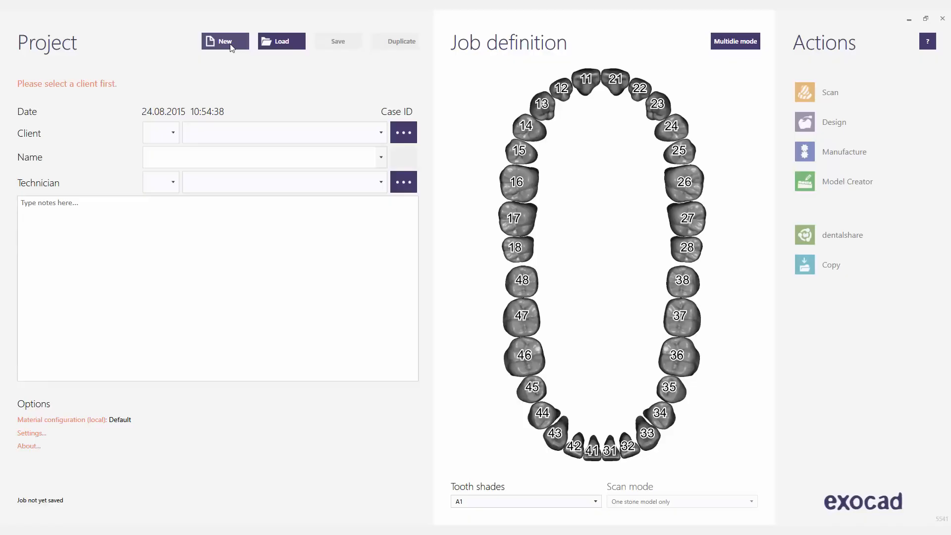
Step: Set the client to Default, select the existing patient by name, and set the technician to Default
click(382, 135)
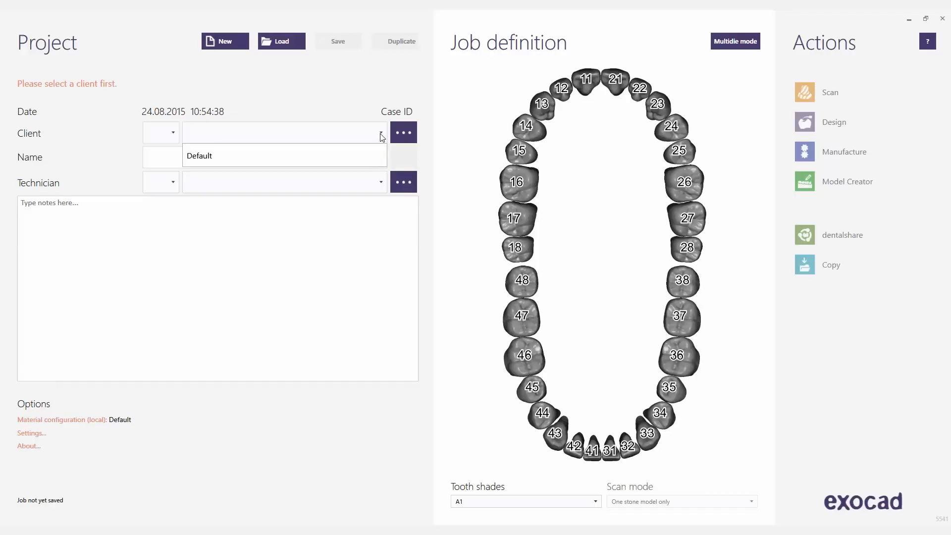
click(366, 157)
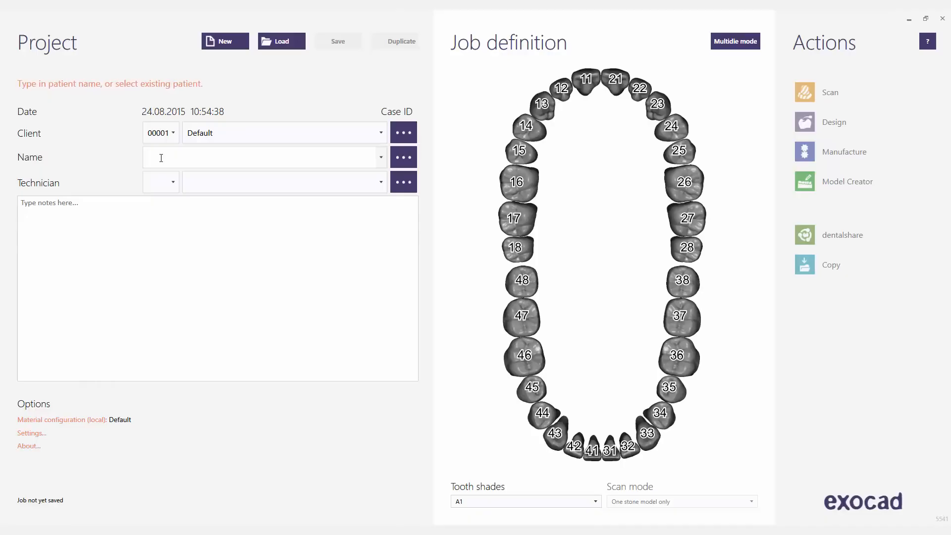
click(161, 157)
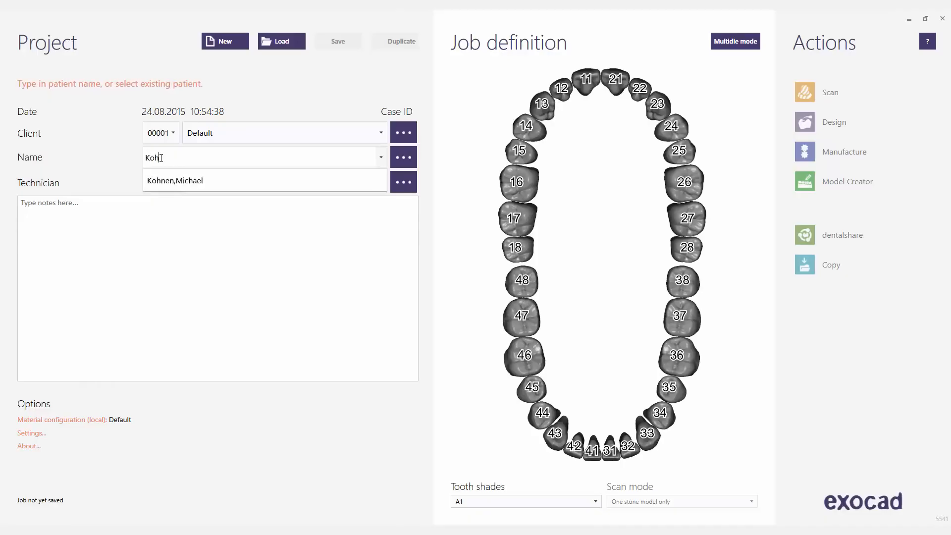
click(198, 185)
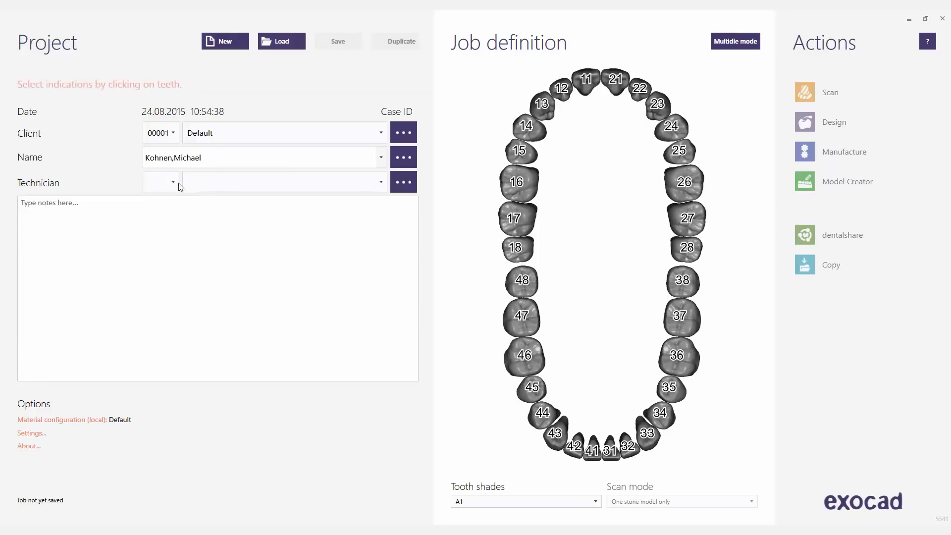
click(382, 187)
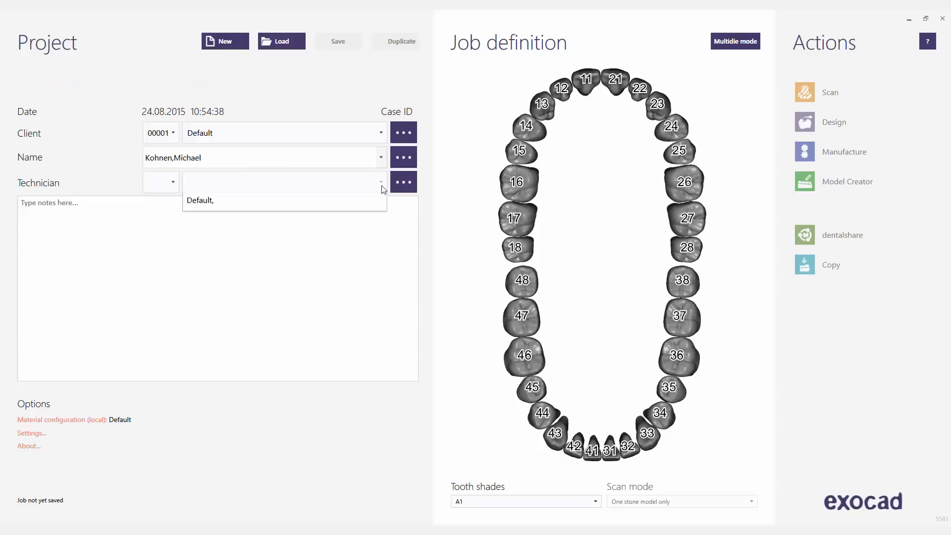
click(337, 203)
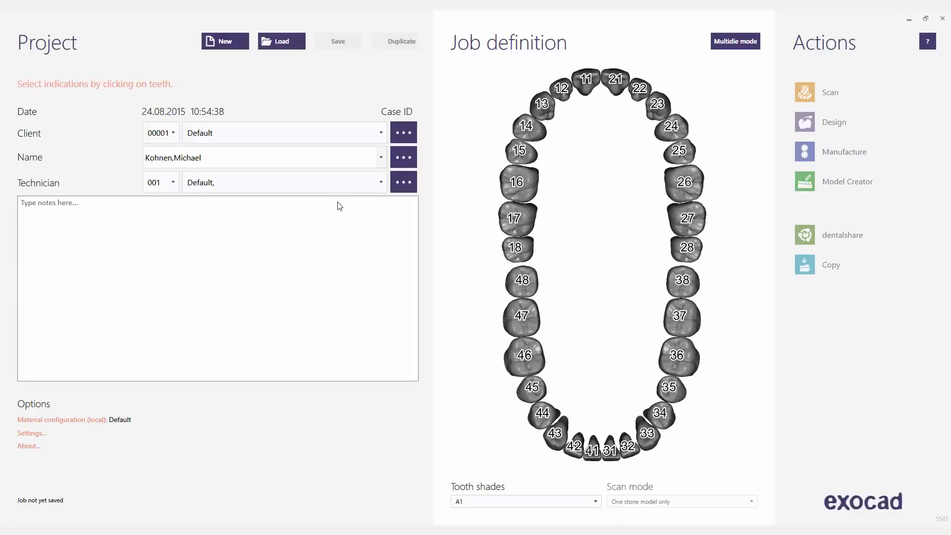
Step: Define tooth 17 as a PMMA full denture with aesthetic plate scan set to Yes
click(520, 224)
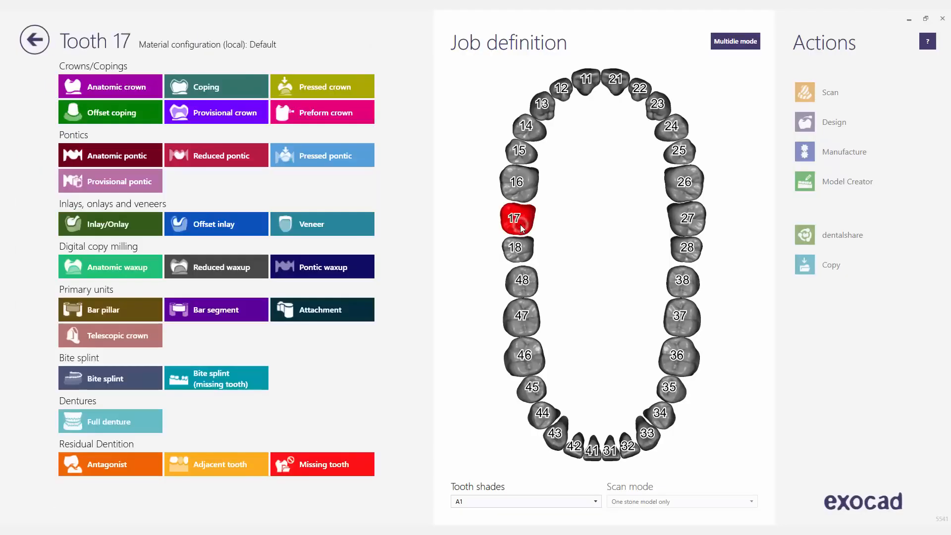
click(100, 427)
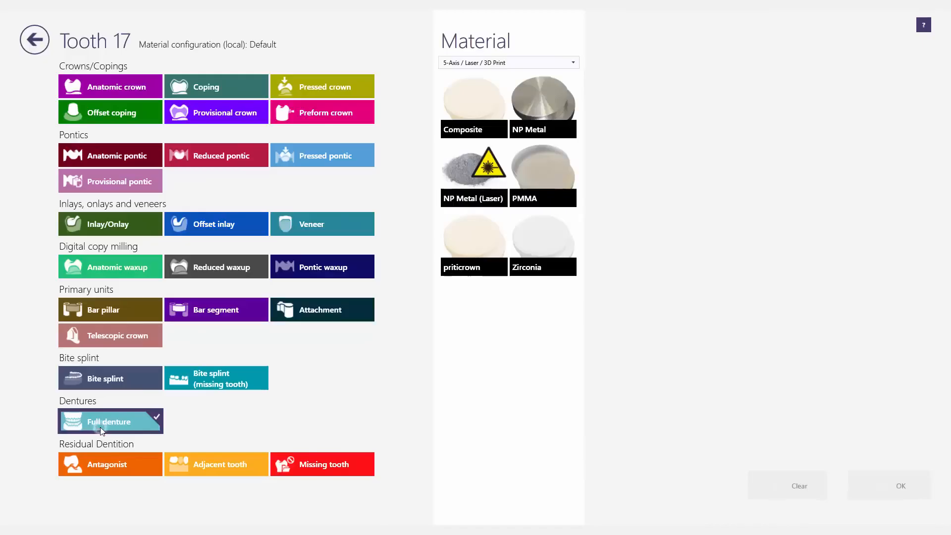
click(566, 164)
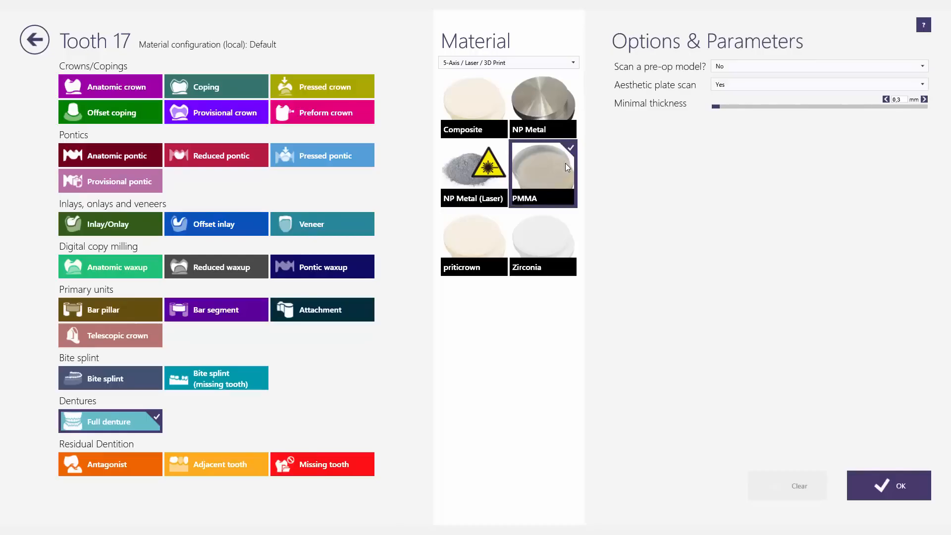
click(924, 86)
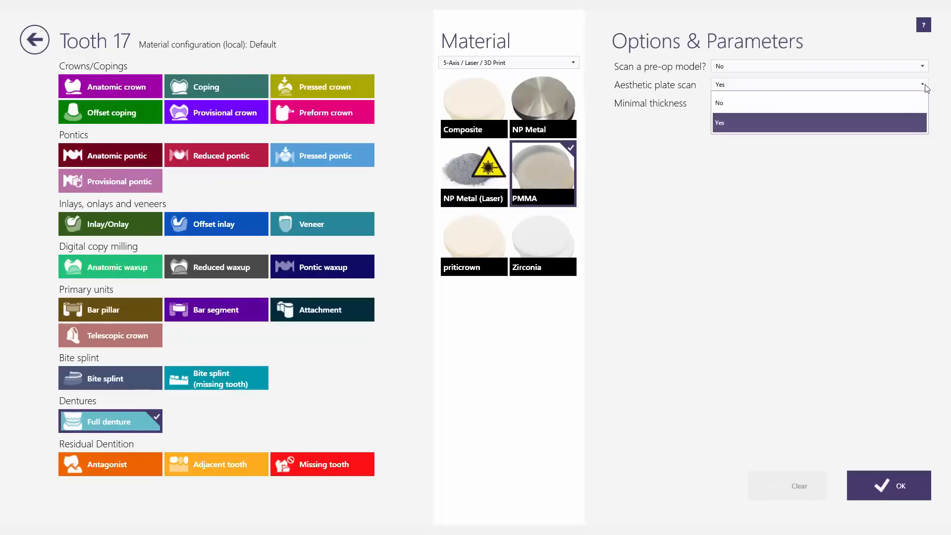
click(860, 125)
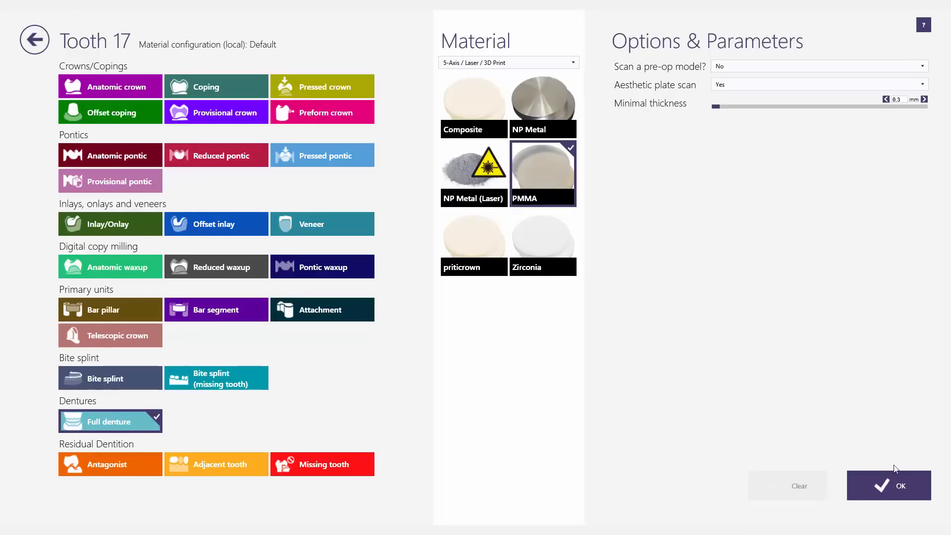
click(891, 479)
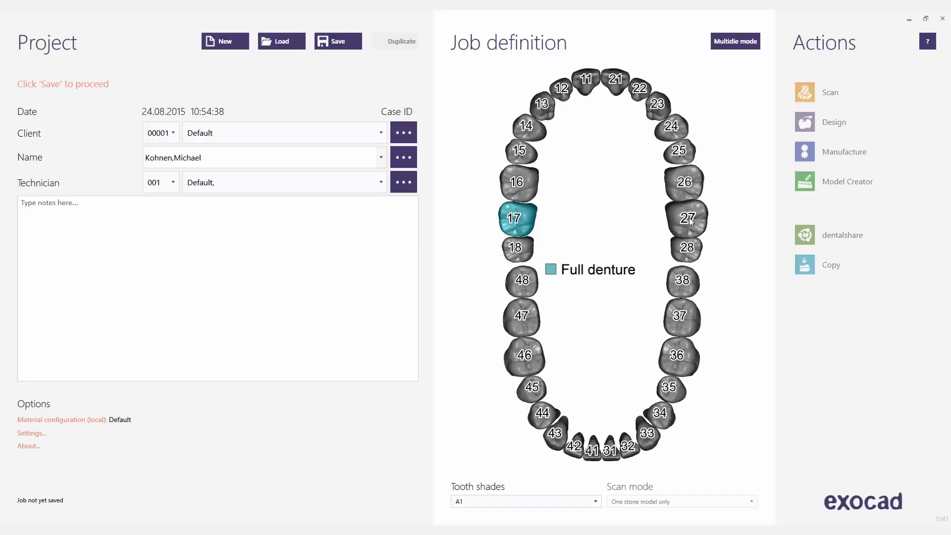
Step: Span the full denture across 17–27 and 47–37, with scan mode 'Two stone models, in occlusion'
click(689, 219)
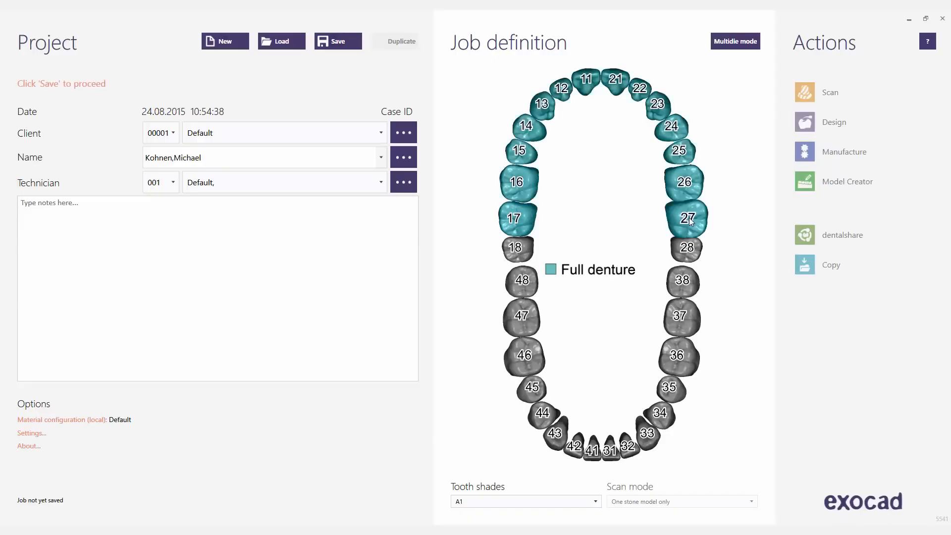
click(685, 325)
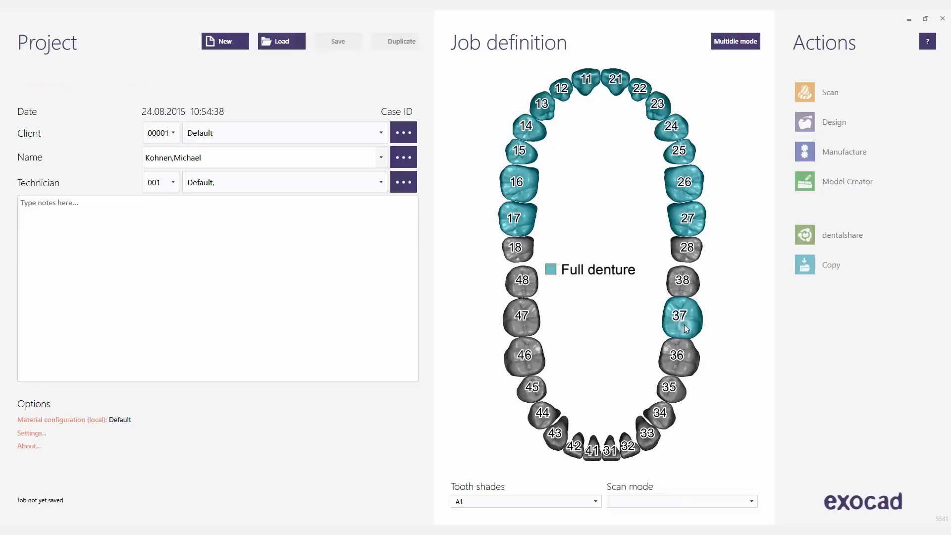
click(525, 320)
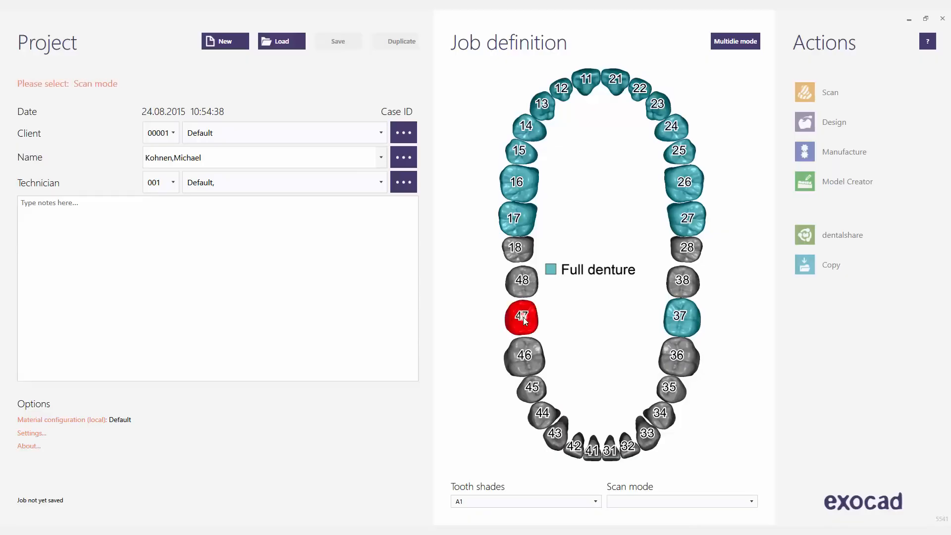
click(523, 317)
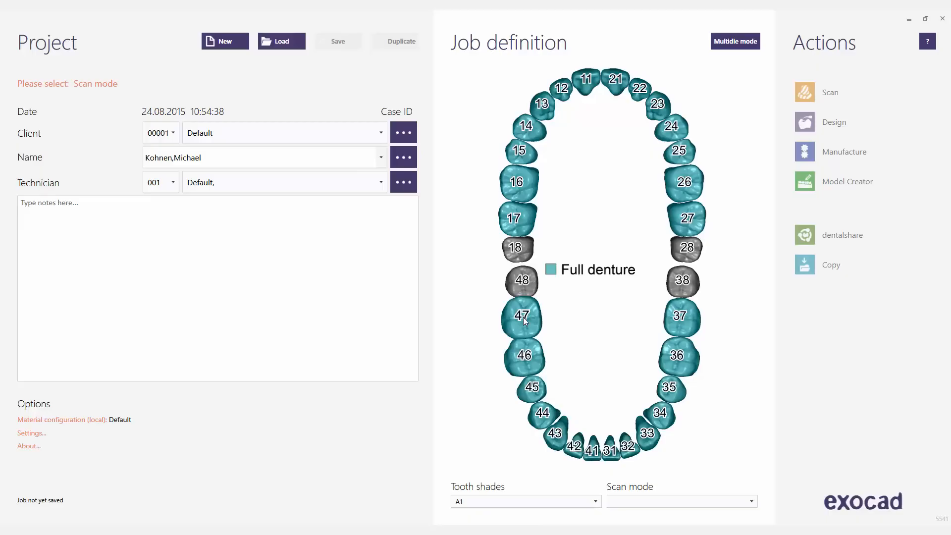
click(753, 502)
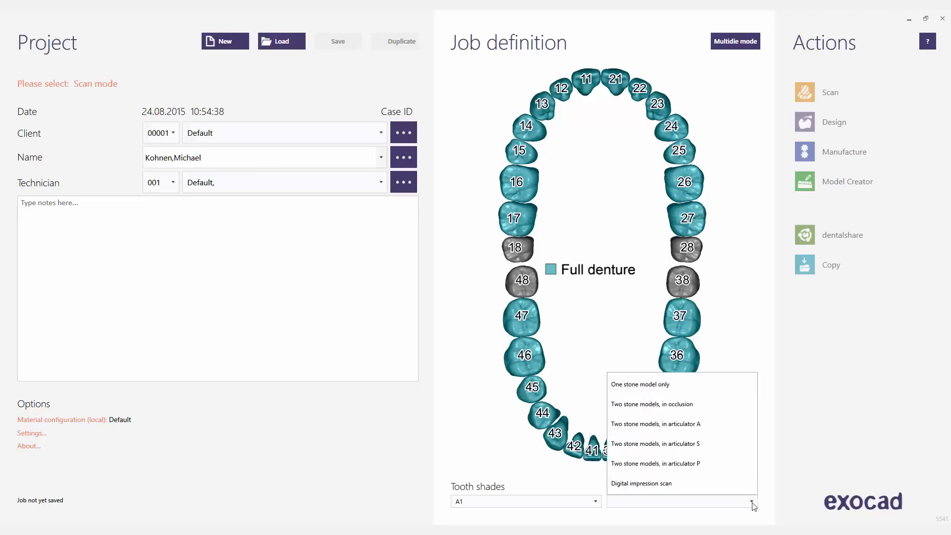
click(698, 405)
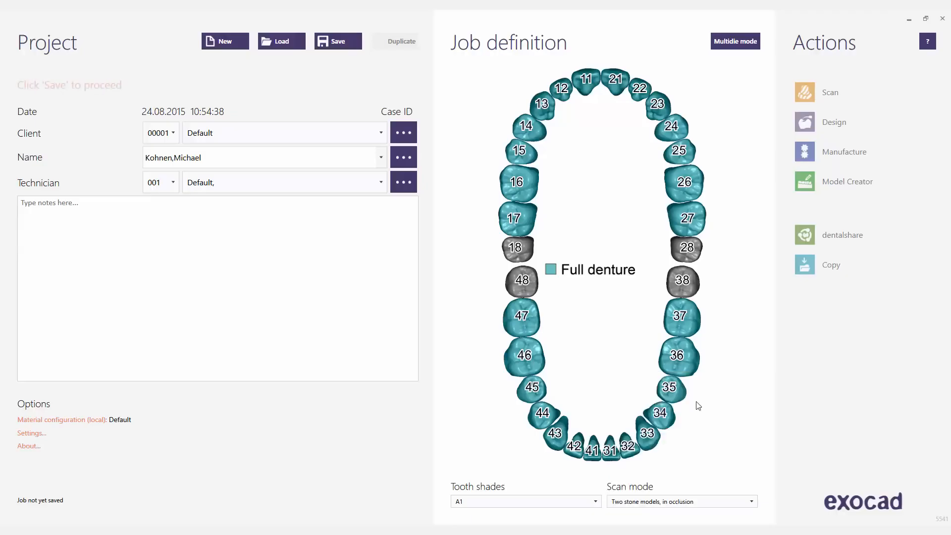
Step: Save the job as case 00001-001, then bring up the saved projects list
click(344, 42)
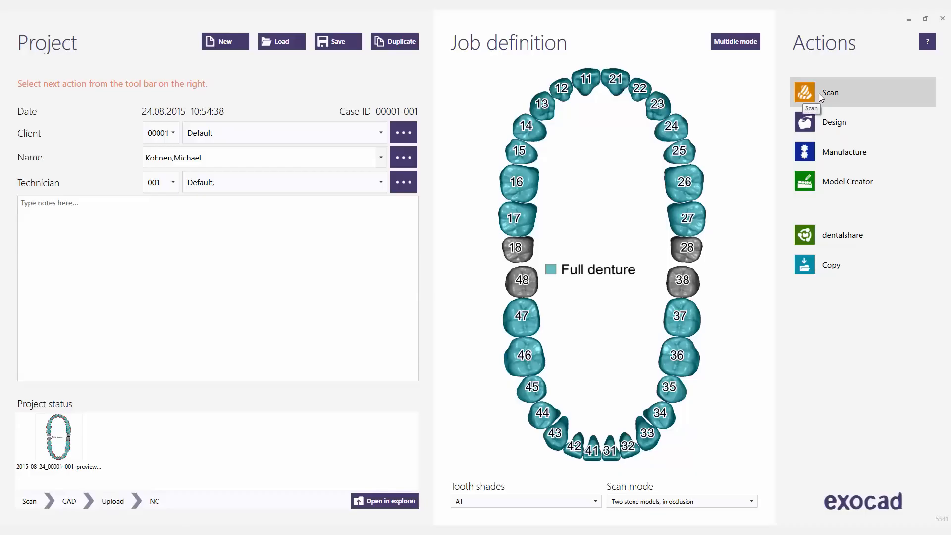
click(274, 39)
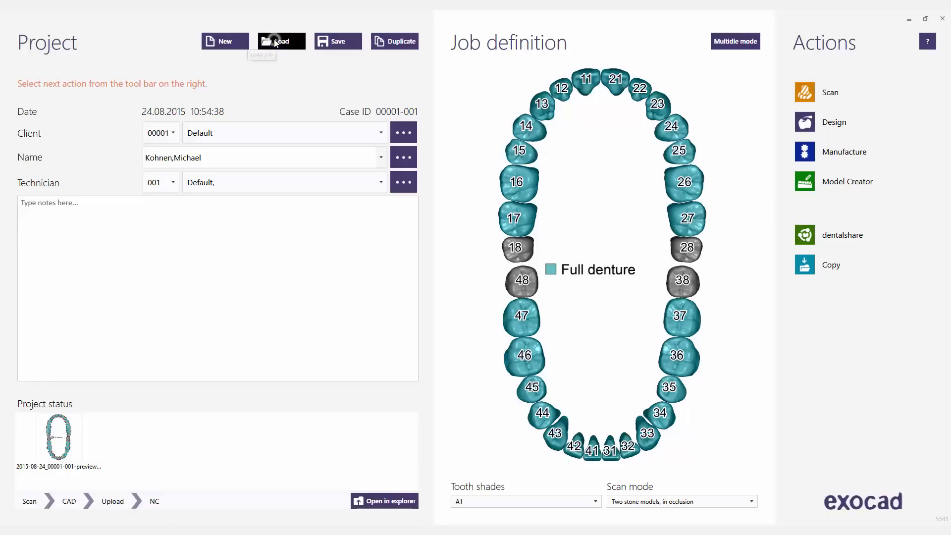
Step: Load the 2015-08-04 Full Denture sample project and launch its design
click(290, 69)
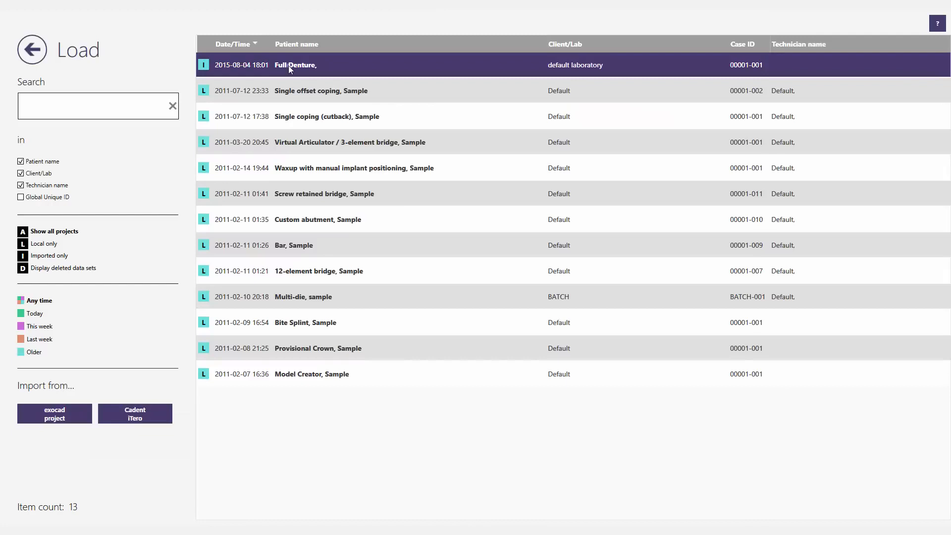
click(288, 65)
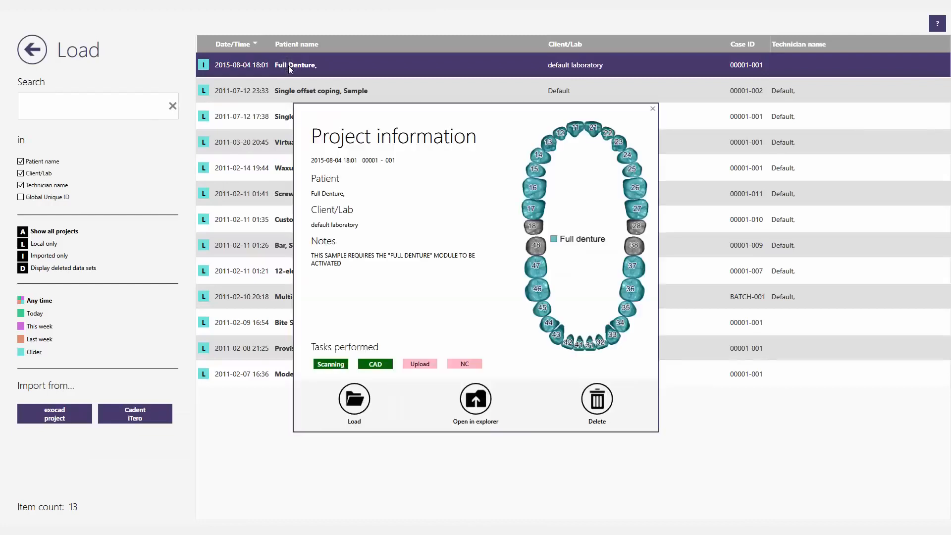
click(355, 399)
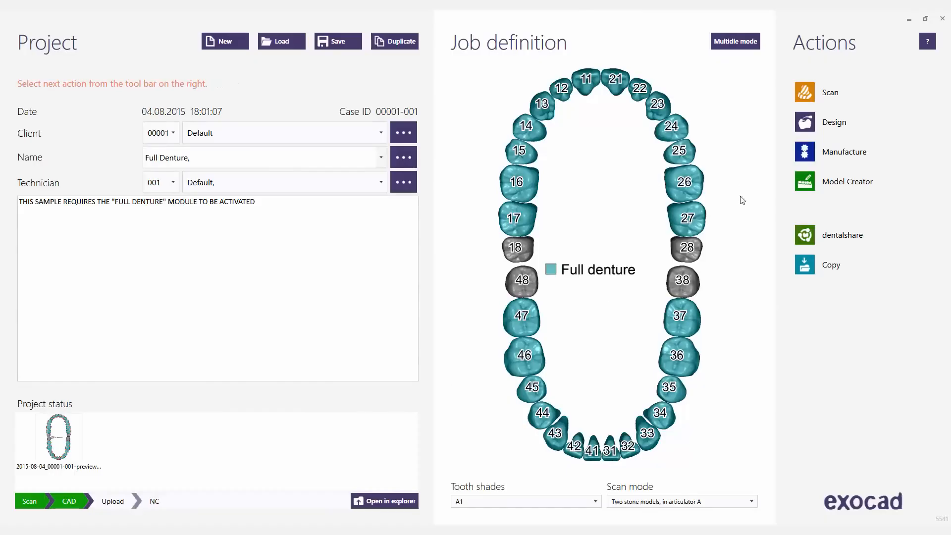
click(815, 129)
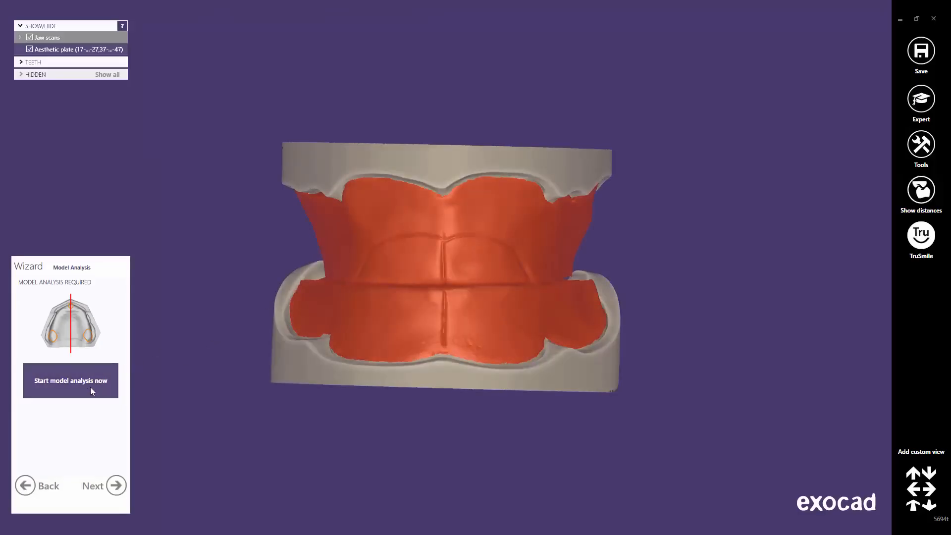
Step: Start model analysis in a front view and open the Occlusal Plane step
click(90, 387)
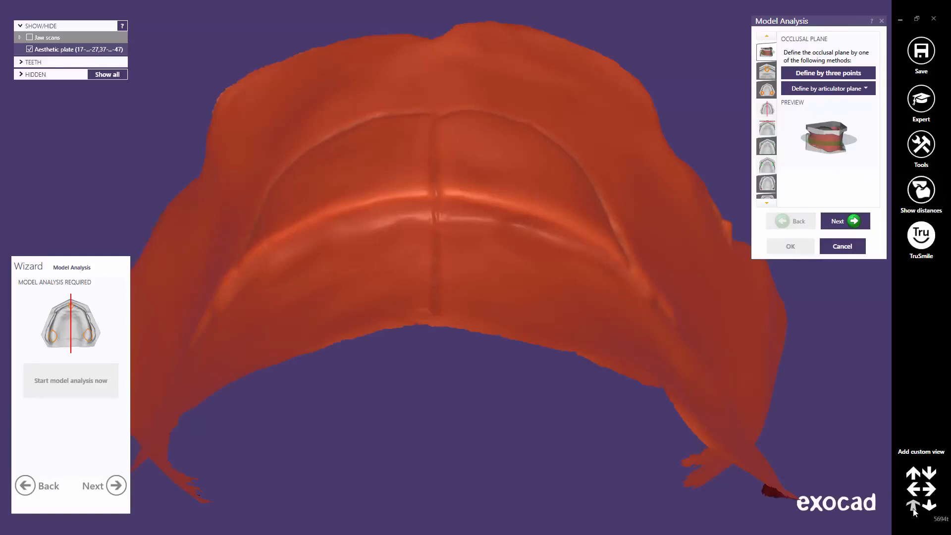
click(913, 508)
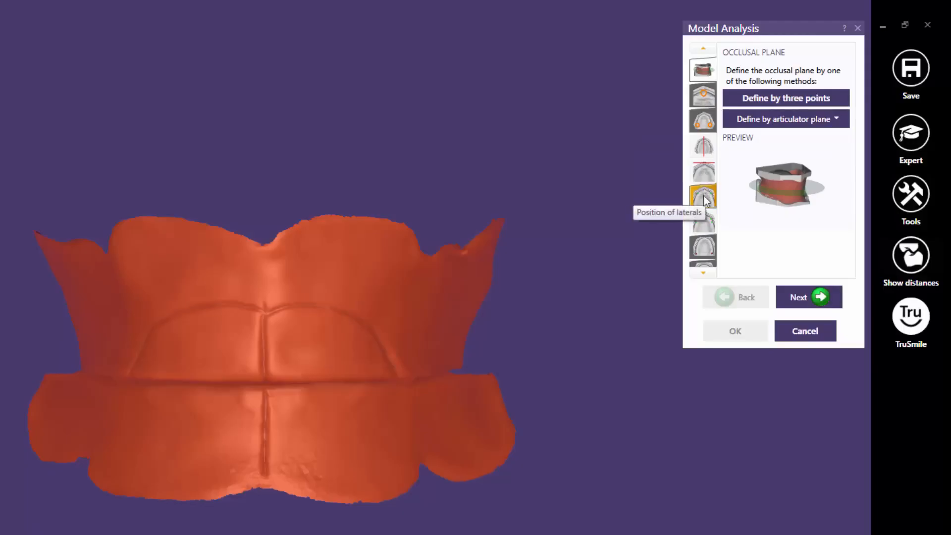
click(703, 272)
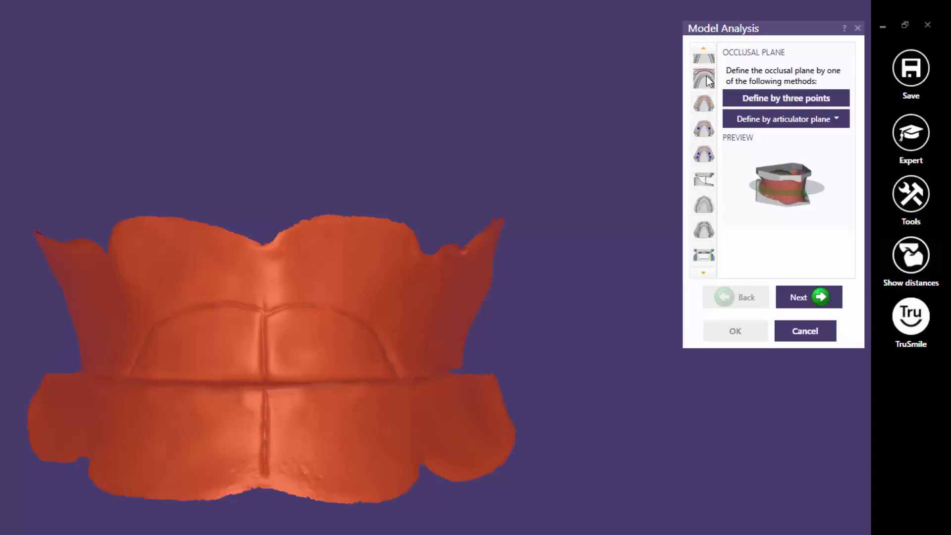
click(707, 55)
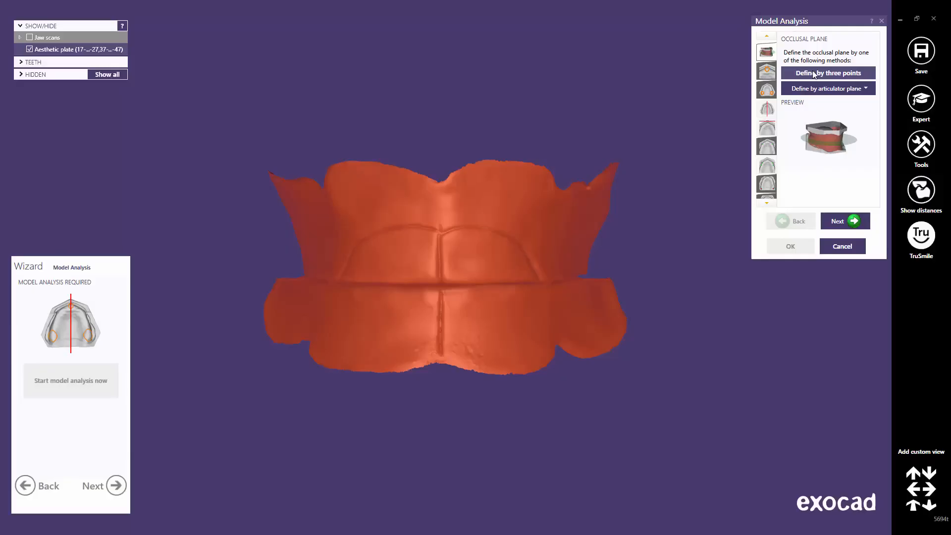
Step: Place the left, right and centre occlusal plane points on the bite rims
click(812, 73)
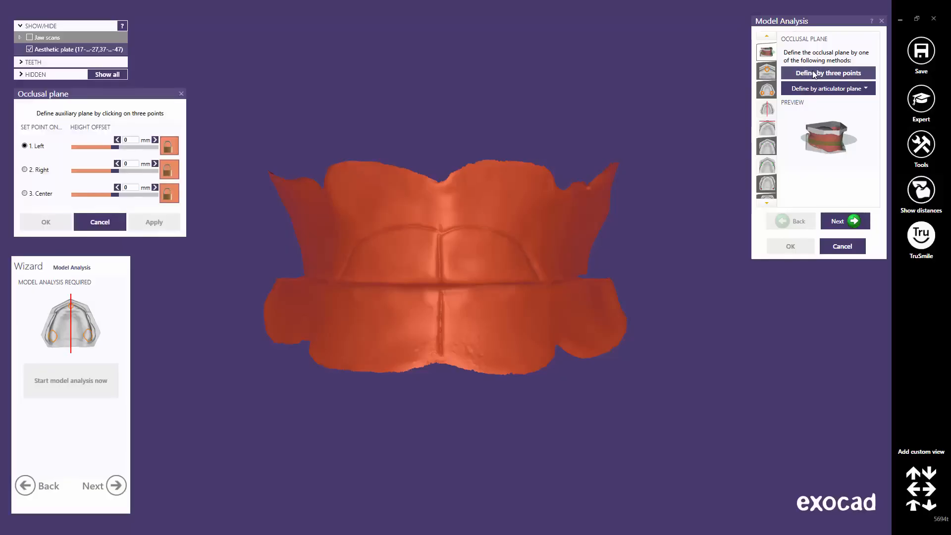
right_drag(596, 161, 506, 278)
scroll(506, 278, up, 3)
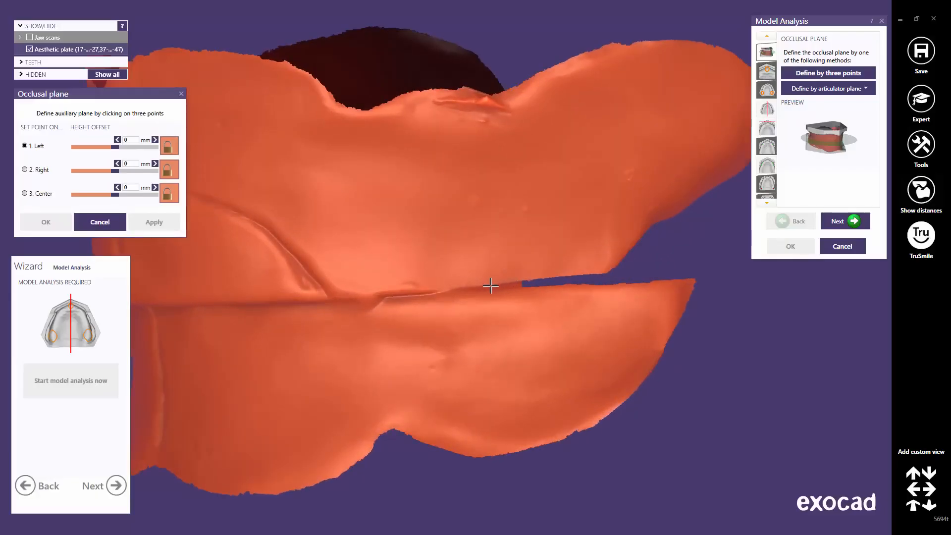
click(490, 287)
scroll(399, 279, down, 4)
right_drag(342, 280, 347, 282)
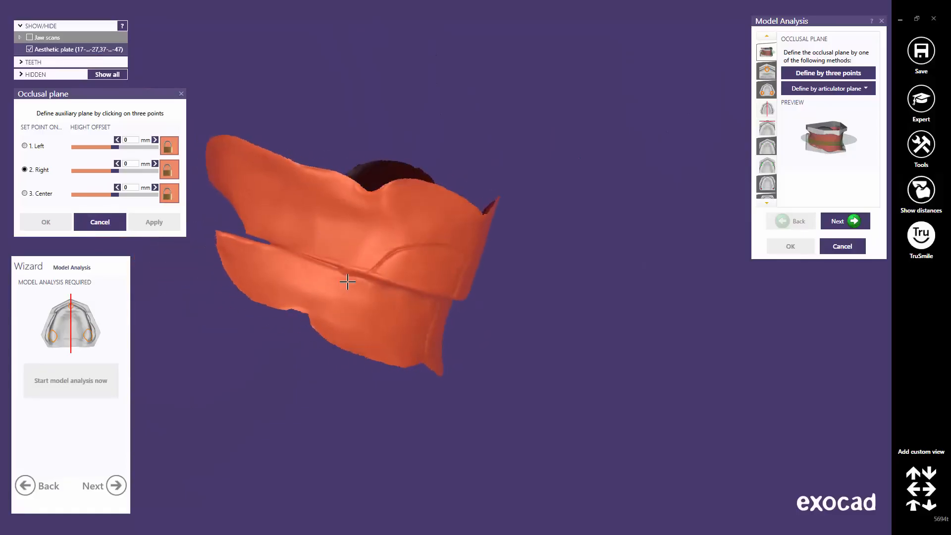
scroll(327, 267, up, 5)
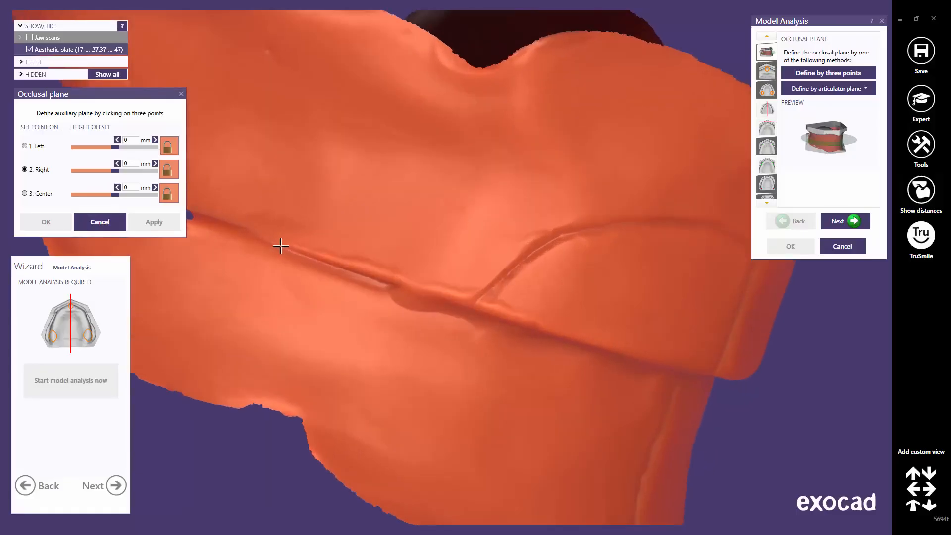
click(280, 246)
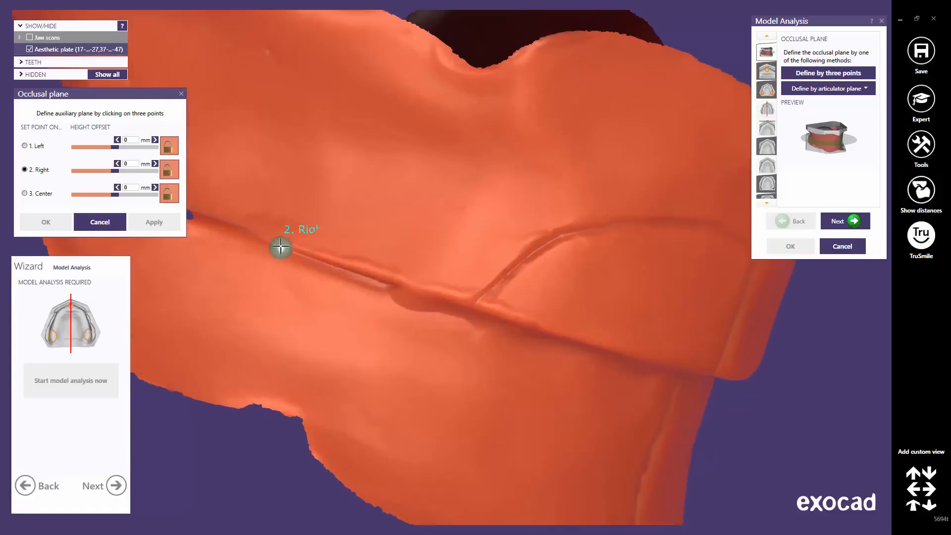
scroll(582, 320, down, 3)
right_drag(589, 320, 625, 252)
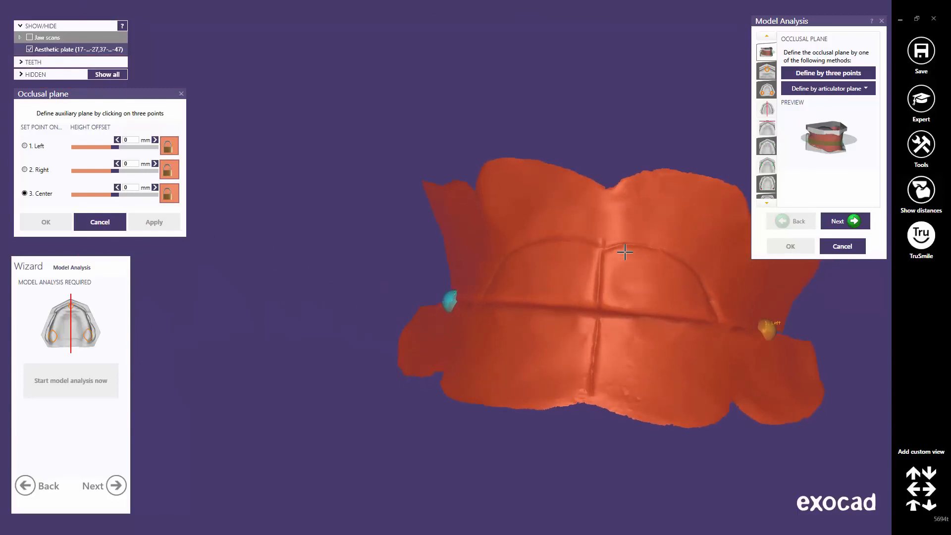
click(622, 250)
middle_drag(622, 251, 506, 205)
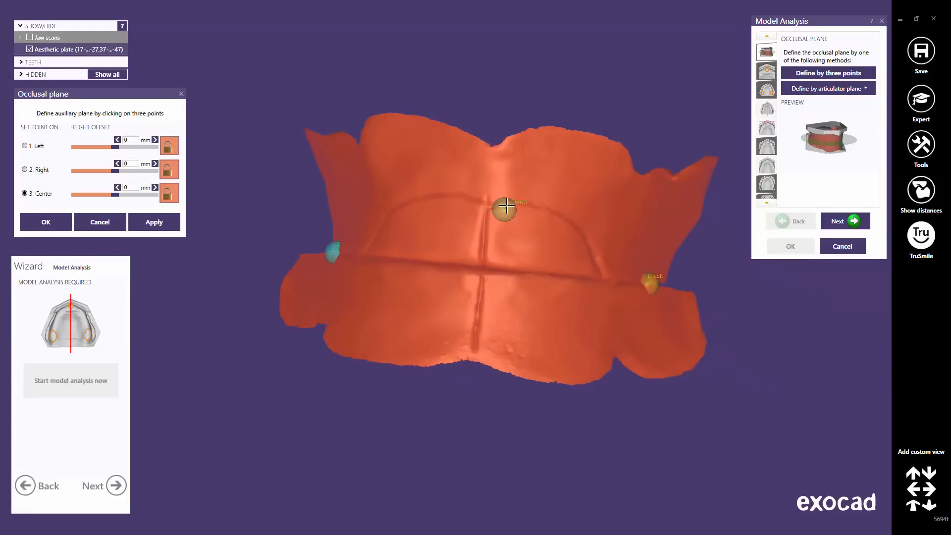
drag(506, 205, 480, 266)
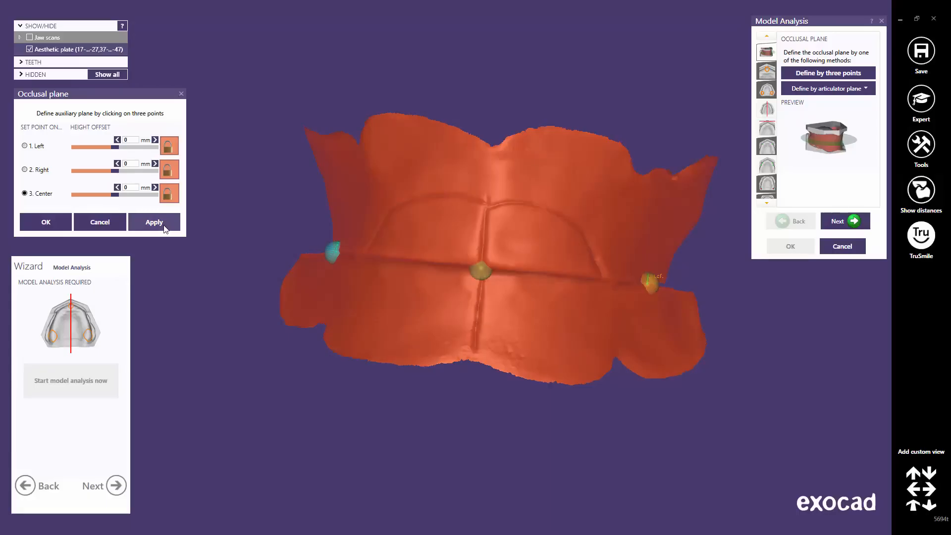
Step: Create the occlusal plane, then try raised height offsets and a 1 mm centre offset
click(165, 227)
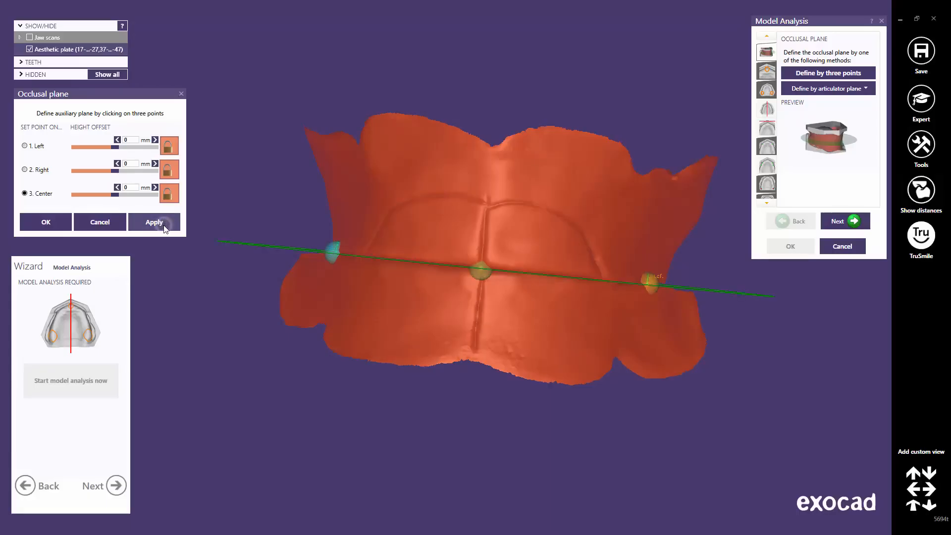
click(914, 505)
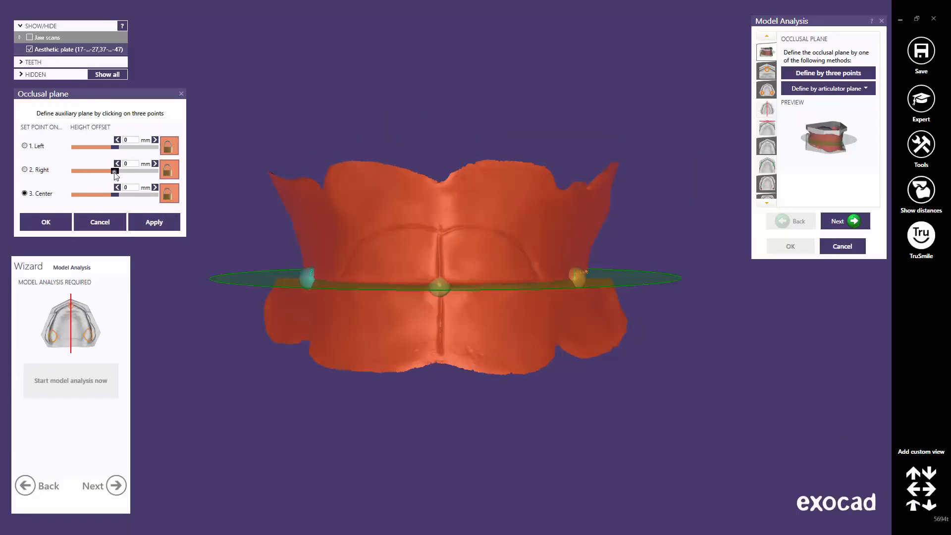
drag(114, 172, 120, 172)
click(149, 225)
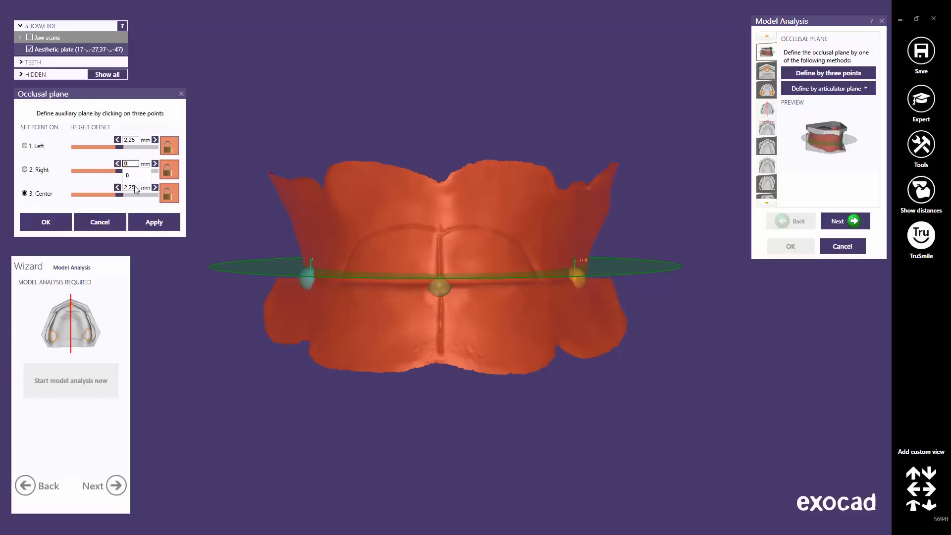
click(150, 224)
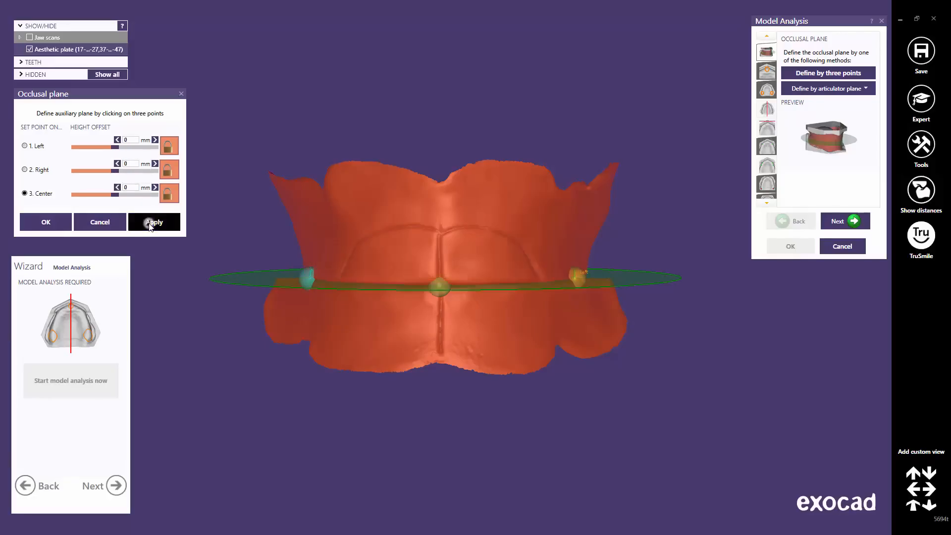
click(170, 193)
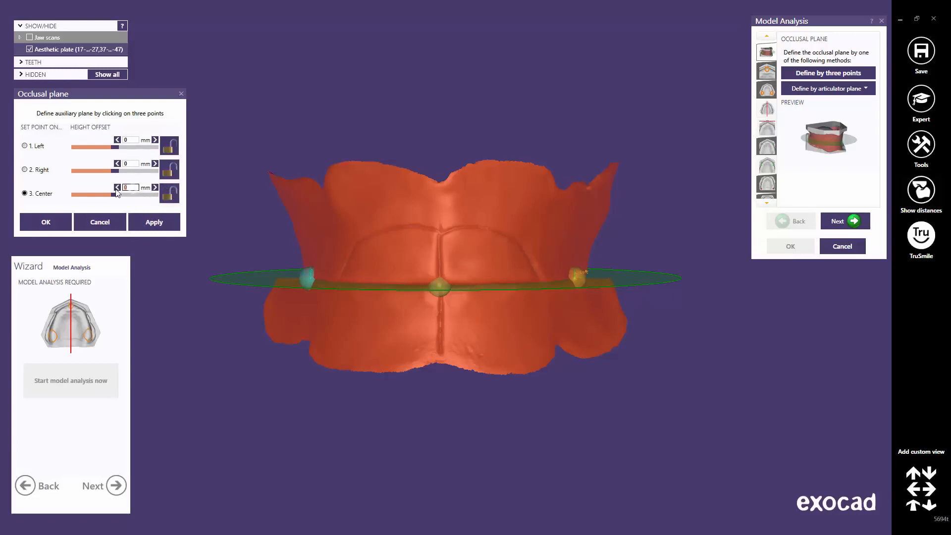
click(151, 223)
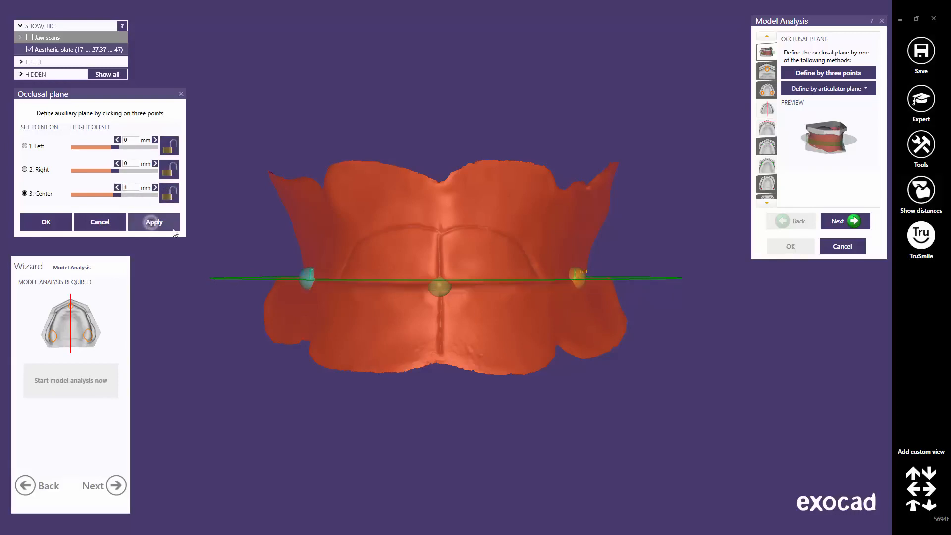
Step: Reset the centre offset to 0, confirm the plane, and advance to Incisal Papilla
right_drag(392, 305, 391, 305)
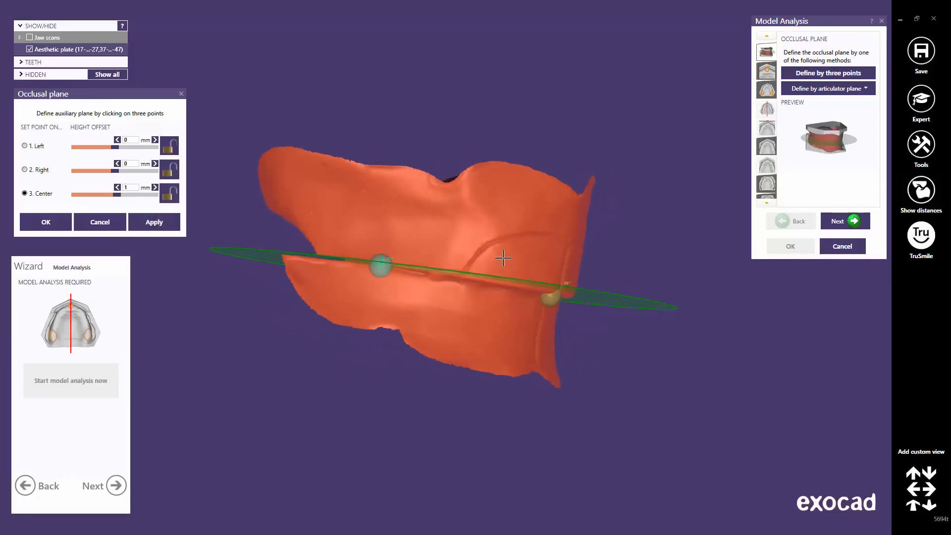
scroll(495, 260, up, 3)
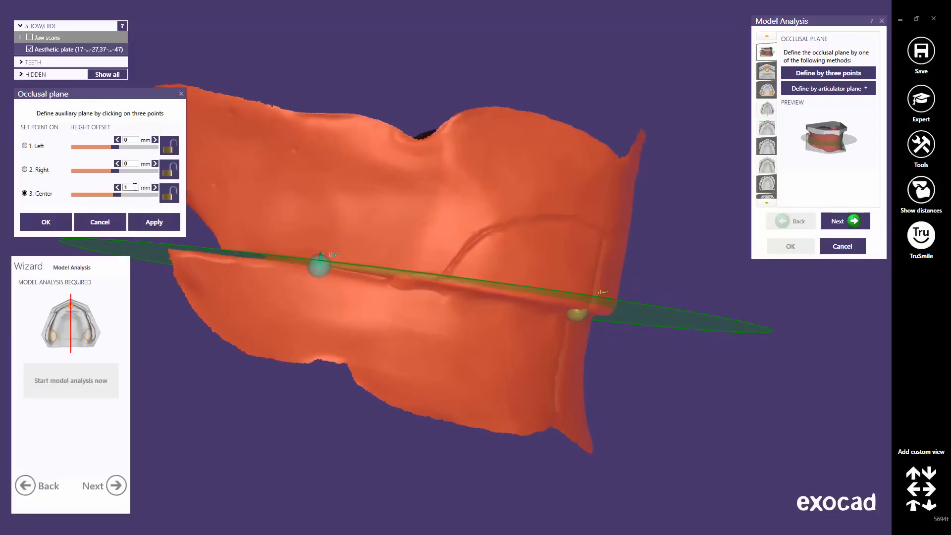
drag(134, 187, 123, 190)
text(0)
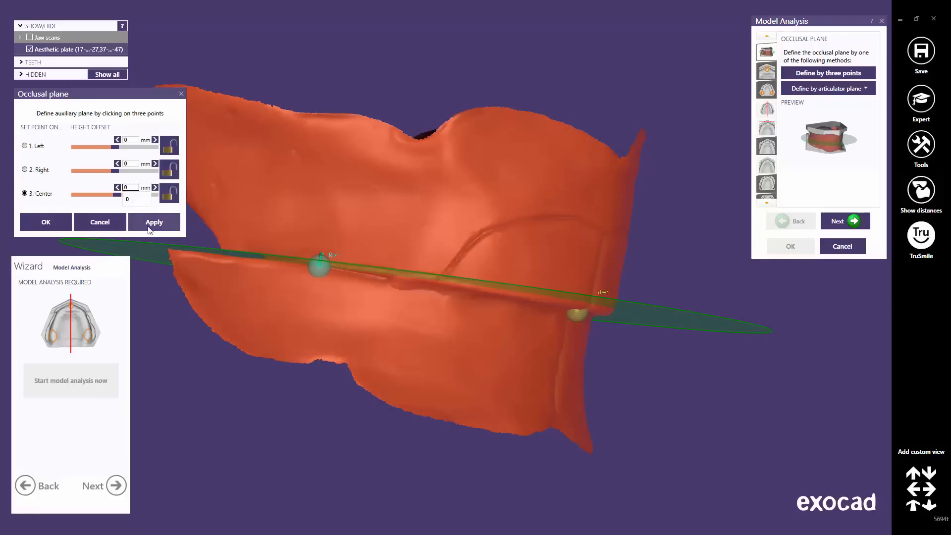
click(149, 226)
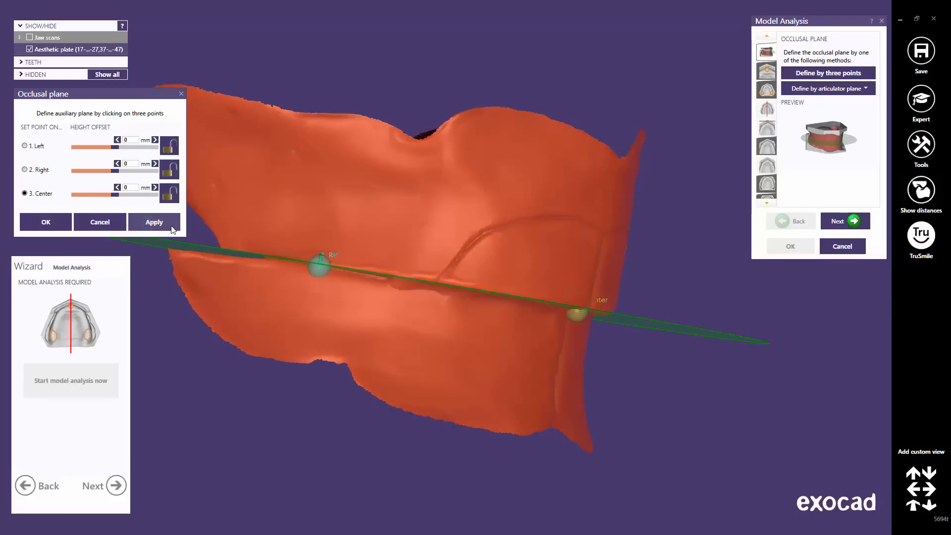
click(913, 507)
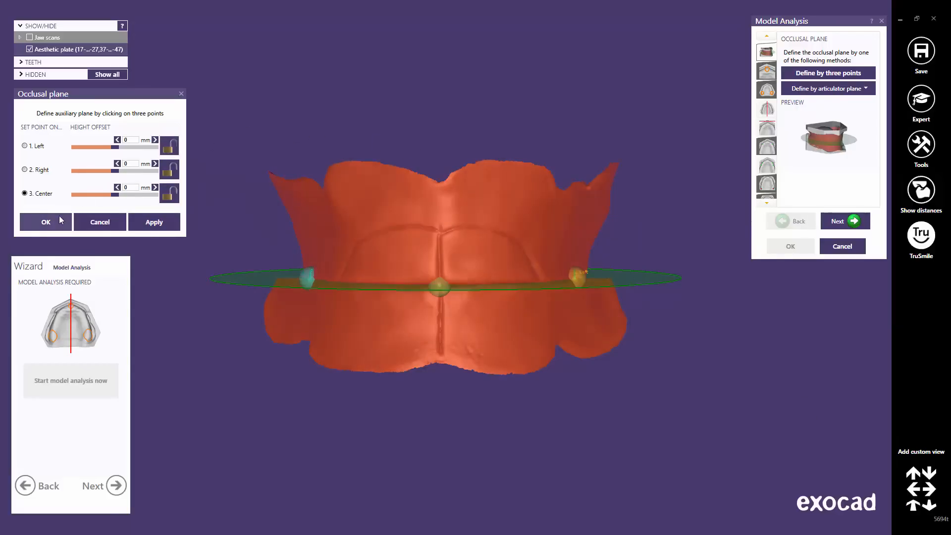
click(59, 219)
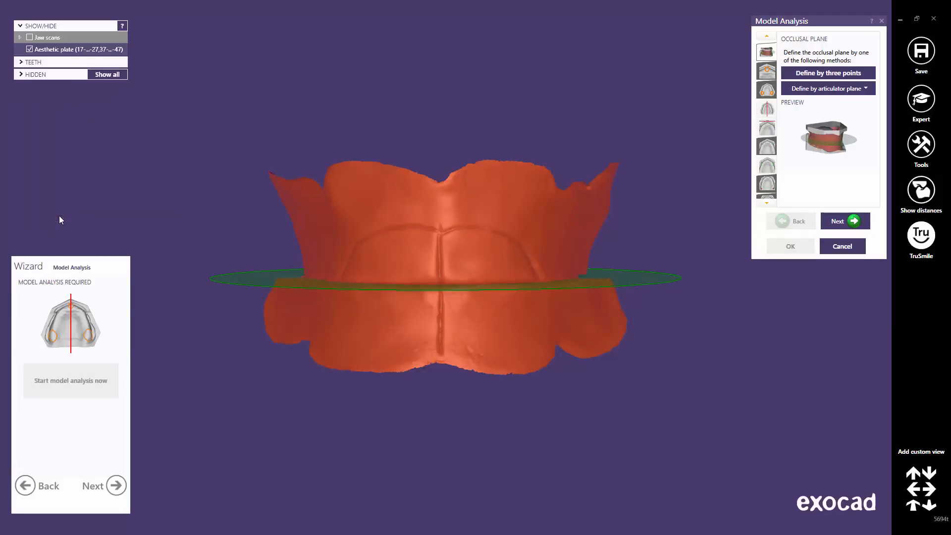
click(854, 223)
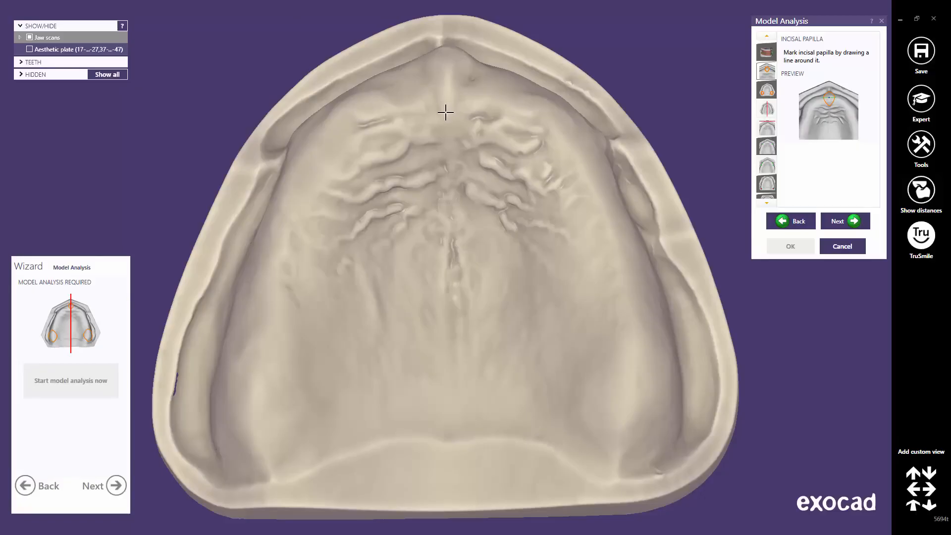
Step: Draw a closed three-point loop around the incisal papilla
click(446, 114)
click(422, 72)
click(474, 74)
middle_click(446, 75)
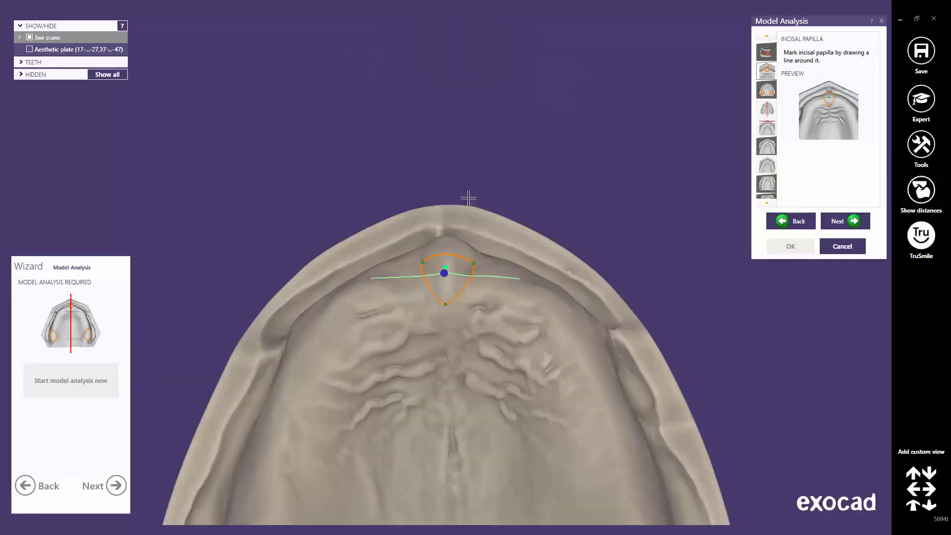
right_drag(469, 198, 469, 225)
scroll(444, 243, up, 1)
scroll(444, 242, up, 2)
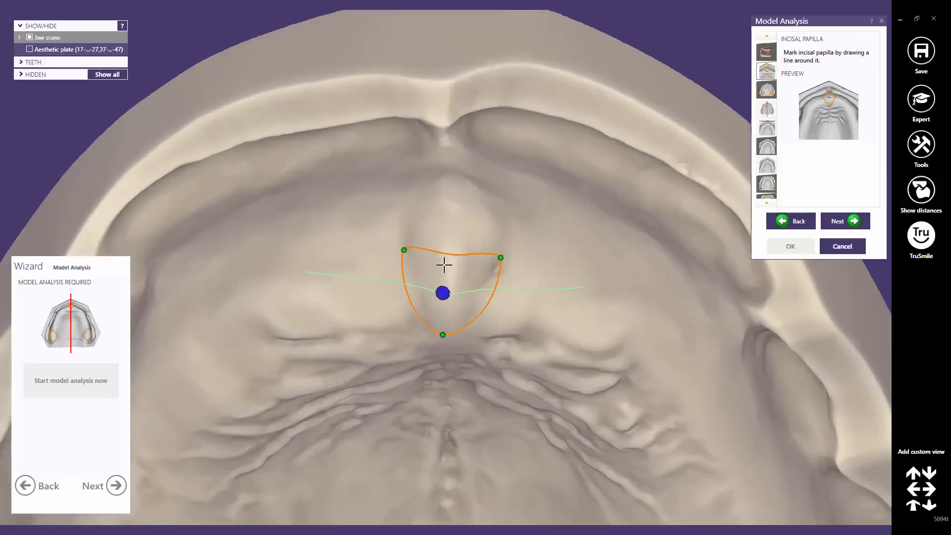
Step: Reshape the papilla outline into an oval and advance to Maxillary Tuberosity
drag(450, 252, 455, 164)
drag(501, 258, 504, 250)
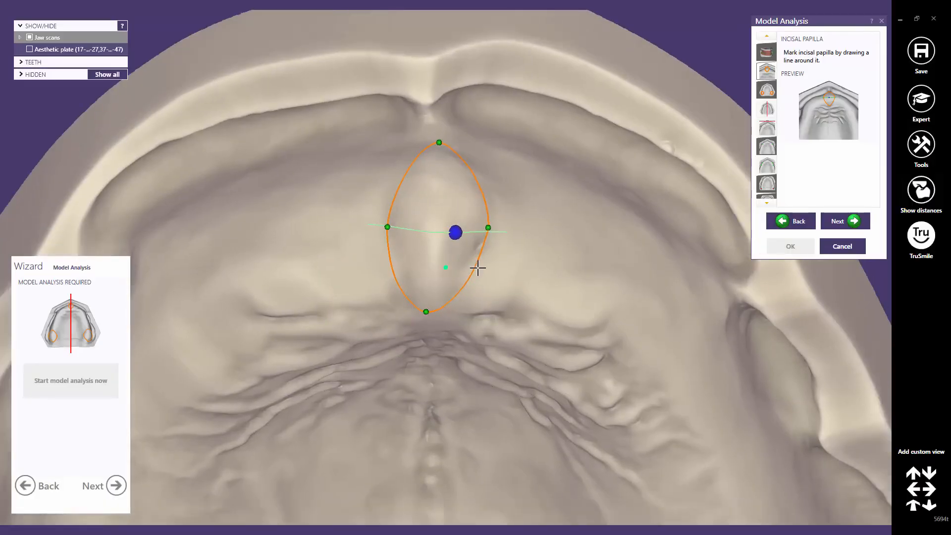
scroll(452, 240, up, 5)
drag(452, 221, 411, 223)
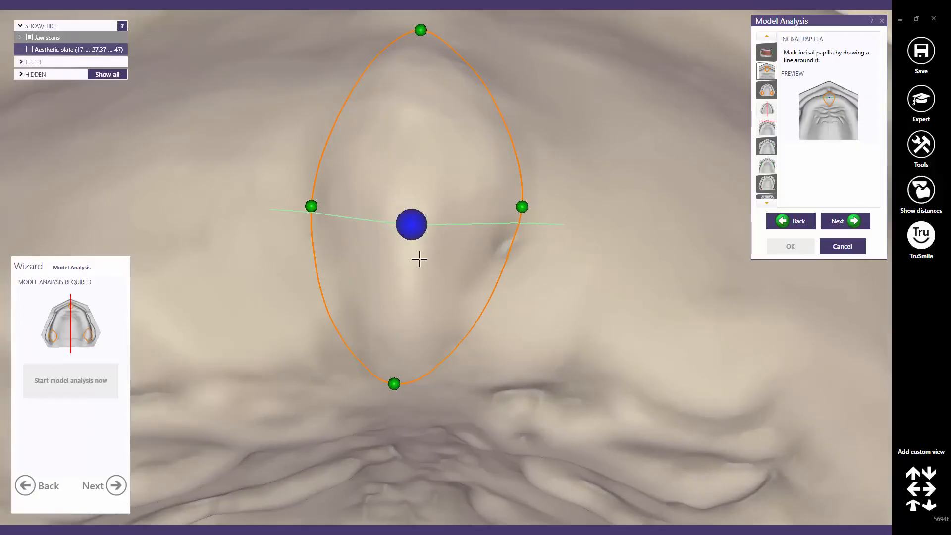
scroll(422, 263, down, 5)
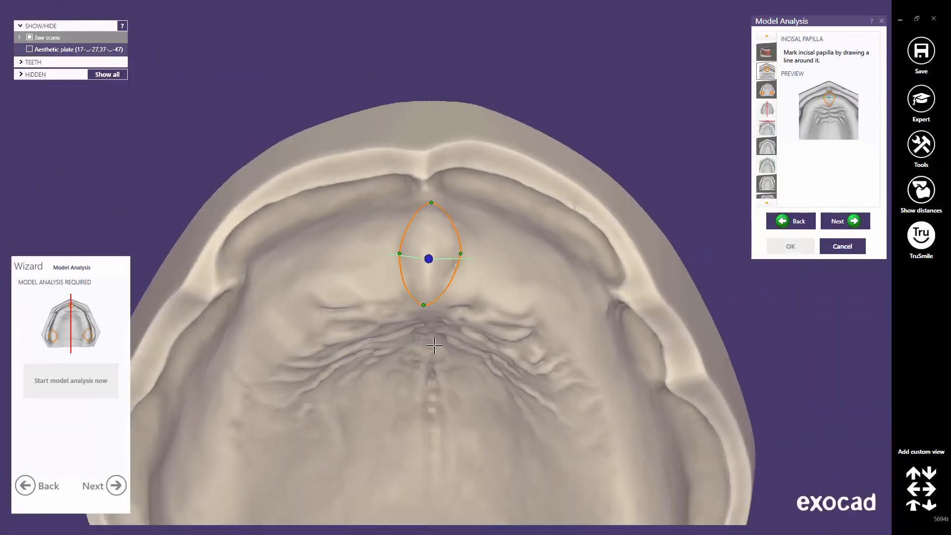
right_drag(432, 357, 432, 354)
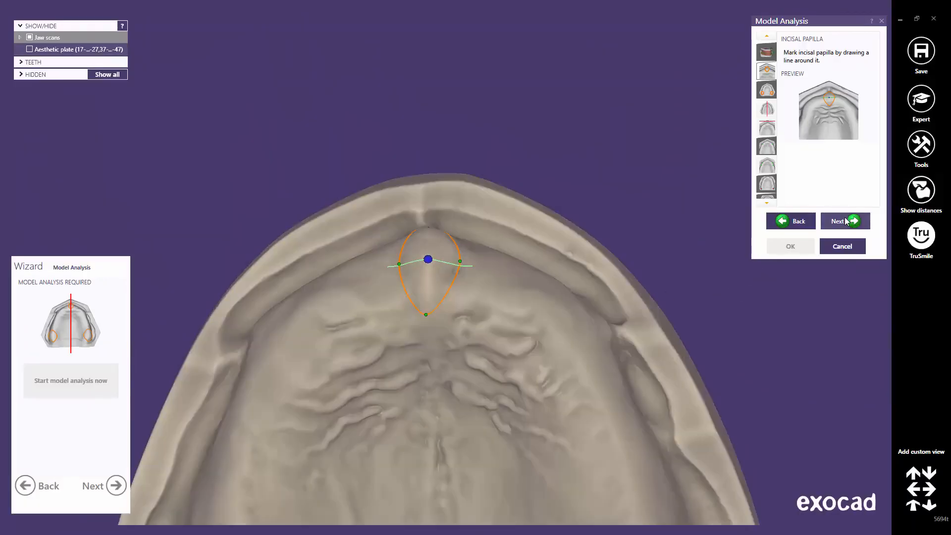
click(841, 221)
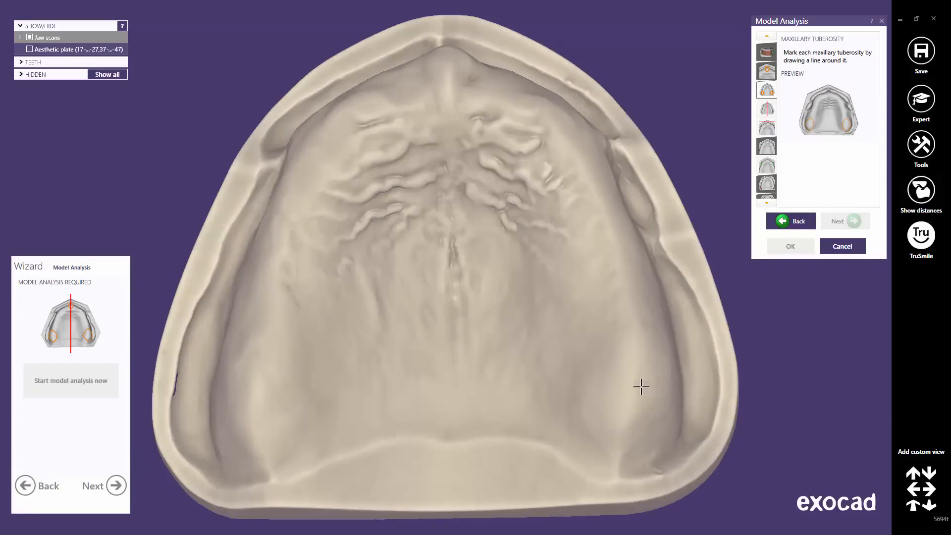
Step: Outline the right maxillary tuberosity and stretch the loop upward to cover it
middle_click(623, 389)
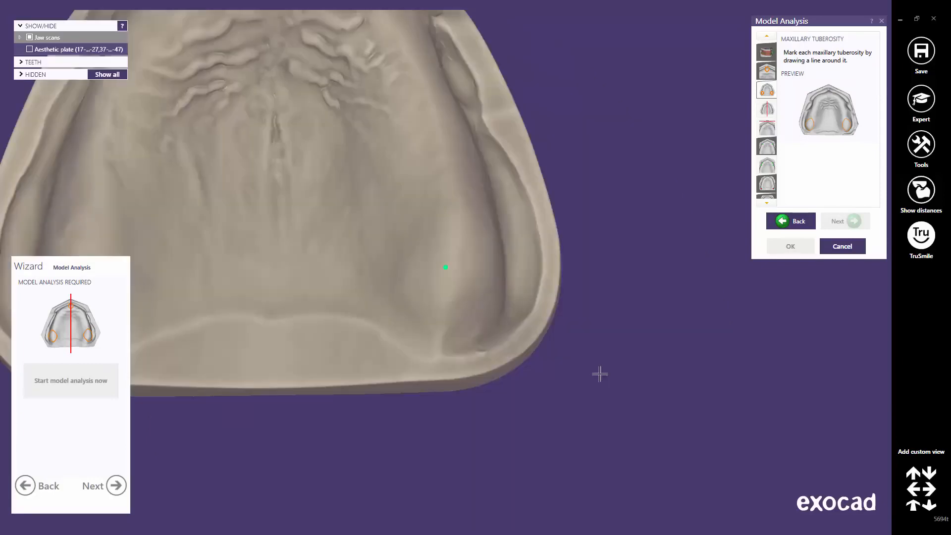
scroll(433, 267, up, 3)
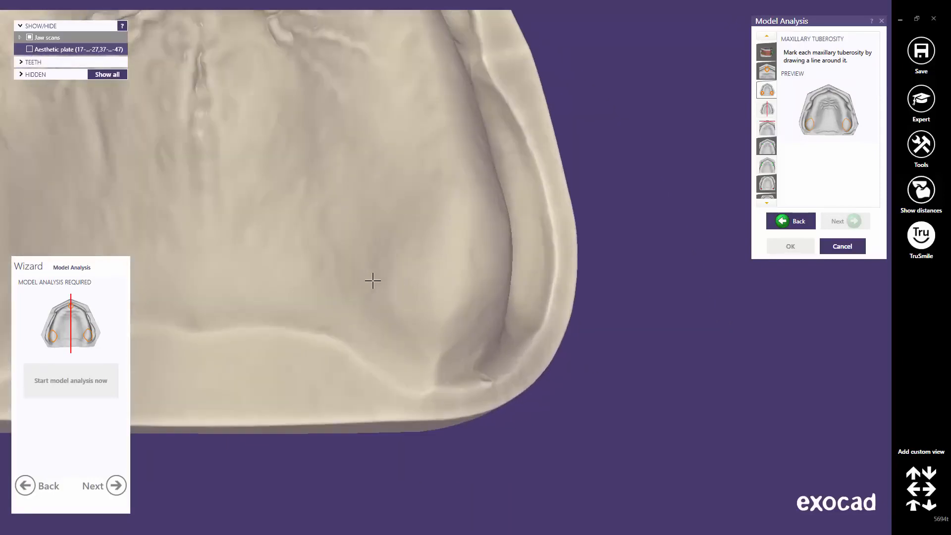
click(373, 280)
click(435, 366)
right_drag(506, 270, 508, 259)
click(541, 274)
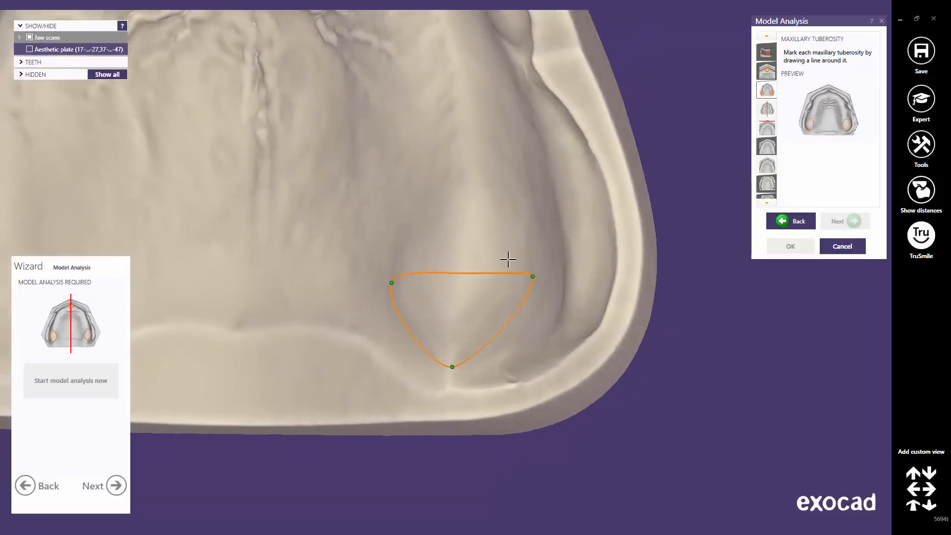
drag(471, 272, 474, 158)
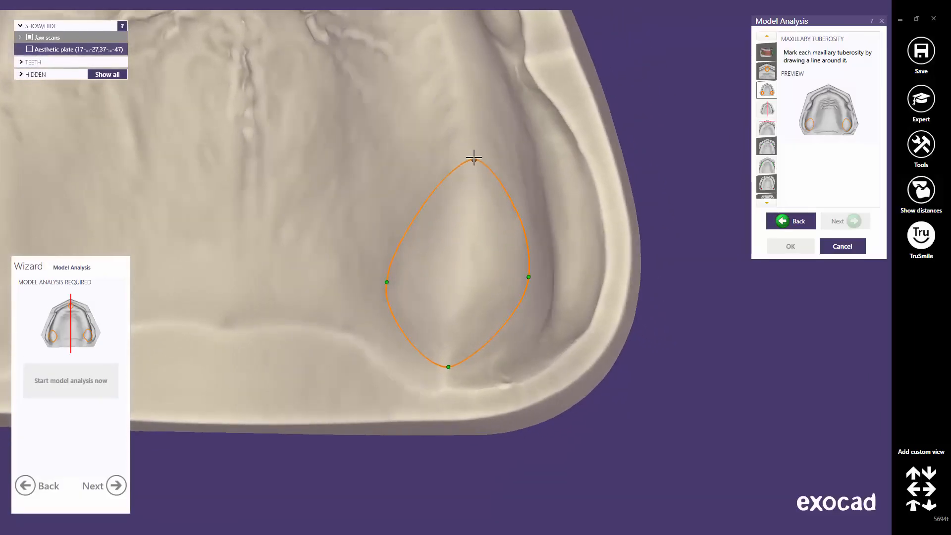
middle_click(374, 181)
scroll(340, 206, down, 5)
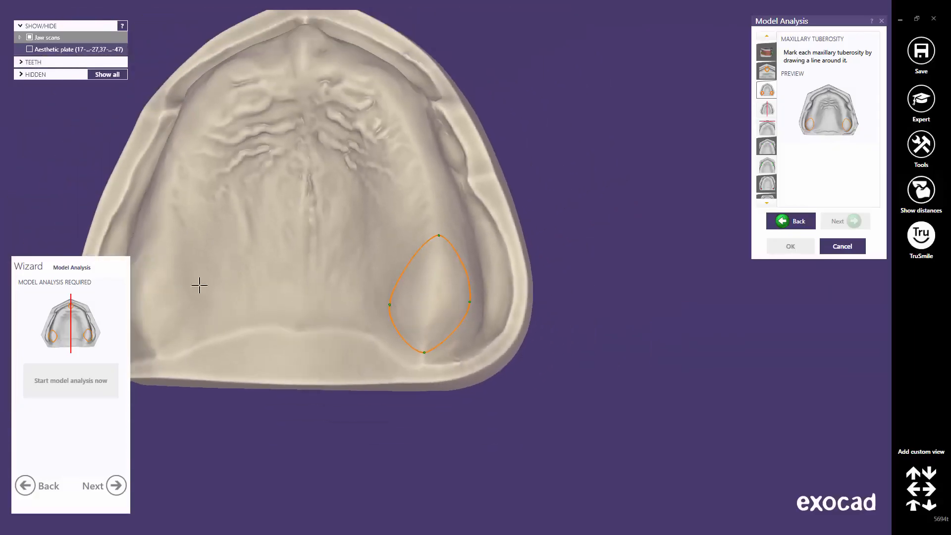
Step: Outline and enlarge the left tuberosity loop, then advance to the median plane step
middle_click(154, 289)
scroll(431, 274, up, 5)
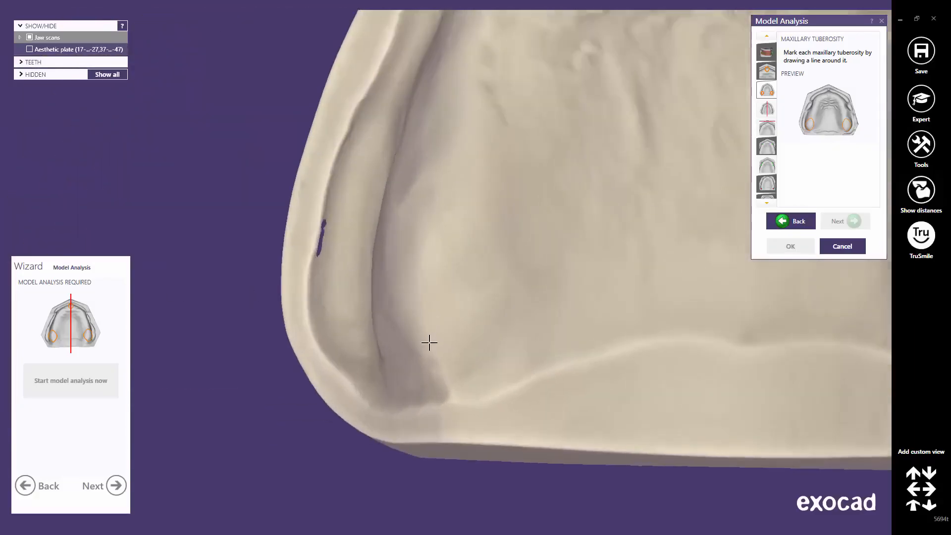
click(442, 375)
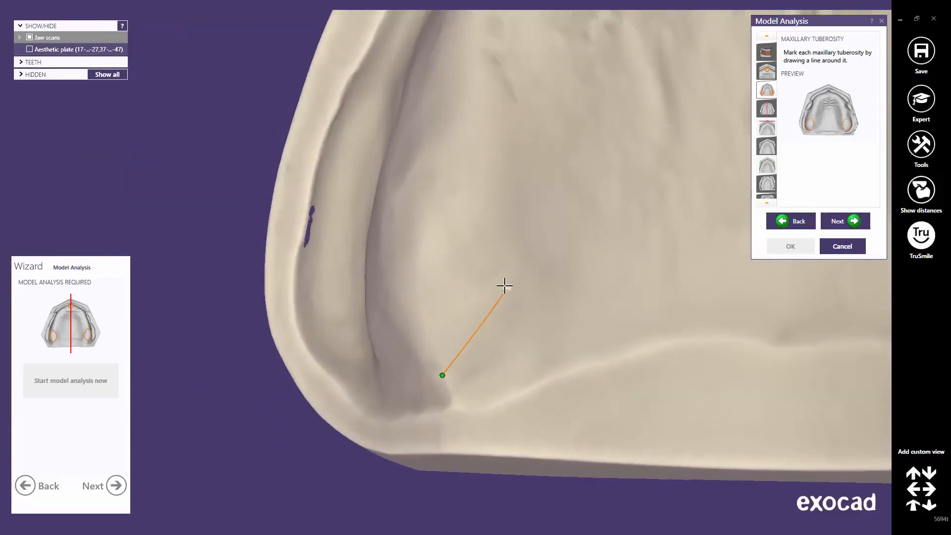
click(504, 286)
middle_click(437, 271)
click(325, 264)
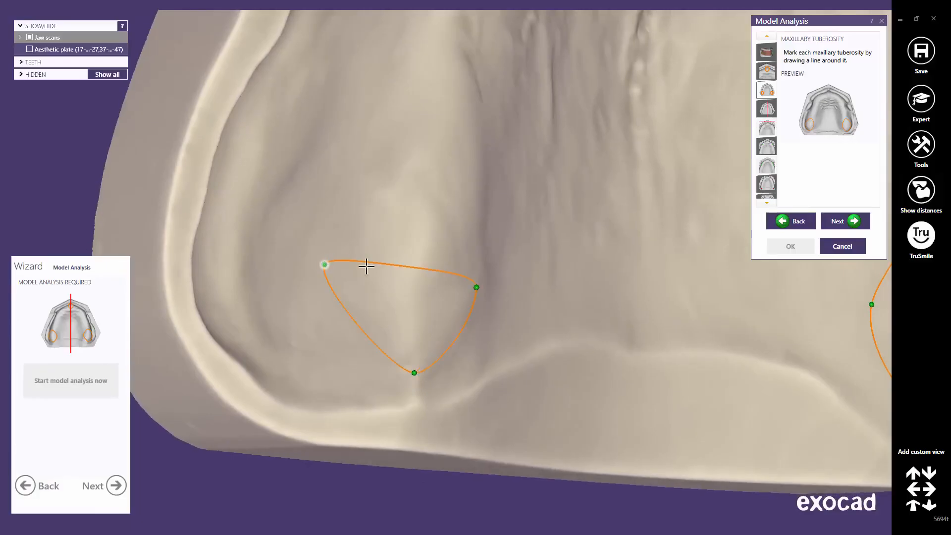
drag(405, 266, 442, 138)
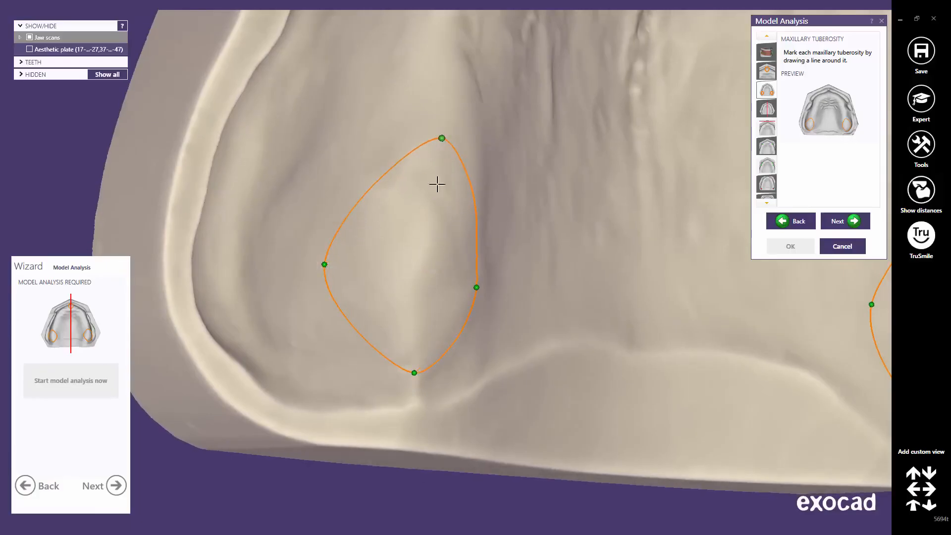
middle_click(442, 212)
scroll(560, 265, down, 6)
right_drag(651, 261, 512, 317)
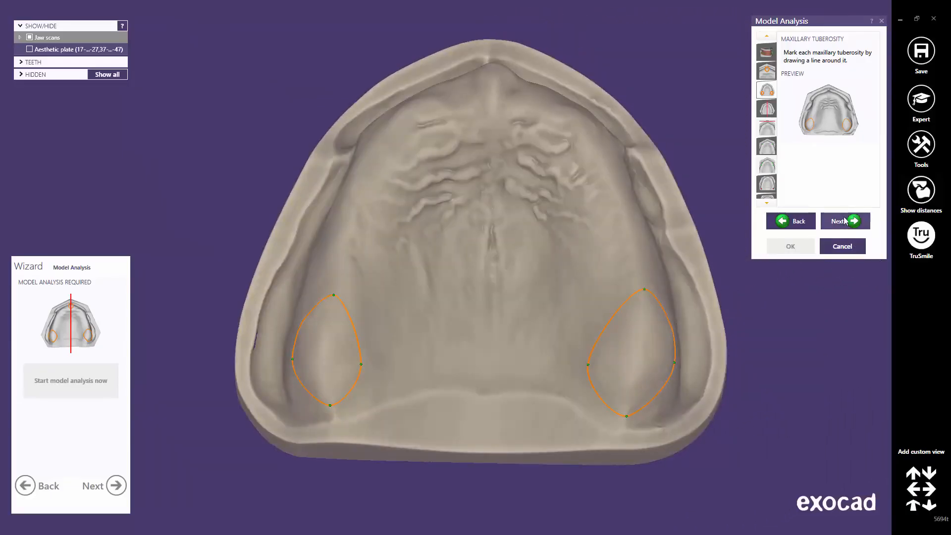
click(844, 222)
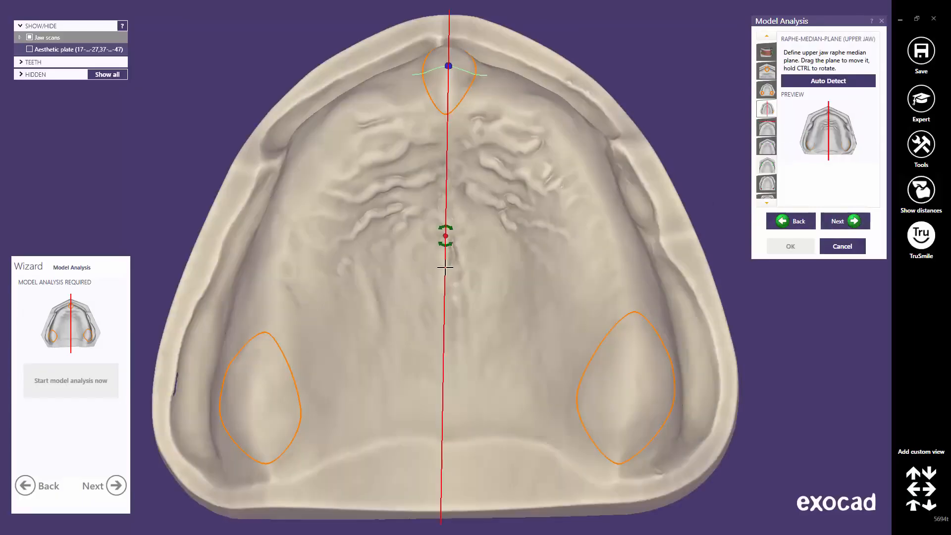
Step: Shift and rotate the median plane onto the raphe, auto-detect and fine-tune it, then advance
mouse_move(445, 268)
mouse_down()
mouse_move(378, 262)
mouse_move(495, 265)
mouse_move(400, 261)
mouse_move(445, 263)
mouse_up()
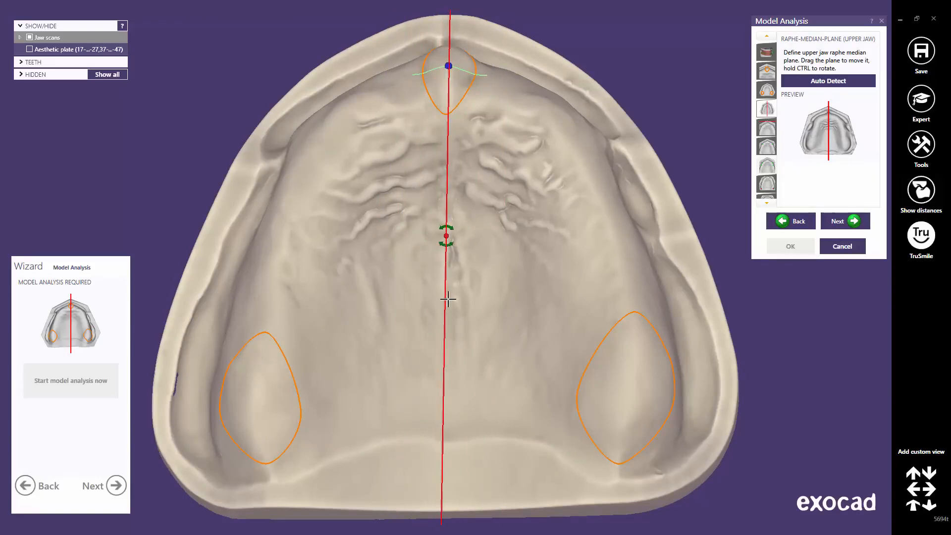
mouse_move(448, 299)
ctrl+mouse_down()
mouse_move(424, 290)
mouse_move(452, 291)
mouse_move(430, 293)
mouse_move(452, 291)
mouse_move(444, 292)
ctrl+mouse_up()
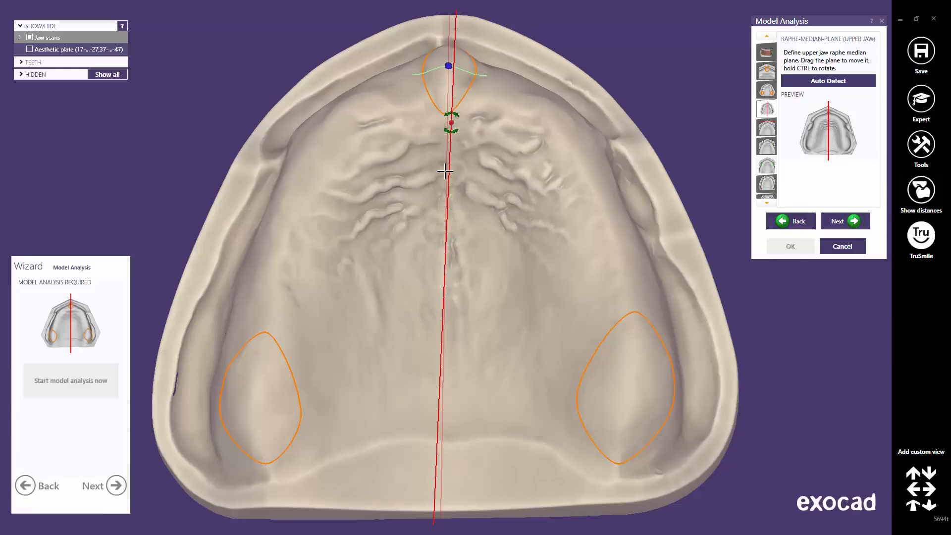
mouse_move(445, 317)
ctrl+mouse_down()
mouse_move(497, 310)
mouse_move(403, 314)
mouse_move(495, 312)
mouse_move(447, 314)
ctrl+mouse_up()
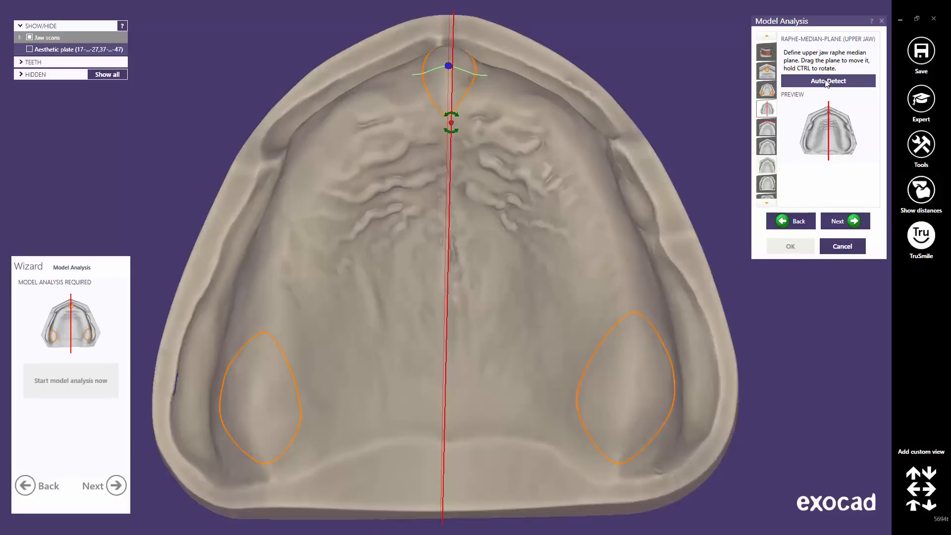
click(826, 82)
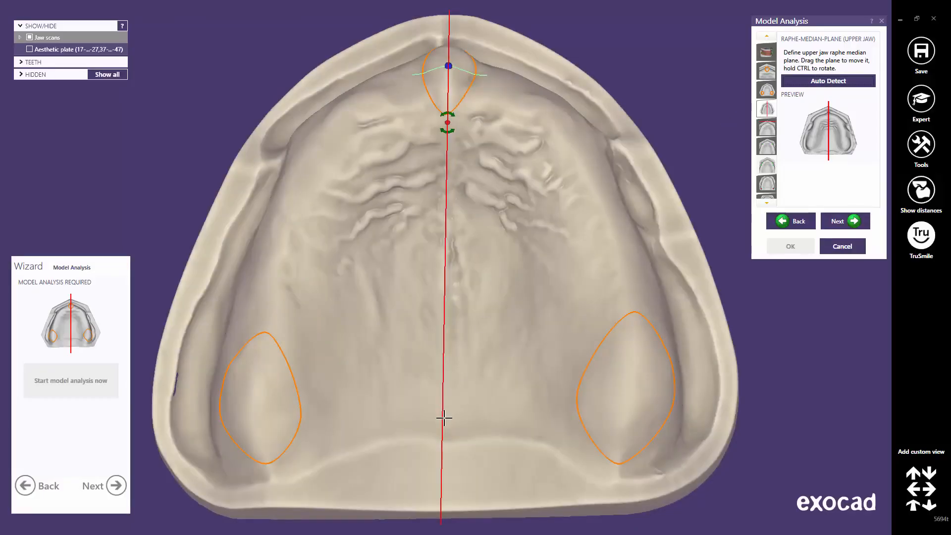
ctrl+drag(442, 421, 445, 421)
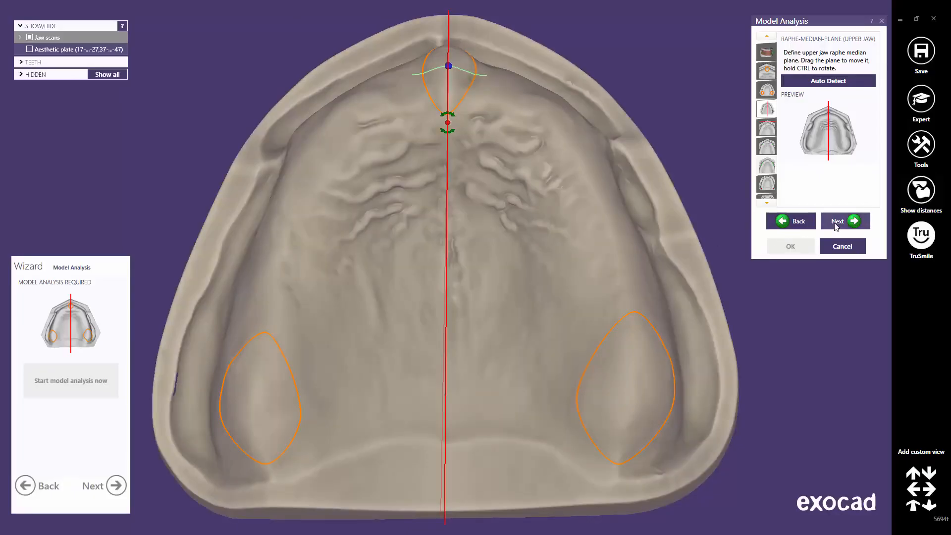
click(836, 224)
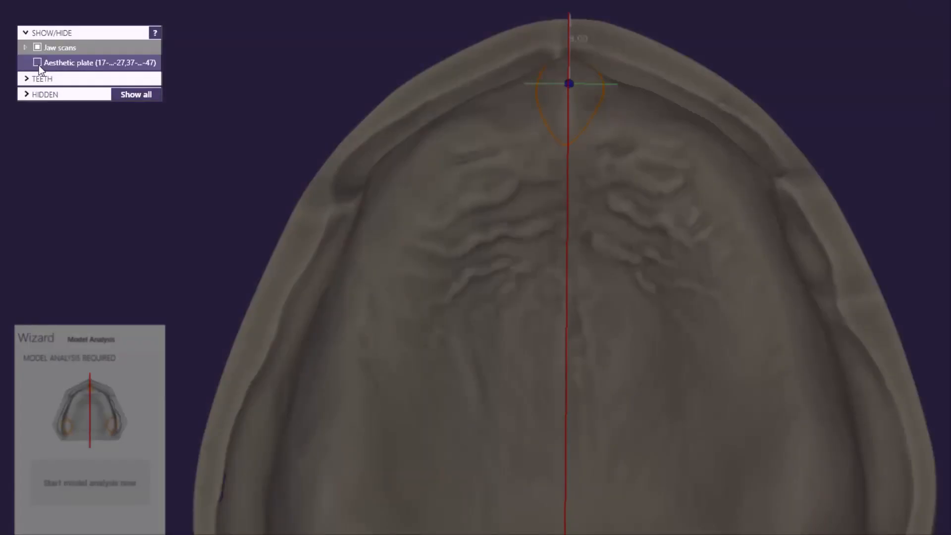
Step: Show the aesthetic plate and, from the front view, drag the labial limit plane in front of it
click(37, 63)
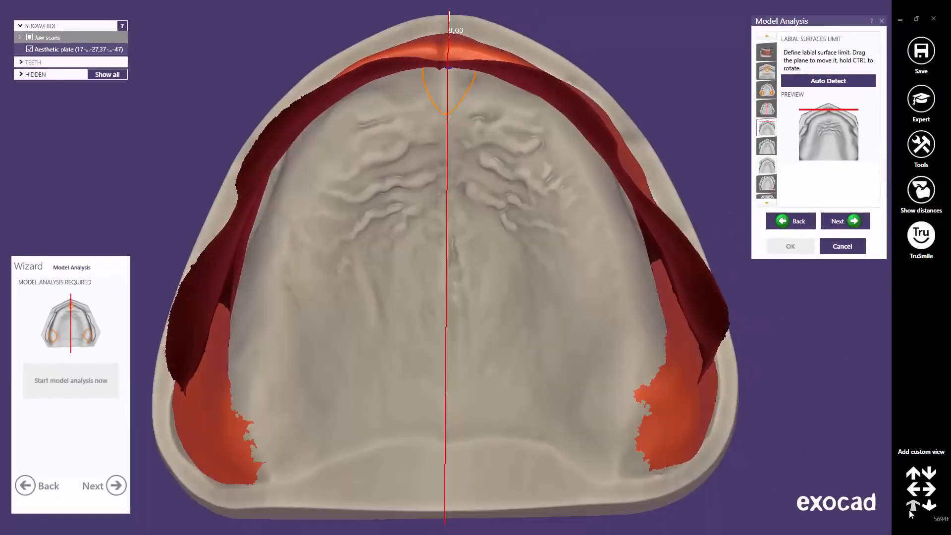
click(911, 509)
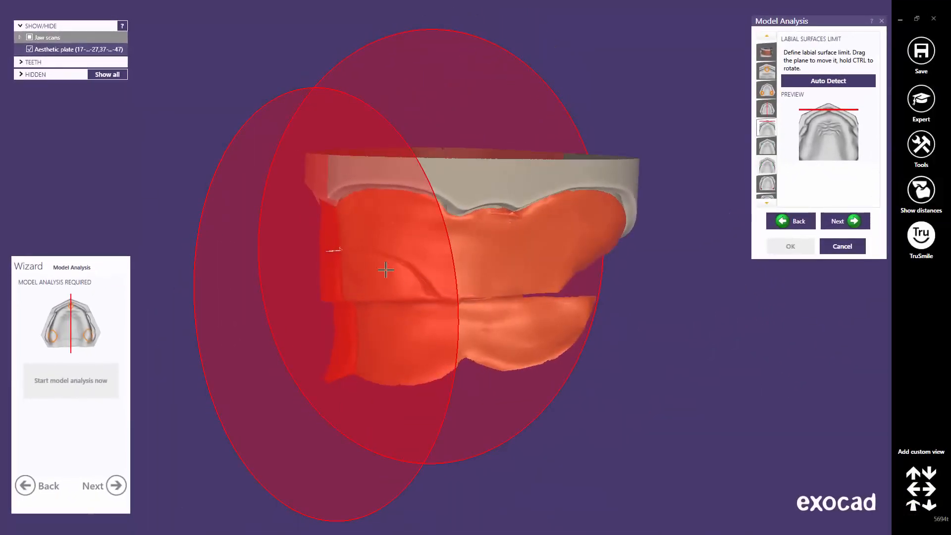
click(368, 260)
drag(370, 258, 345, 261)
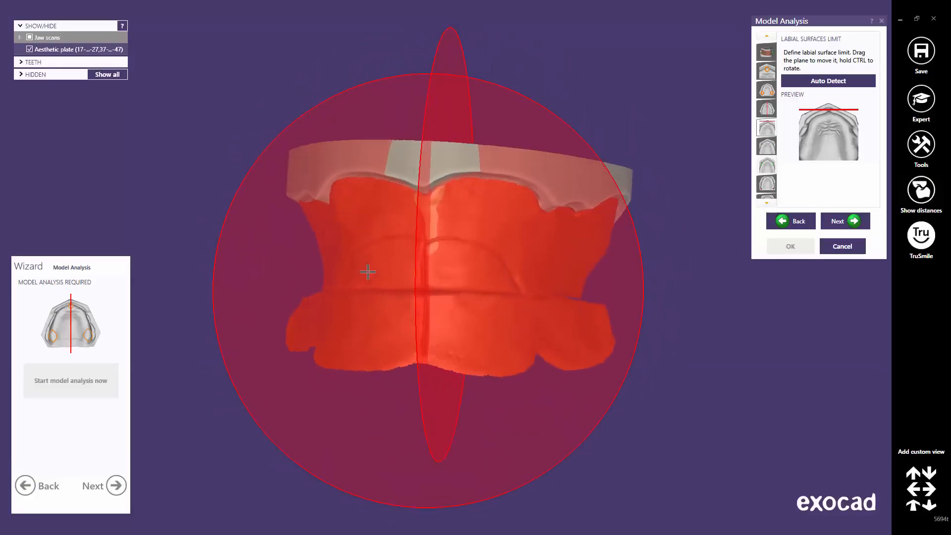
click(838, 222)
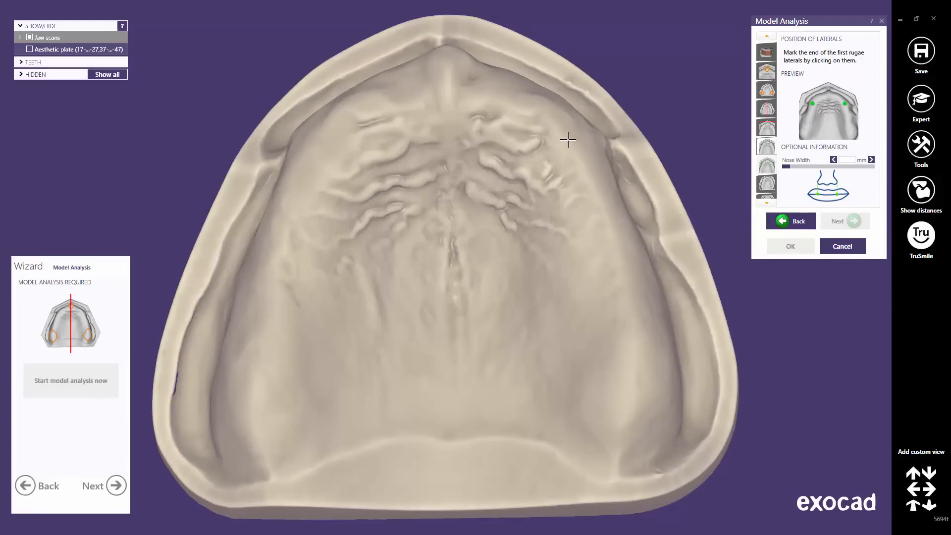
Step: Mark the ends of the first rugae on the left and right sides of the palate
click(568, 140)
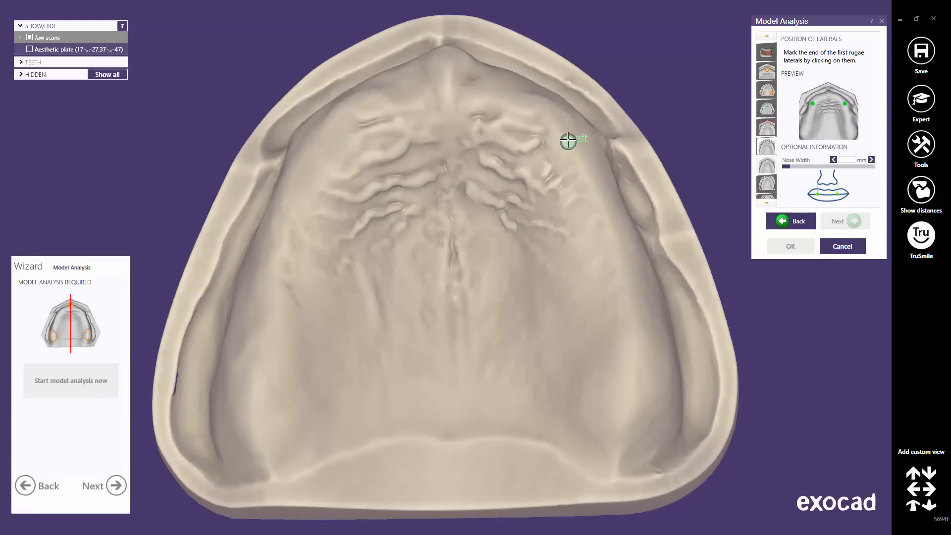
click(313, 145)
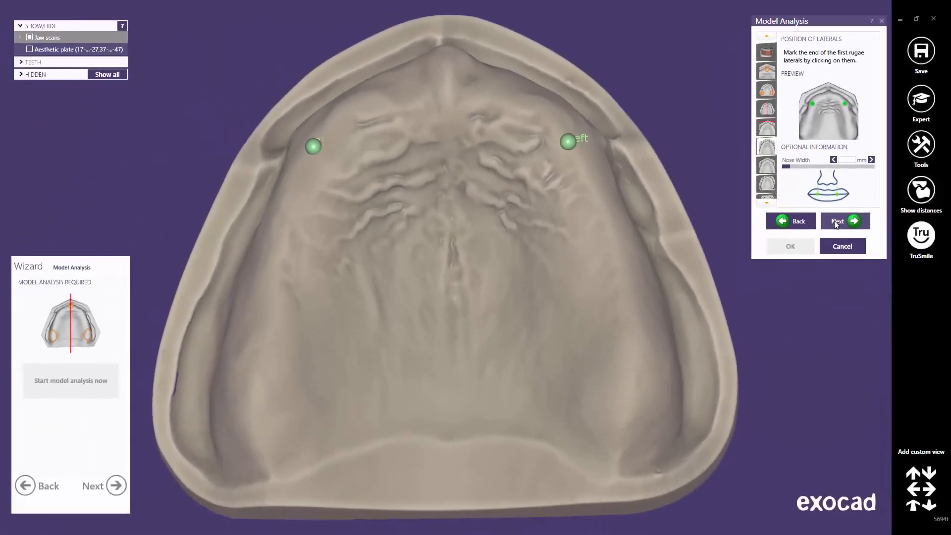
click(836, 222)
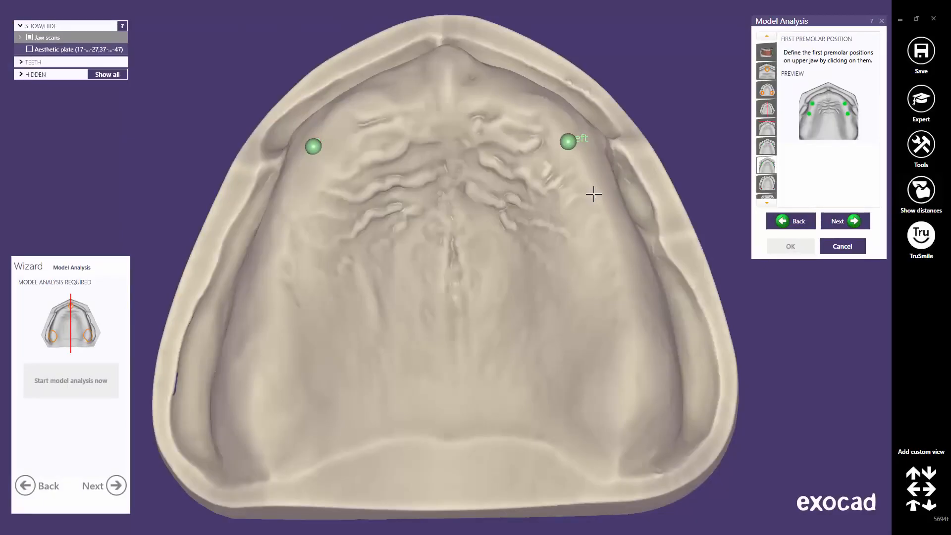
Step: Mark both upper first premolar positions on the palate
click(593, 195)
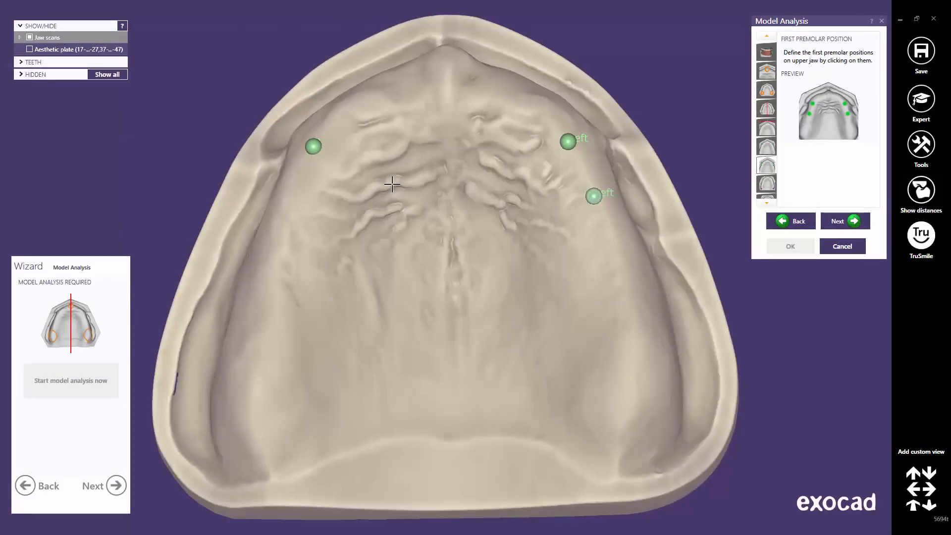
click(290, 199)
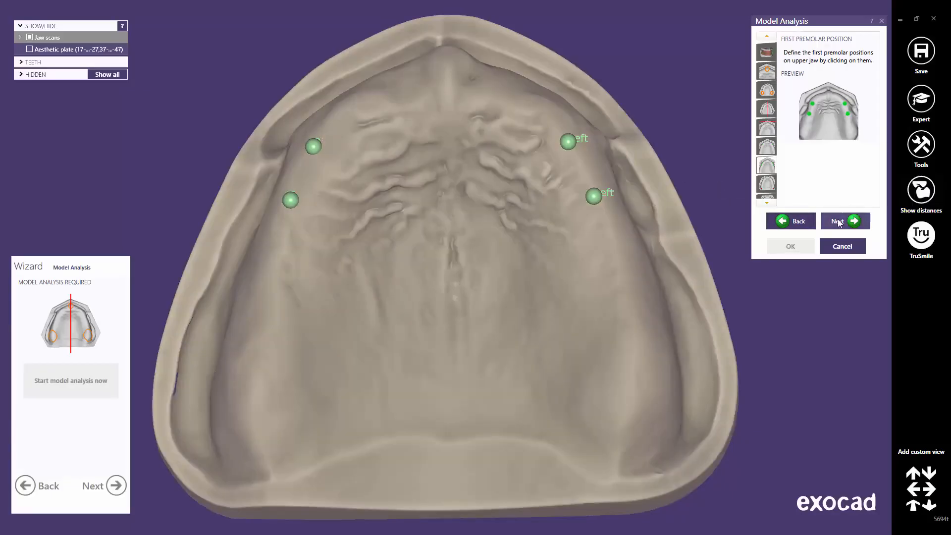
click(838, 221)
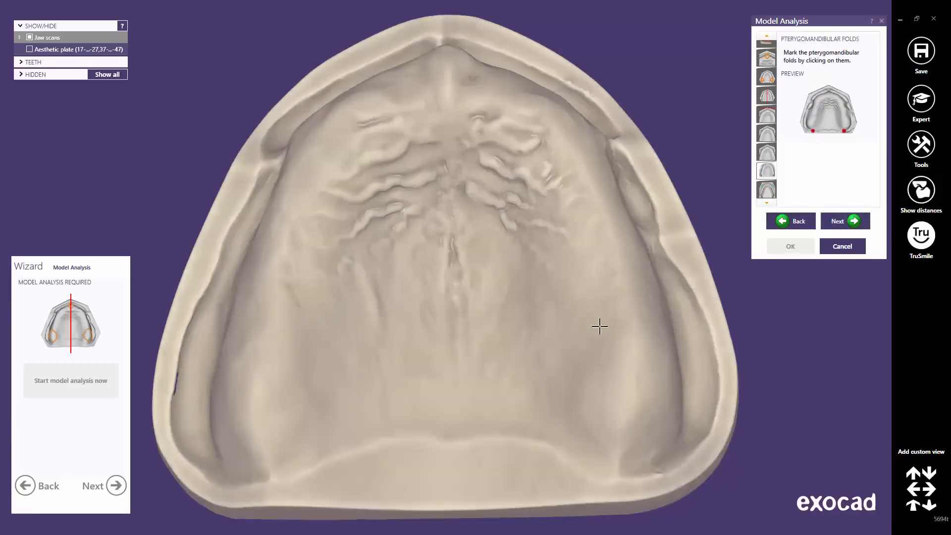
Step: Mark the left and right pterygomandibular folds
click(615, 470)
click(267, 470)
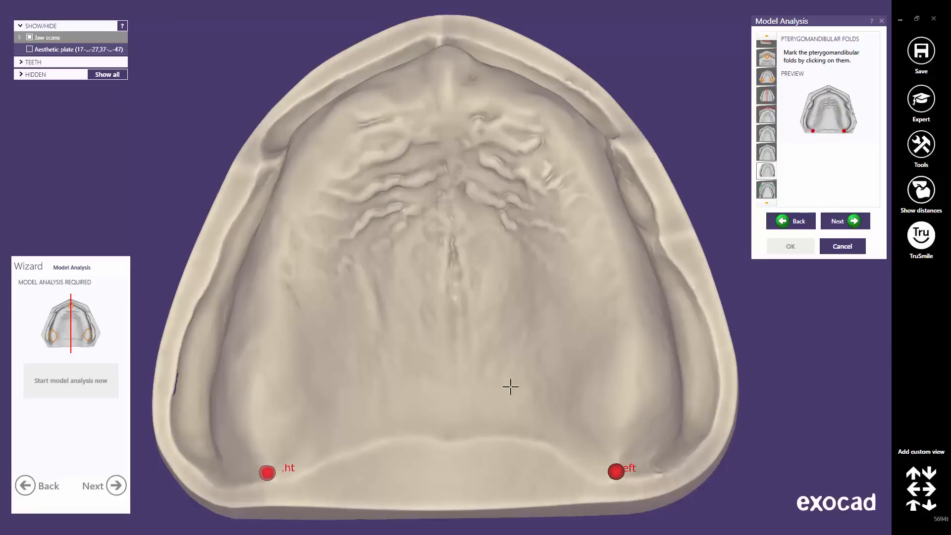
click(845, 221)
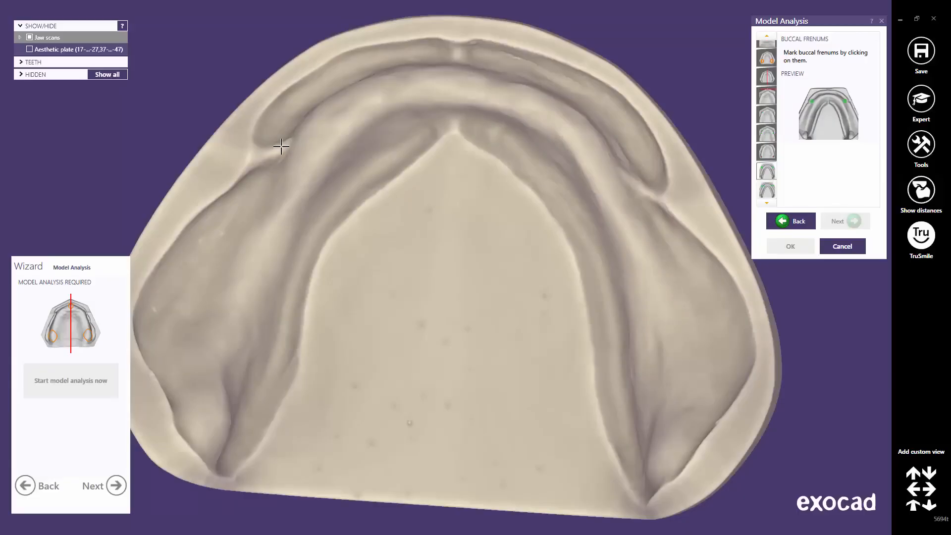
Step: Mark the buccal frenums on both sides of the lower jaw
click(281, 147)
click(629, 182)
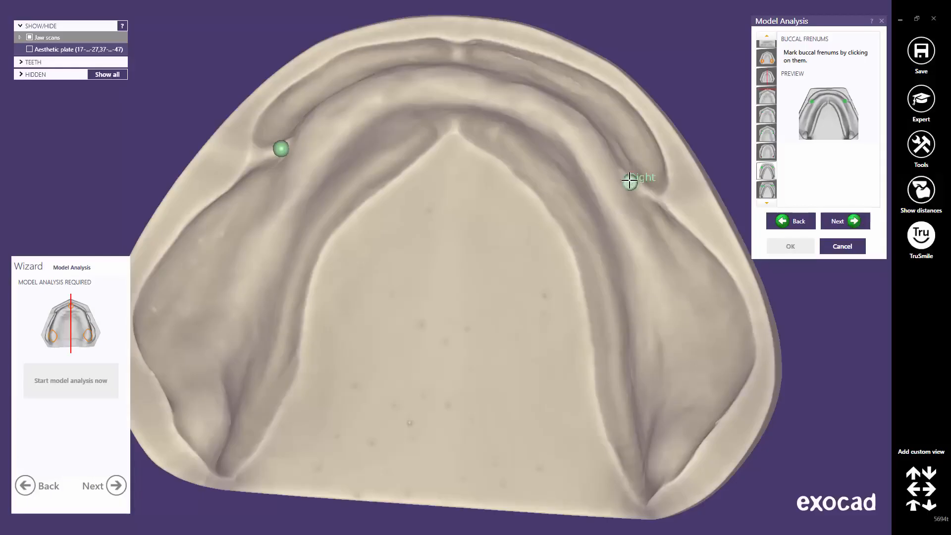
click(849, 223)
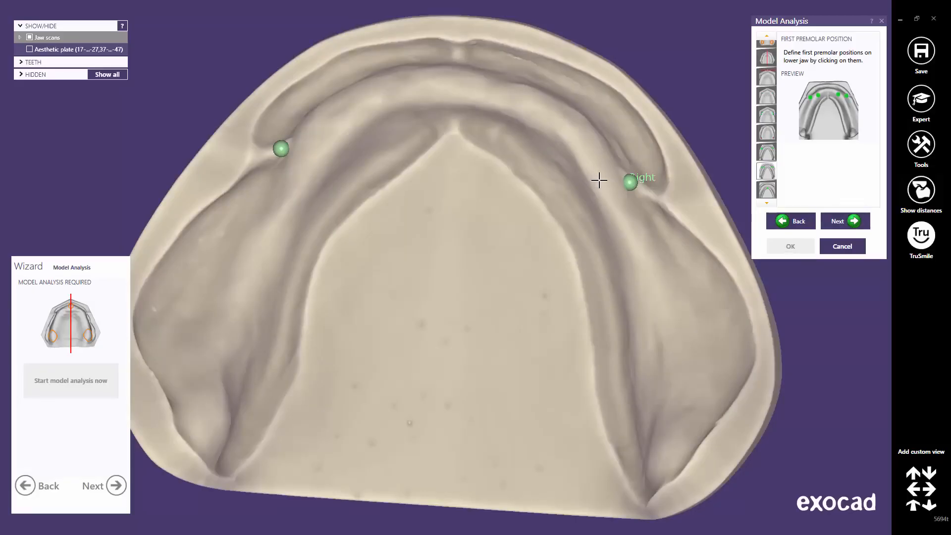
Step: Mark both lower first premolar positions and the lingual frenum at the front centre
click(600, 180)
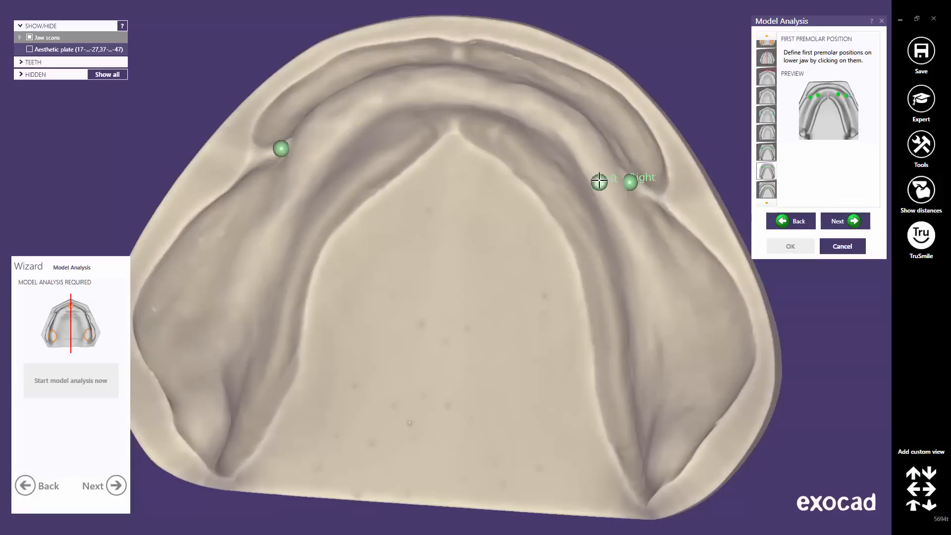
click(309, 155)
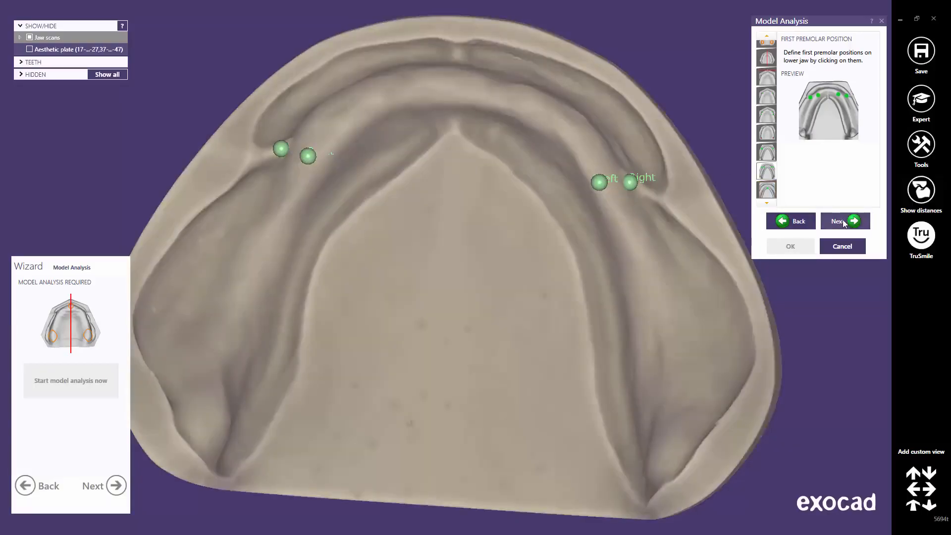
click(843, 221)
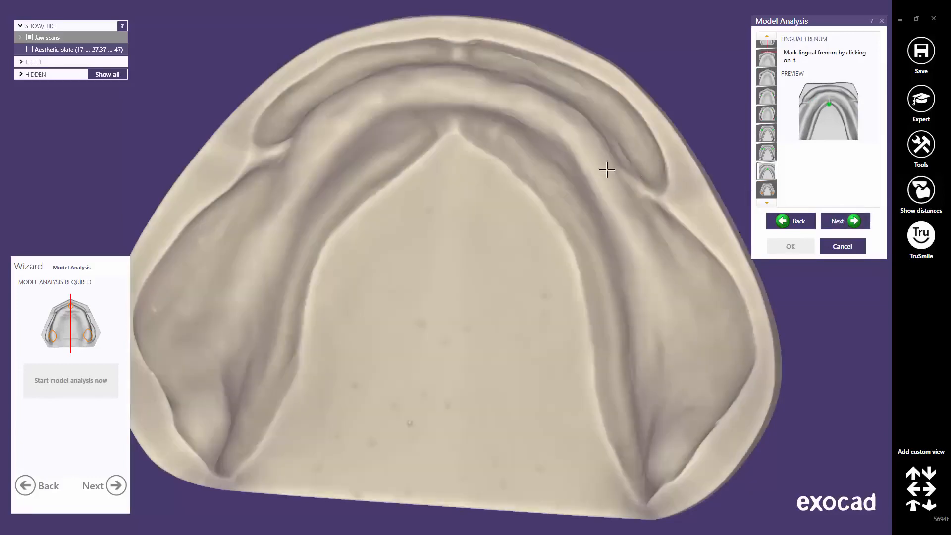
click(455, 125)
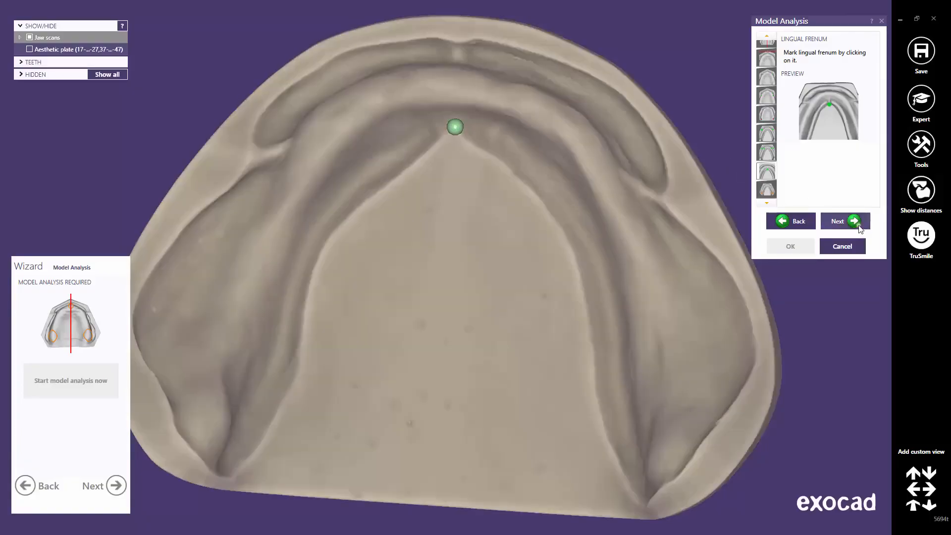
Step: Draw a closed outline around the first retromolar pad on the lower jaw
click(858, 227)
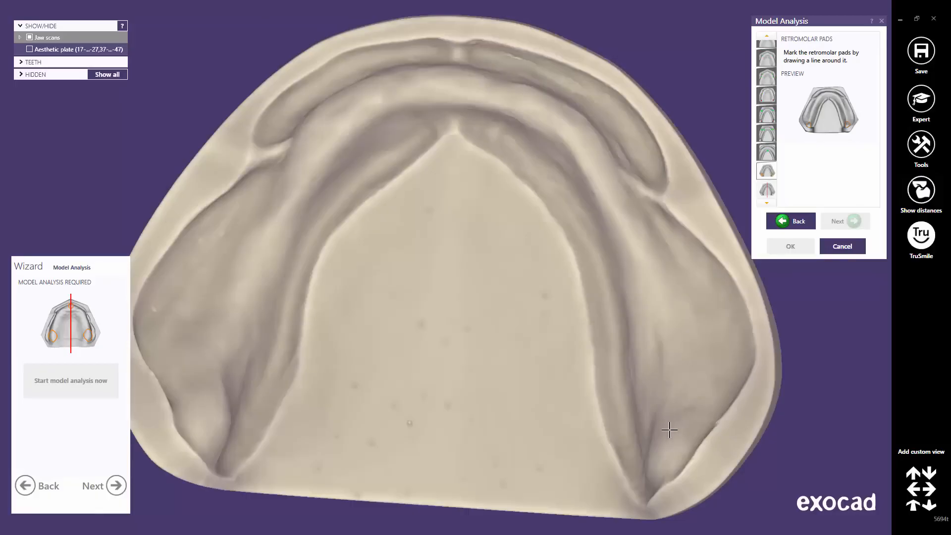
scroll(670, 431, up, 3)
right_drag(503, 256, 501, 254)
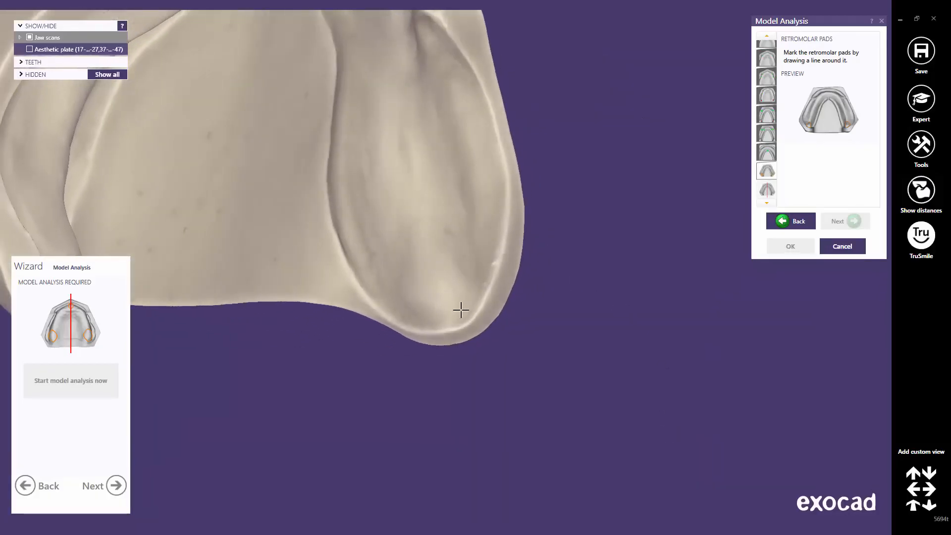
click(454, 318)
click(477, 261)
click(389, 277)
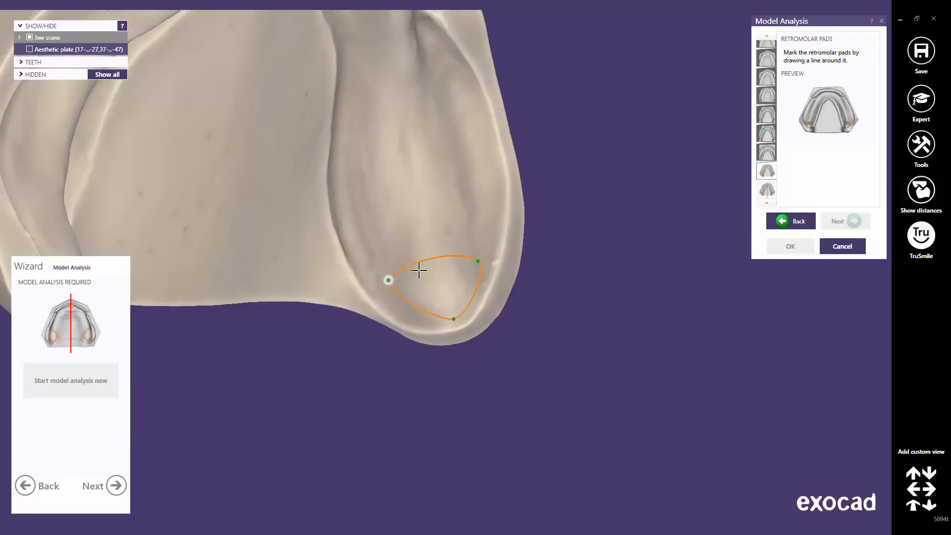
click(420, 202)
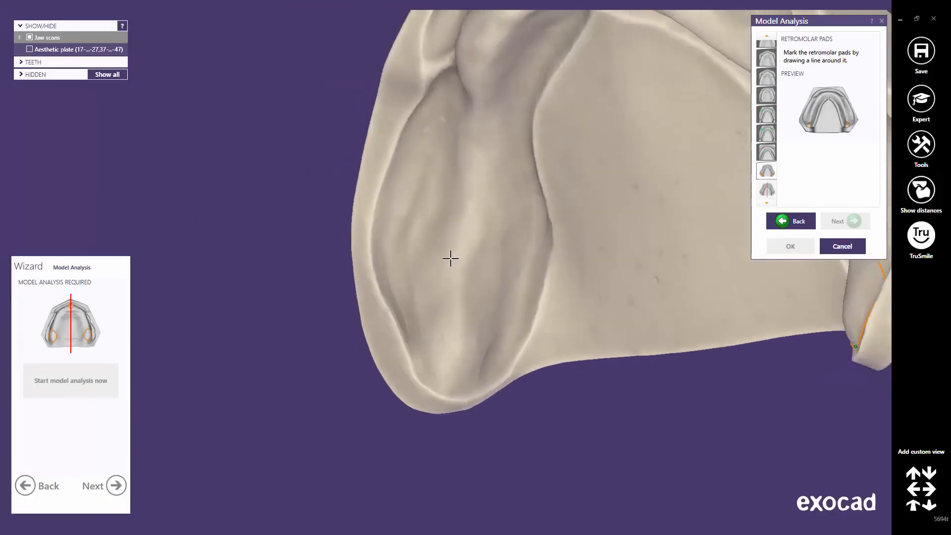
Step: Draw a closed outline enclosing the second retromolar pad
click(450, 380)
click(500, 332)
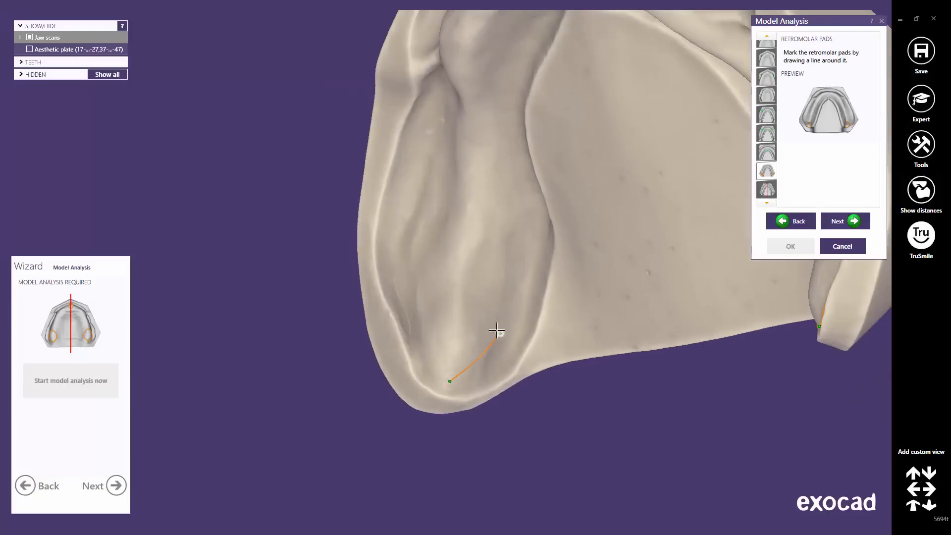
click(417, 310)
click(468, 257)
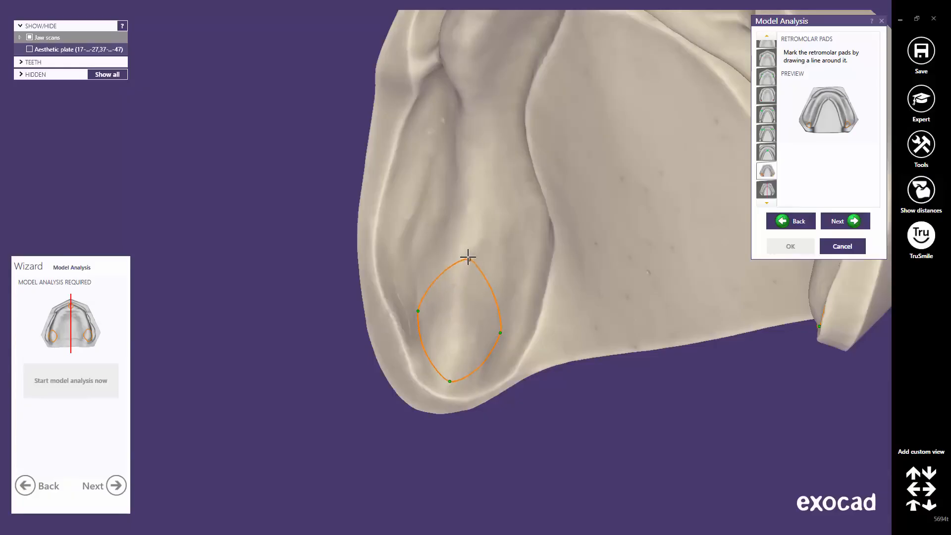
right_drag(603, 240, 467, 274)
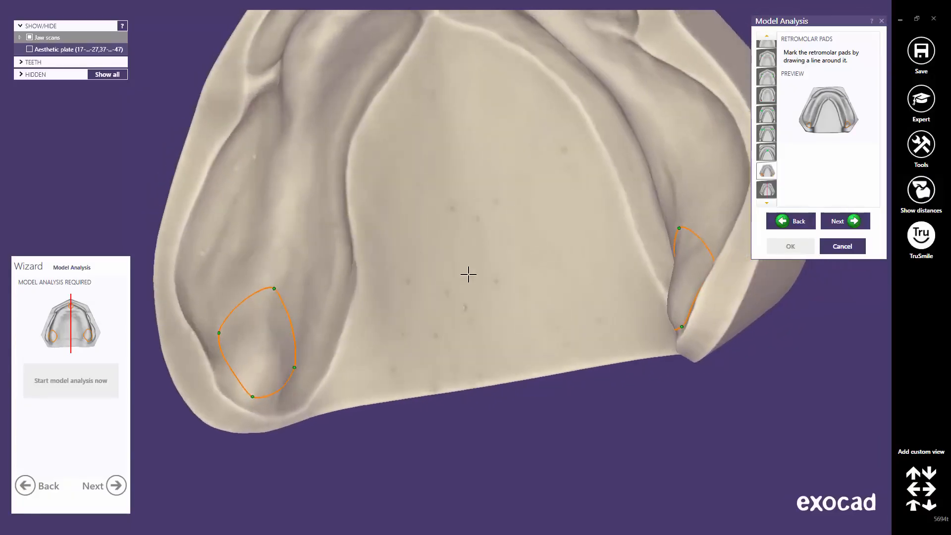
click(833, 222)
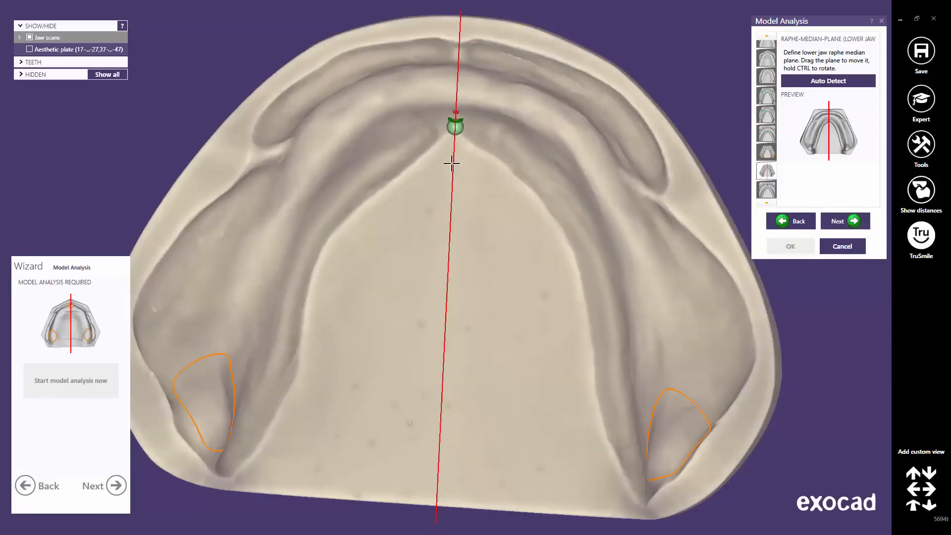
Step: Align the lower median plane using Auto Detect and drag the ridge midline point onto the front ridge
mouse_move(452, 163)
mouse_down()
mouse_move(438, 162)
mouse_move(475, 168)
mouse_move(452, 170)
mouse_up()
mouse_move(449, 213)
ctrl+mouse_down()
mouse_move(458, 212)
mouse_move(451, 214)
ctrl+mouse_up()
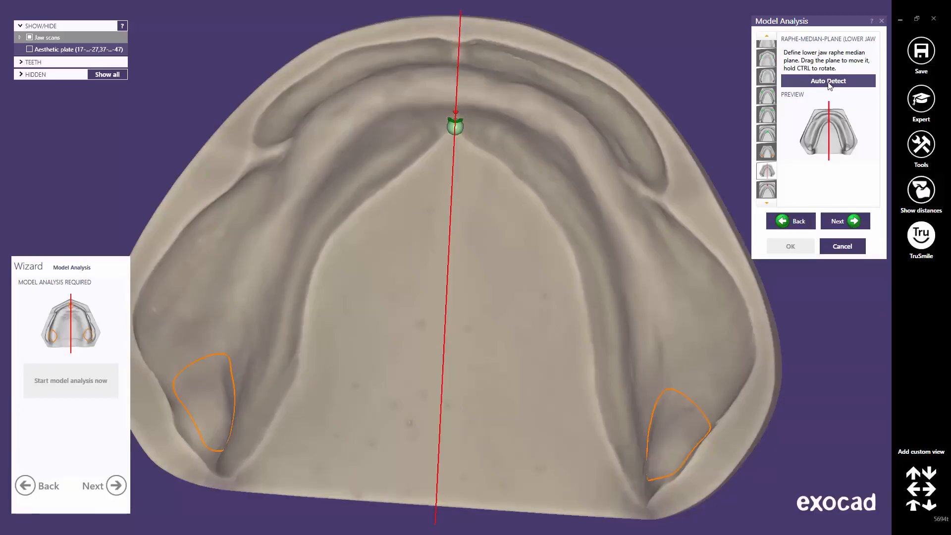
click(830, 85)
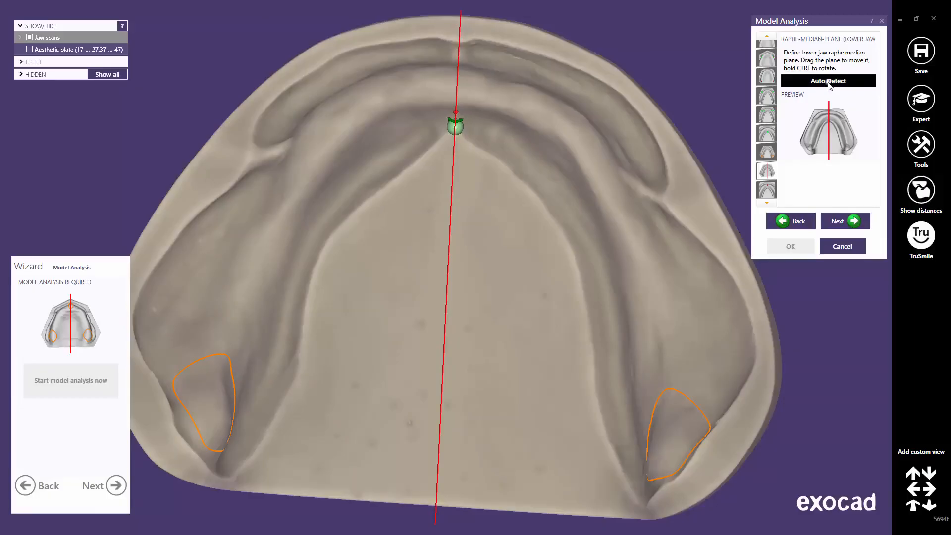
click(843, 224)
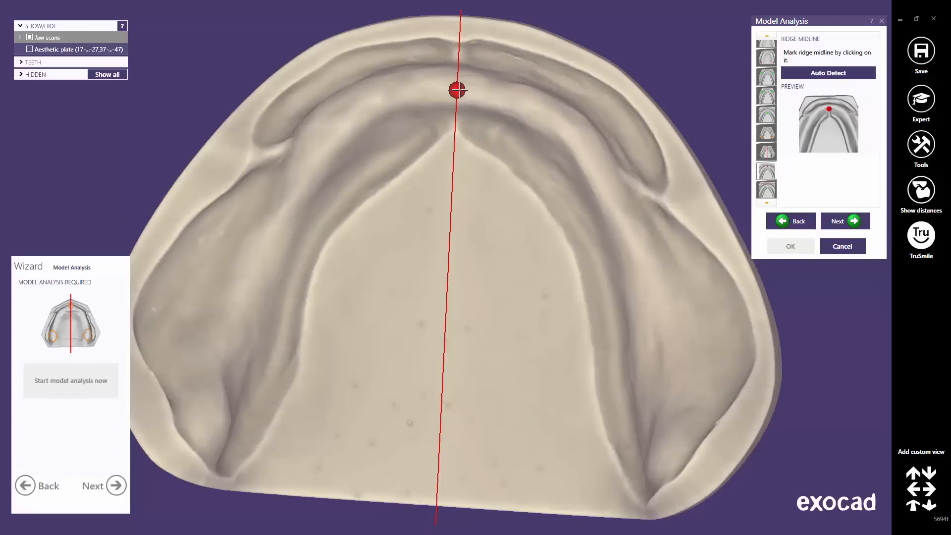
drag(458, 89, 456, 83)
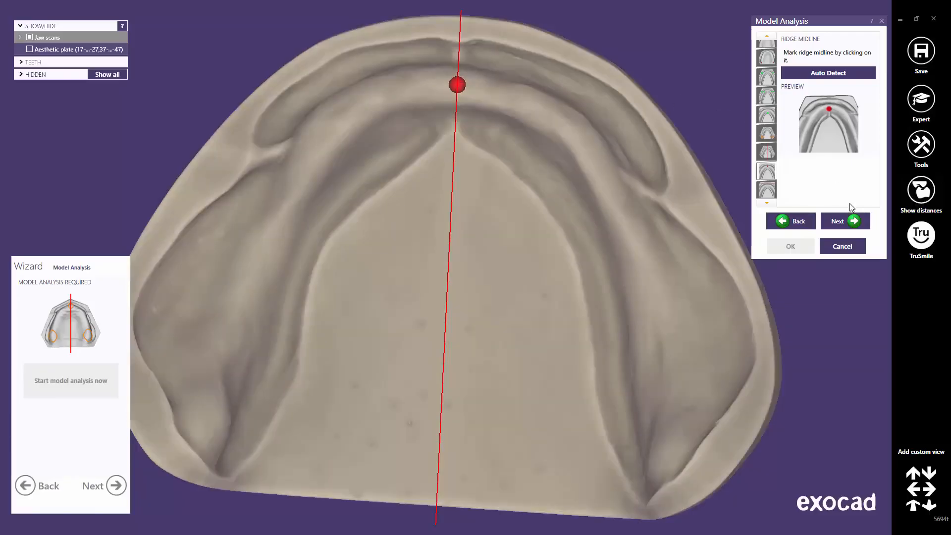
Step: Reach the lower Labial Surfaces Limit and show the aesthetic plate from the front and oblique angles
click(845, 221)
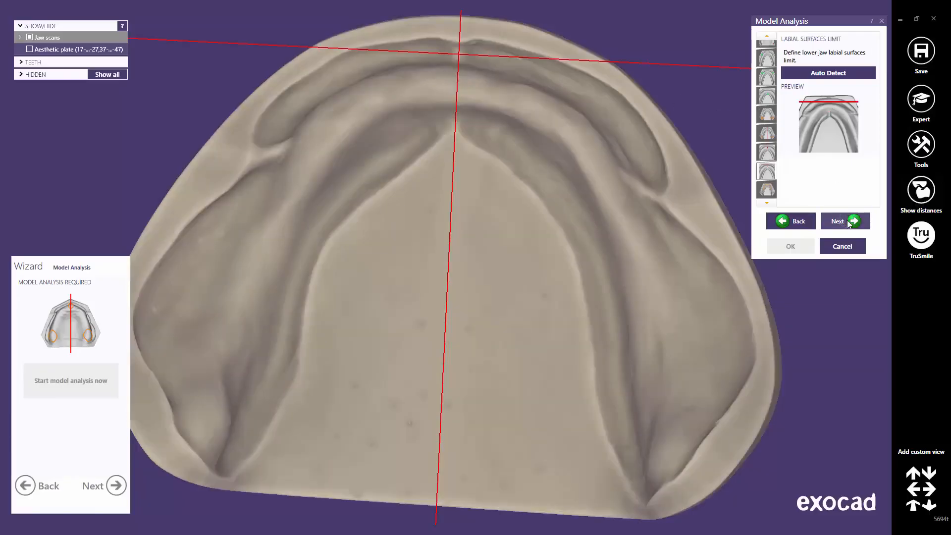
click(913, 504)
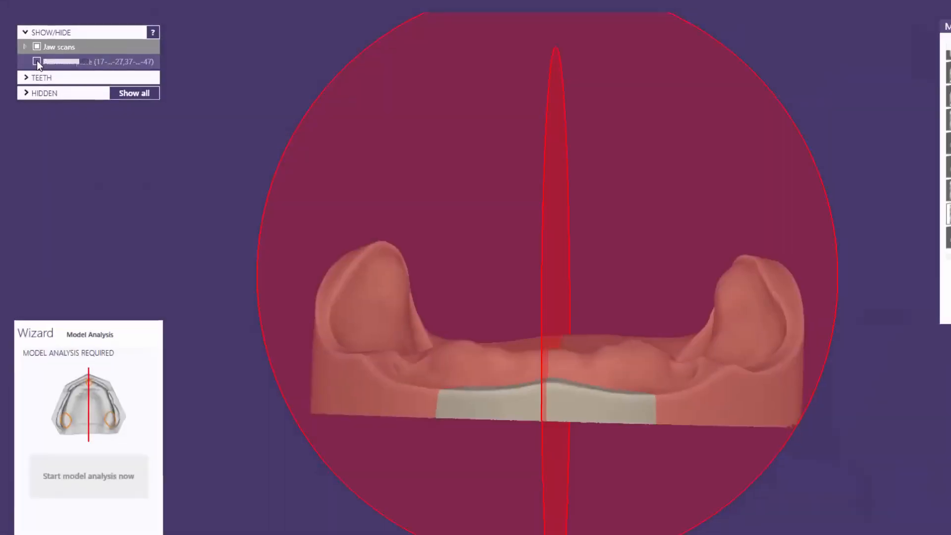
click(37, 62)
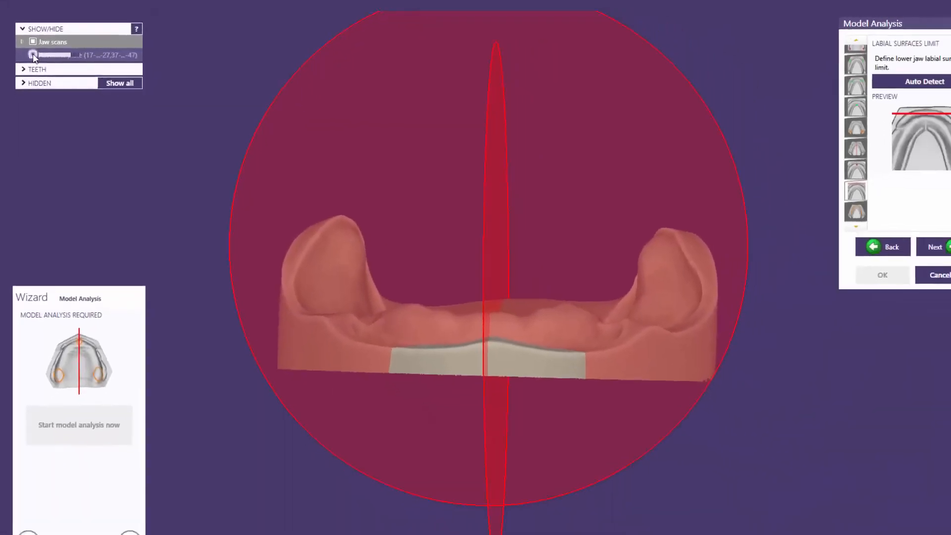
right_drag(371, 296, 388, 287)
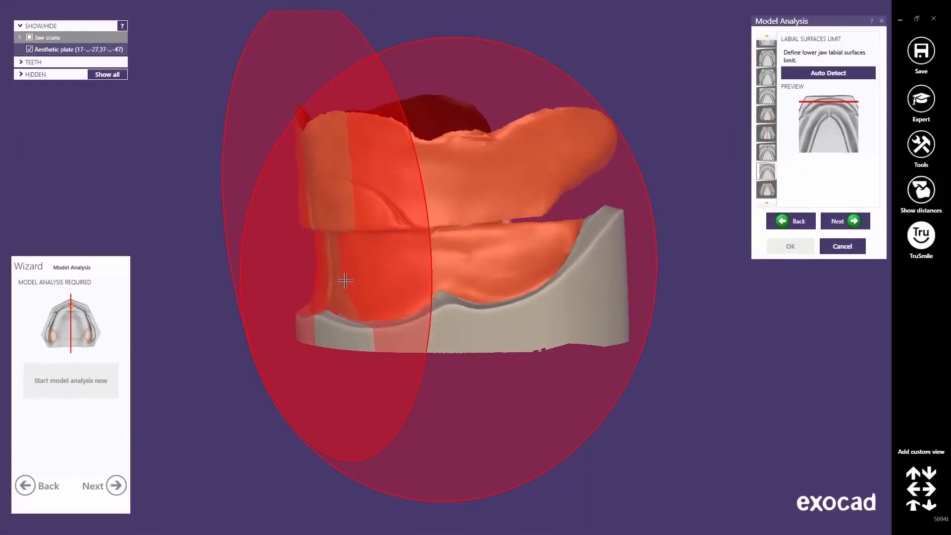
scroll(352, 267, up, 3)
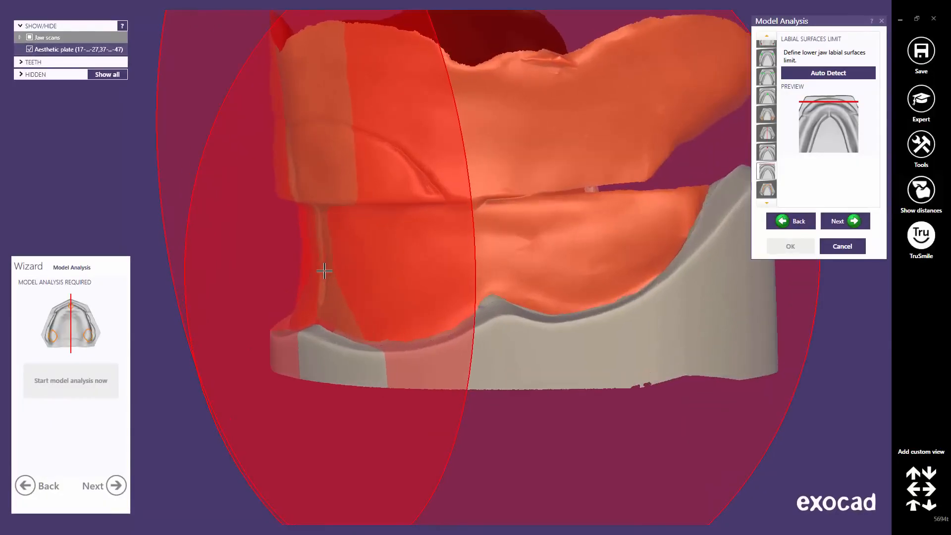
right_drag(325, 272, 377, 285)
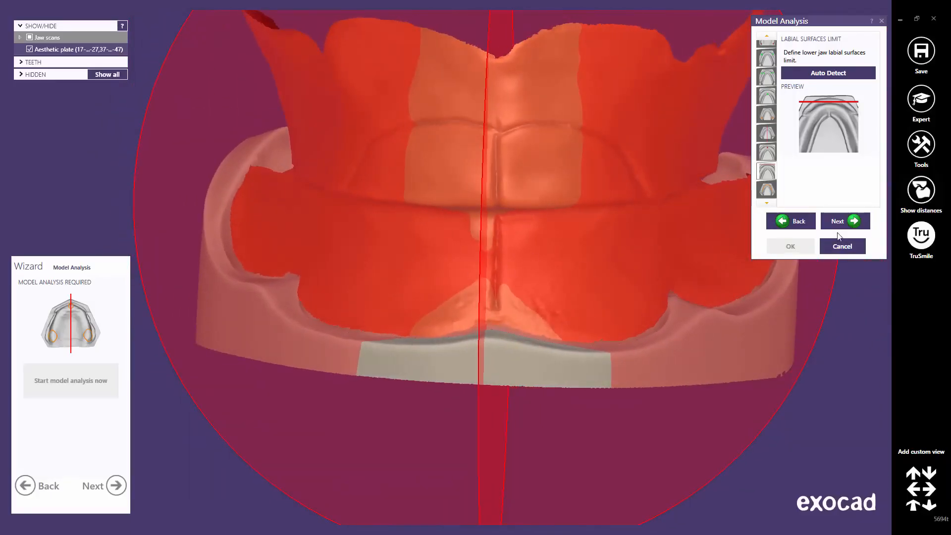
Step: Drag and add control points so the lower alveolar ridge line follows the crest on both sides
click(852, 221)
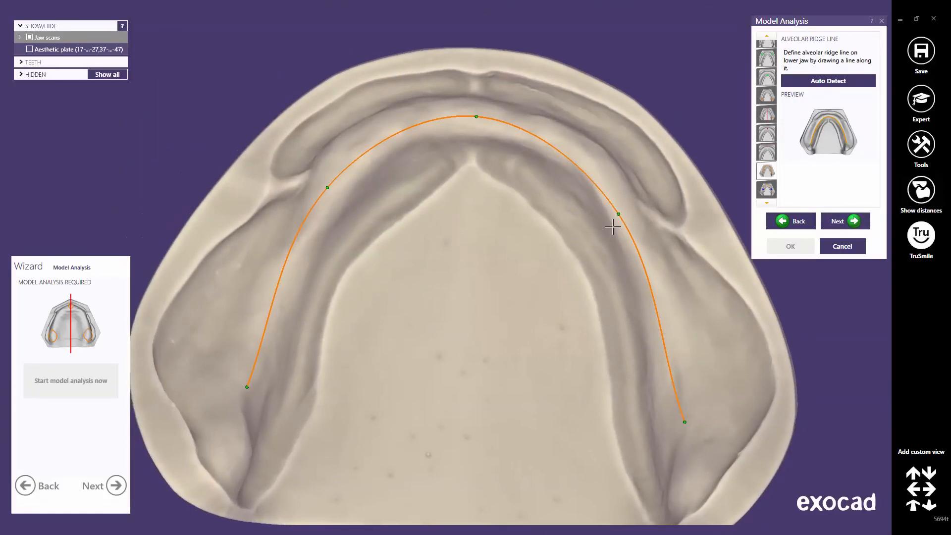
drag(616, 213, 592, 171)
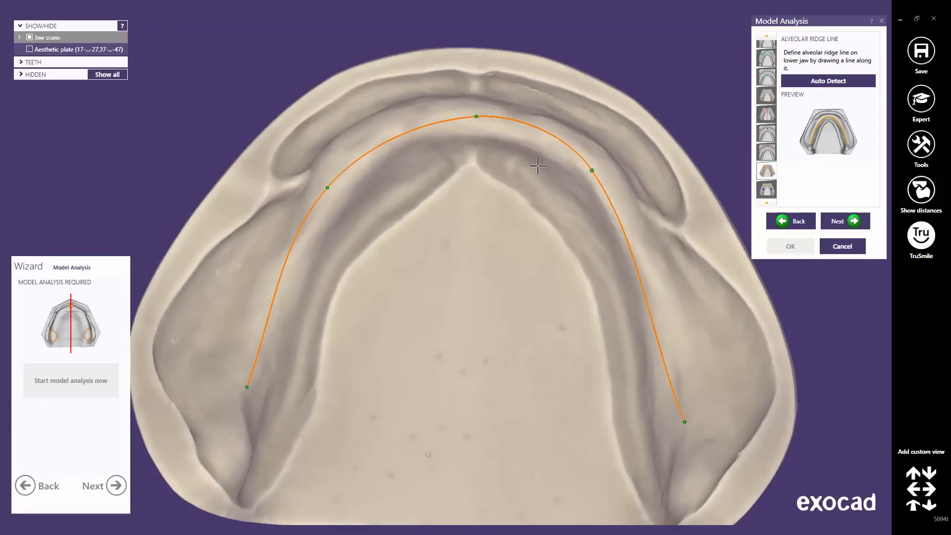
drag(326, 185, 342, 161)
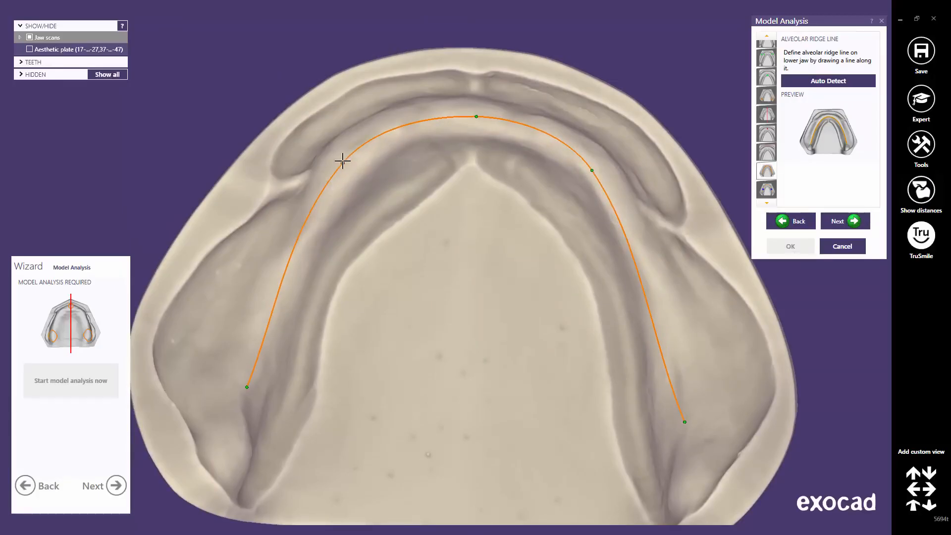
drag(247, 386, 237, 432)
drag(254, 362, 248, 363)
drag(278, 263, 290, 263)
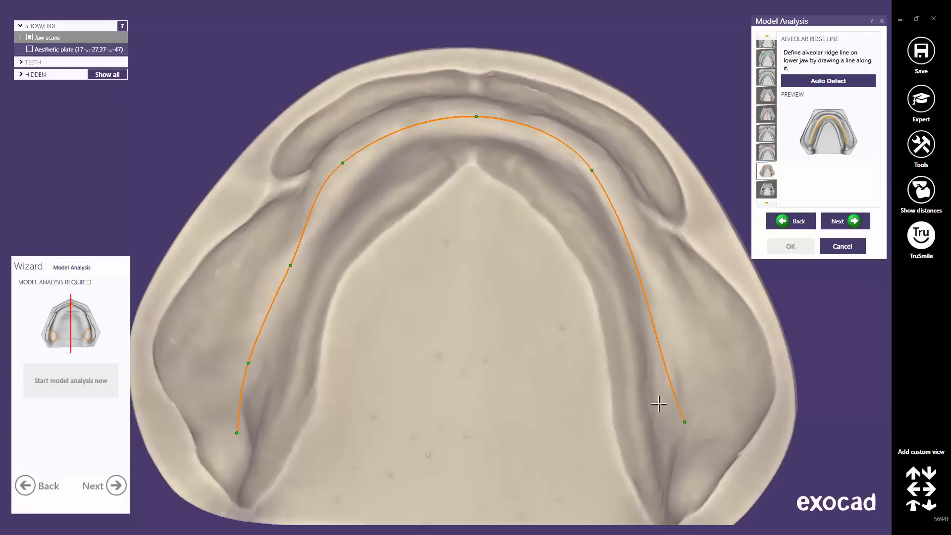
drag(684, 421, 691, 467)
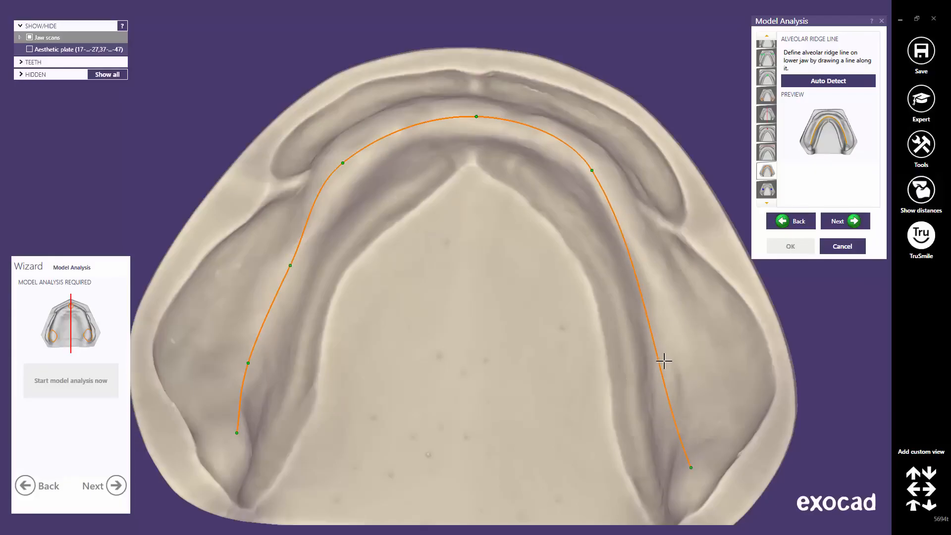
drag(657, 362, 677, 363)
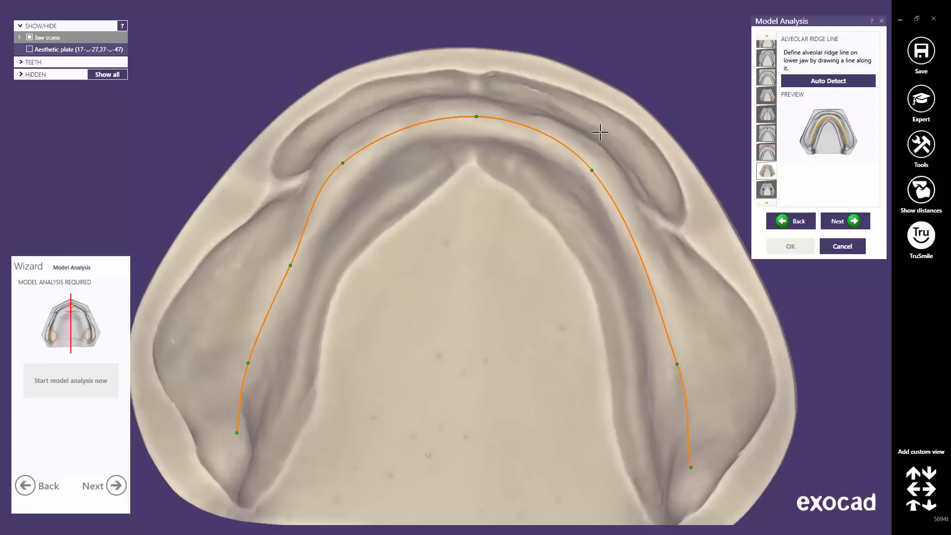
drag(595, 171, 595, 168)
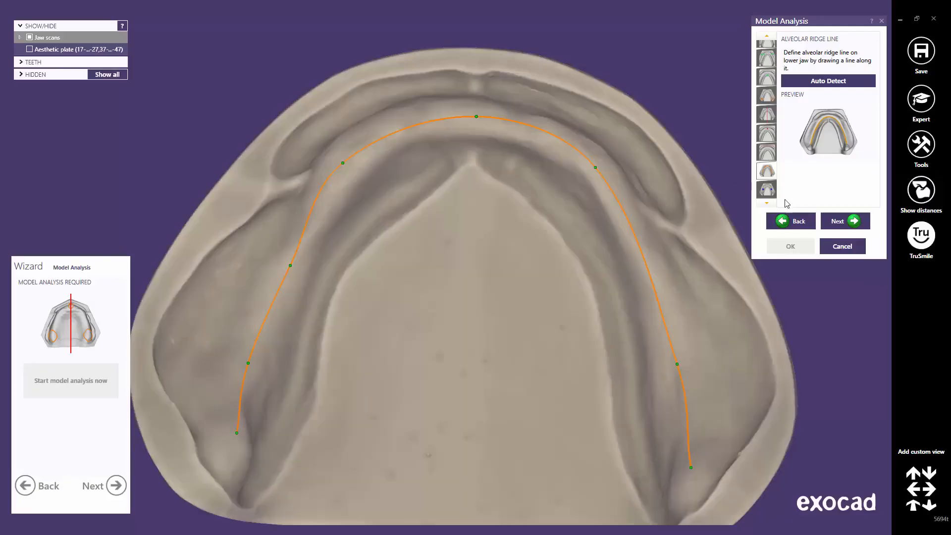
click(850, 224)
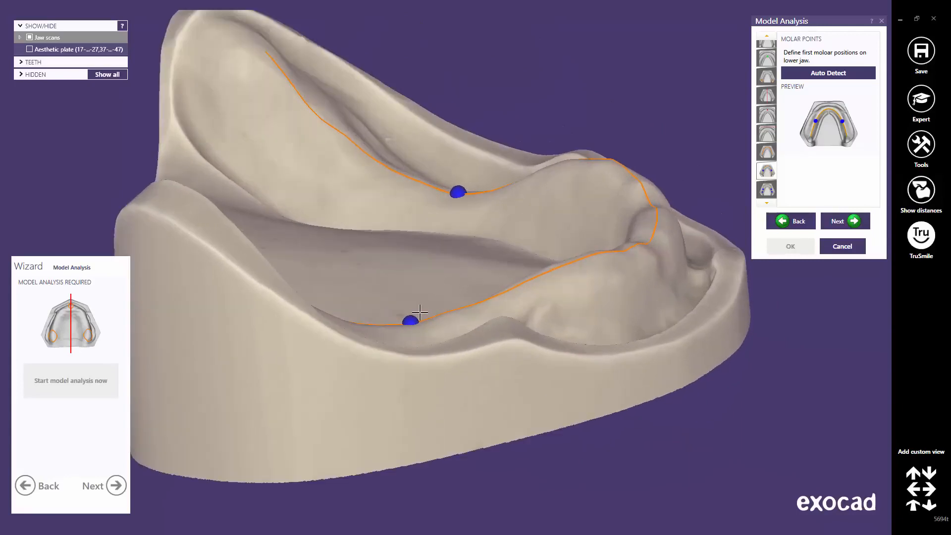
Step: Slide both lower first molar points along the arch curve into position
drag(411, 319, 376, 326)
right_drag(465, 223, 465, 217)
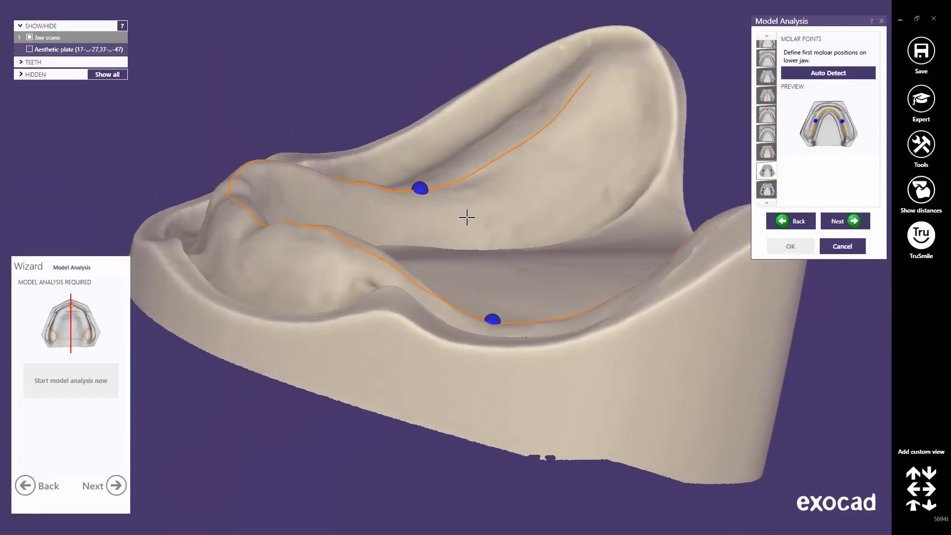
drag(489, 318, 511, 322)
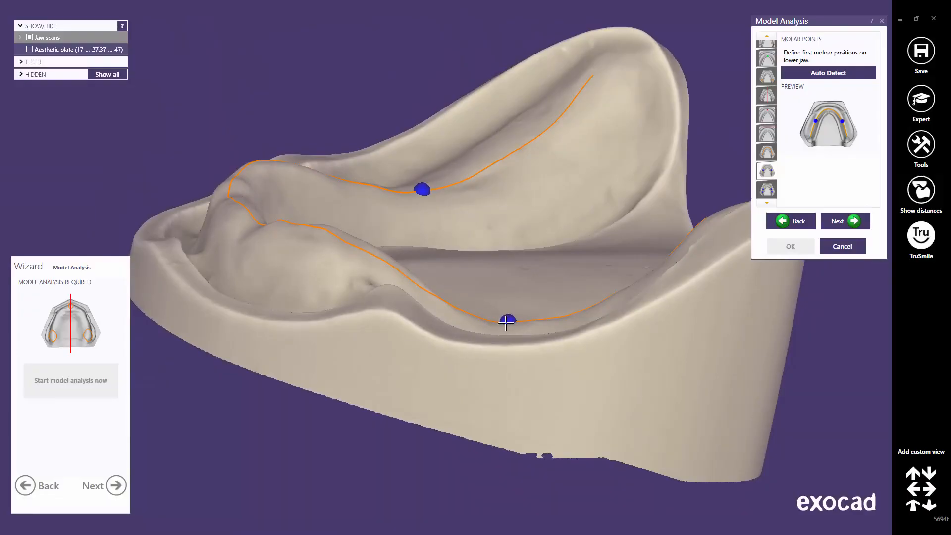
right_drag(495, 308, 383, 287)
middle_drag(346, 329, 439, 289)
scroll(482, 274, down, 3)
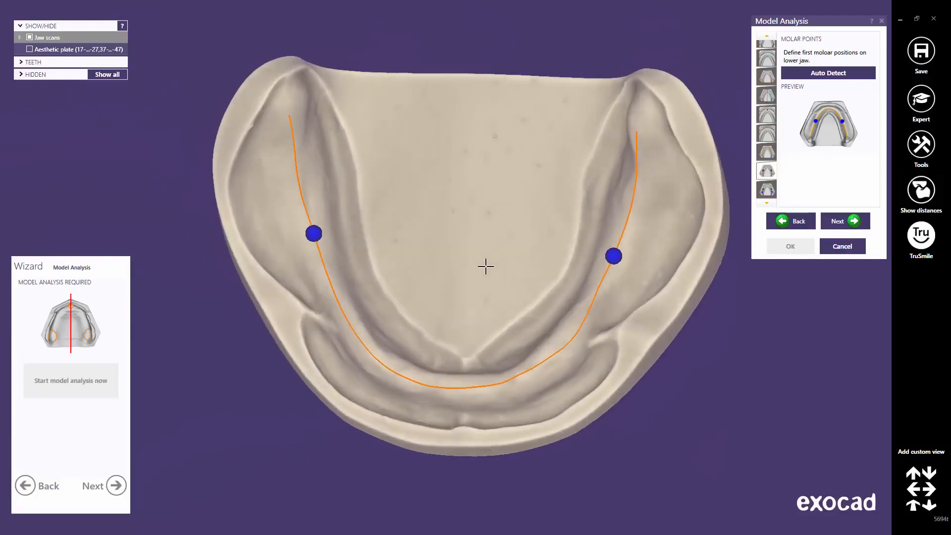
drag(613, 259, 619, 249)
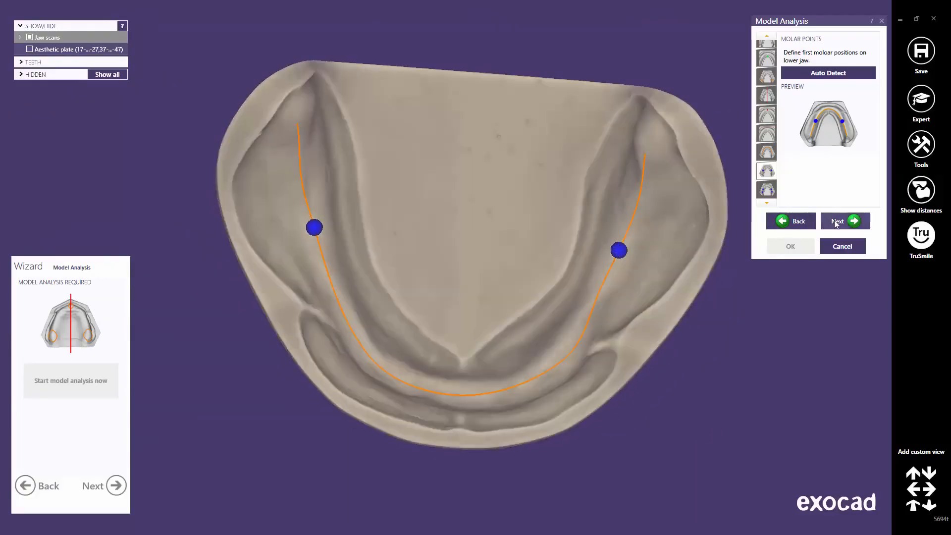
click(837, 223)
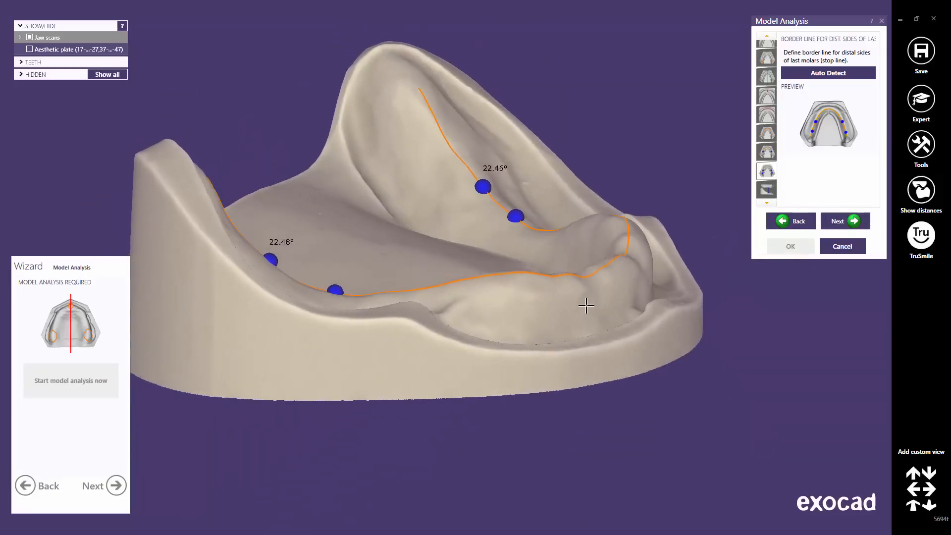
Step: Set the lower distal stop-line angles to about 22.5° (22.48°/22.46°) with Auto Detect
mouse_move(482, 187)
mouse_down()
mouse_move(456, 157)
mouse_move(484, 184)
mouse_up()
right_drag(299, 255, 290, 256)
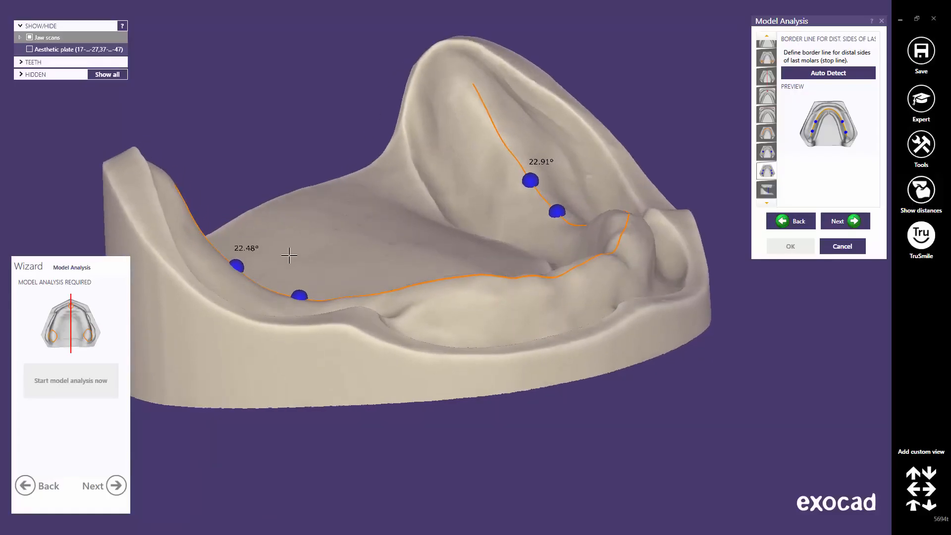
mouse_move(237, 265)
mouse_down()
mouse_move(212, 243)
mouse_move(248, 278)
mouse_move(226, 261)
mouse_up()
click(824, 73)
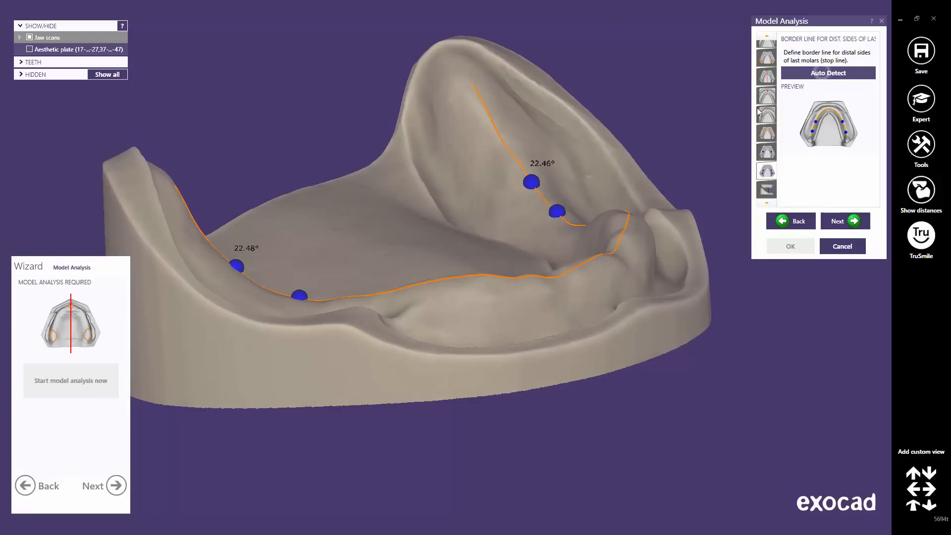
right_drag(584, 272, 592, 273)
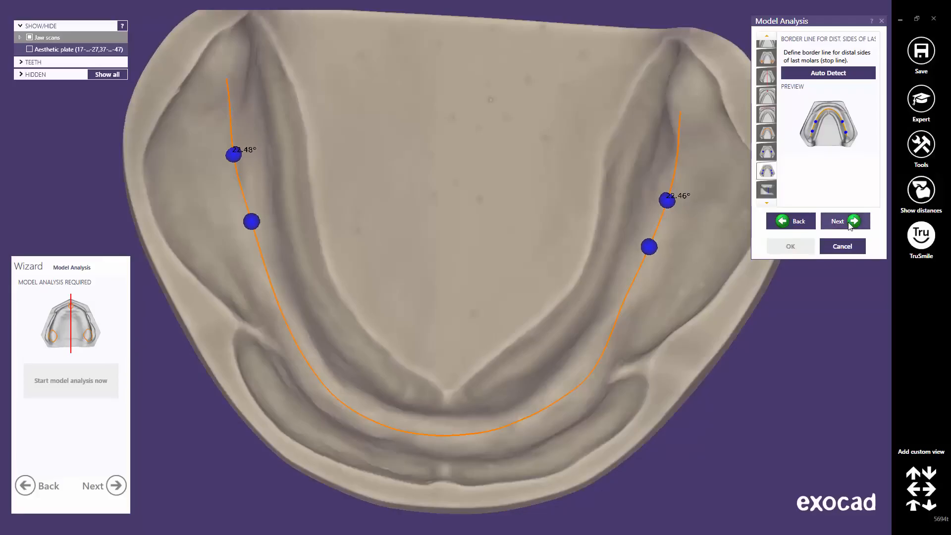
click(849, 226)
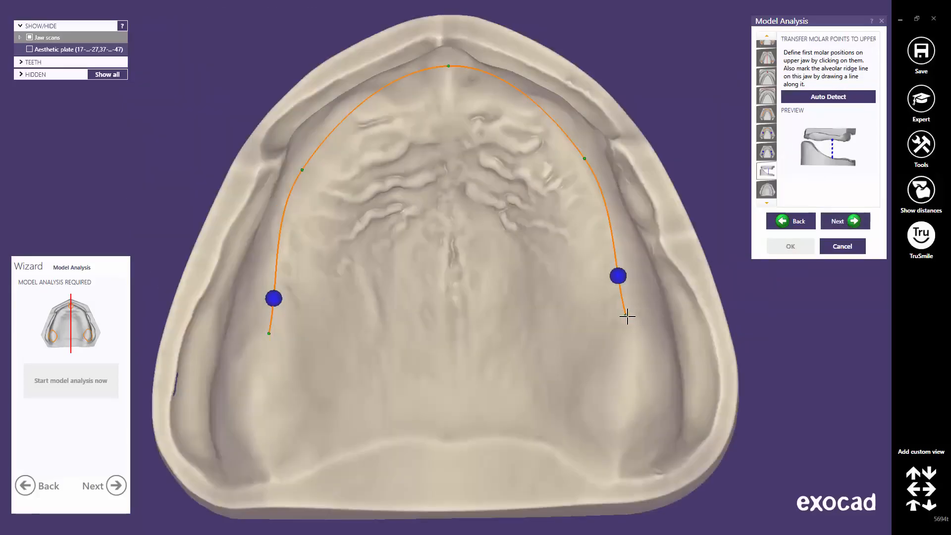
Step: Extend the upper ridge line's right end backward and reshape its front-right and front curve
drag(625, 318, 634, 395)
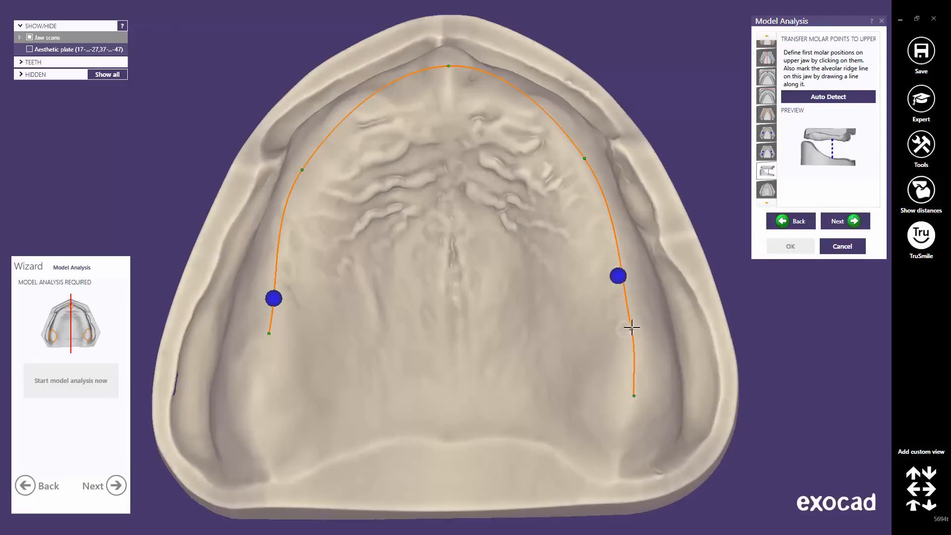
click(632, 327)
drag(585, 159, 565, 132)
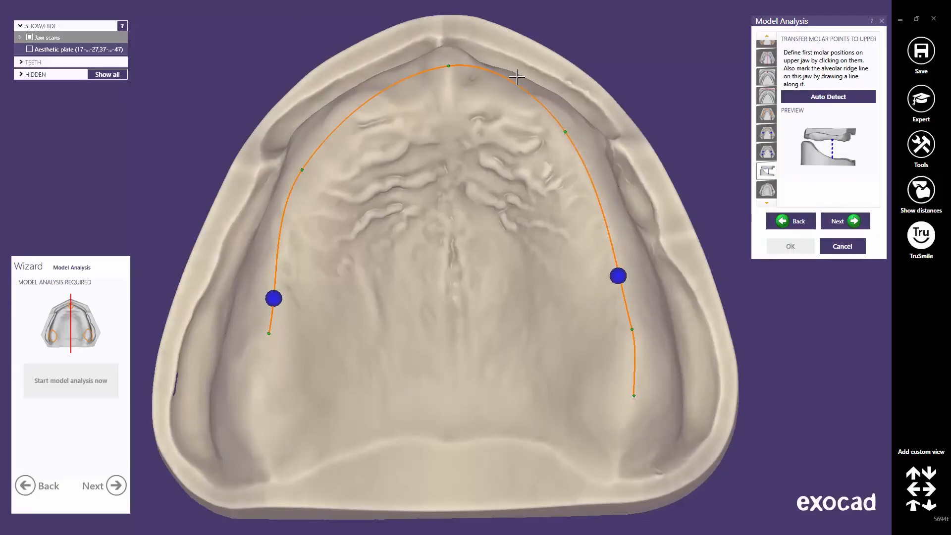
drag(509, 78, 503, 88)
drag(449, 66, 445, 68)
drag(375, 105, 378, 99)
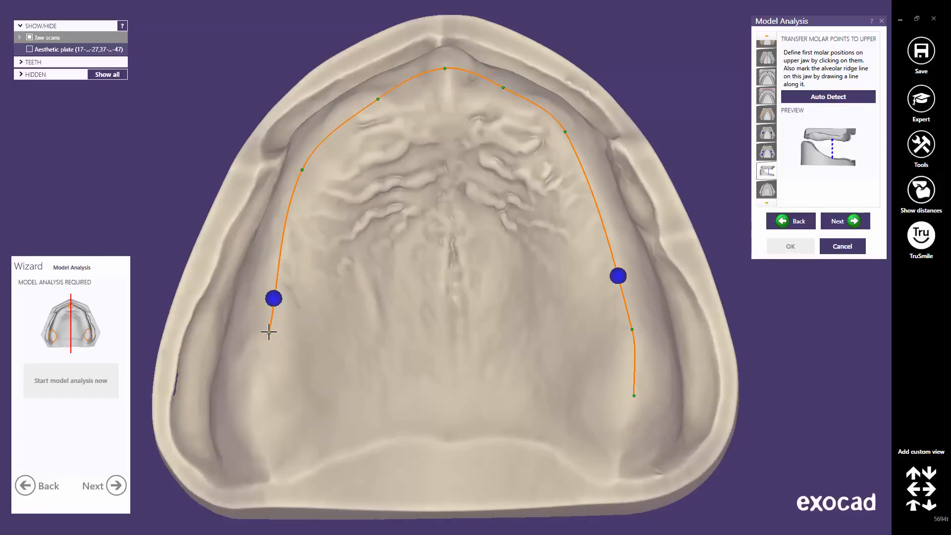
Step: Extend the ridge line's left end backward and fine-tune both ends and the front apex
drag(268, 333, 250, 422)
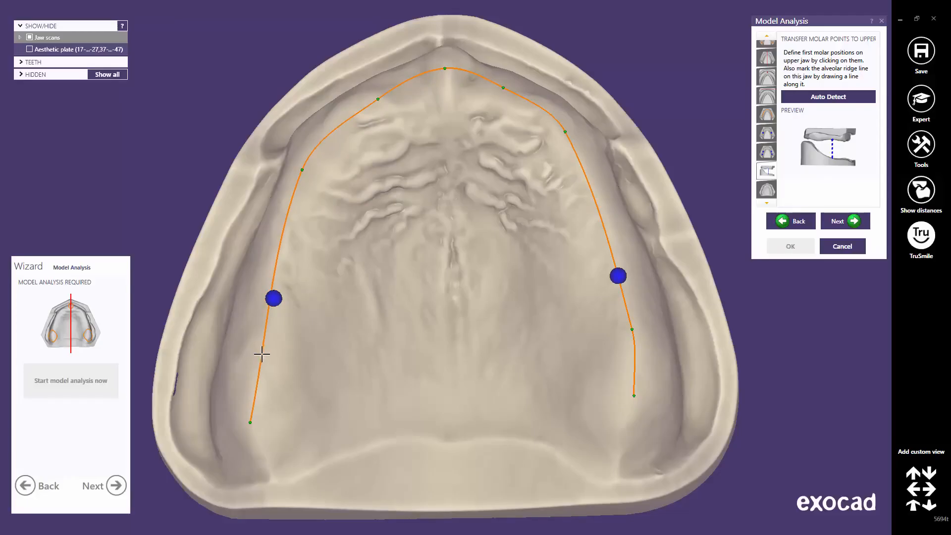
drag(261, 355, 251, 356)
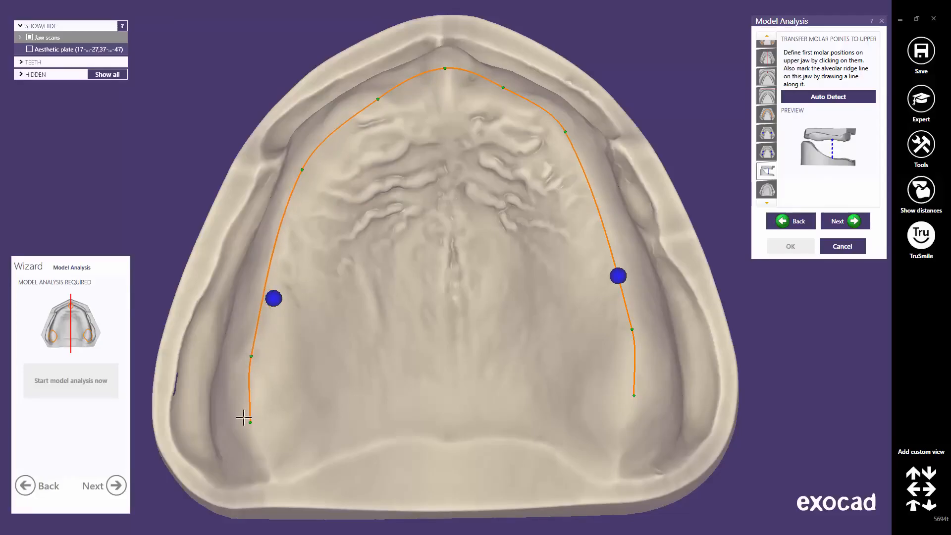
drag(249, 415, 246, 420)
drag(634, 406, 634, 409)
drag(632, 325, 634, 323)
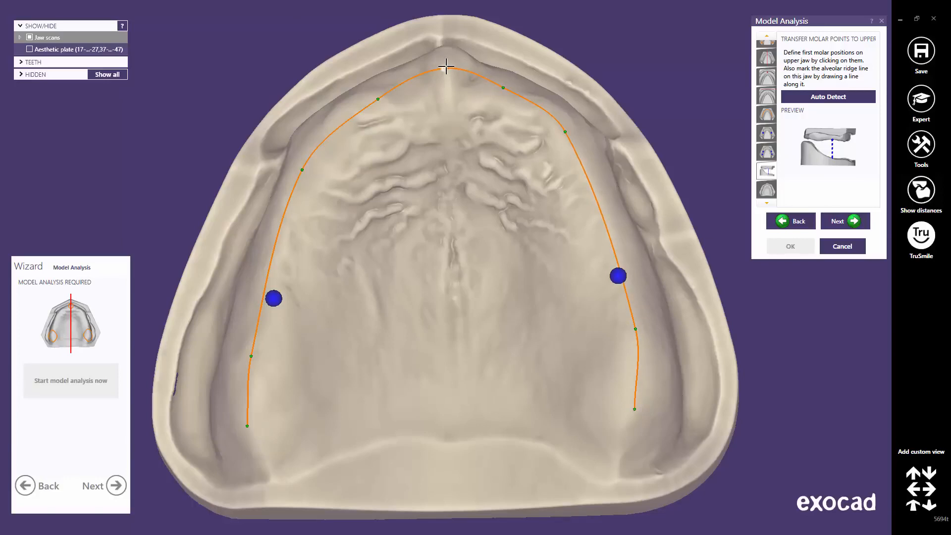
drag(445, 68, 448, 71)
drag(501, 87, 503, 88)
Step: Place the left and right first molar points on the ridge line and continue to correction areas
drag(617, 276, 622, 276)
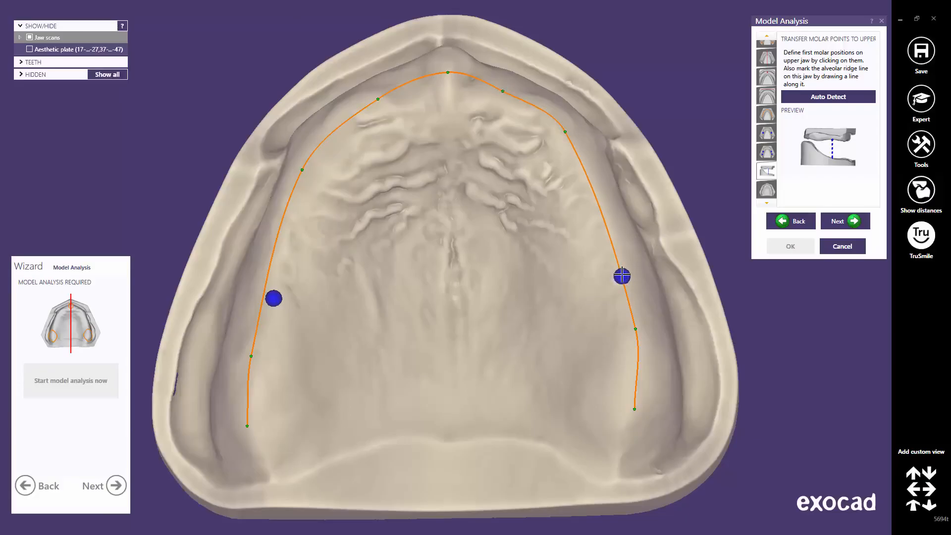
drag(274, 298, 265, 296)
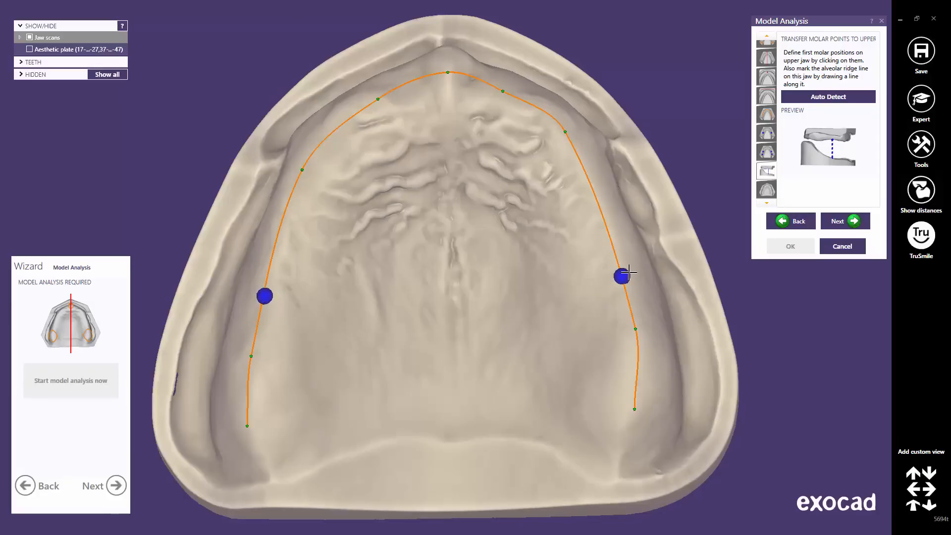
drag(623, 276, 625, 282)
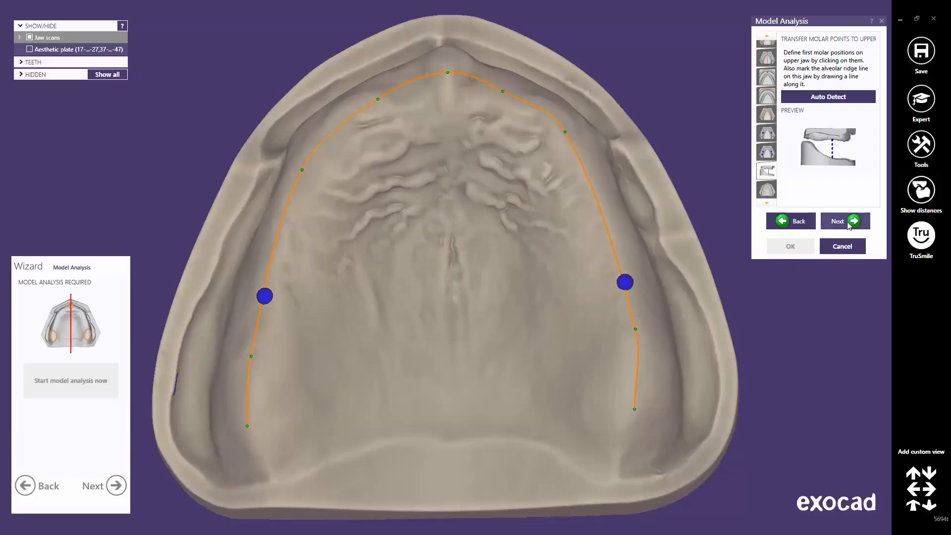
click(842, 221)
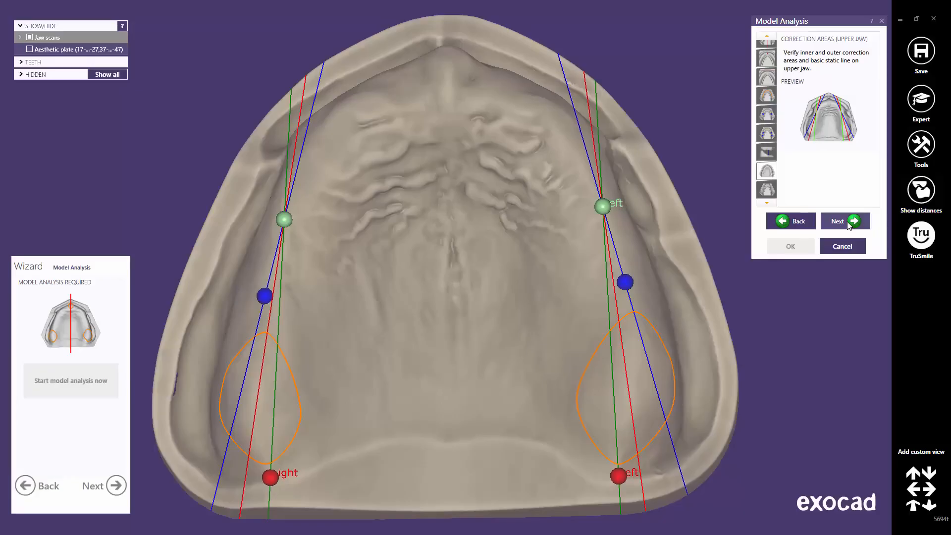
Step: Accept the upper and lower jaw correction areas unchanged to reach Final Setup Lines
click(847, 221)
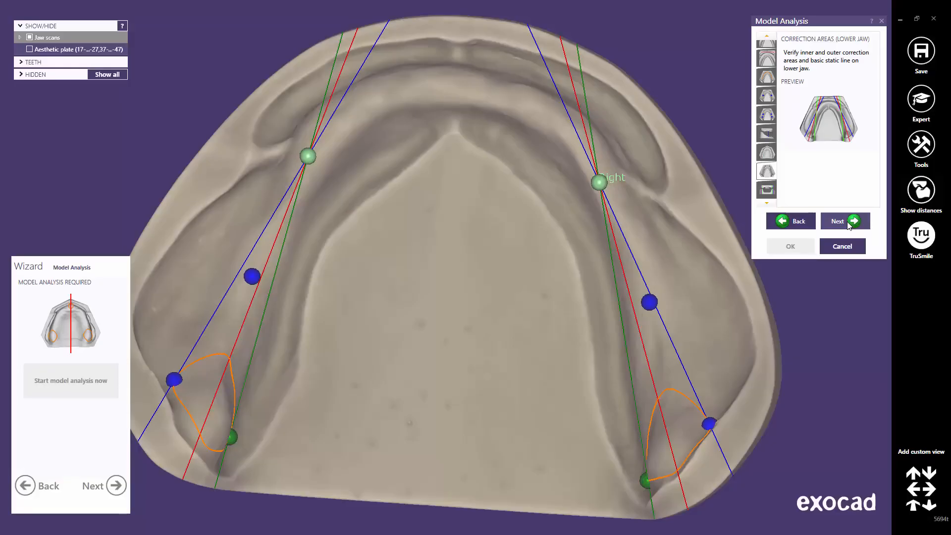
click(848, 222)
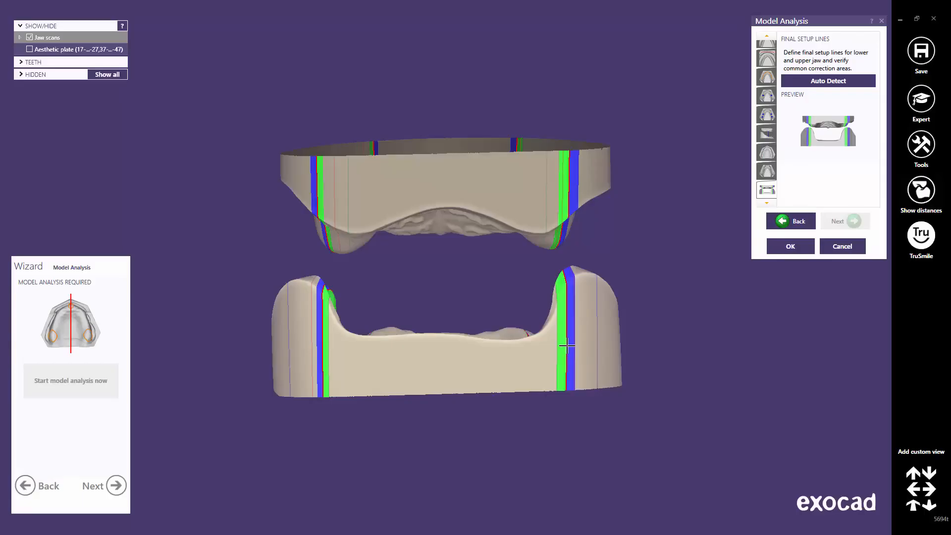
Step: Adjust the lower jaw's final setup lines and green band with the upper scan hidden
mouse_move(567, 345)
mouse_down()
mouse_move(575, 349)
mouse_move(565, 351)
mouse_up()
drag(325, 354, 322, 359)
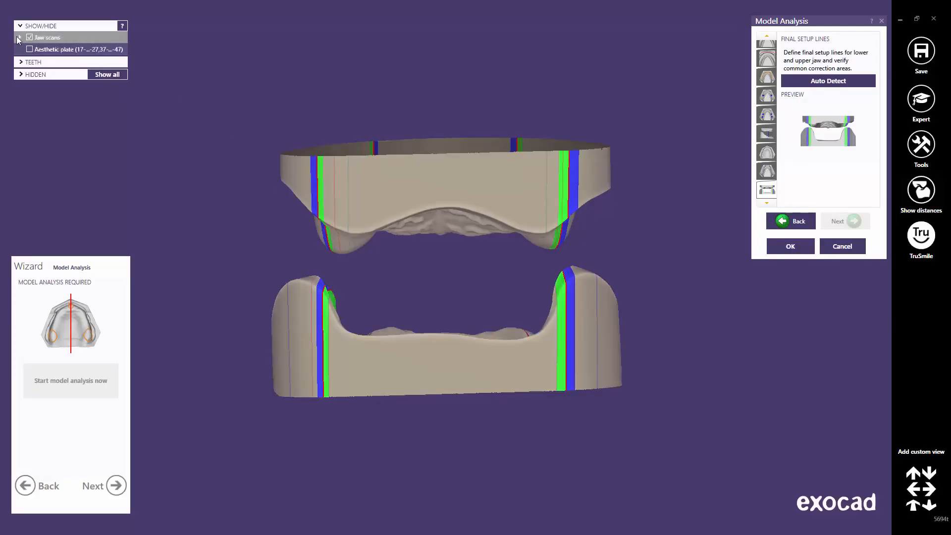
click(19, 38)
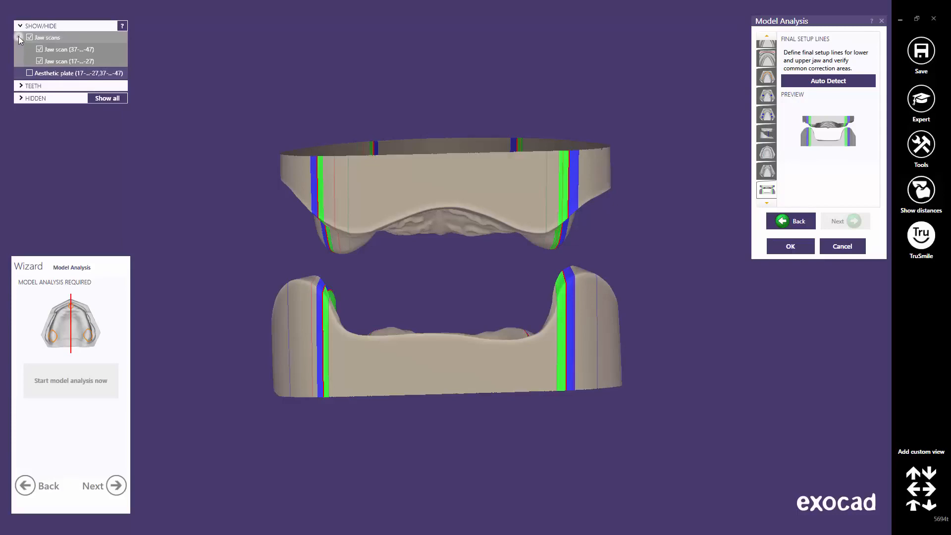
click(39, 61)
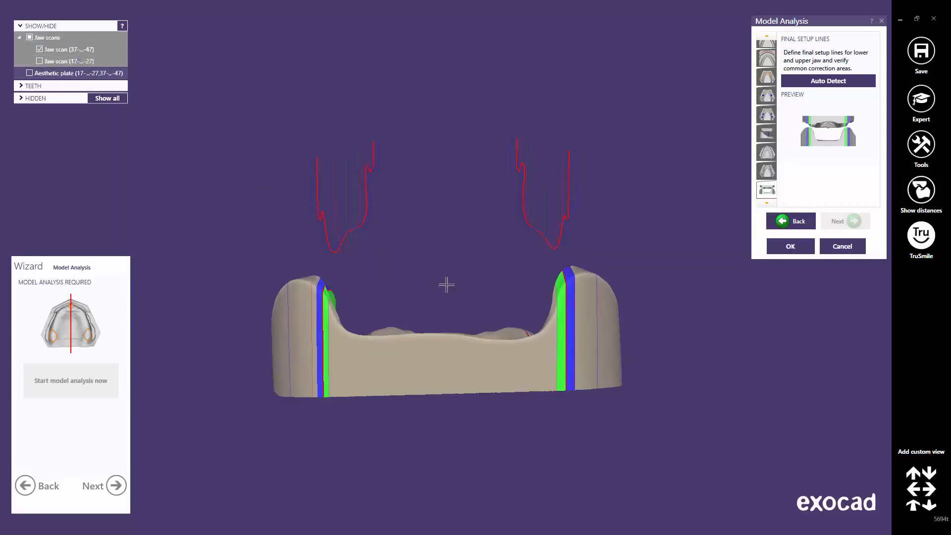
right_drag(458, 294, 455, 293)
scroll(456, 292, up, 4)
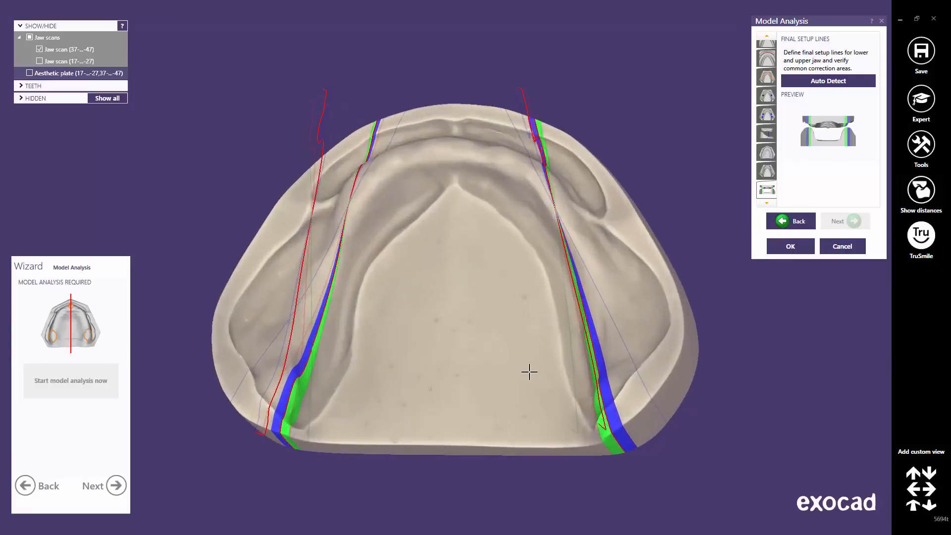
scroll(528, 373, up, 1)
right_drag(562, 433, 643, 447)
drag(619, 442, 622, 445)
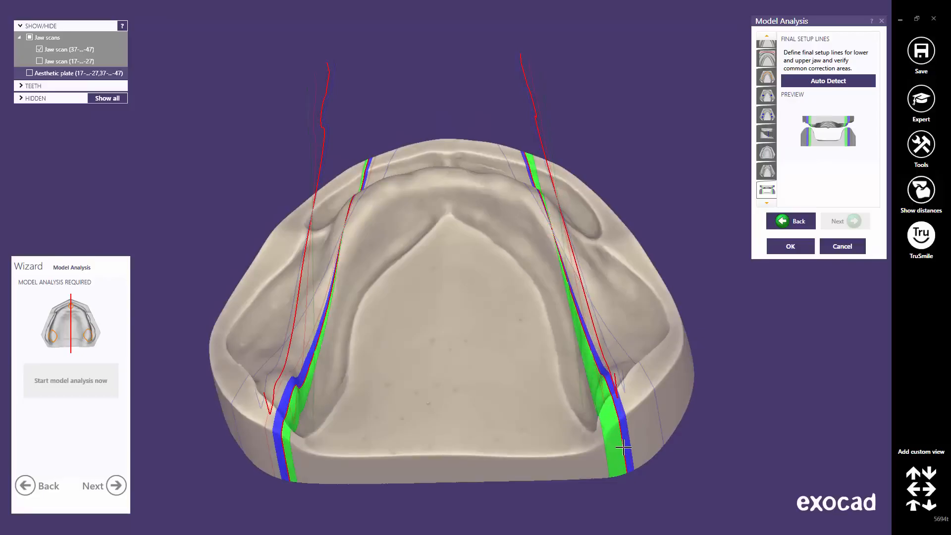
drag(281, 444, 278, 447)
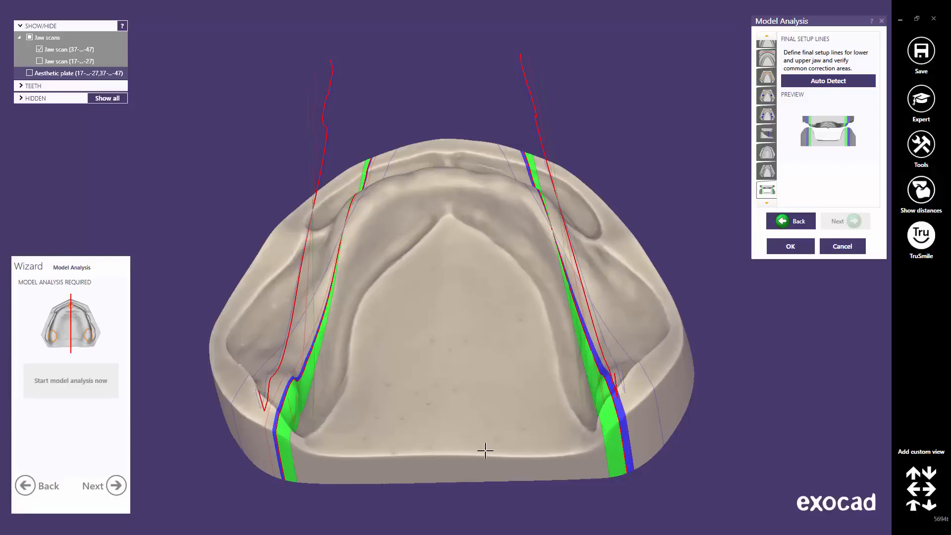
Step: Show only the upper jaw, nudge its right setup line inward, and finish the analysis
click(912, 505)
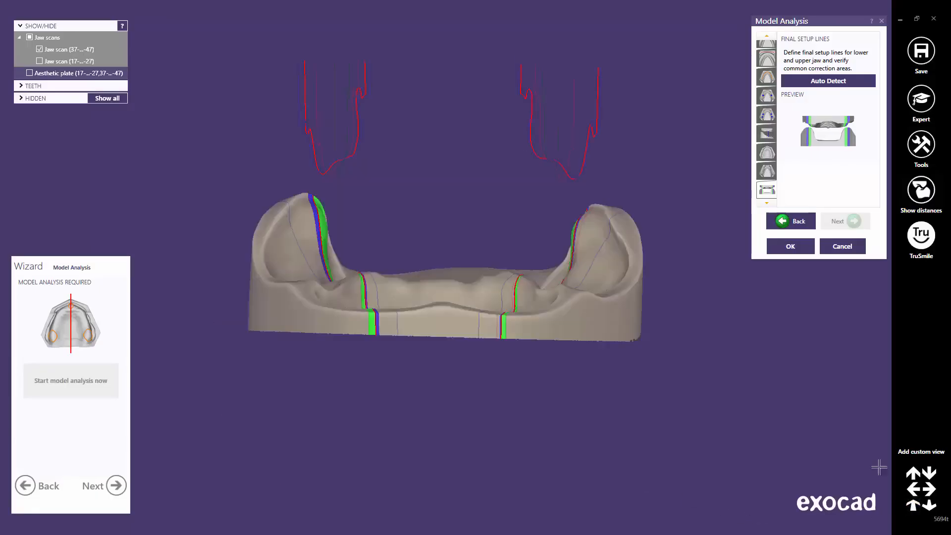
click(40, 61)
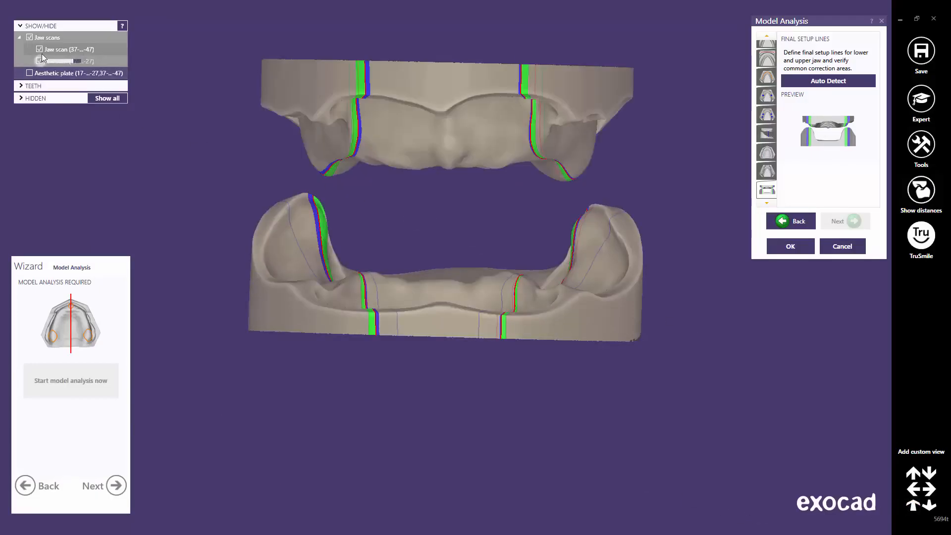
click(39, 50)
right_drag(434, 227, 391, 325)
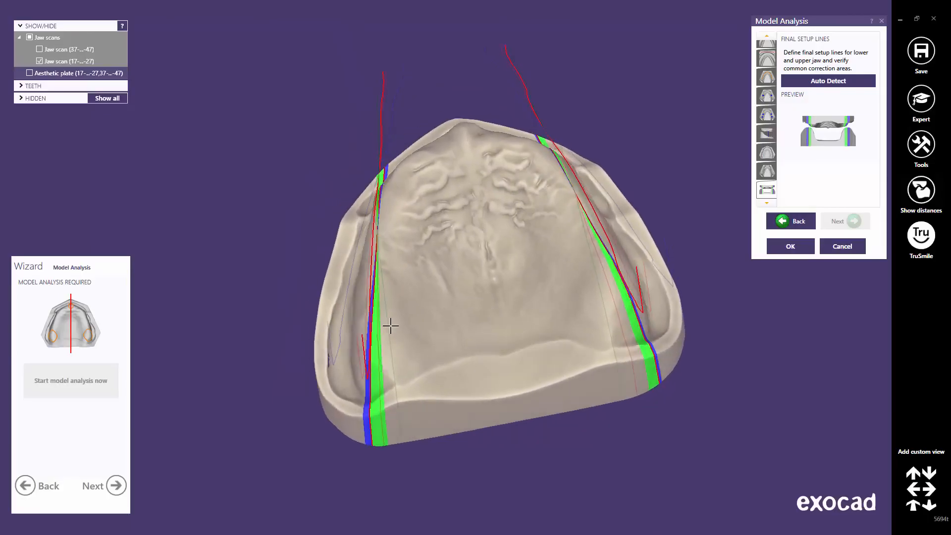
scroll(389, 406, up, 2)
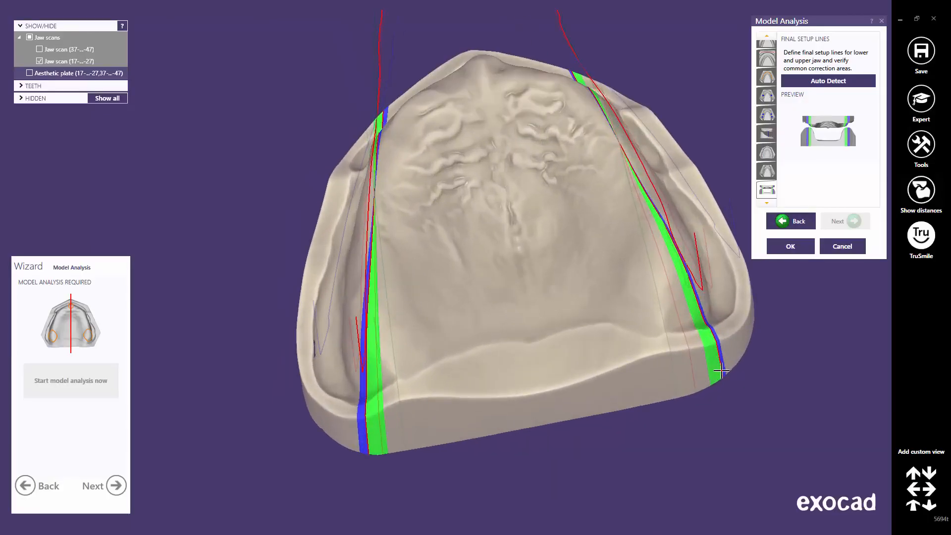
drag(722, 373, 718, 373)
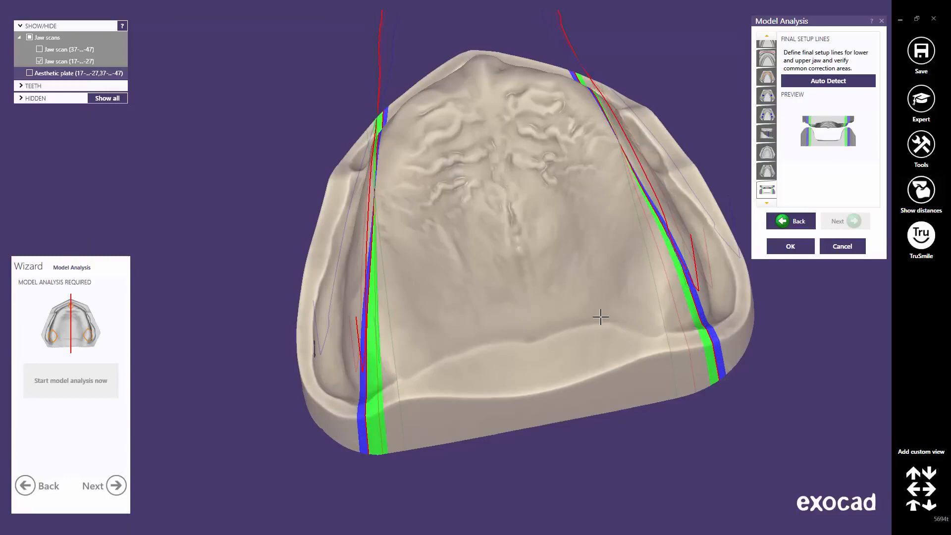
middle_click(601, 317)
scroll(574, 299, down, 2)
middle_drag(494, 278, 554, 340)
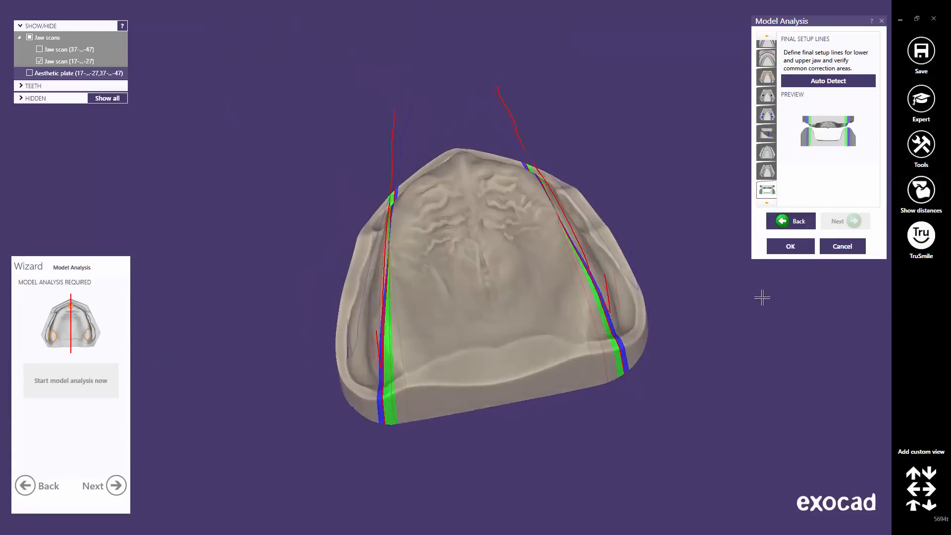
click(794, 247)
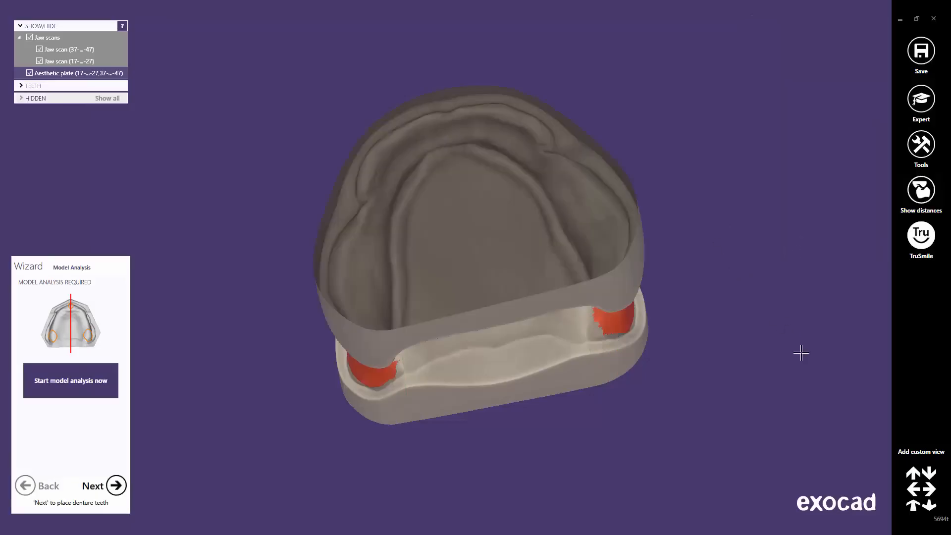
Step: View both jaws from straight in front and advance to Denture Tooth Placement
click(913, 506)
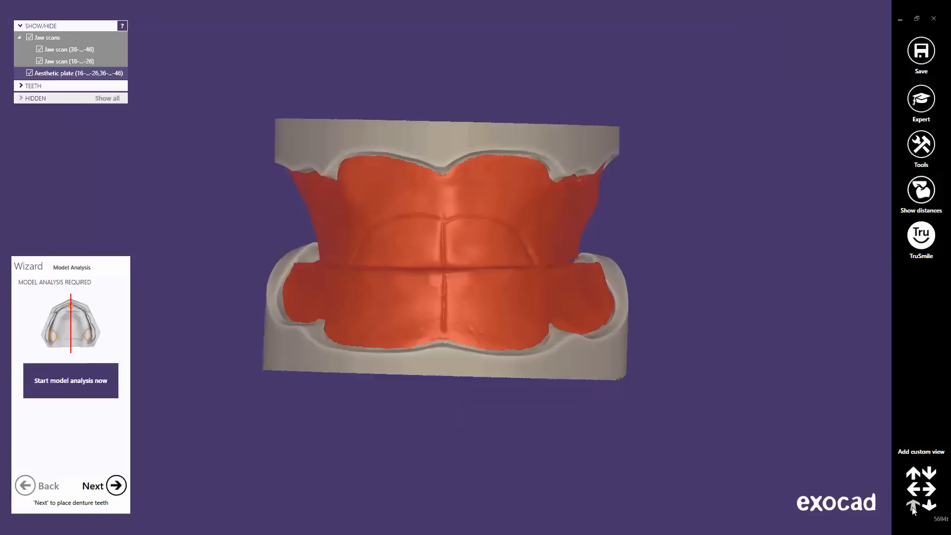
click(117, 487)
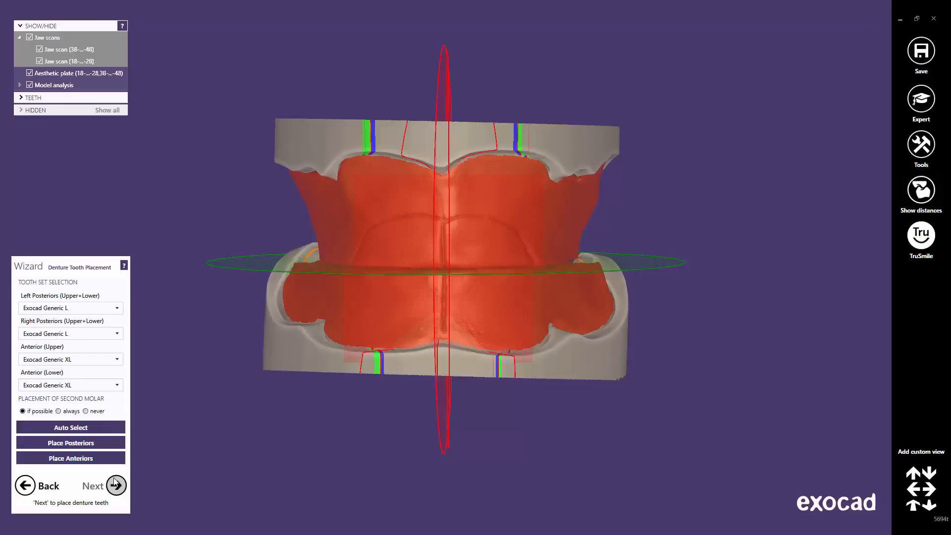
Step: Hide the aesthetic plate and try XL posteriors and Exocad Generic XXL upper anteriors
click(30, 73)
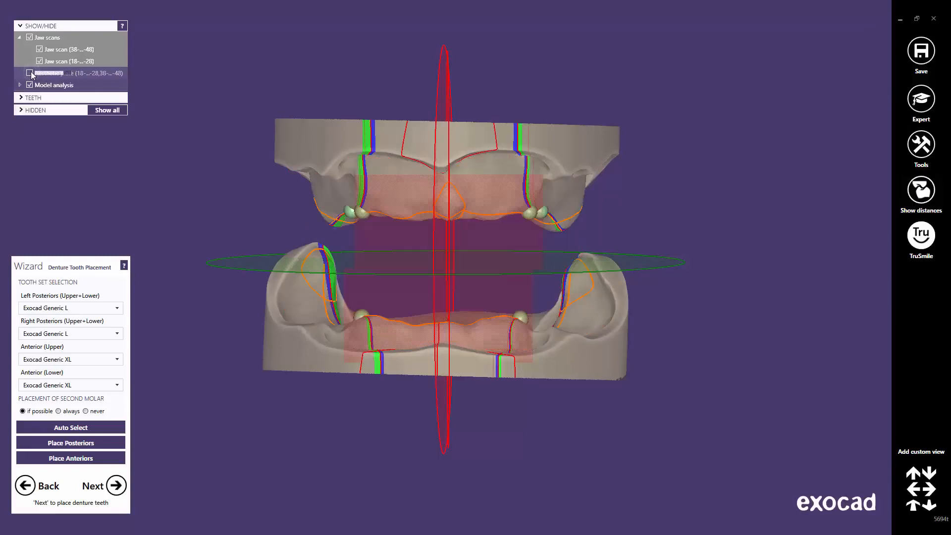
click(117, 308)
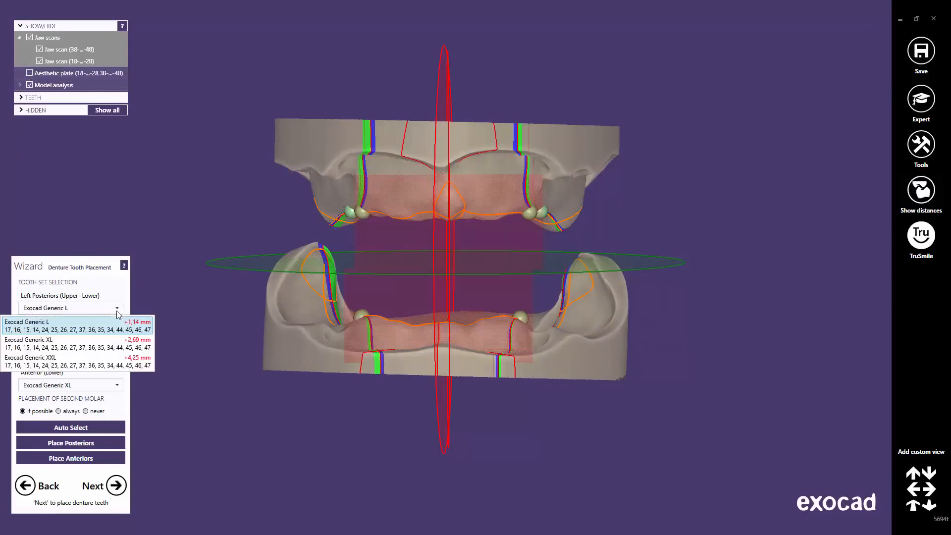
click(135, 343)
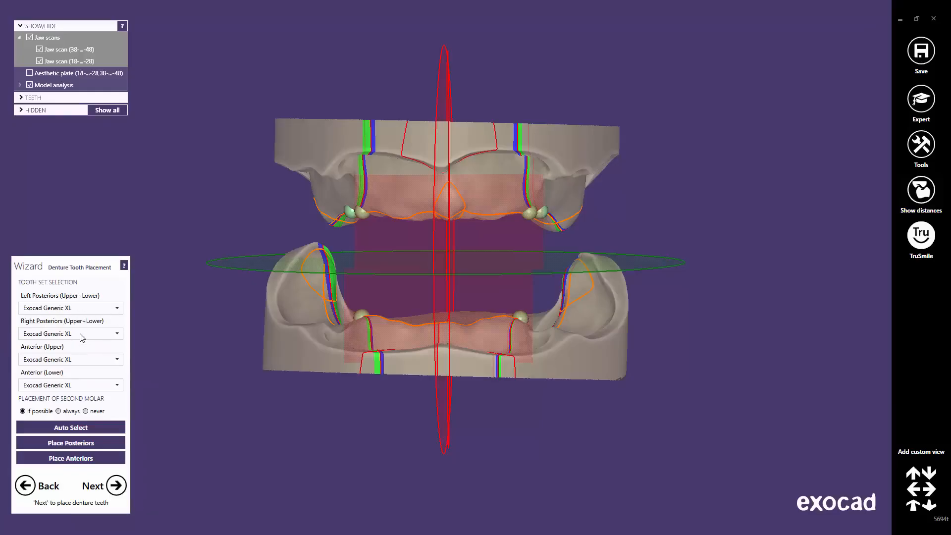
click(117, 360)
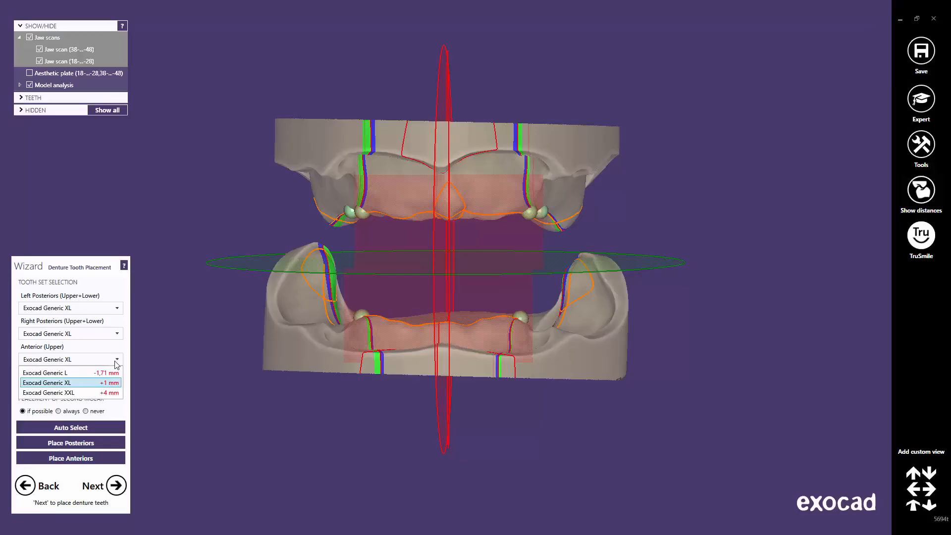
click(110, 392)
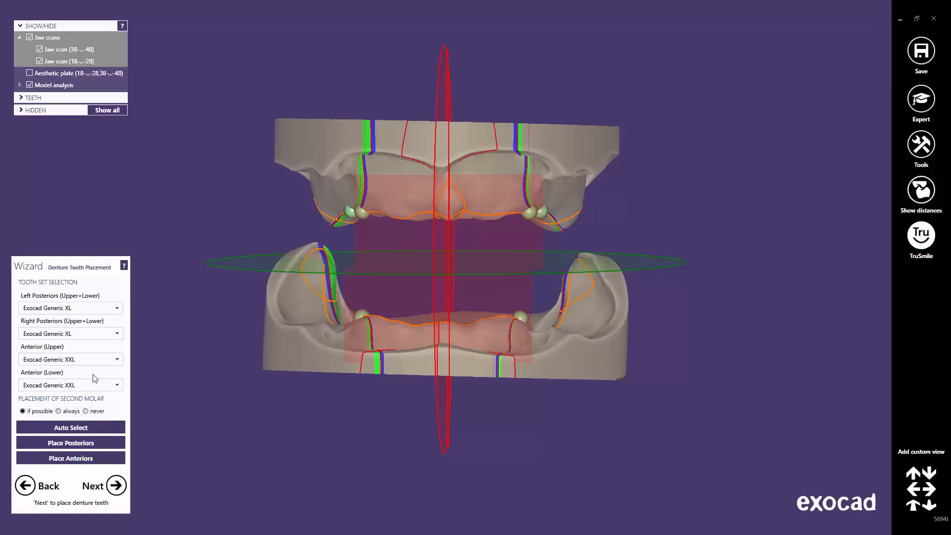
Step: Set lower anteriors to Exocad Generic L, auto-select tooth sizes, and place the posteriors
click(114, 390)
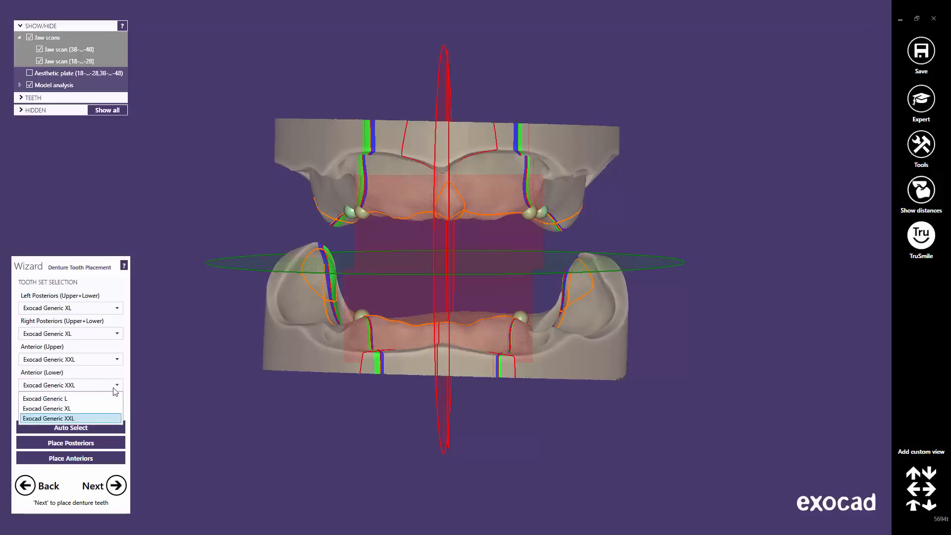
click(99, 397)
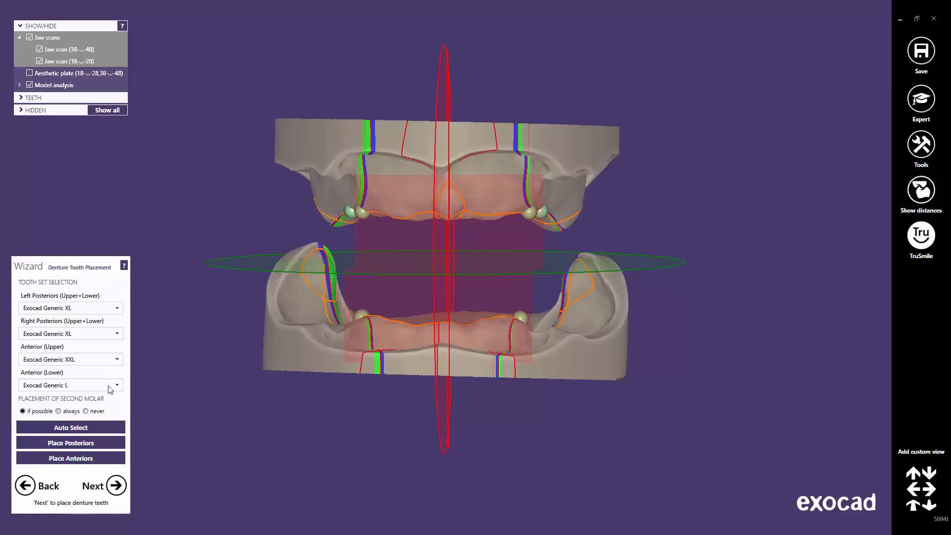
click(81, 428)
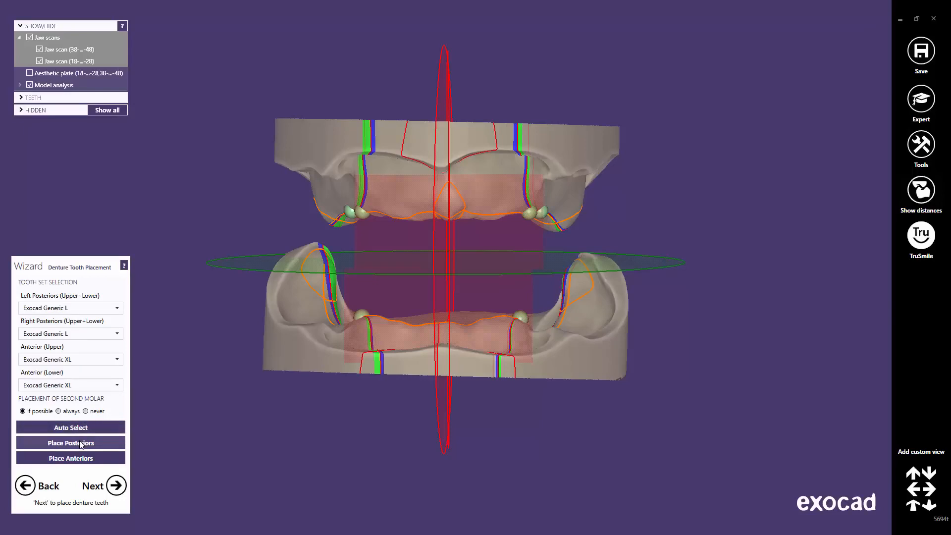
click(80, 443)
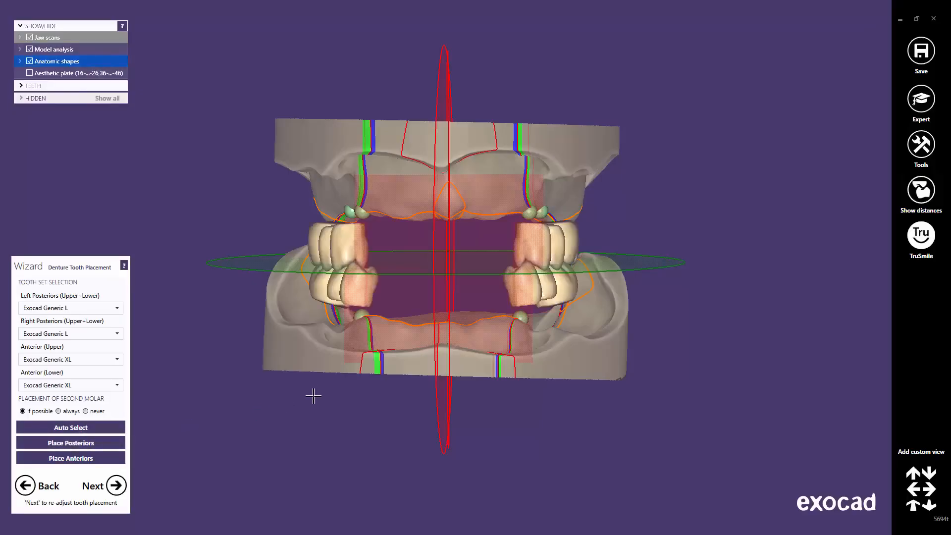
Step: Re-place the posterior teeth including the second molars and inspect them
right_drag(352, 353, 363, 349)
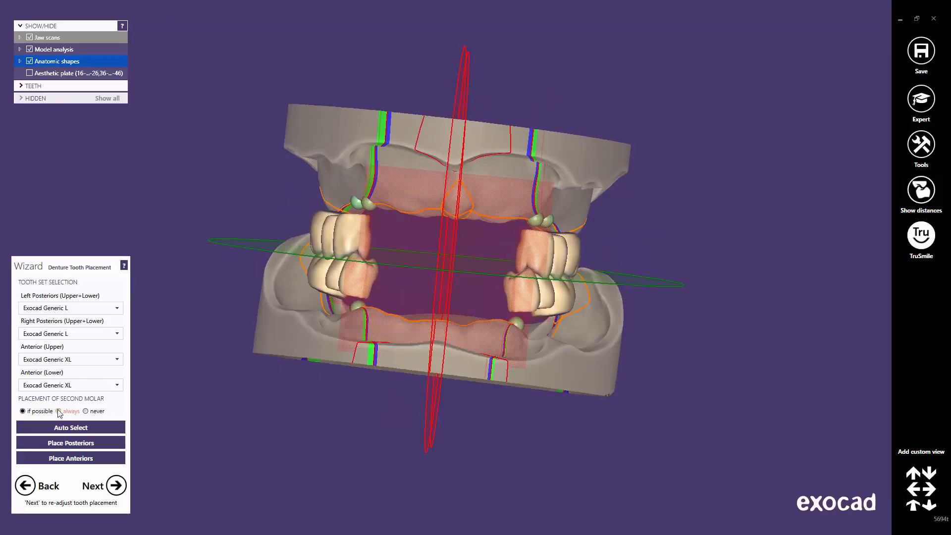
click(60, 444)
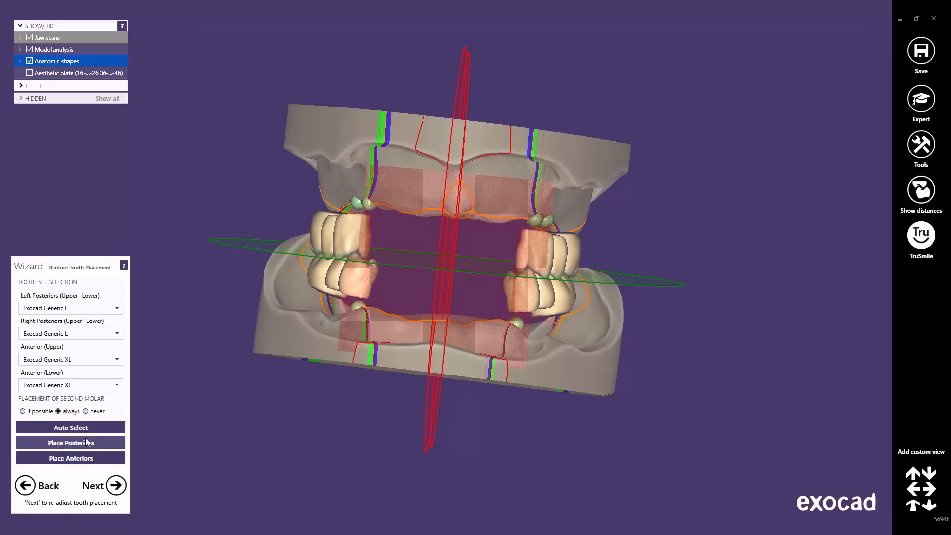
mouse_move(419, 340)
right_down()
mouse_move(404, 333)
mouse_move(416, 340)
right_up()
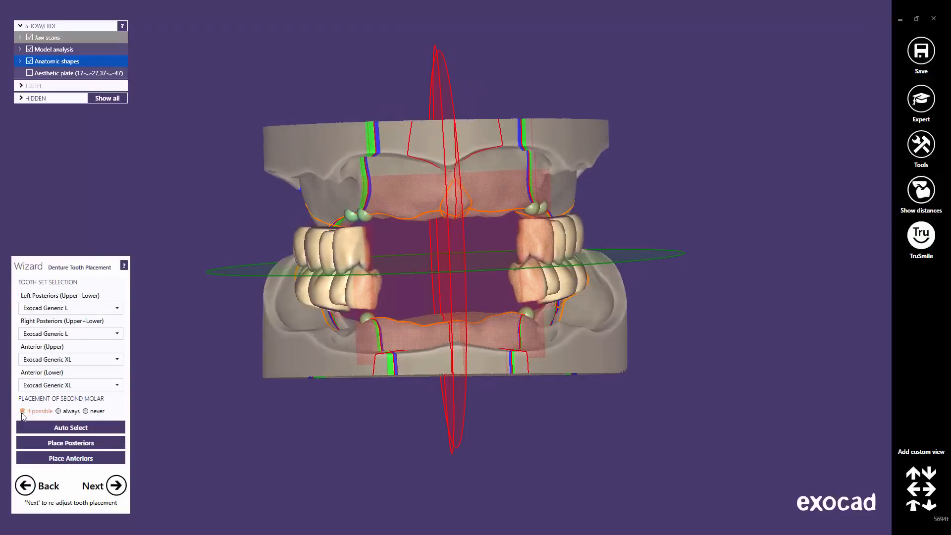
click(73, 445)
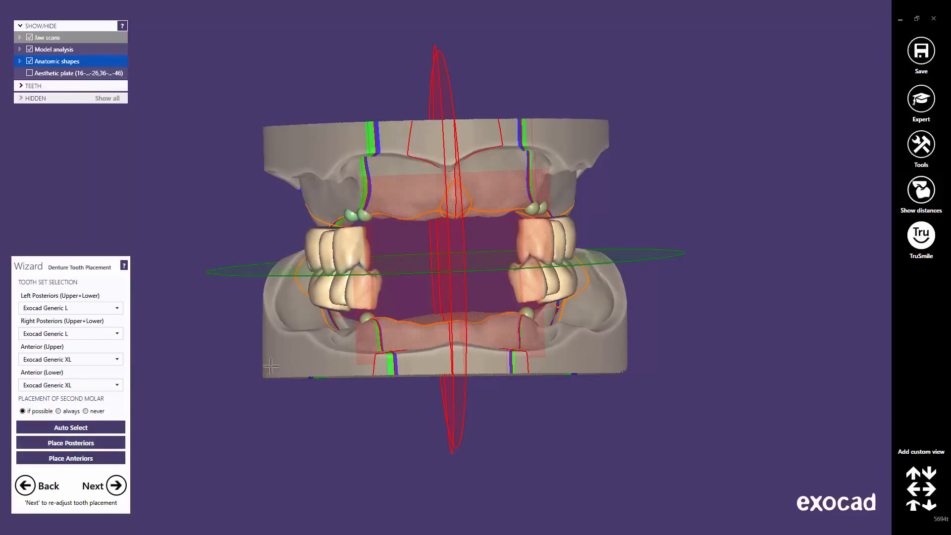
Step: Place the anterior teeth on both jaws and check them before returning to the frontal view
right_drag(272, 361, 377, 321)
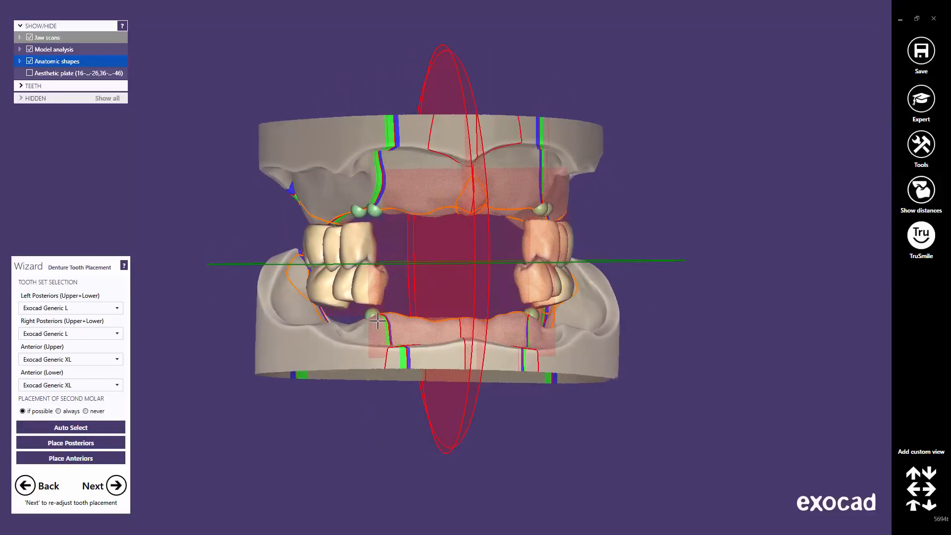
click(80, 460)
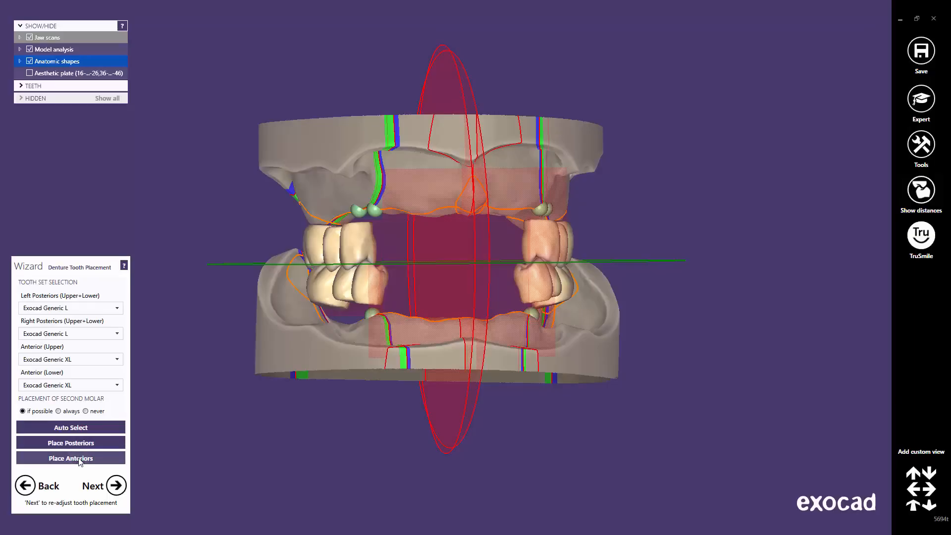
right_drag(292, 420, 440, 340)
scroll(458, 293, up, 3)
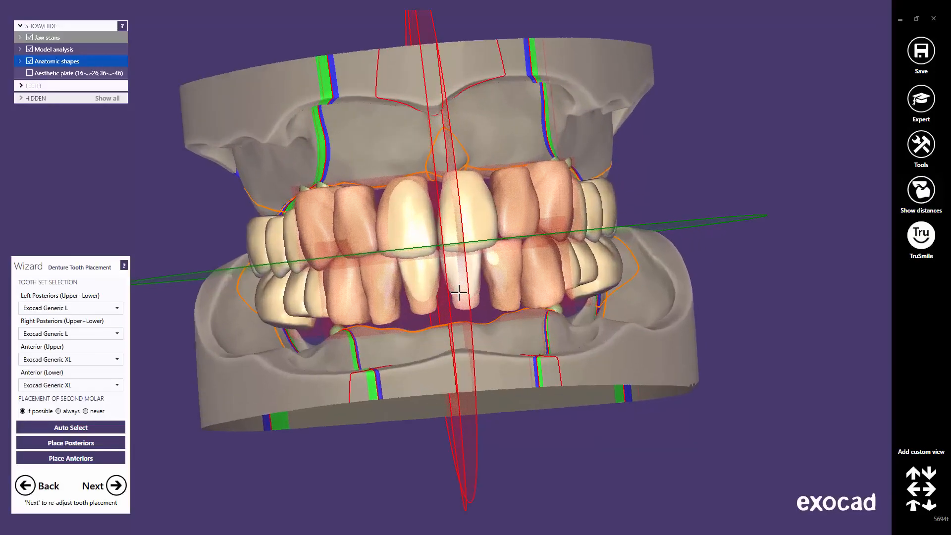
right_drag(458, 293, 452, 279)
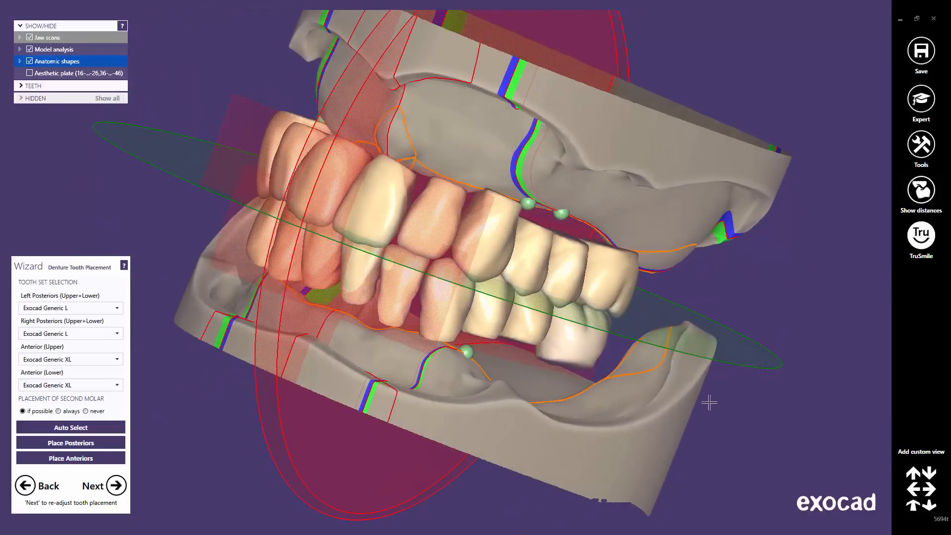
click(914, 510)
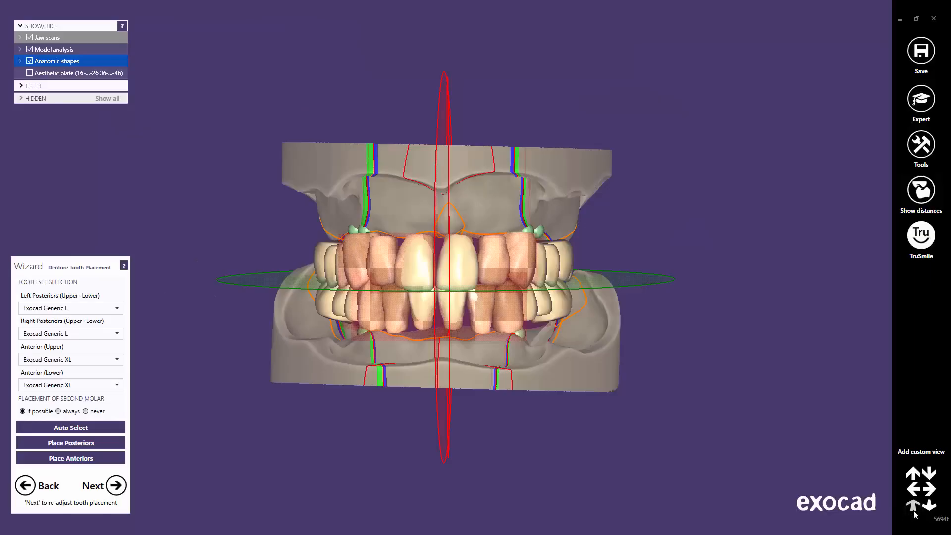
Step: Advance to Tooth placement with the aesthetic plate gingiva and model analysis lines hidden
click(115, 486)
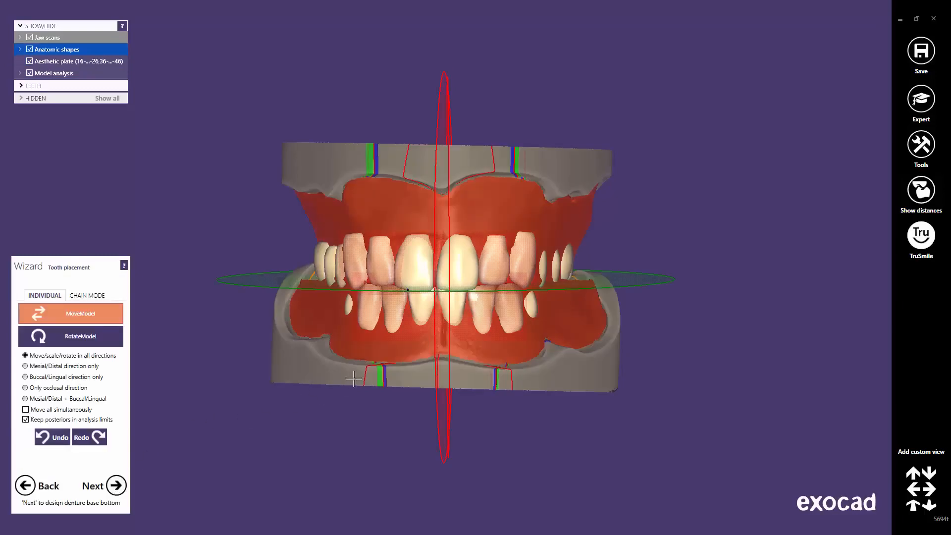
right_drag(405, 358, 405, 358)
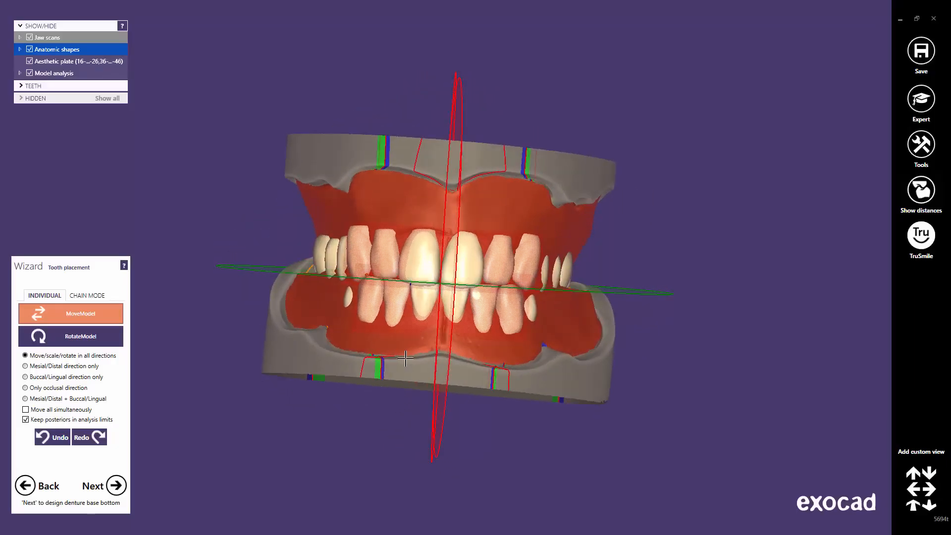
scroll(406, 347, up, 5)
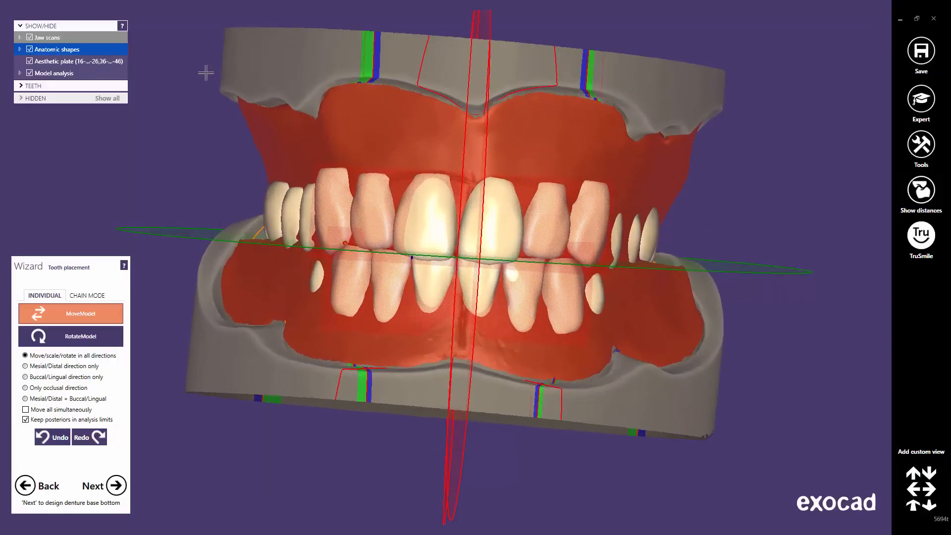
click(30, 62)
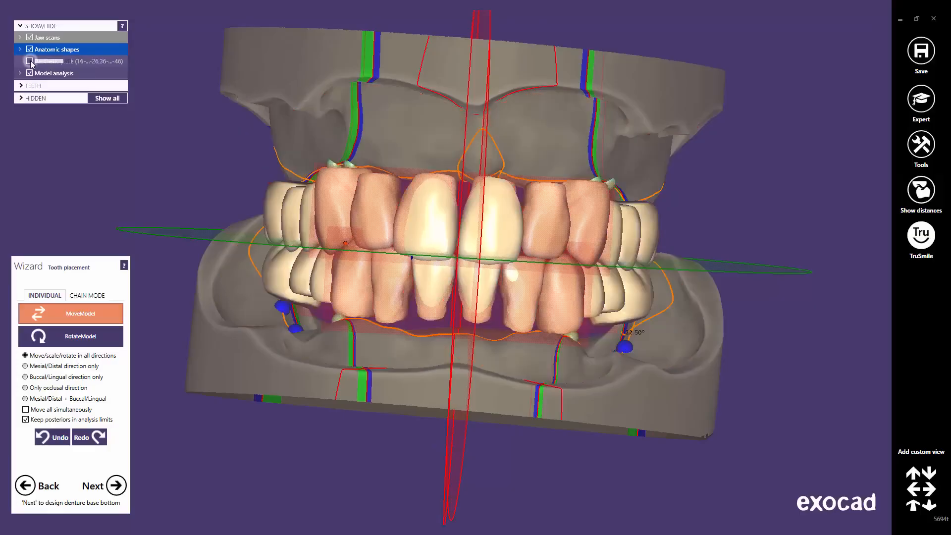
click(30, 73)
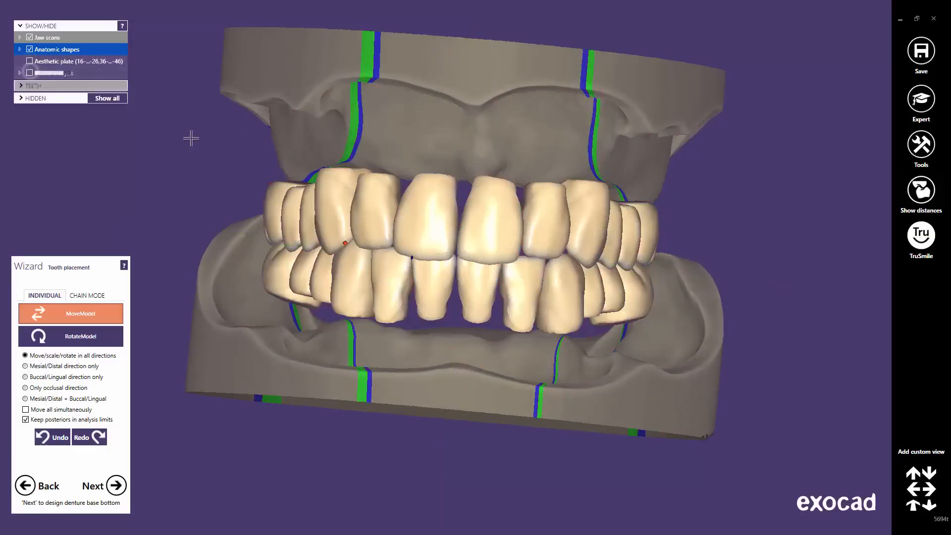
right_drag(501, 273, 520, 270)
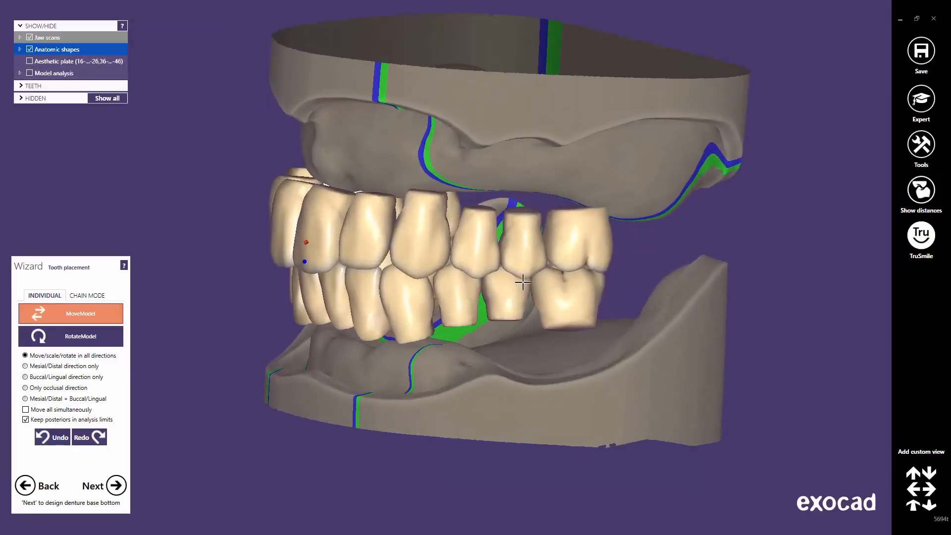
scroll(521, 270, up, 3)
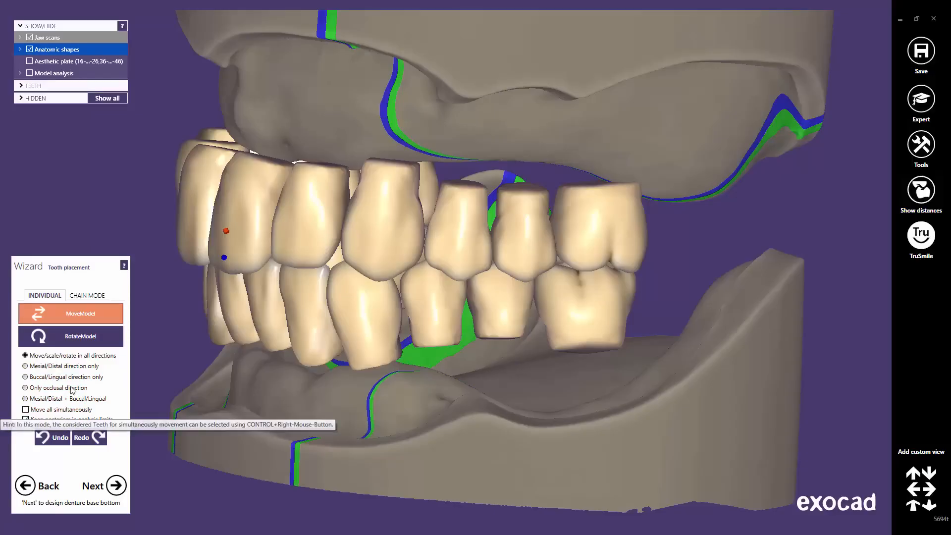
click(390, 236)
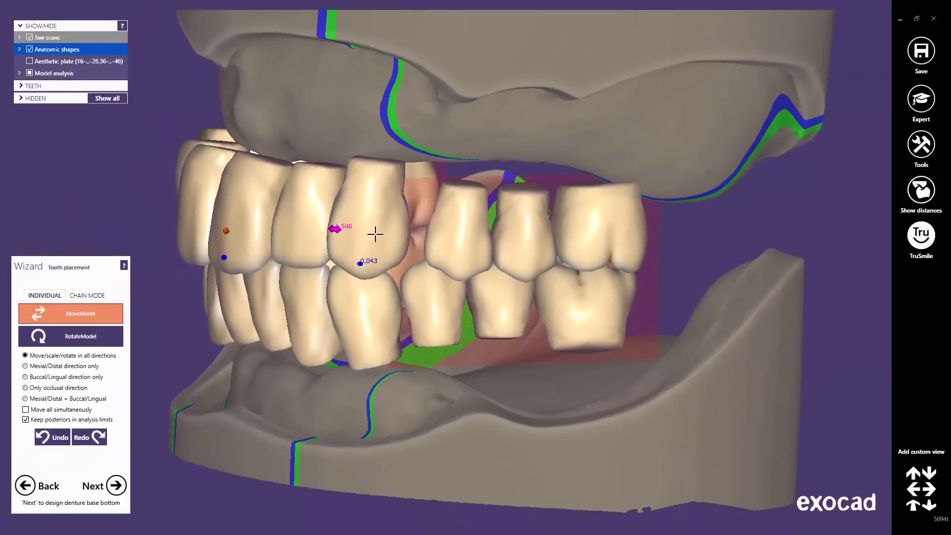
mouse_move(375, 234)
mouse_down()
mouse_move(414, 237)
mouse_move(377, 242)
mouse_up()
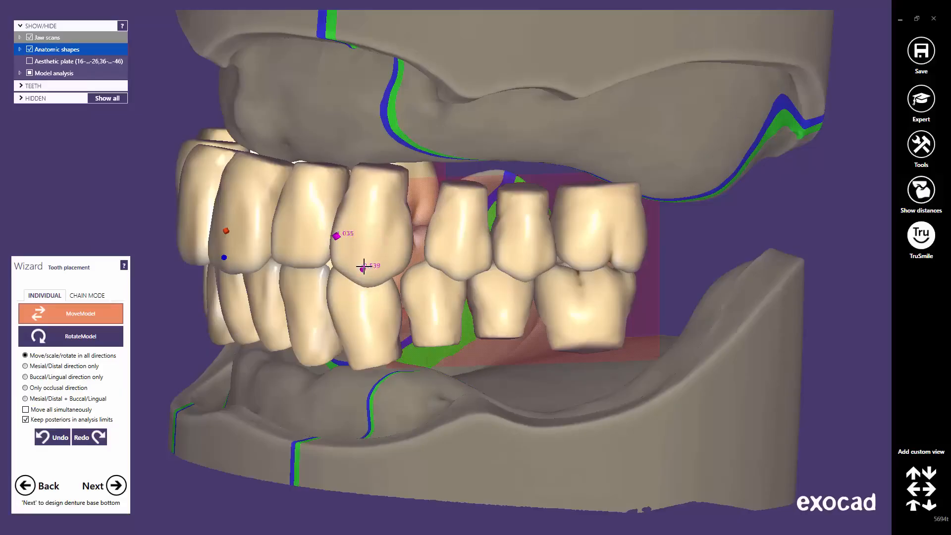
click(52, 437)
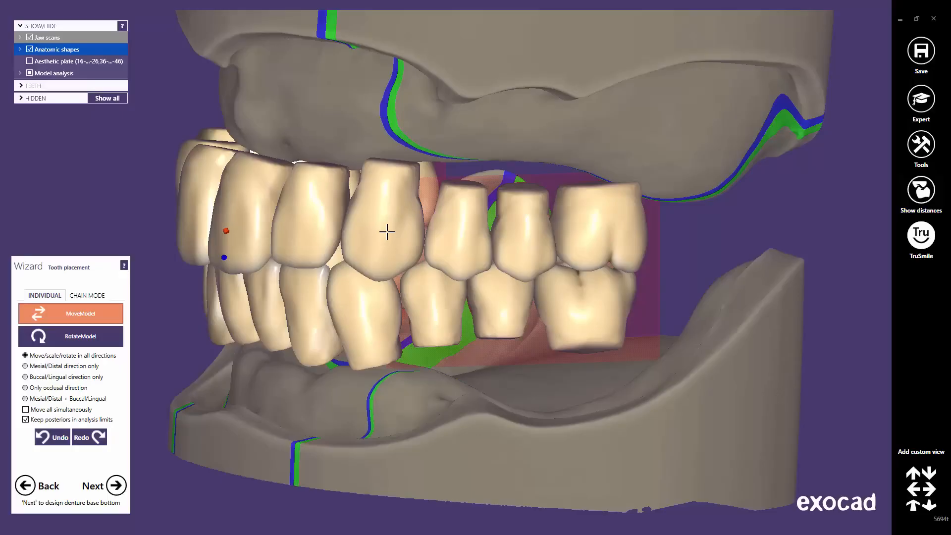
mouse_move(387, 230)
mouse_down()
mouse_move(385, 240)
mouse_move(390, 210)
mouse_move(384, 239)
mouse_up()
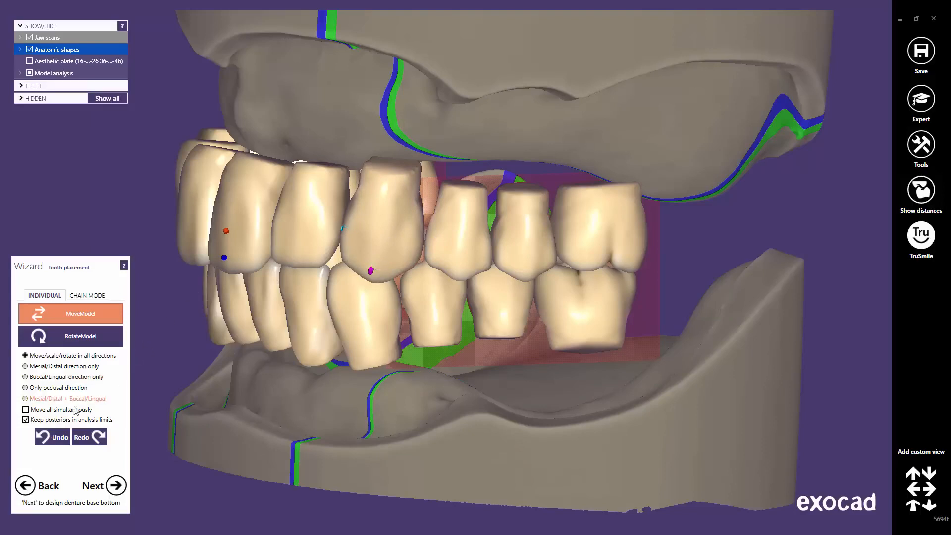
click(43, 435)
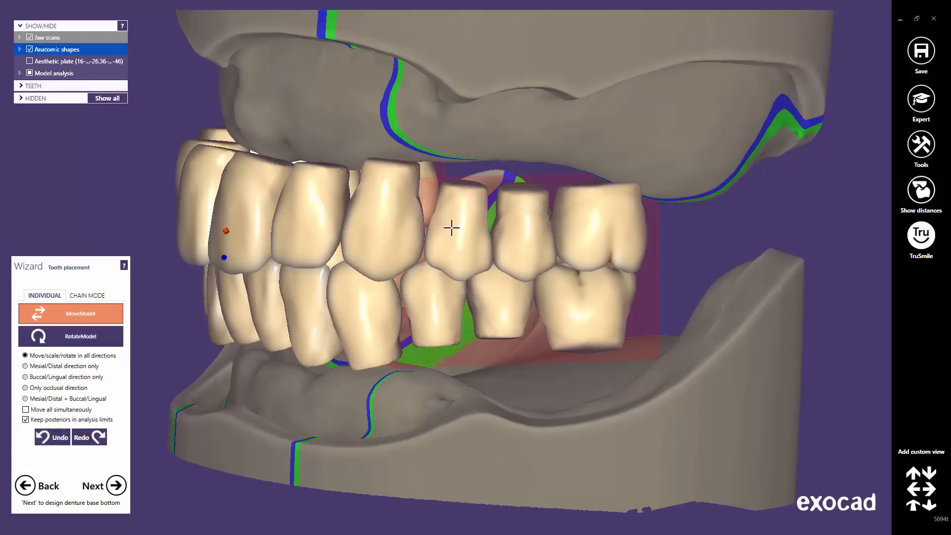
mouse_move(452, 233)
mouse_down()
mouse_move(497, 239)
mouse_move(468, 237)
mouse_up()
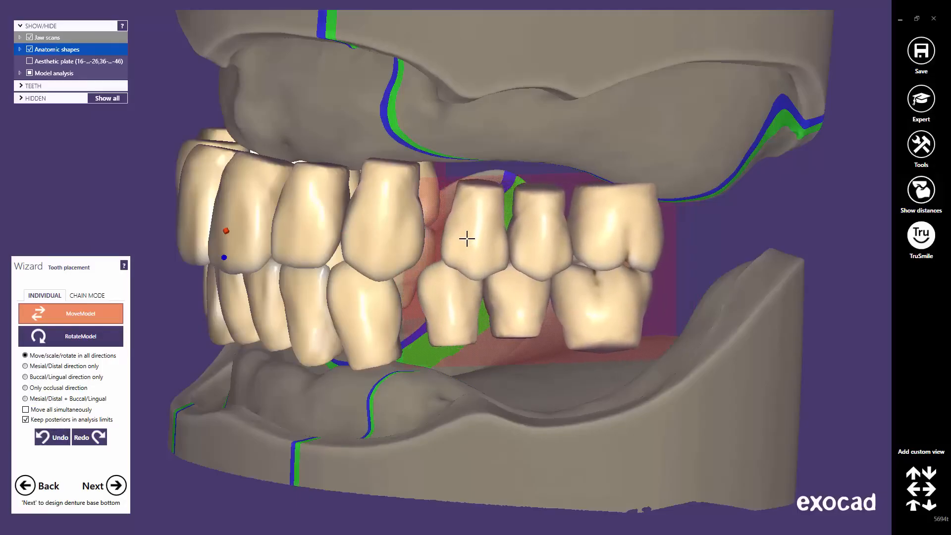
click(55, 439)
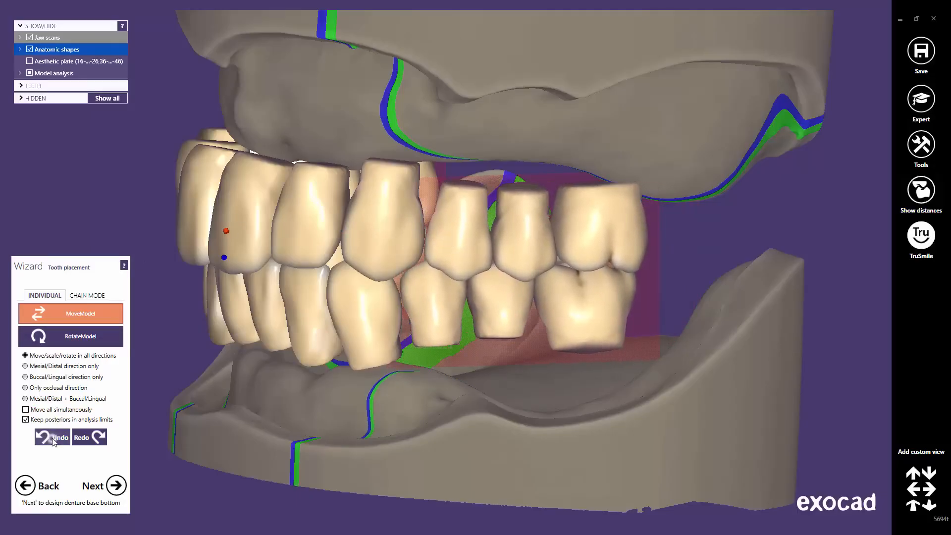
right_drag(381, 363, 666, 276)
scroll(666, 276, up, 5)
drag(731, 217, 772, 228)
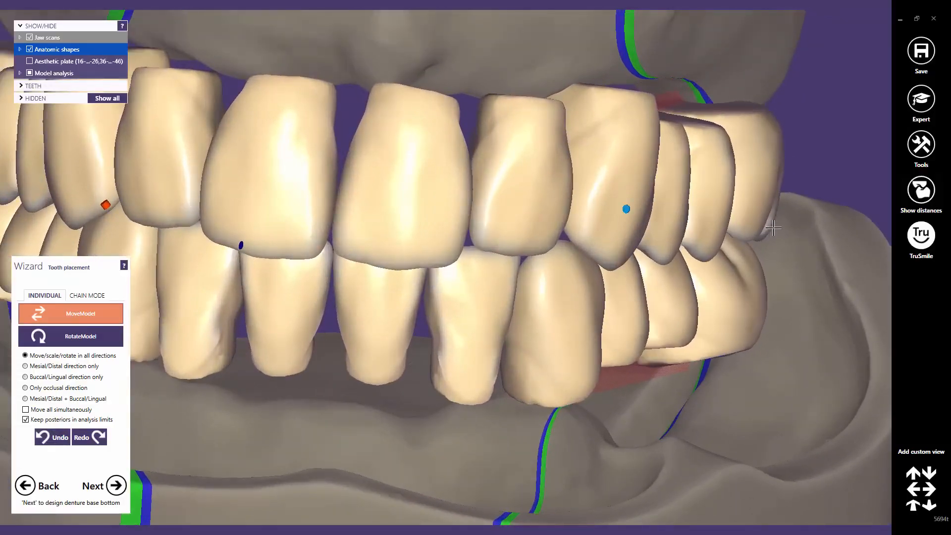
click(54, 438)
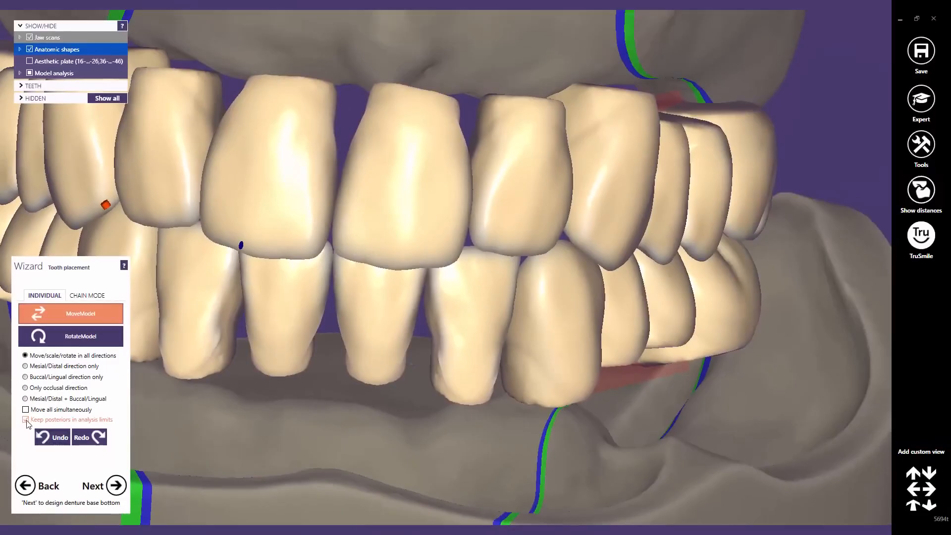
click(27, 420)
mouse_move(673, 311)
mouse_down()
mouse_move(696, 313)
mouse_move(666, 316)
mouse_move(707, 318)
mouse_move(681, 313)
mouse_up()
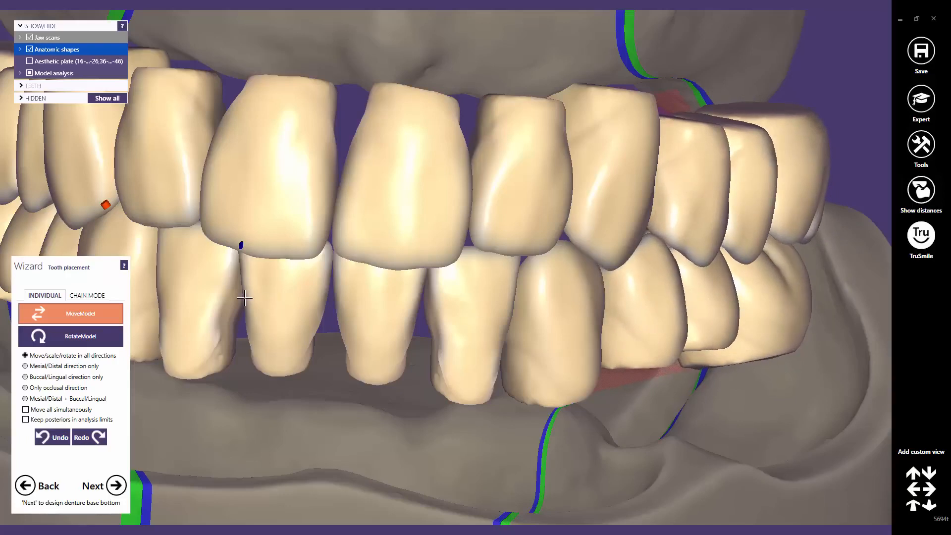
click(52, 438)
click(52, 438)
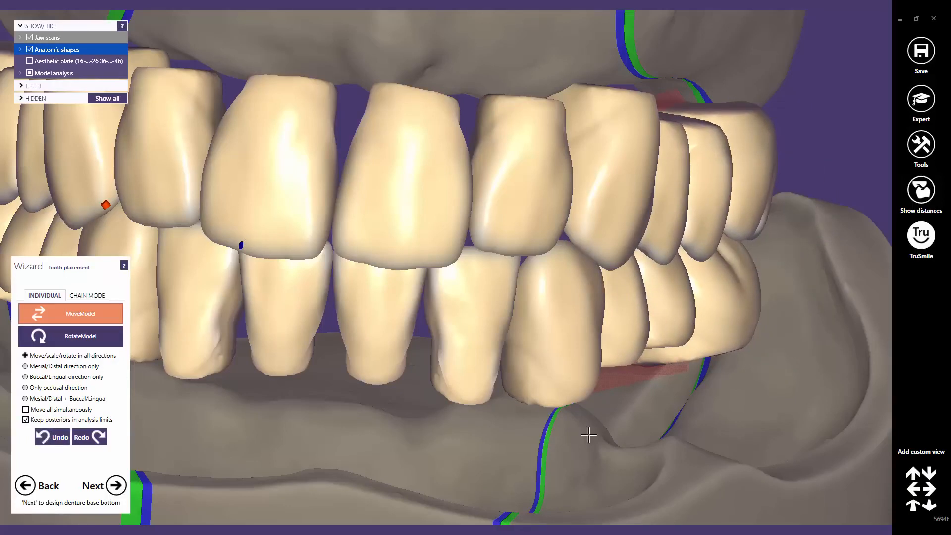
click(912, 508)
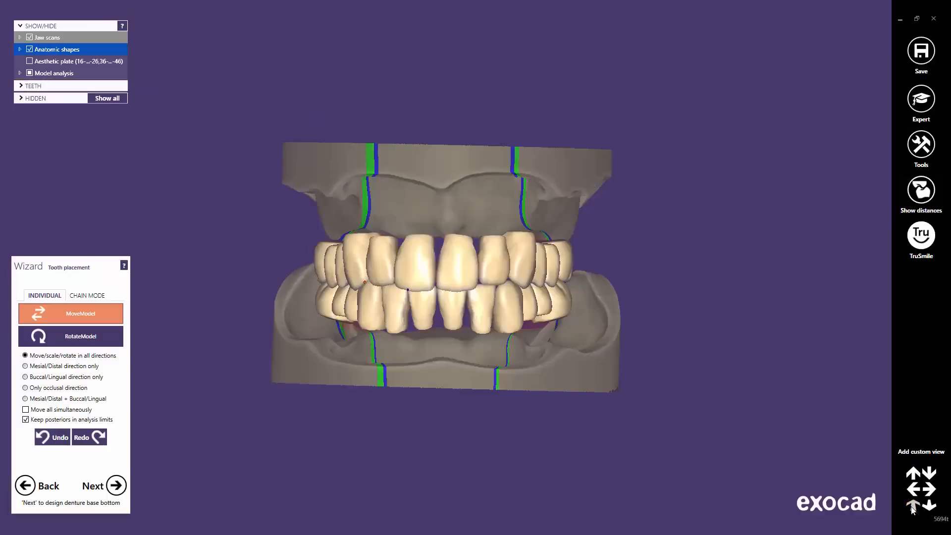
Step: Switch to chain mode, hide the lower teeth and jaw, and view the upper arch occlusally
click(75, 295)
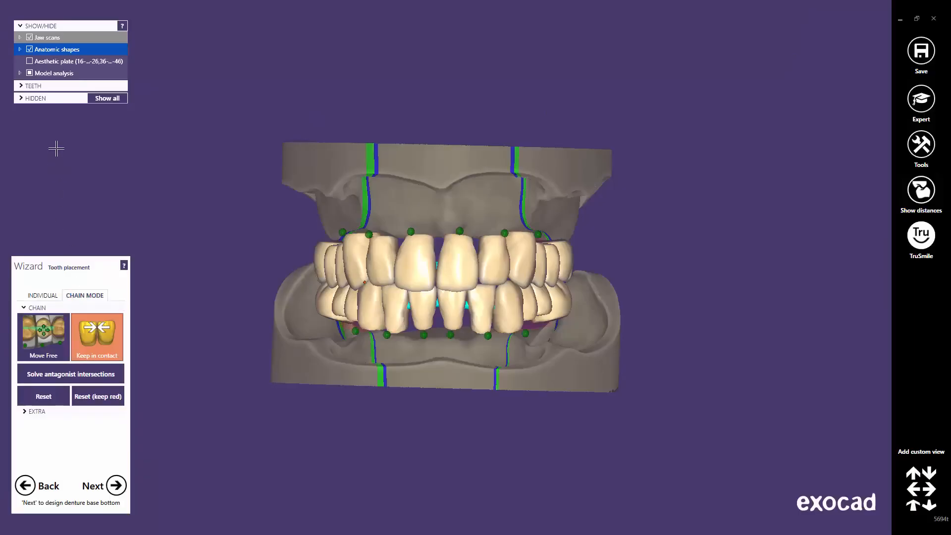
click(25, 86)
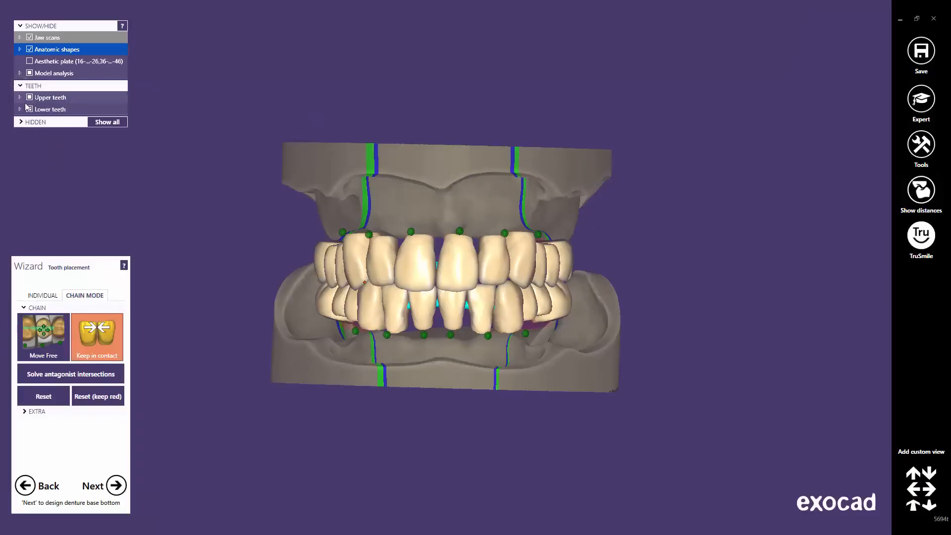
click(30, 110)
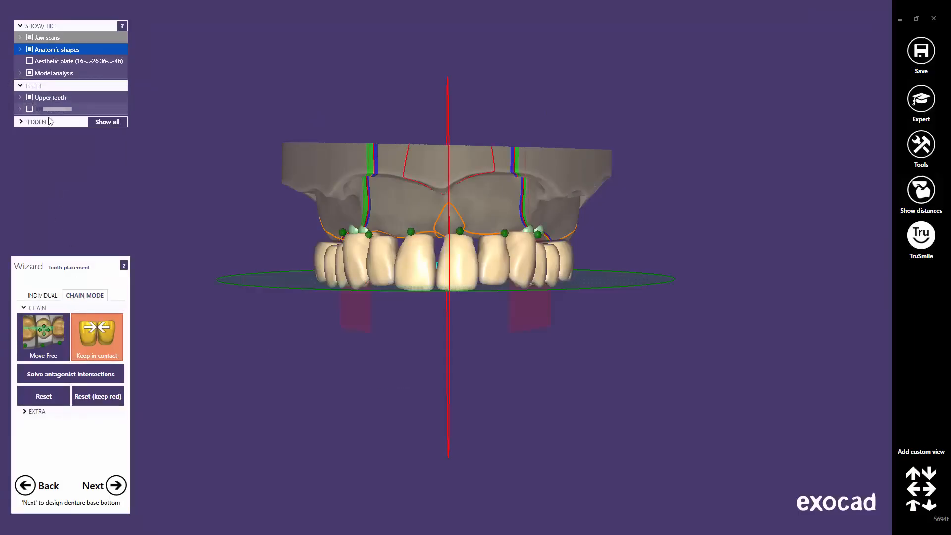
right_drag(412, 386, 412, 378)
middle_drag(470, 284, 520, 308)
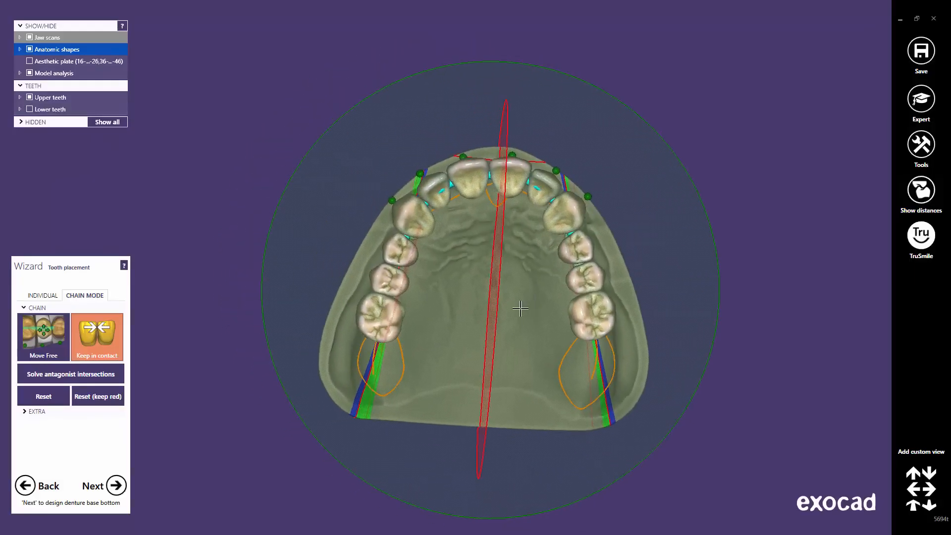
scroll(520, 308, up, 2)
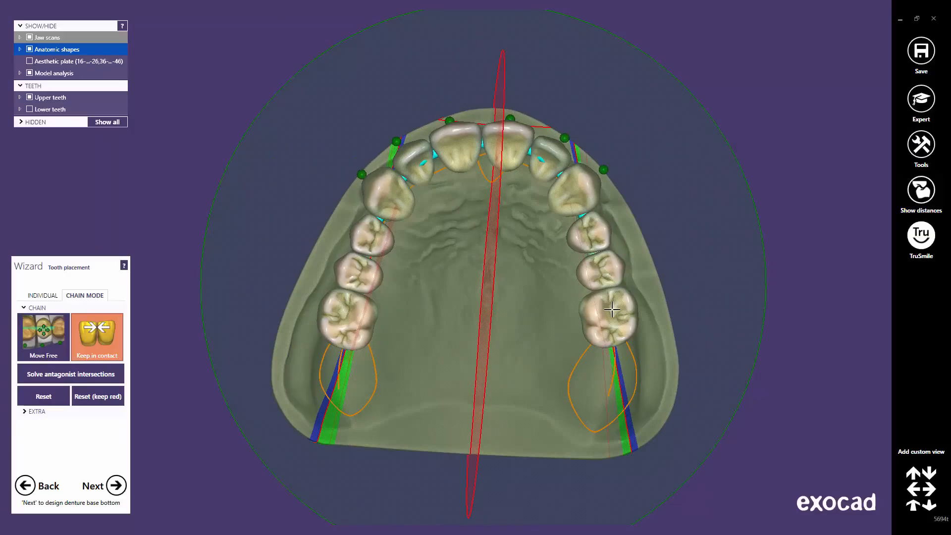
Step: Reshape the upper arch by dragging the right molar and left canine chain handles
drag(612, 310, 616, 325)
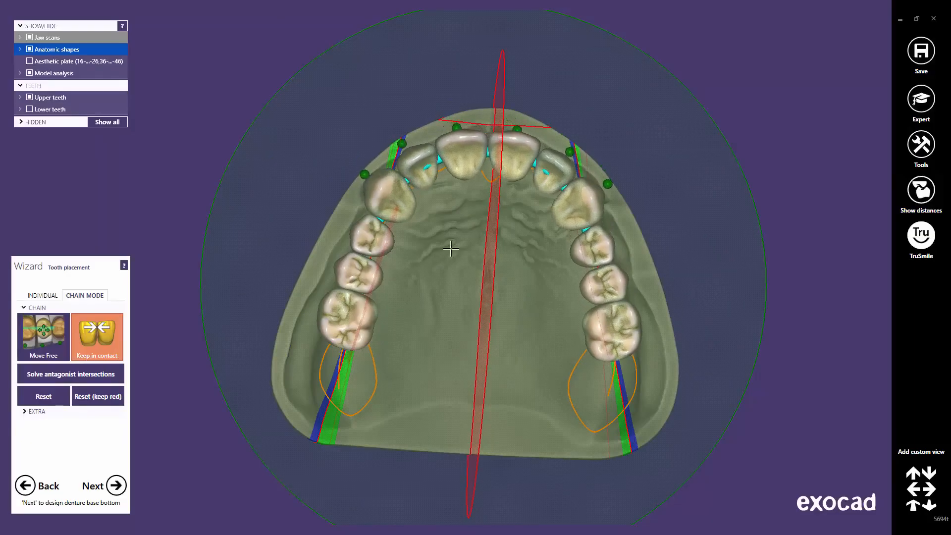
drag(393, 185, 396, 184)
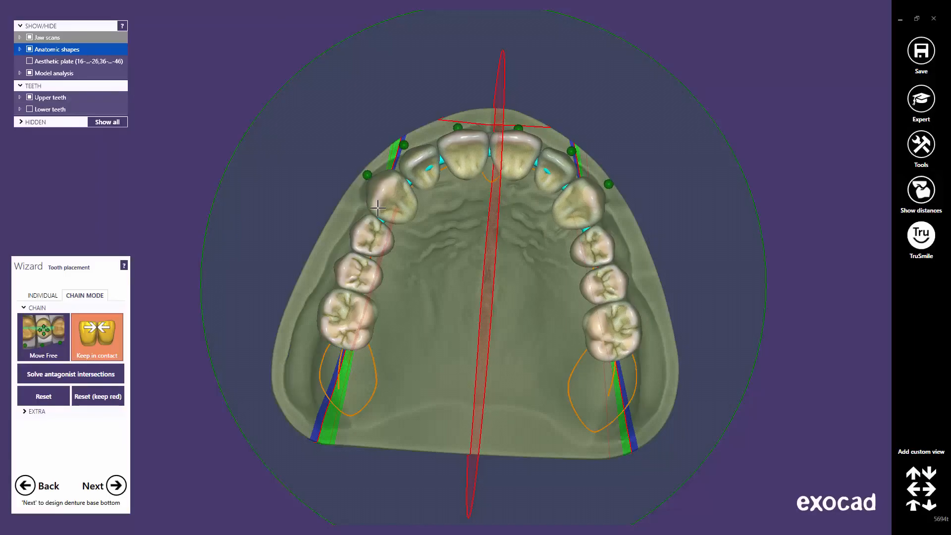
click(44, 296)
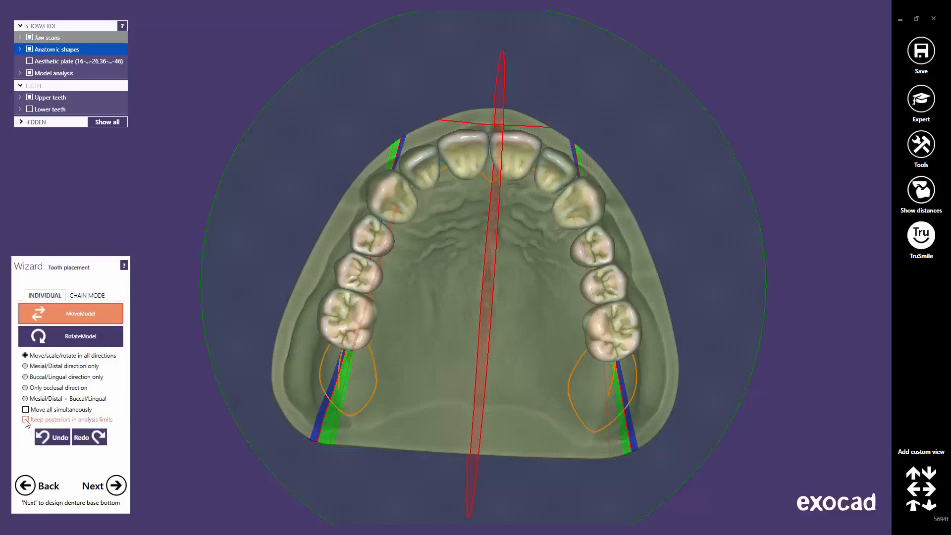
click(84, 295)
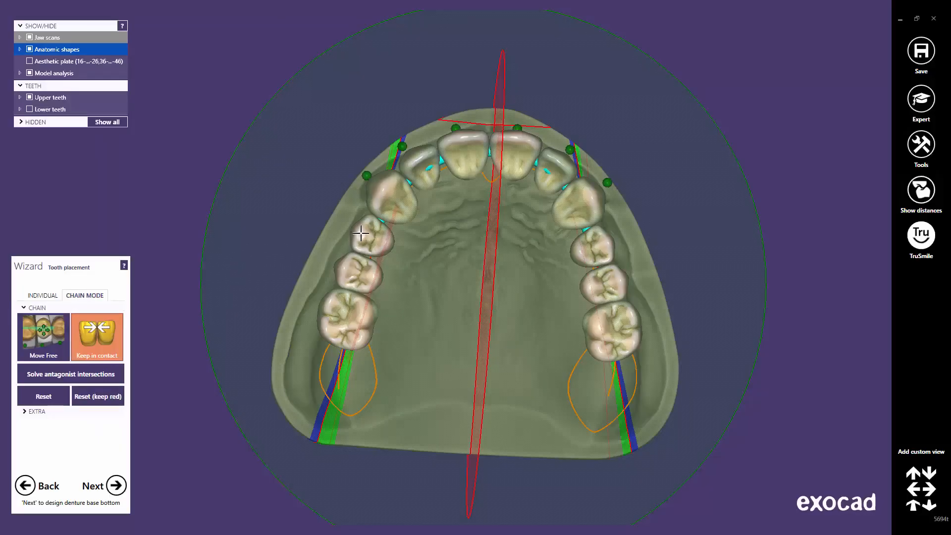
Step: Nudge the upper premolars outward and shift the left canine and incisors right
drag(361, 233, 362, 234)
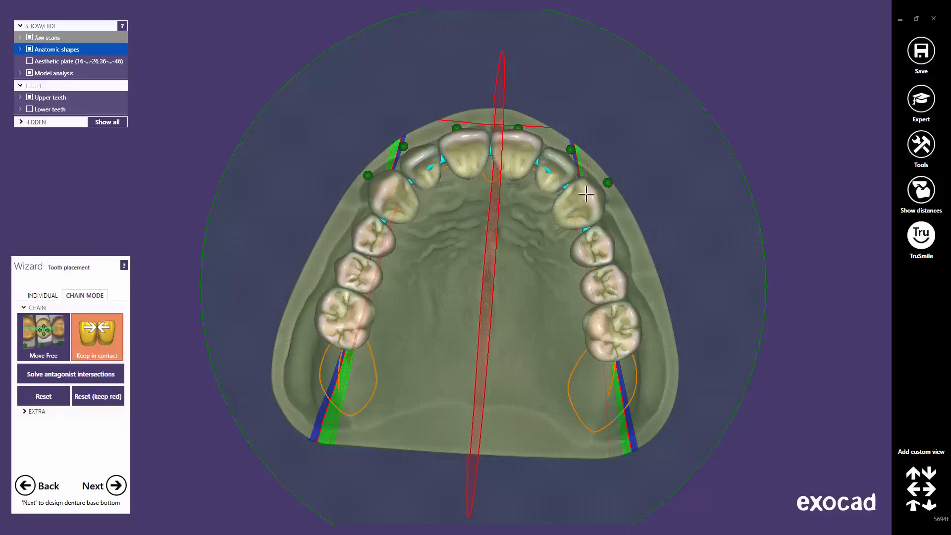
drag(587, 241, 591, 251)
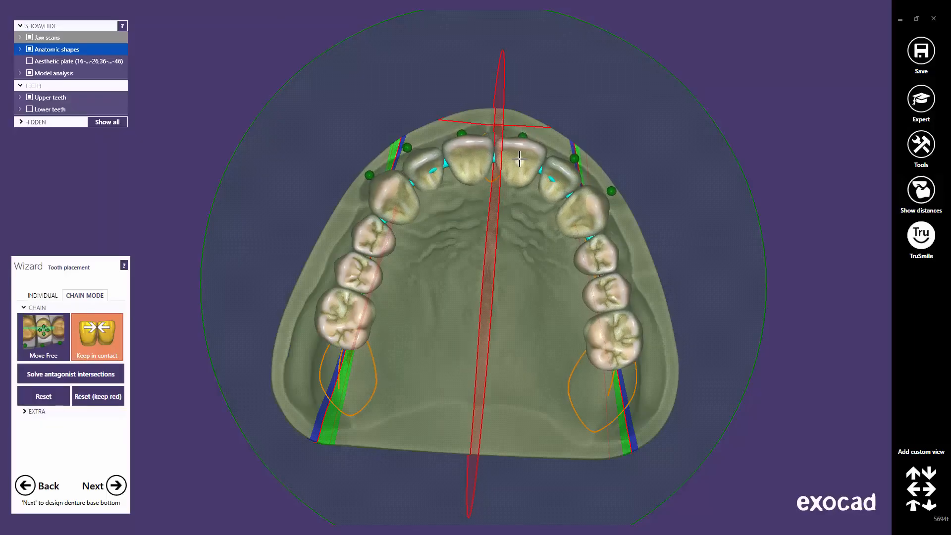
right_drag(518, 194, 474, 192)
drag(397, 203, 399, 204)
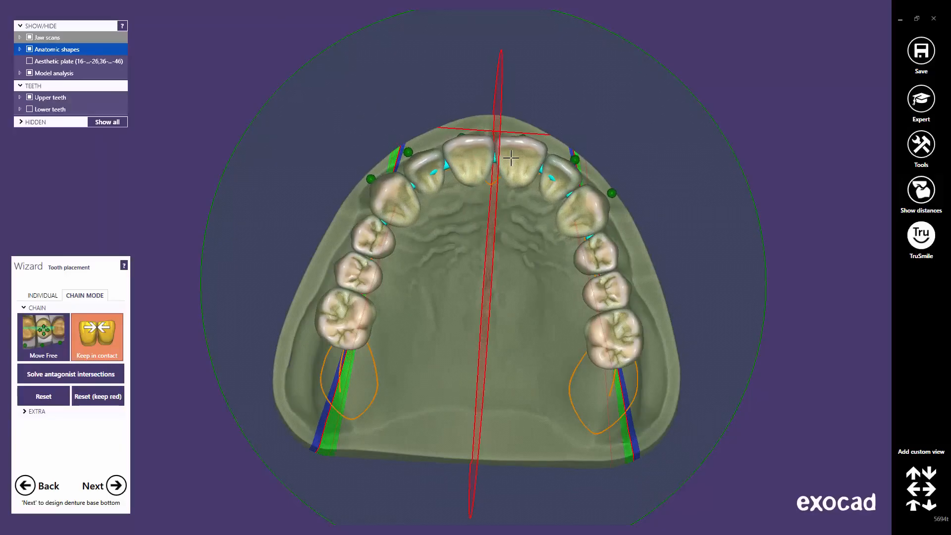
right_drag(510, 158, 506, 263)
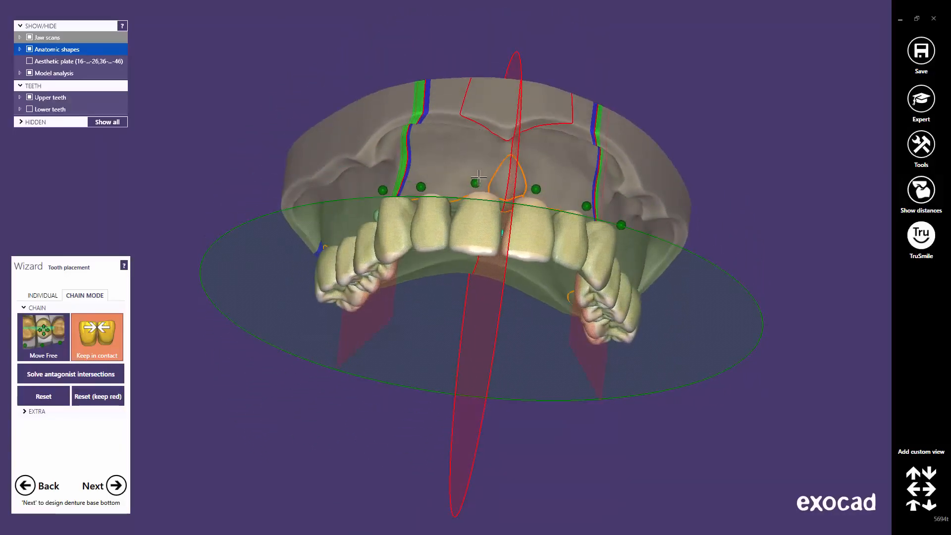
Step: Fix both central incisor points and shift the left and right posterior chains slightly
click(535, 188)
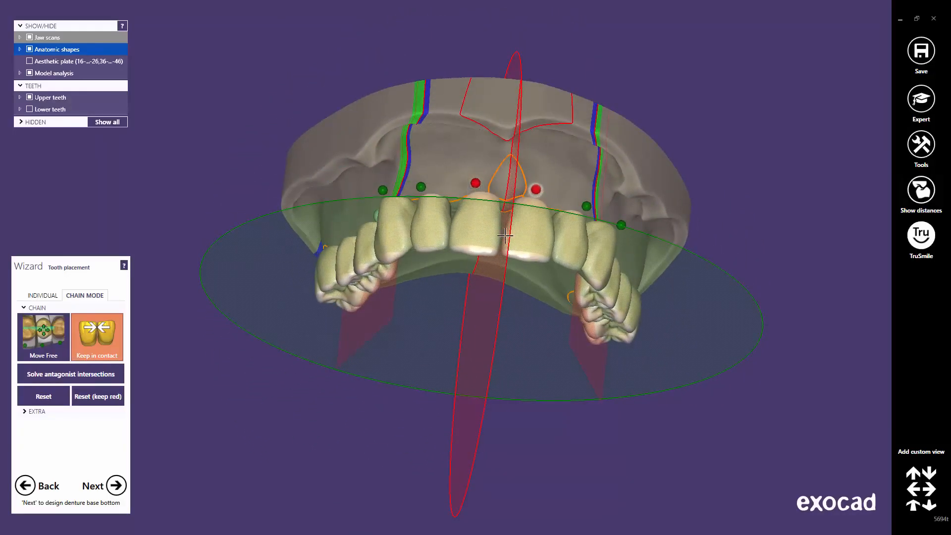
key(Up)
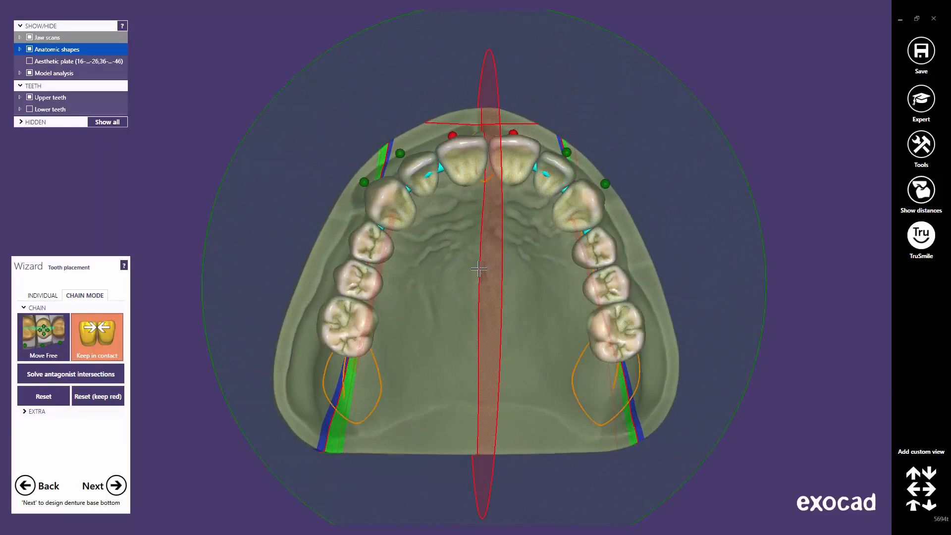
drag(367, 330, 370, 332)
drag(597, 333, 596, 336)
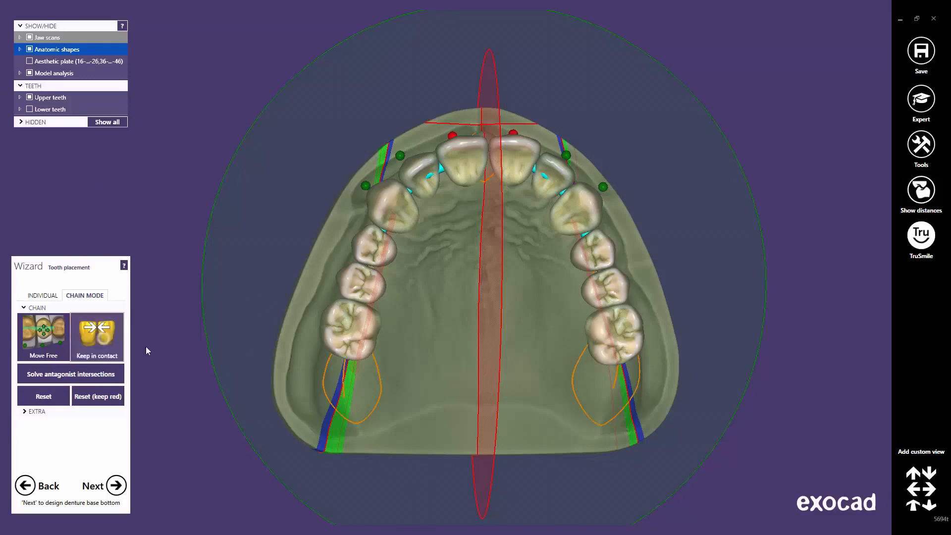
Step: Nudge the right upper posterior chain down and outward
middle_click(600, 340)
scroll(417, 239, up, 3)
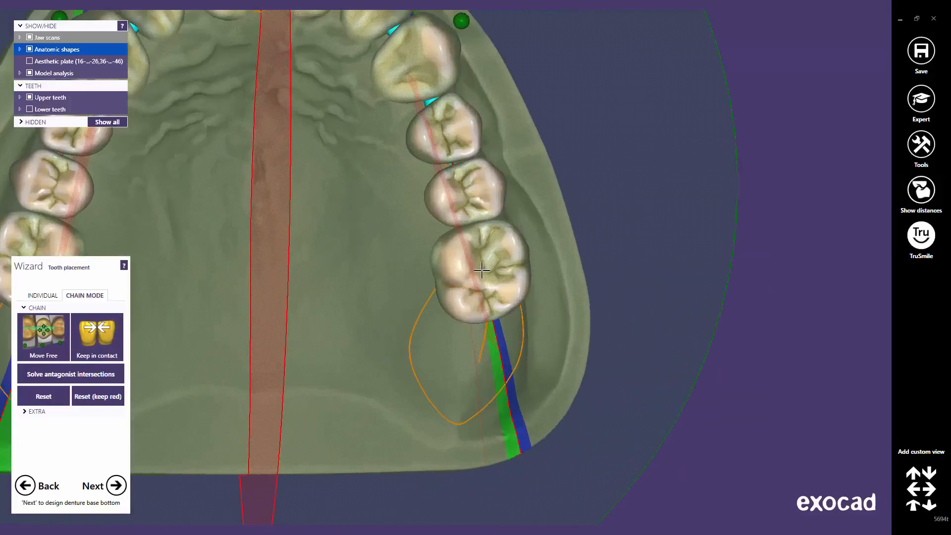
scroll(478, 267, up, 2)
drag(473, 217, 474, 219)
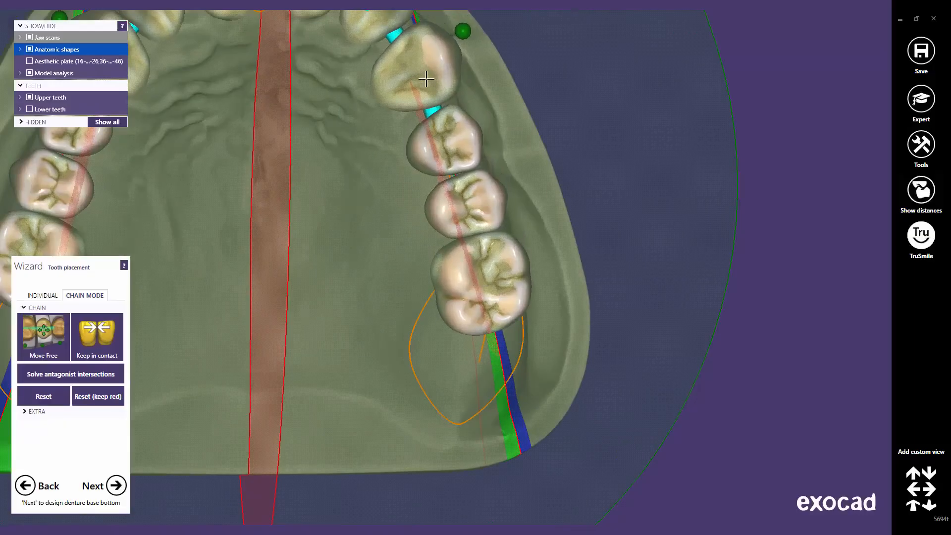
scroll(426, 80, down, 5)
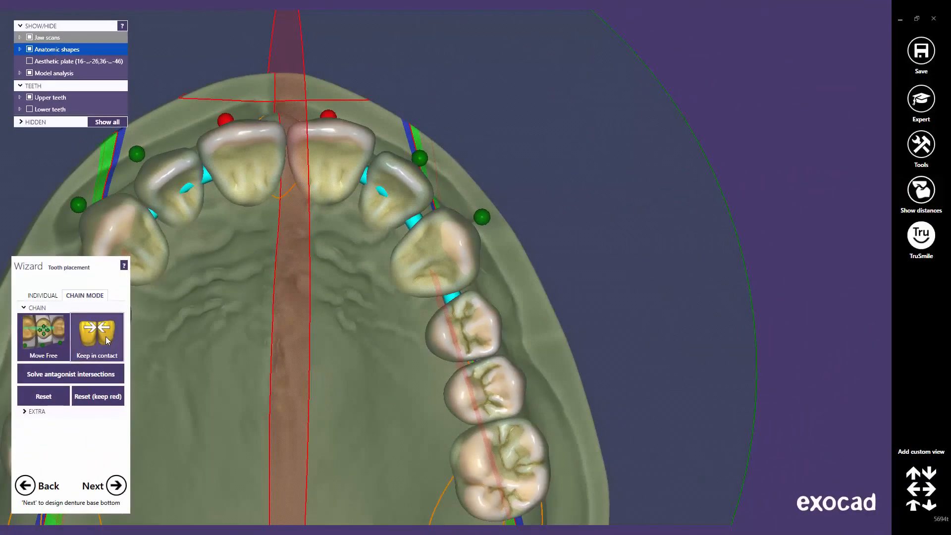
Step: With Keep in contact on, adjust the upper molars and right chain slightly
click(107, 339)
drag(487, 464, 483, 455)
middle_click(391, 412)
scroll(484, 435, down, 5)
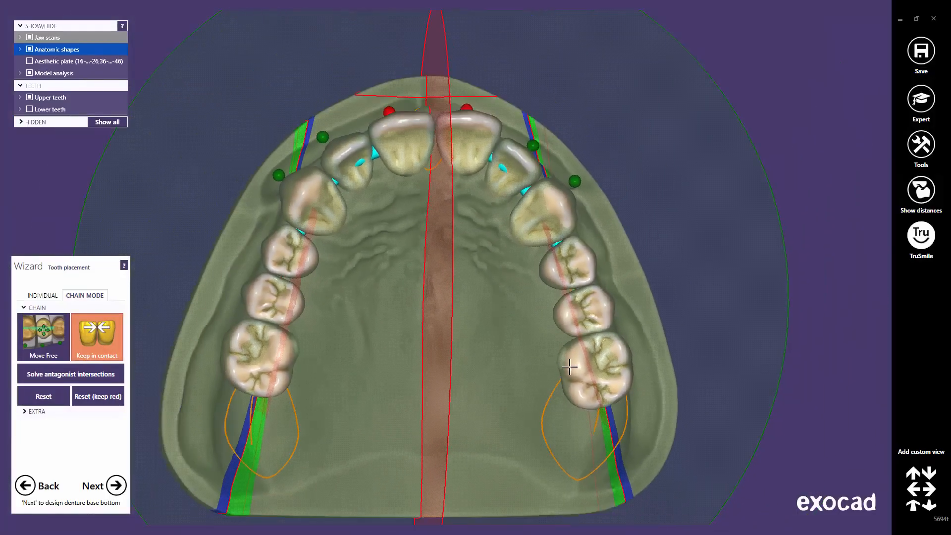
drag(570, 367, 567, 363)
right_drag(450, 261, 450, 263)
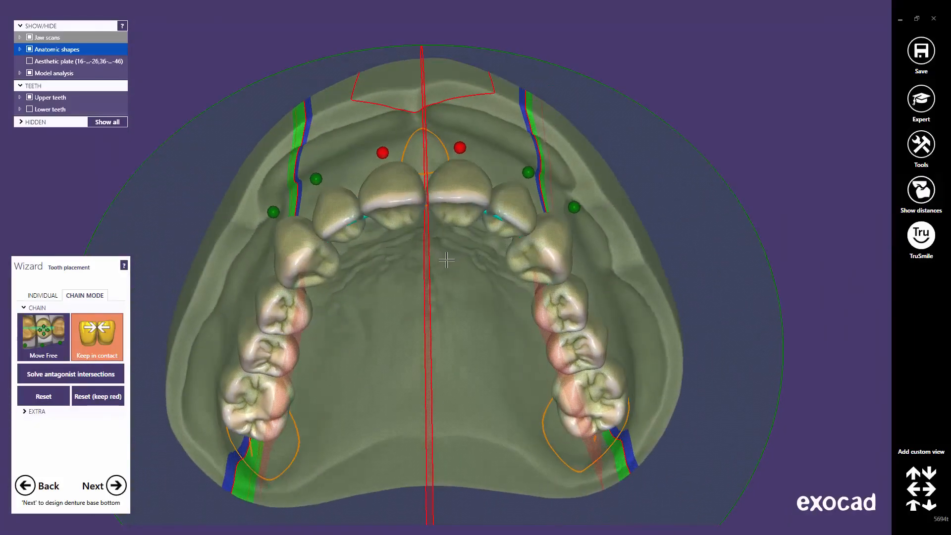
Step: Switch to Move Free, tilt the upper canine, then show the lower teeth from the front
click(40, 345)
right_drag(291, 307, 342, 249)
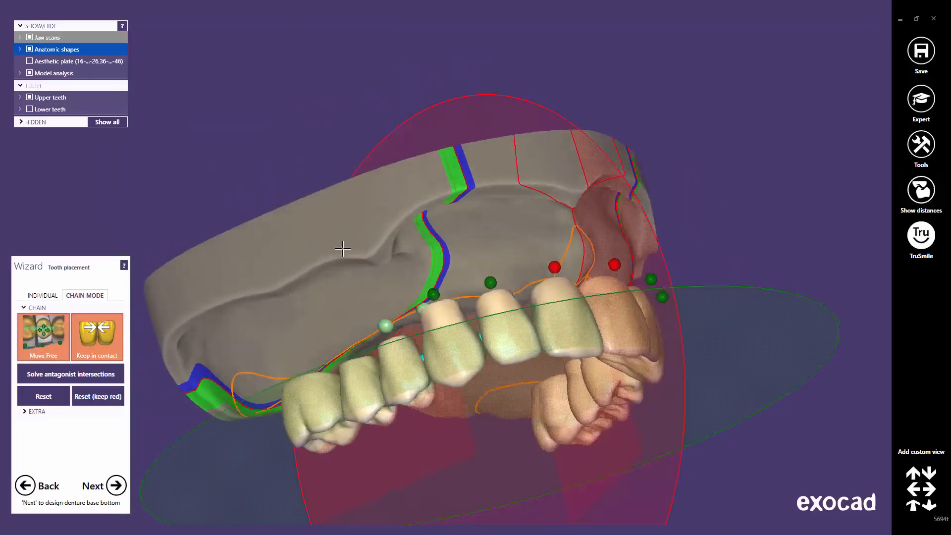
scroll(530, 373, up, 3)
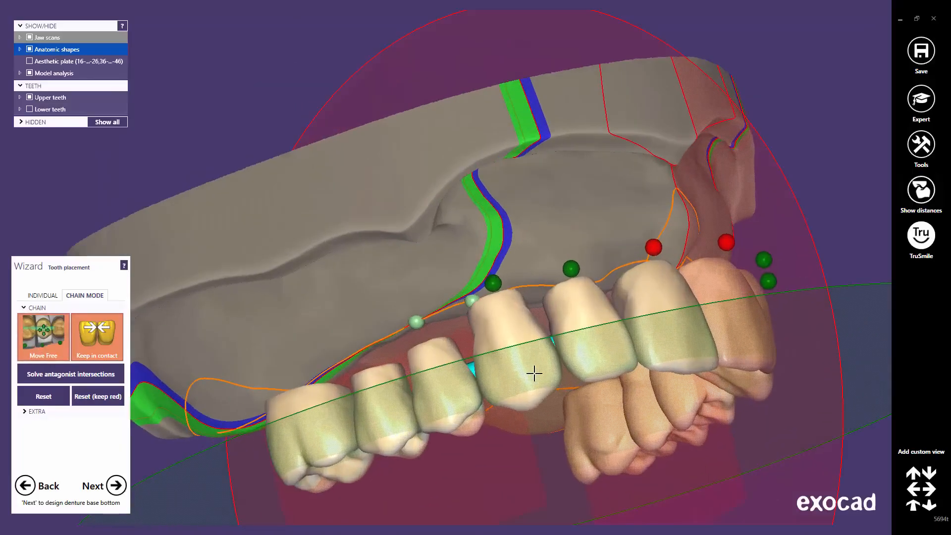
drag(534, 374, 519, 370)
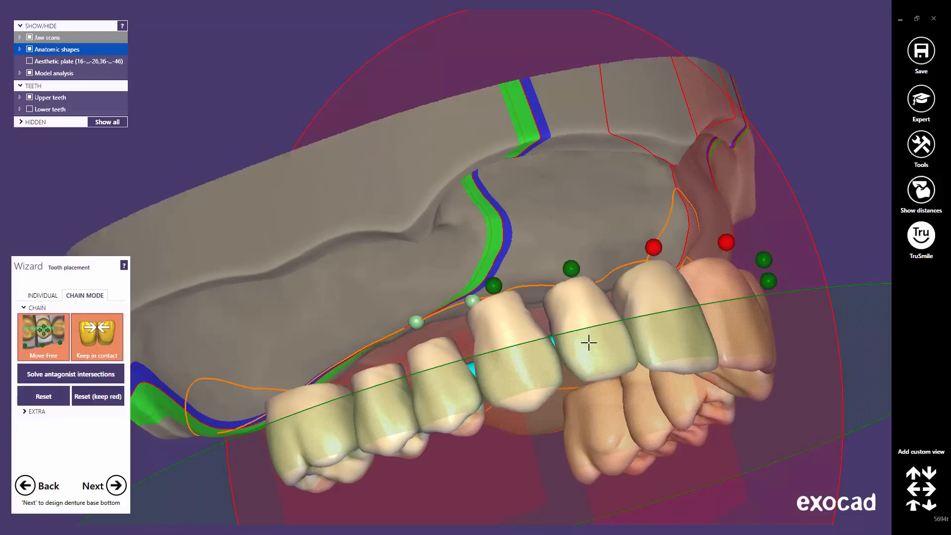
scroll(588, 342, down, 2)
click(914, 510)
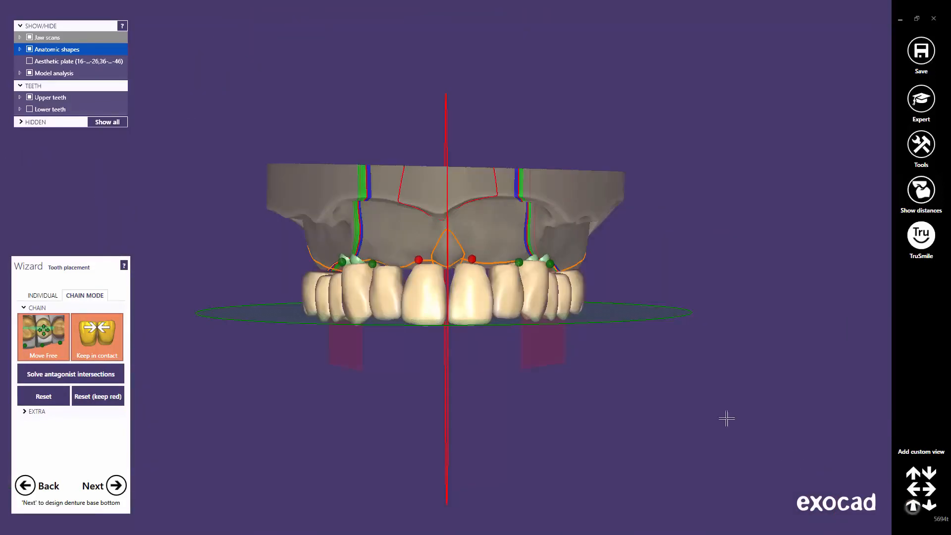
click(30, 109)
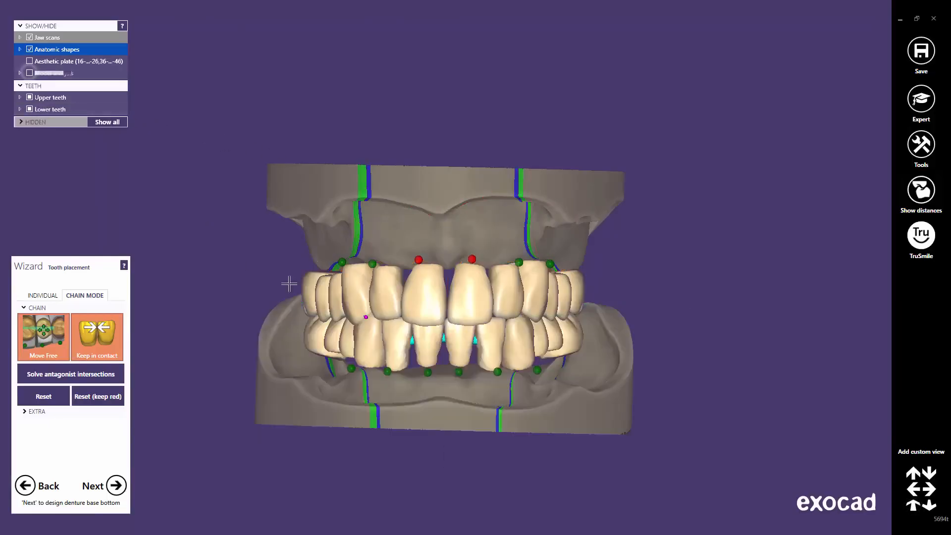
Step: Hide the lower jaw scan and the model analysis overlays
mouse_move(414, 351)
right_down()
mouse_move(414, 403)
mouse_move(412, 350)
right_up()
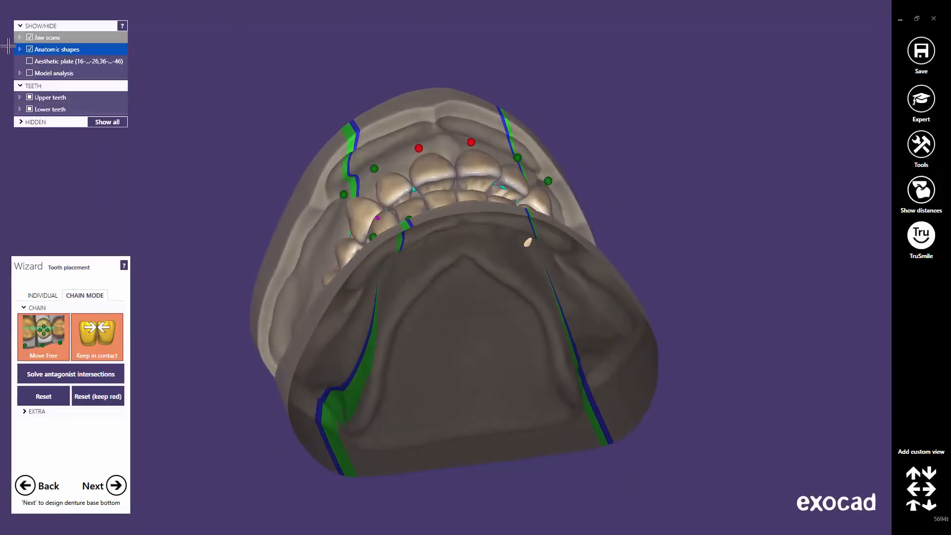
click(20, 38)
click(39, 49)
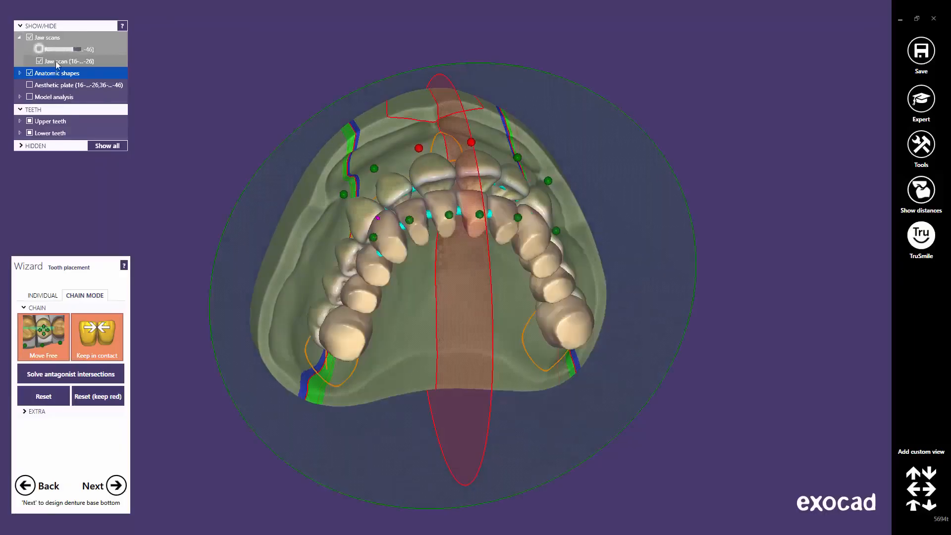
right_drag(262, 272, 272, 279)
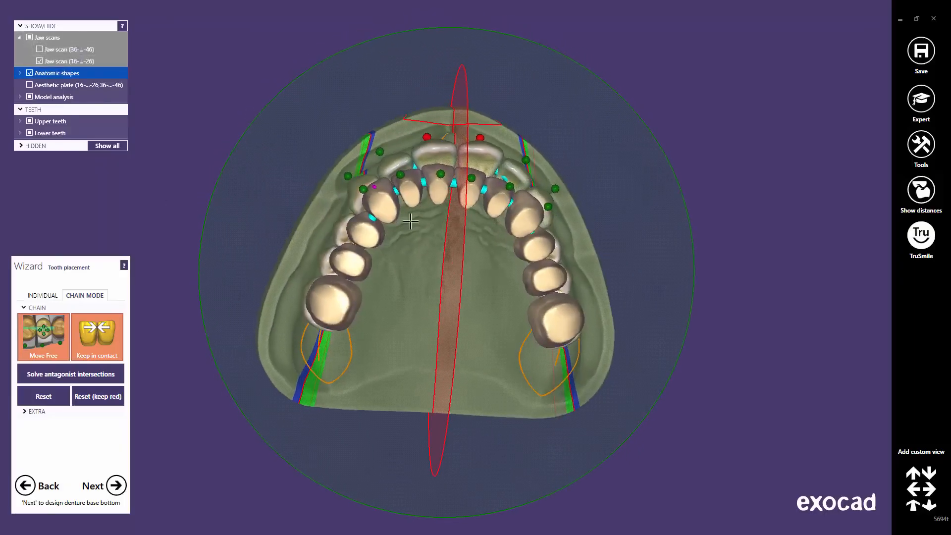
scroll(415, 222, up, 3)
middle_drag(441, 219, 455, 292)
scroll(455, 292, up, 3)
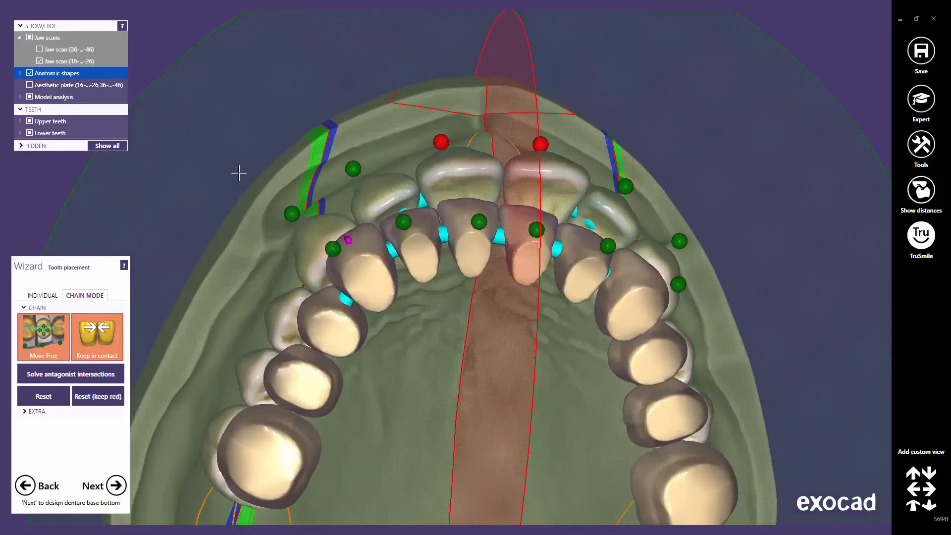
click(30, 96)
right_drag(373, 182, 342, 184)
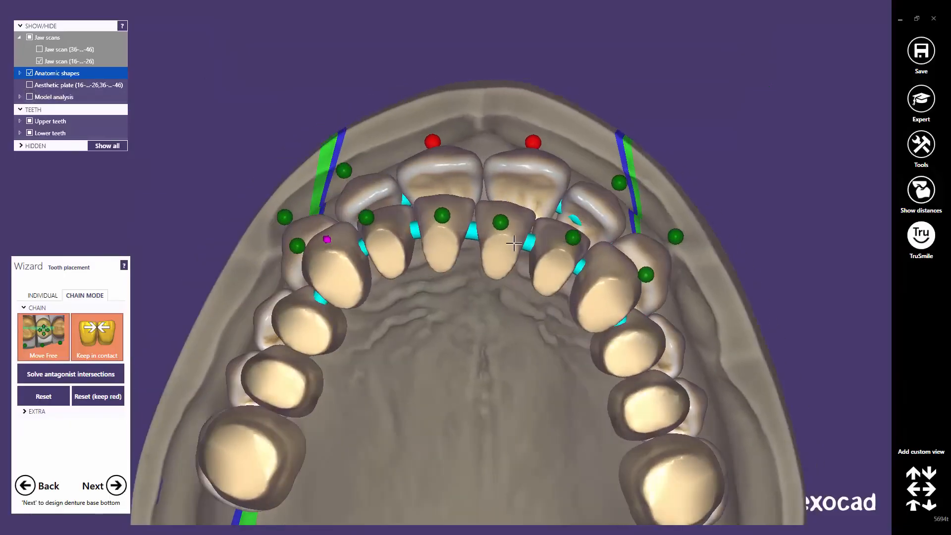
Step: Nudge the lower front teeth slightly, then turn off free movement of teeth
mouse_move(510, 243)
mouse_down()
mouse_move(516, 230)
mouse_move(506, 247)
mouse_up()
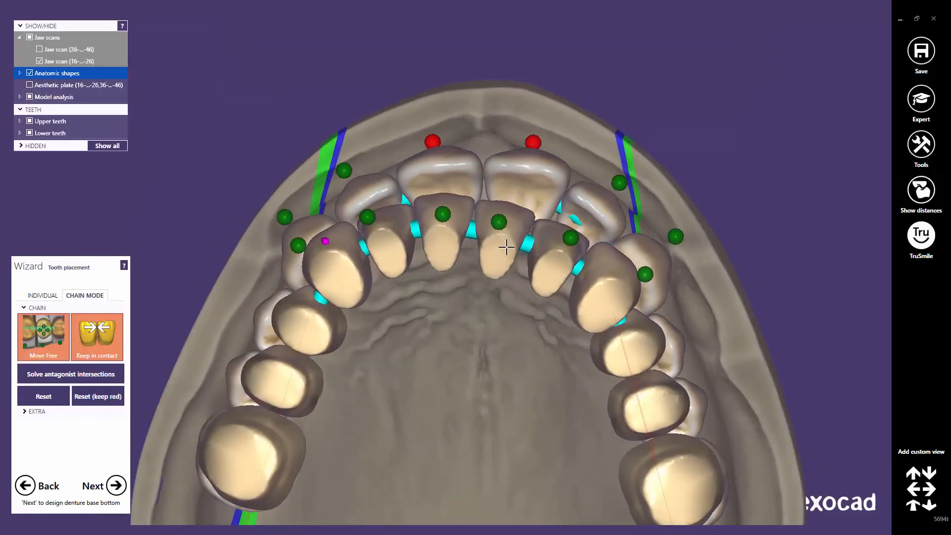
click(34, 355)
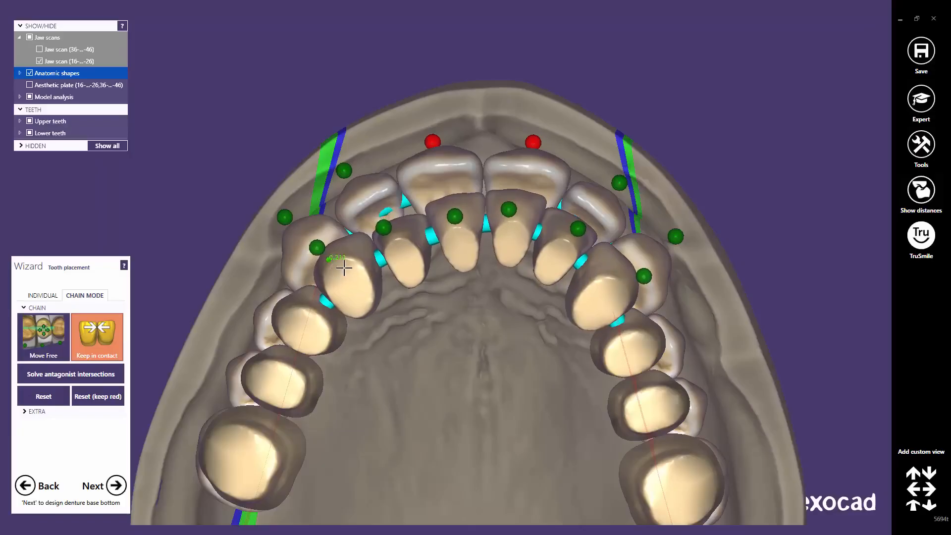
scroll(384, 269, down, 1)
scroll(384, 269, down, 1)
right_drag(384, 269, 445, 270)
scroll(501, 252, up, 2)
scroll(501, 251, up, 1)
middle_drag(486, 399, 463, 469)
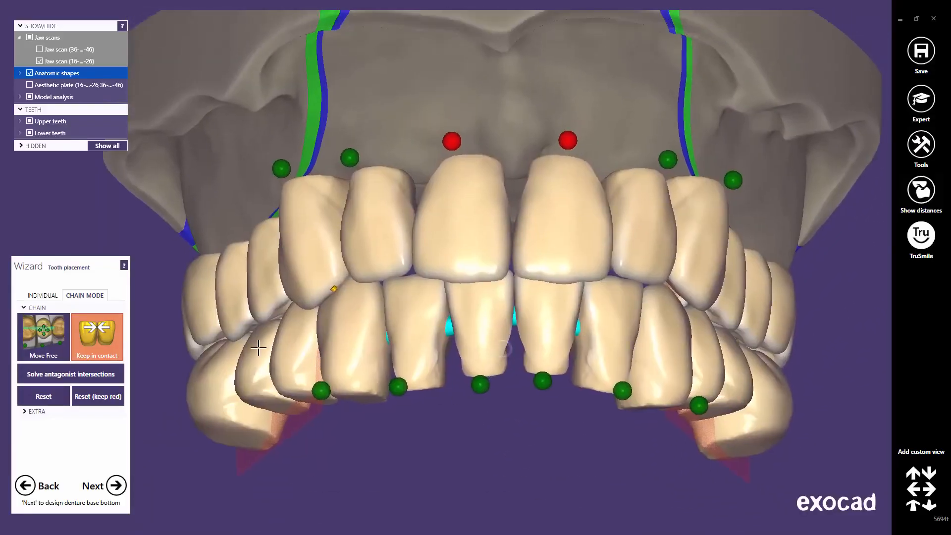
Step: With Move Free on, reposition a lower right tooth and the lower central incisors
click(54, 339)
drag(416, 333, 415, 327)
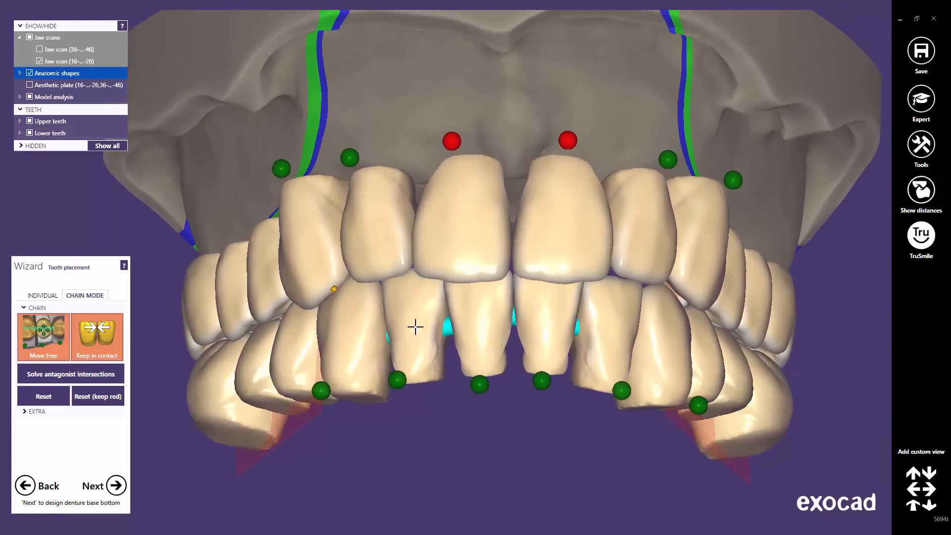
right_drag(577, 327, 414, 290)
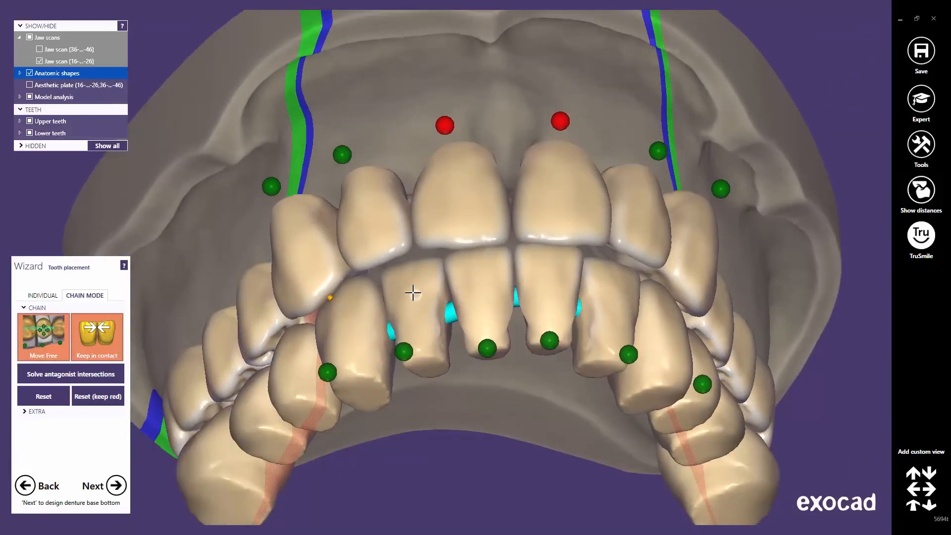
drag(411, 299, 411, 303)
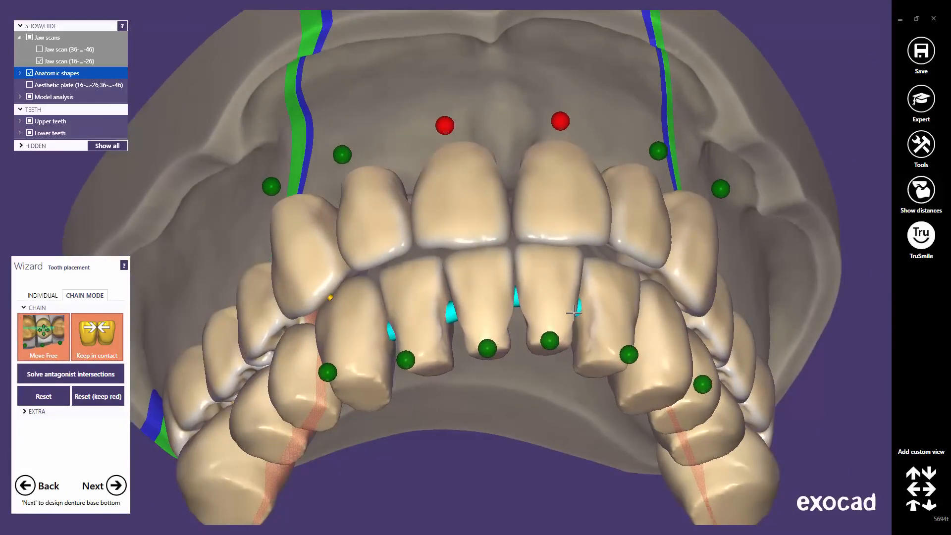
right_drag(573, 312, 586, 310)
drag(571, 255, 554, 255)
drag(597, 290, 603, 285)
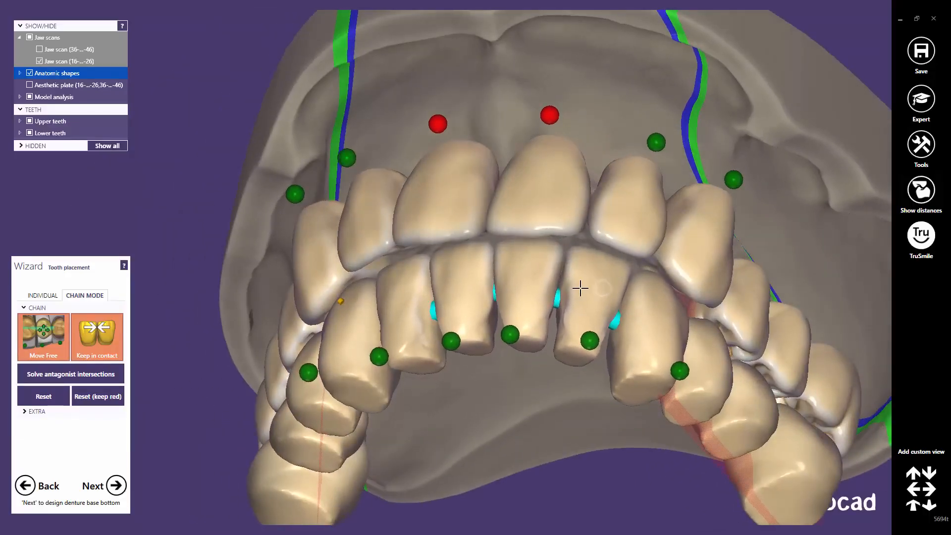
Step: Shift an upper right tooth, tilt the upper left canine, and refine the lower front teeth
right_drag(581, 288, 615, 280)
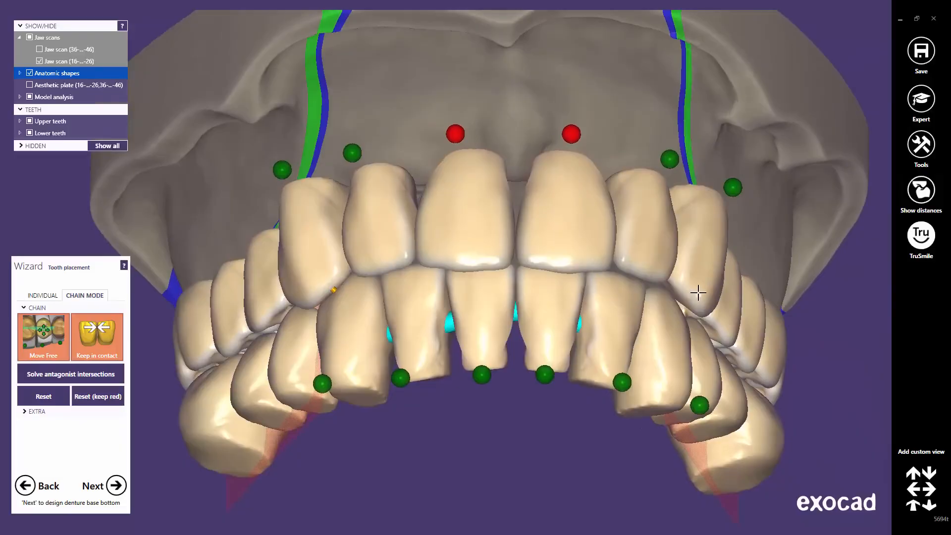
drag(698, 293, 689, 284)
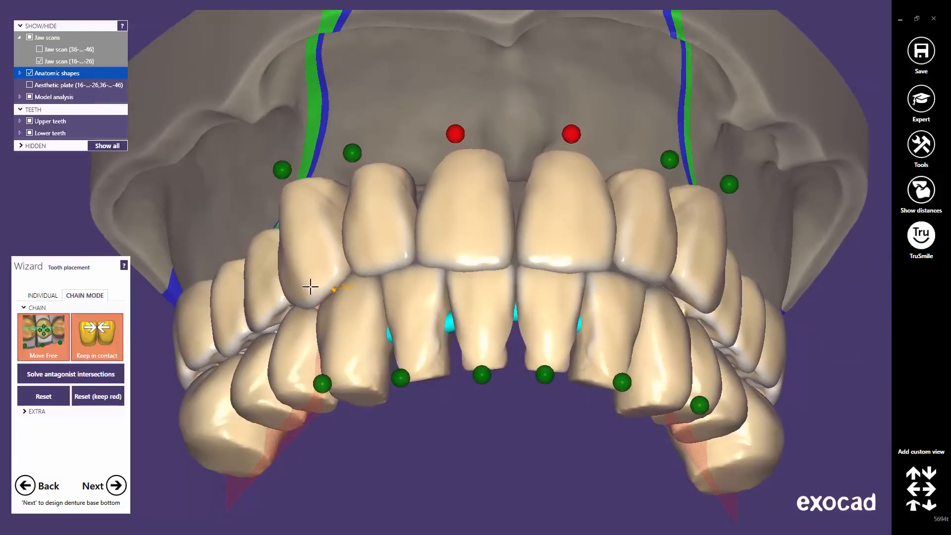
drag(310, 287, 305, 282)
drag(327, 312, 331, 314)
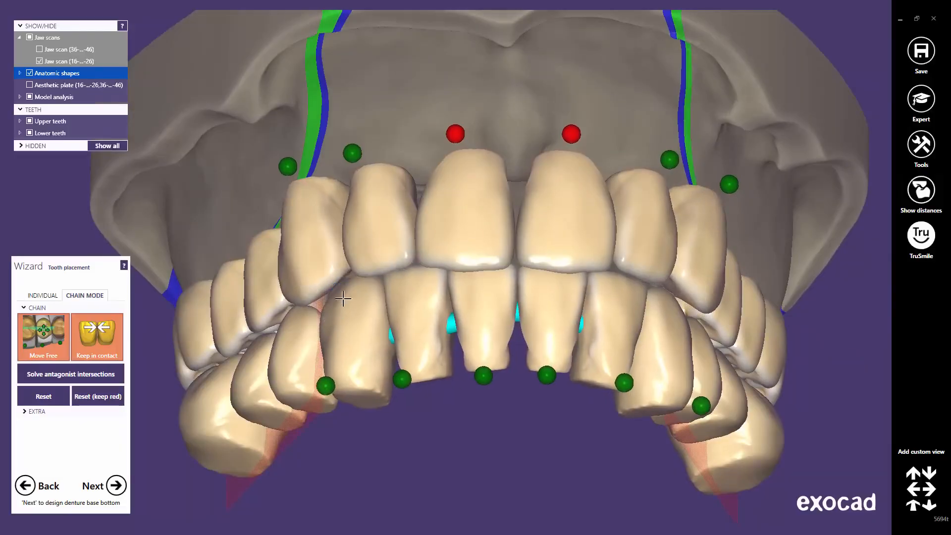
right_drag(343, 299, 342, 299)
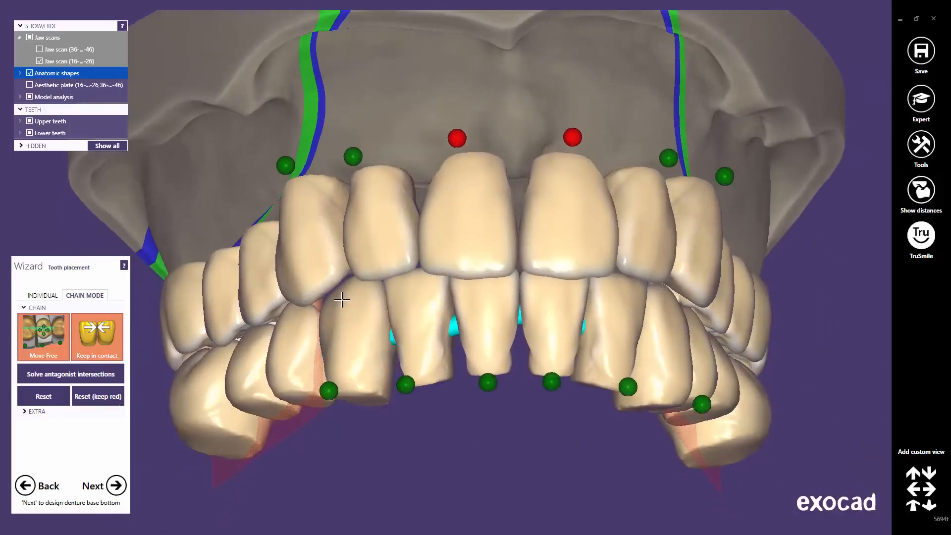
scroll(450, 296, down, 5)
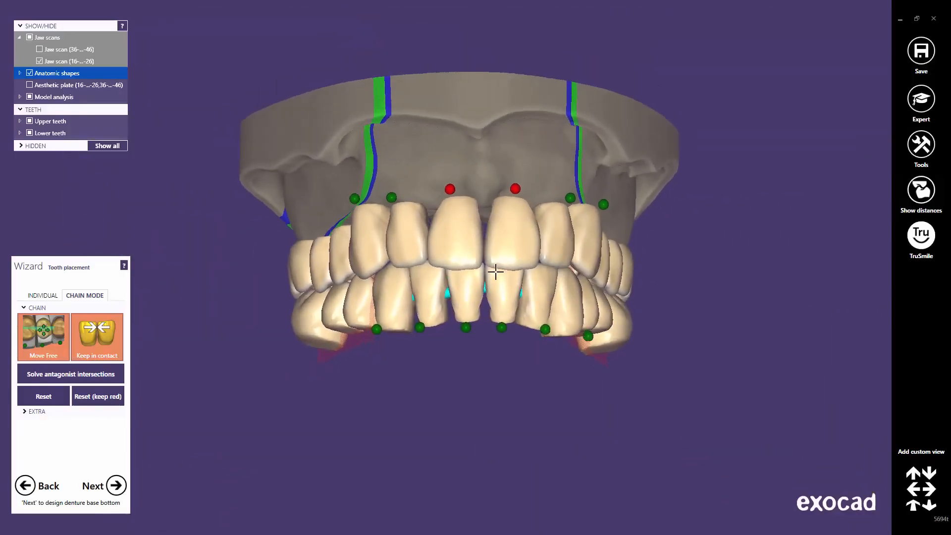
scroll(496, 272, up, 3)
Step: Release the fixed points on both upper central incisors and raise the upper right one slightly
click(525, 146)
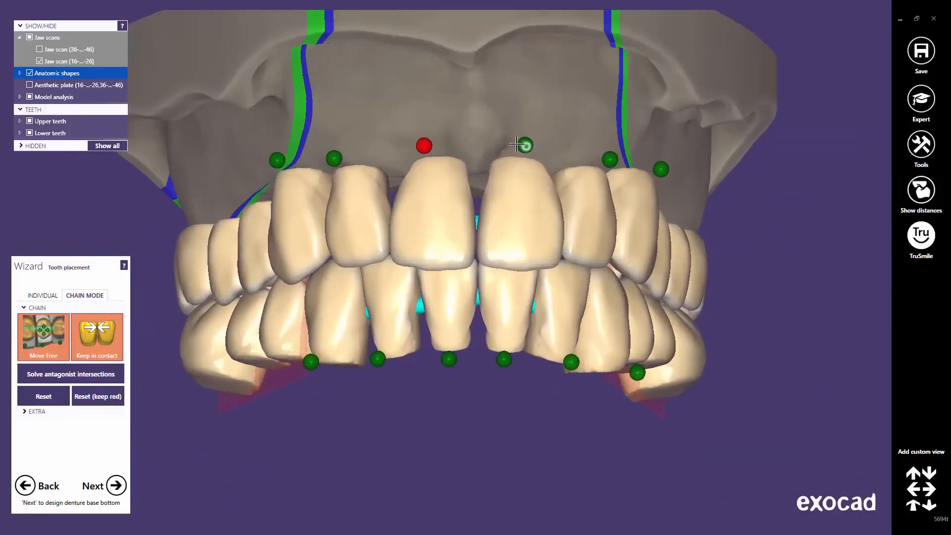
click(424, 145)
drag(505, 207, 505, 204)
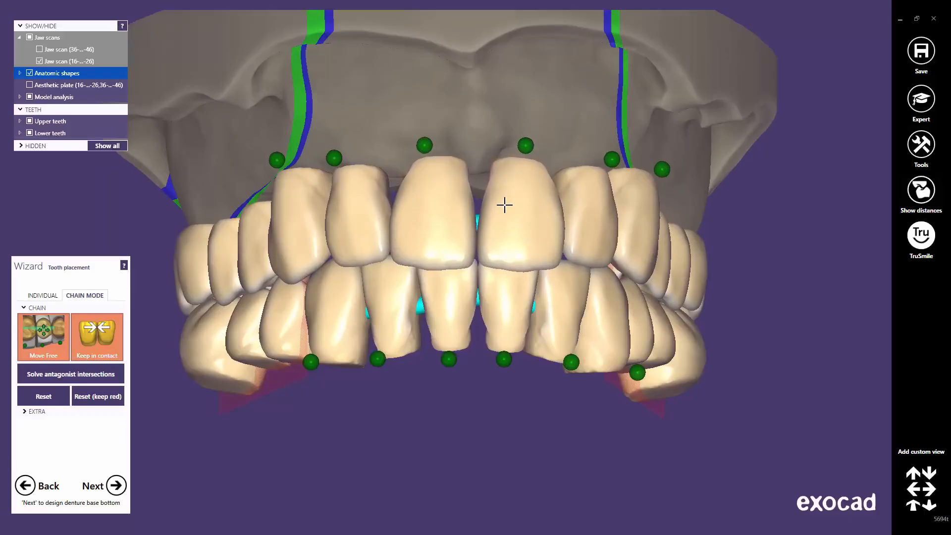
right_drag(501, 255, 503, 257)
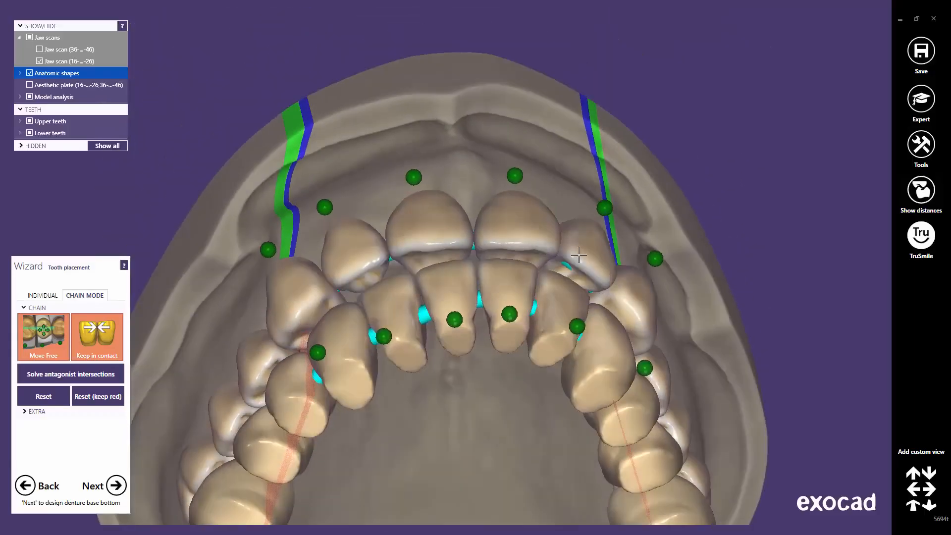
drag(579, 255, 585, 258)
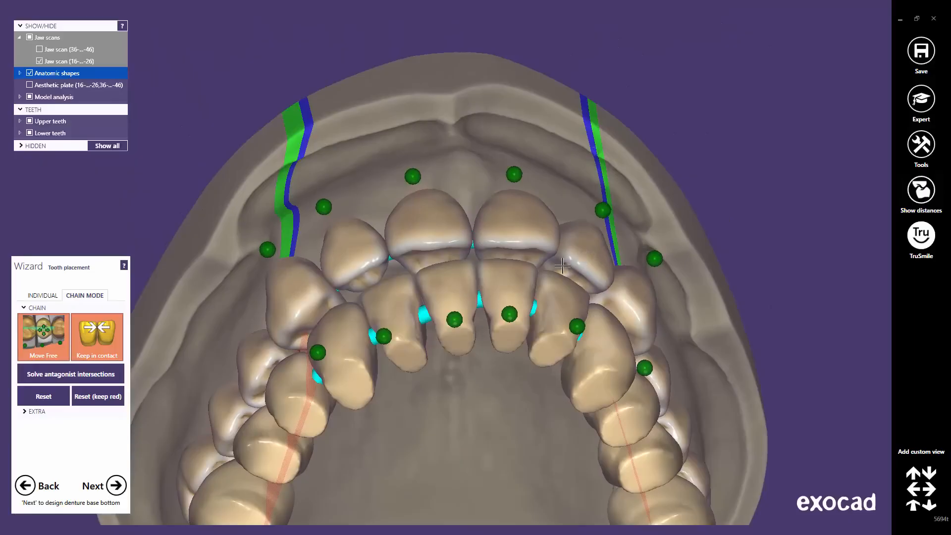
right_drag(562, 266, 541, 246)
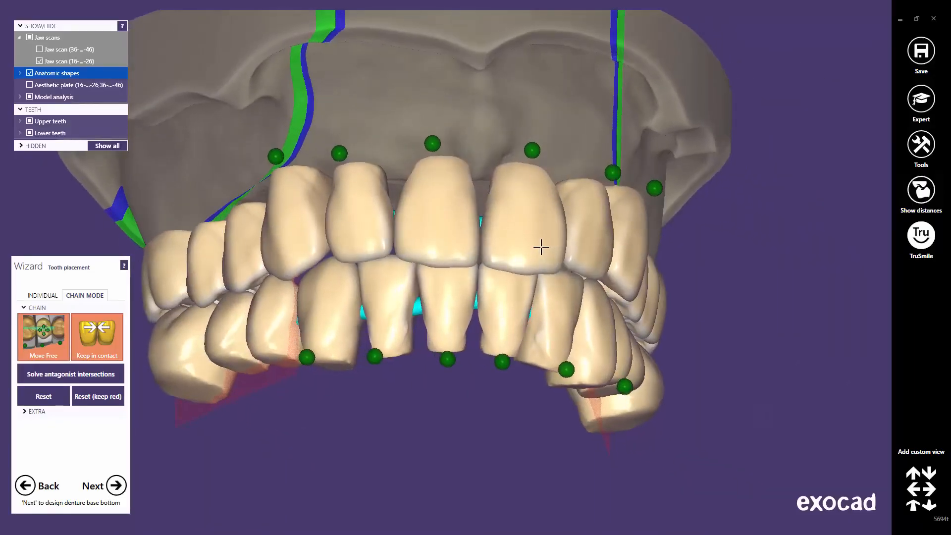
Step: Nudge the upper lateral incisor up and back down into place
drag(347, 228, 348, 225)
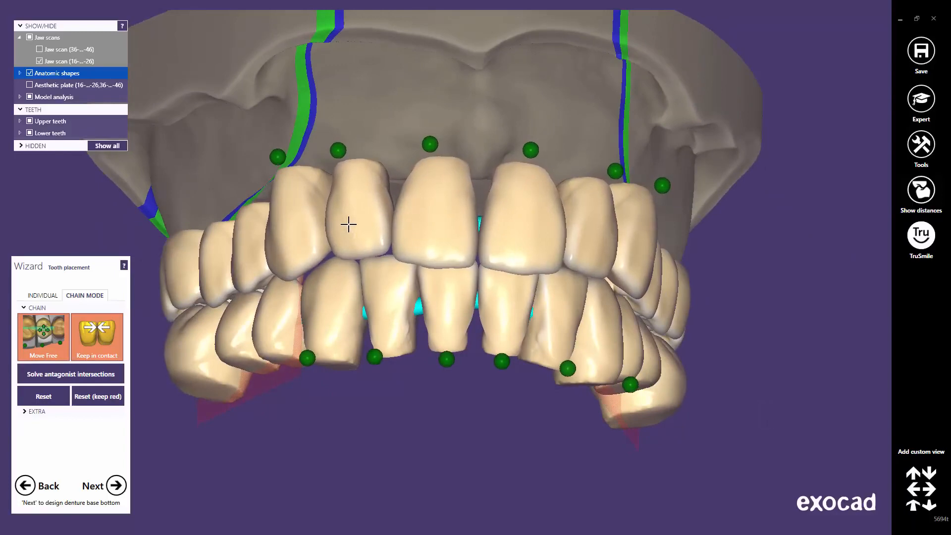
right_drag(345, 227, 346, 228)
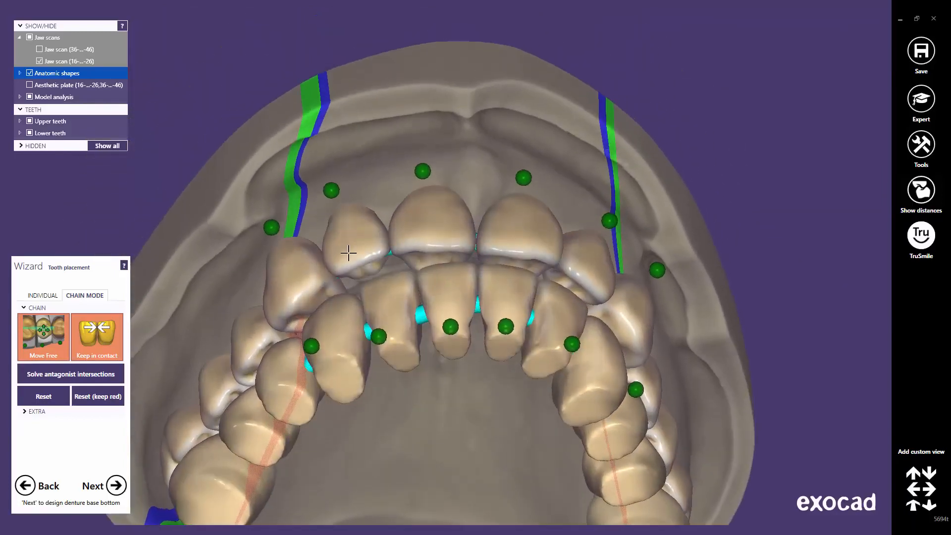
drag(348, 252, 349, 255)
right_drag(348, 255, 344, 251)
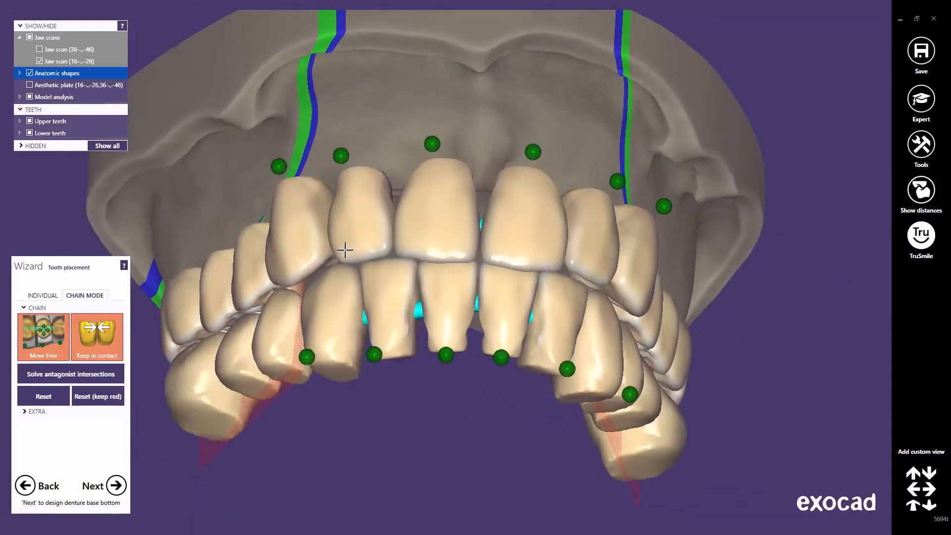
right_drag(465, 237, 598, 250)
right_drag(546, 278, 535, 280)
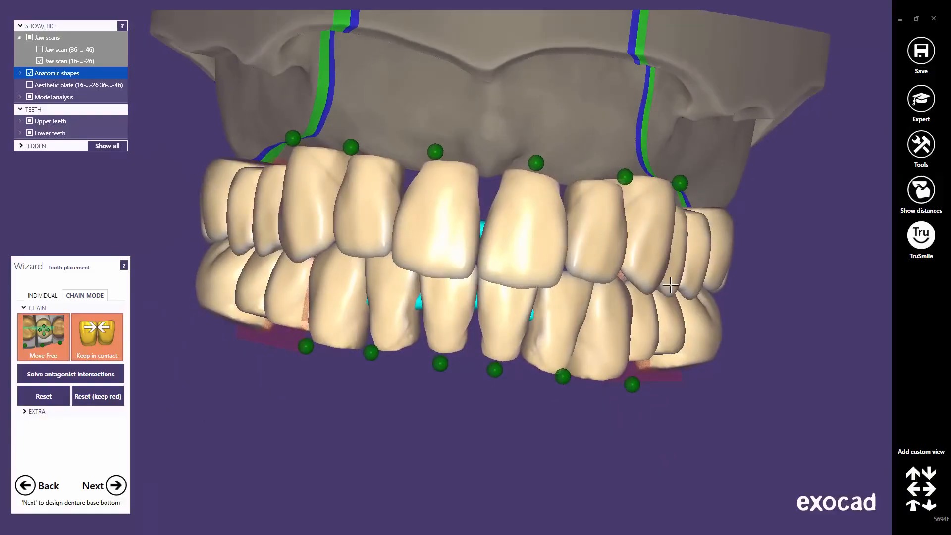
Step: Check the palate from below and return to the standard frontal view
click(911, 506)
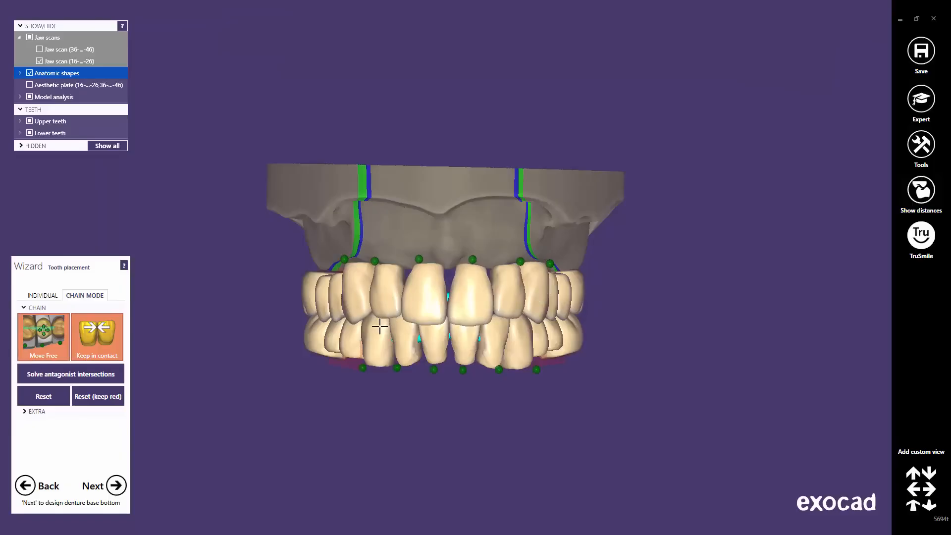
right_drag(380, 326, 424, 282)
scroll(487, 284, up, 4)
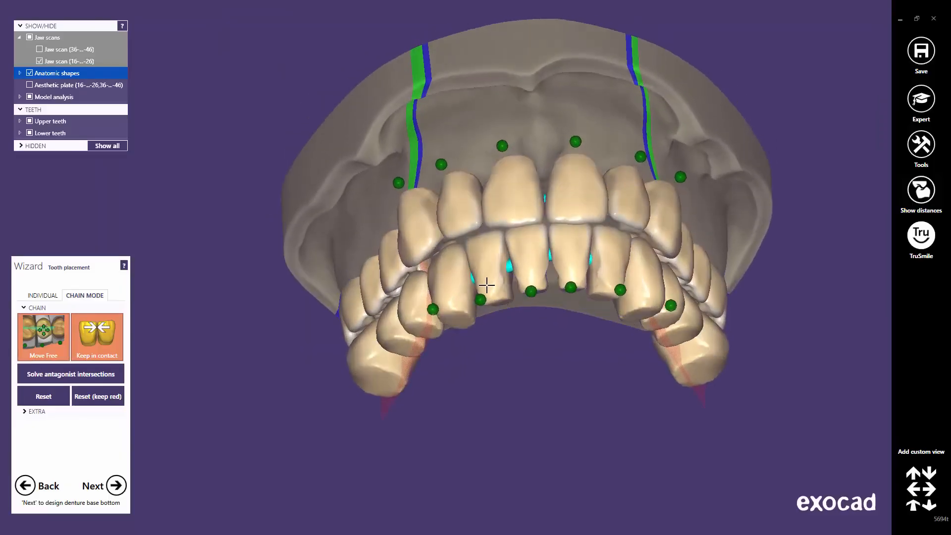
right_drag(487, 285, 488, 287)
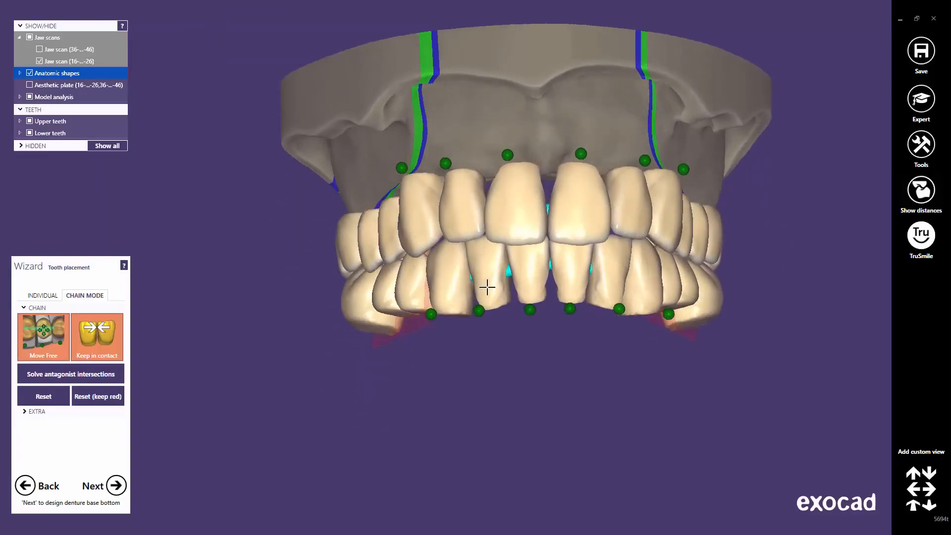
click(913, 508)
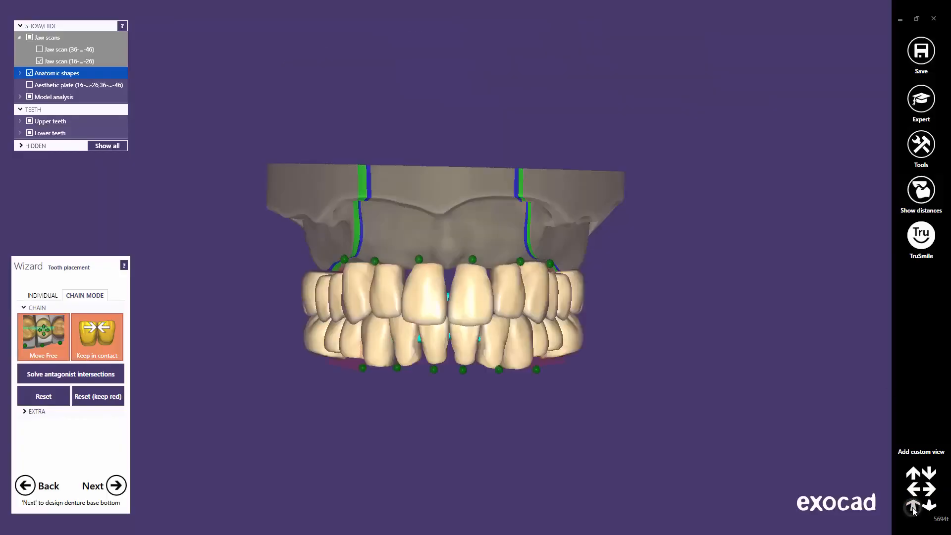
Step: Show the lower jaw scan, check the bite from both sides, and advance to Design Denture Base Bottom
click(40, 50)
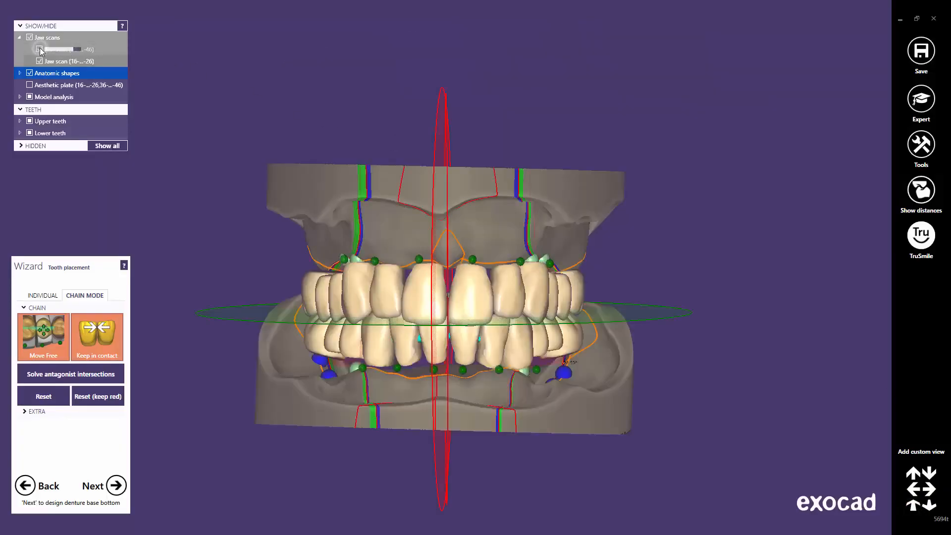
scroll(413, 325, up, 2)
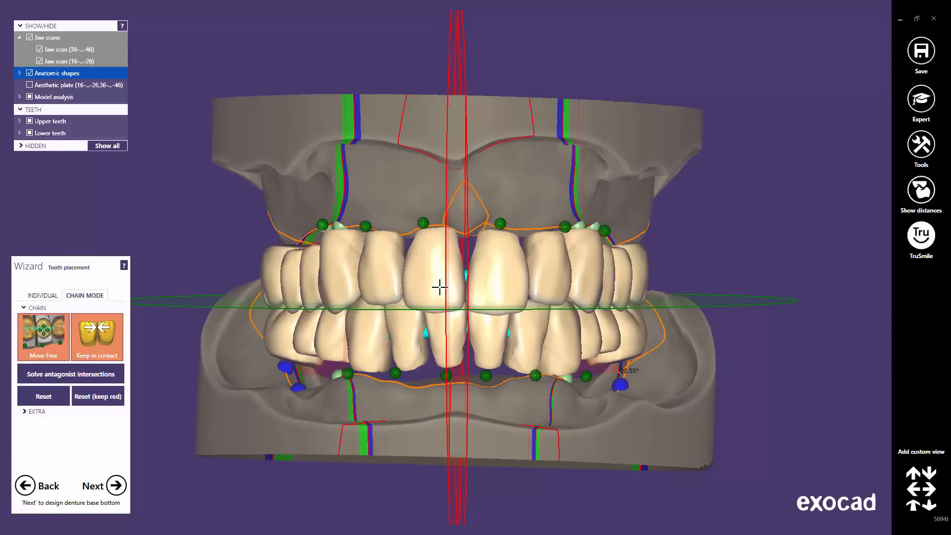
mouse_move(453, 378)
right_down()
mouse_move(535, 372)
mouse_move(447, 380)
right_up()
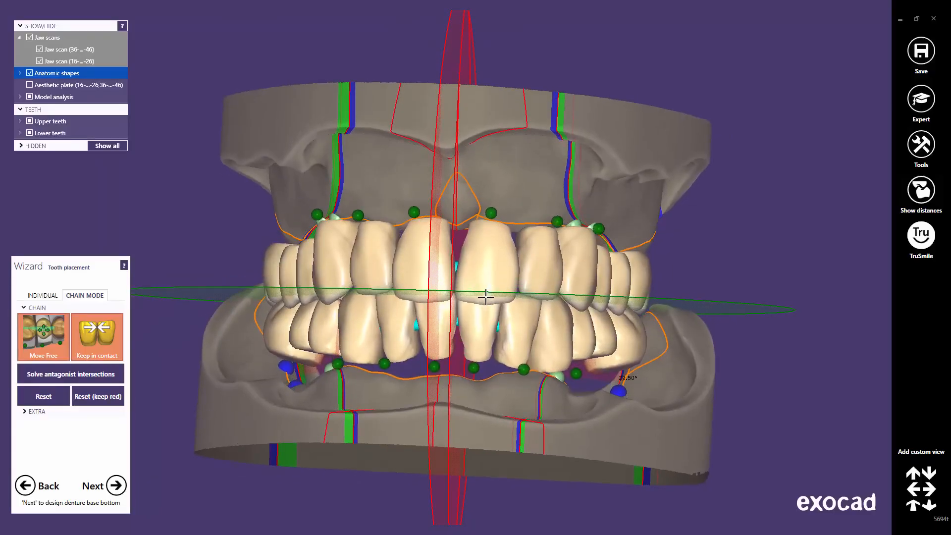
right_drag(557, 285, 272, 267)
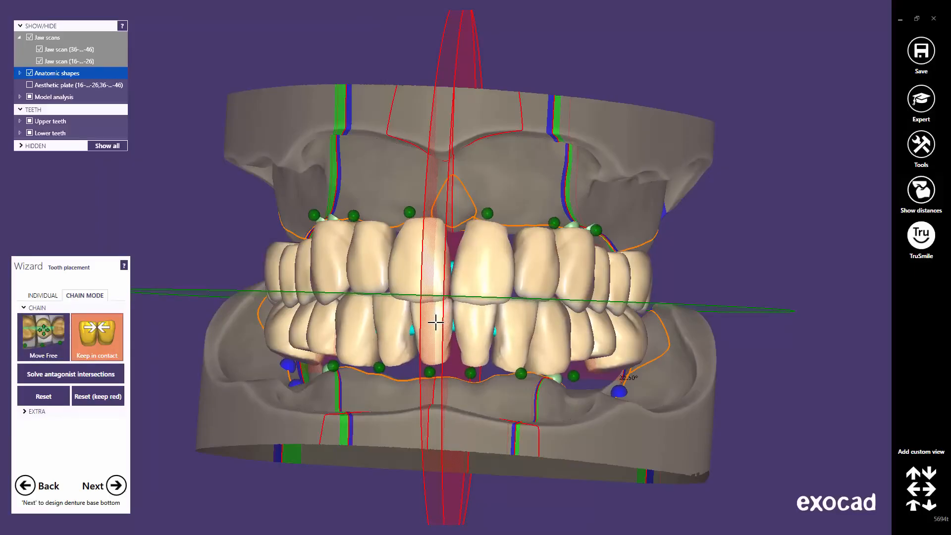
right_drag(441, 331, 443, 332)
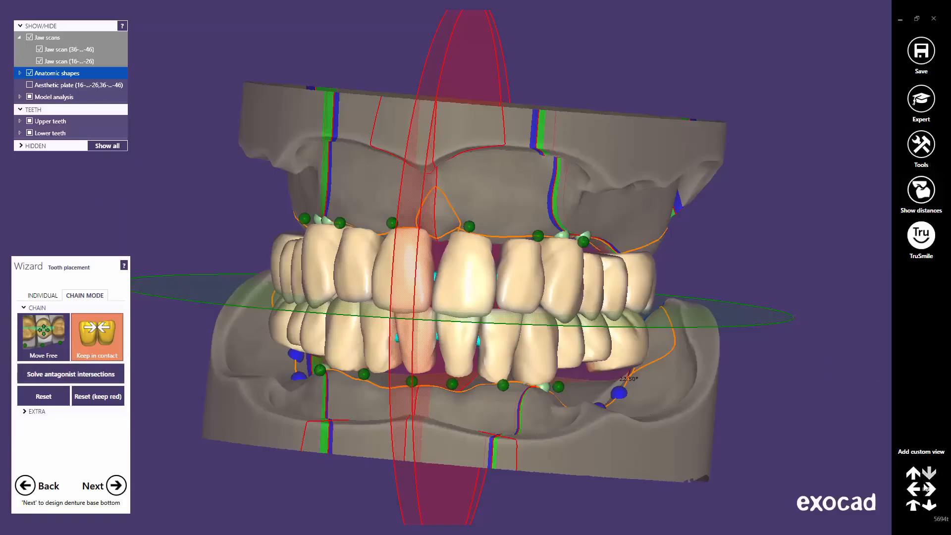
click(913, 504)
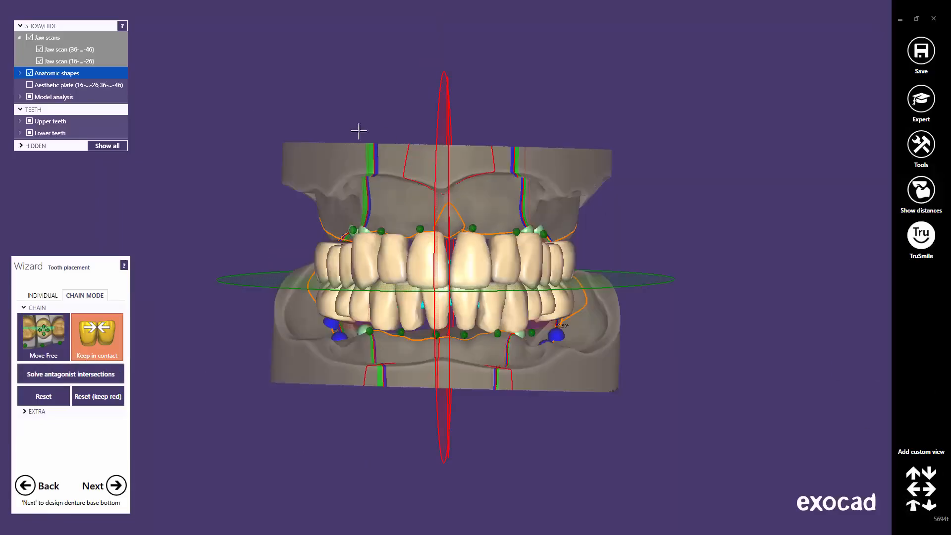
click(118, 486)
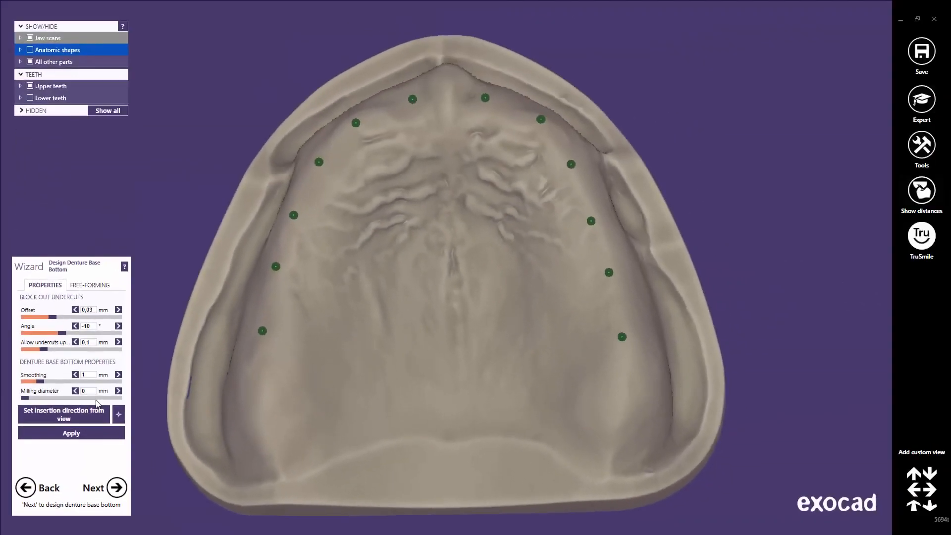
Step: Set the upper base insertion direction from the occlusal view and apply the 0.03 mm block-out
right_drag(334, 226, 334, 225)
right_drag(395, 248, 426, 261)
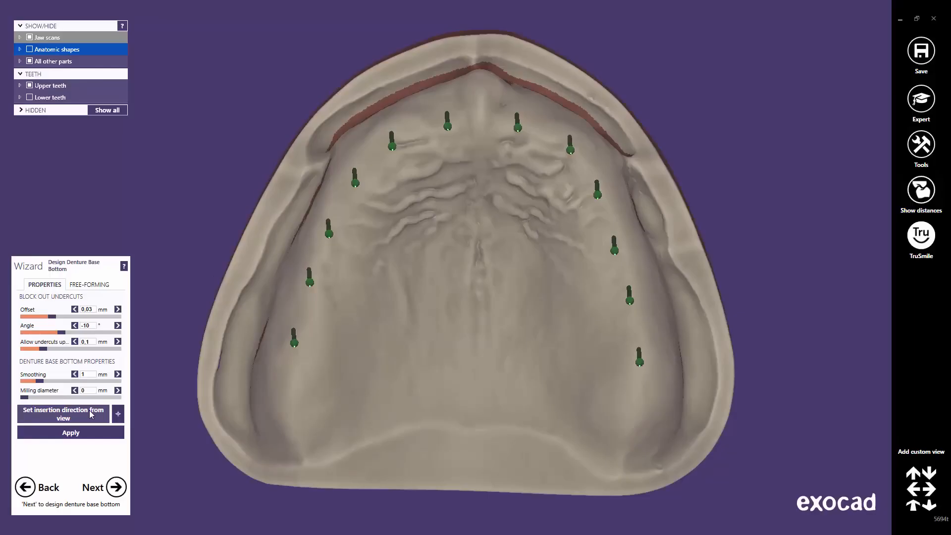
click(89, 410)
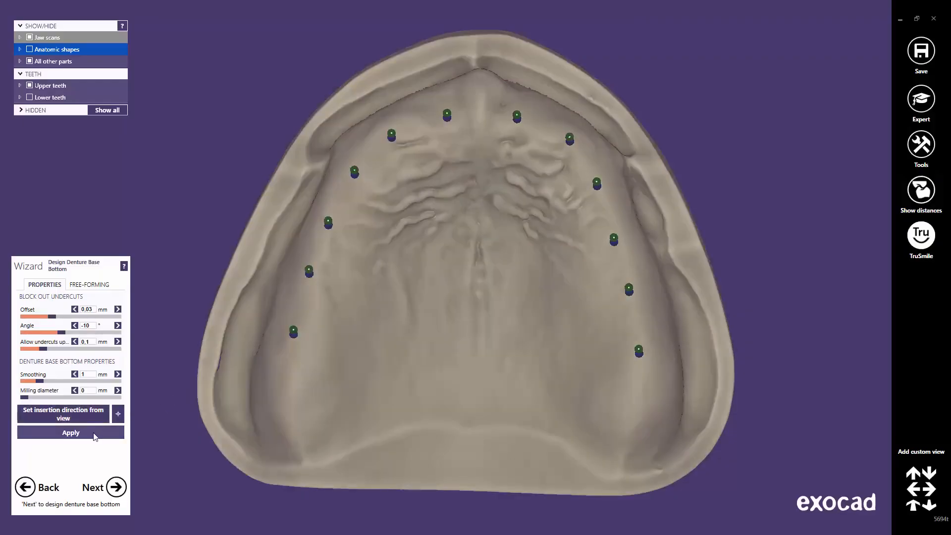
click(95, 434)
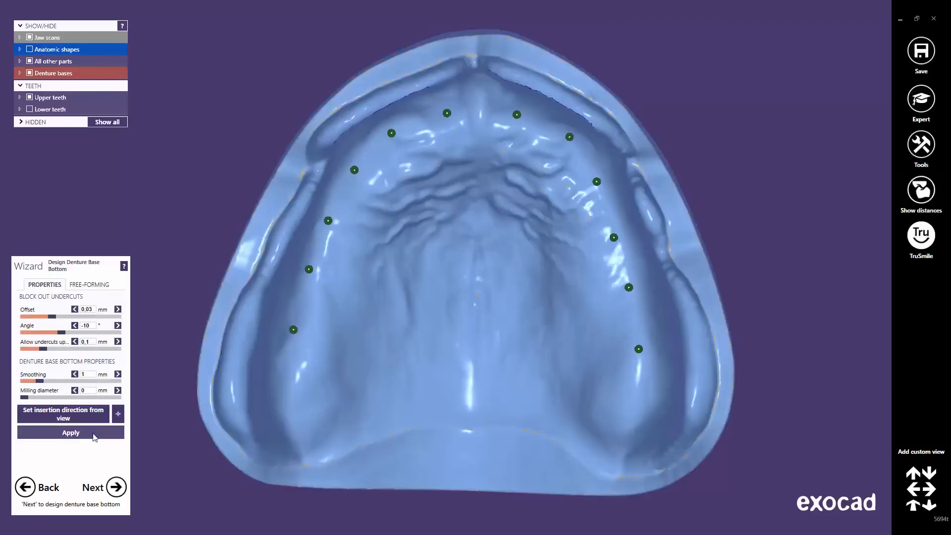
Step: Apply the block-out so the upper base bottom covers the palate and ridges
click(94, 433)
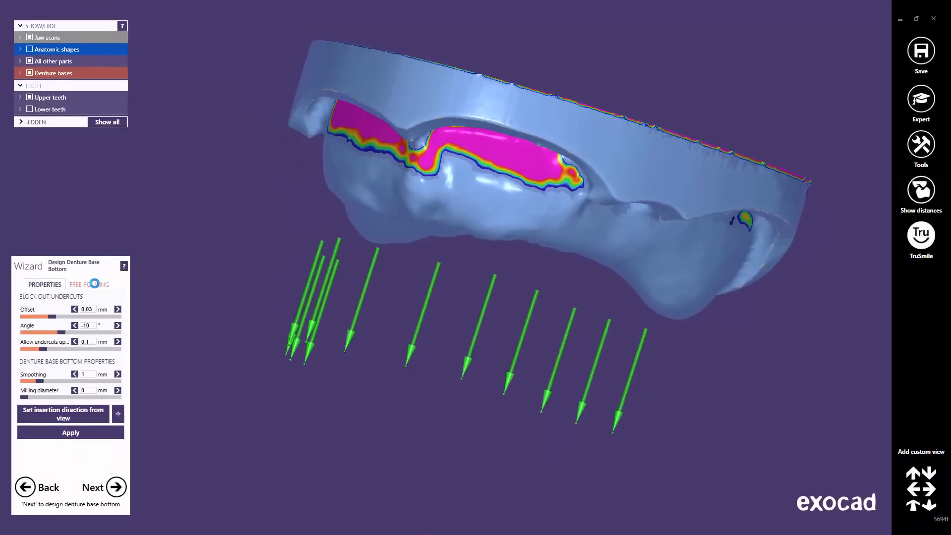
Step: In Free-Forming, raise Strength and BrushSize and erase the undercut between the pink patches
click(94, 284)
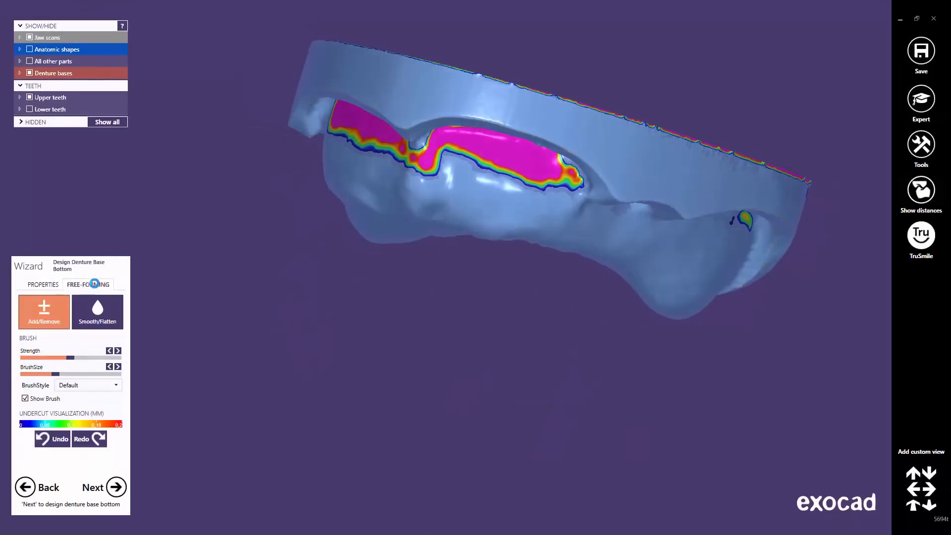
click(77, 358)
drag(56, 375, 63, 375)
scroll(467, 227, up, 5)
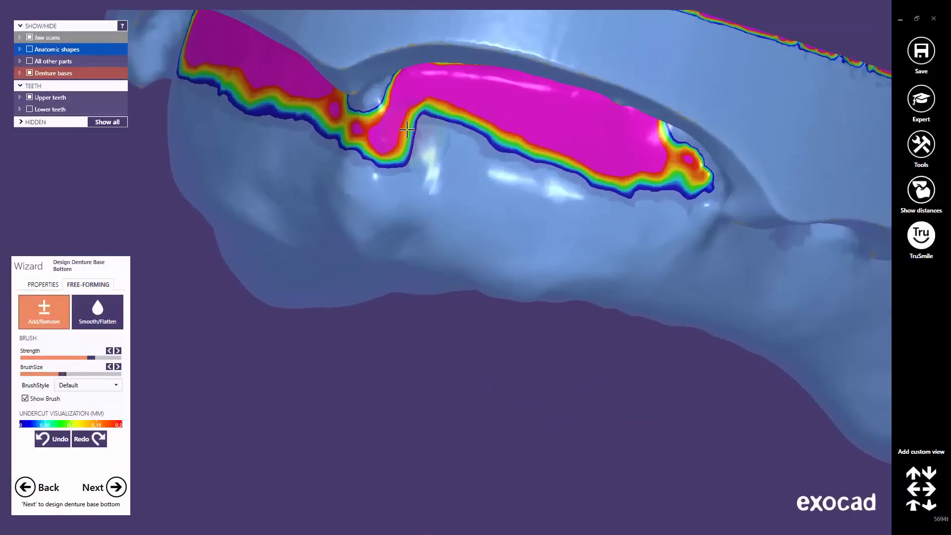
mouse_move(350, 144)
mouse_down()
mouse_move(351, 117)
mouse_move(359, 119)
mouse_up()
right_drag(364, 124, 447, 245)
mouse_move(448, 245)
mouse_down()
mouse_move(437, 248)
mouse_move(441, 297)
mouse_move(417, 240)
mouse_move(431, 286)
mouse_move(469, 230)
mouse_move(478, 247)
mouse_move(446, 268)
mouse_up()
Step: Smooth the anterior ridge surface of the upper denture base
right_drag(399, 290, 297, 317)
middle_drag(297, 317, 363, 312)
scroll(364, 314, down, 3)
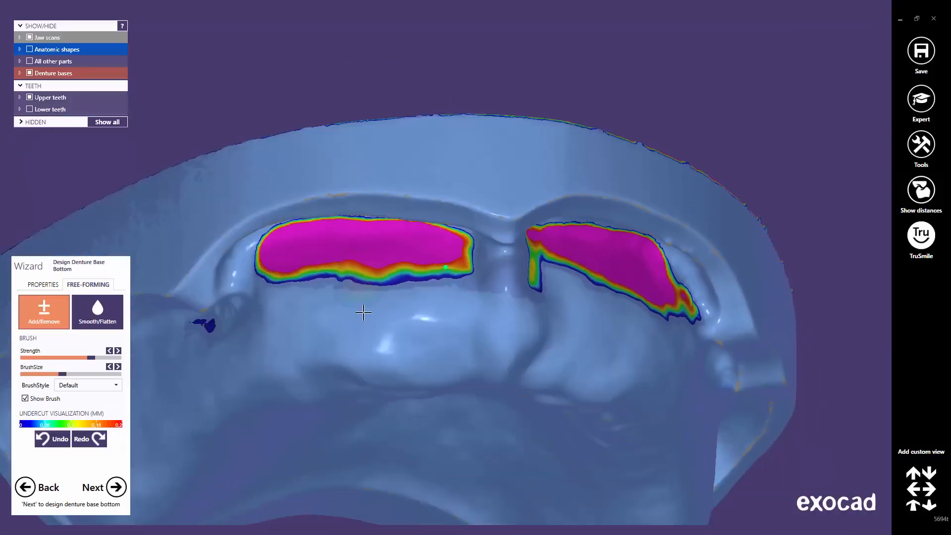
right_drag(459, 361, 461, 352)
scroll(465, 322, up, 3)
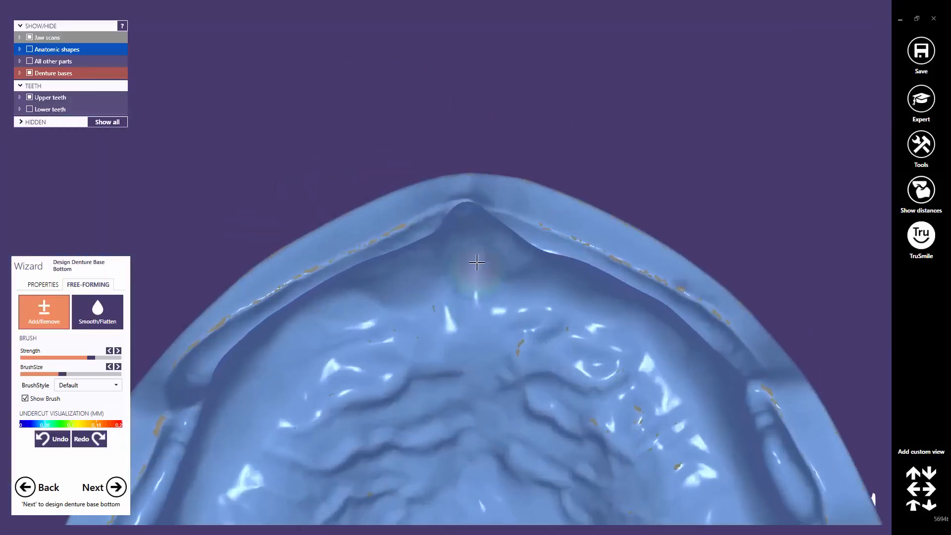
mouse_move(458, 233)
mouse_down()
mouse_move(465, 279)
mouse_move(515, 263)
mouse_move(475, 221)
mouse_move(465, 290)
mouse_up()
scroll(465, 290, down, 2)
scroll(481, 456, down, 2)
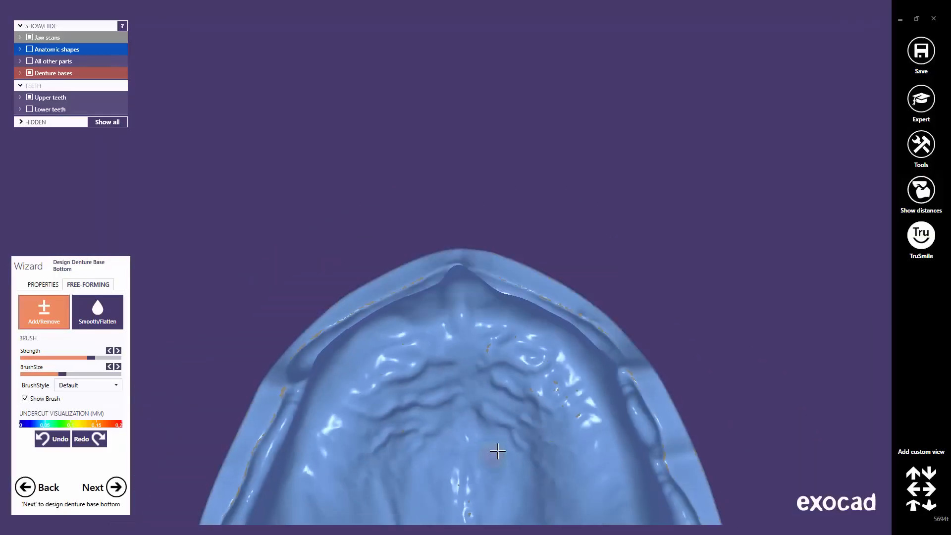
middle_drag(492, 452, 494, 244)
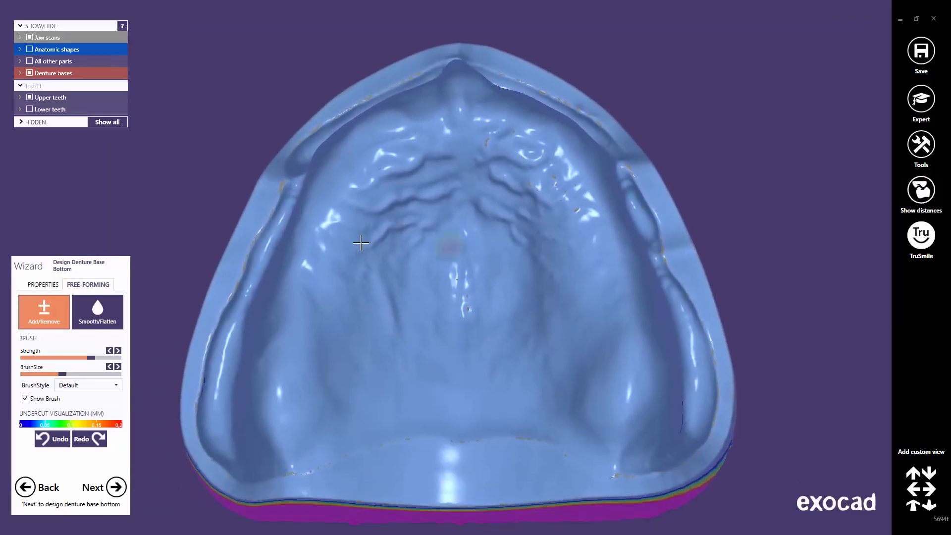
Step: Advance to the lower jaw and apply the 0.03 mm, −10° block-out to its base bottom
click(118, 490)
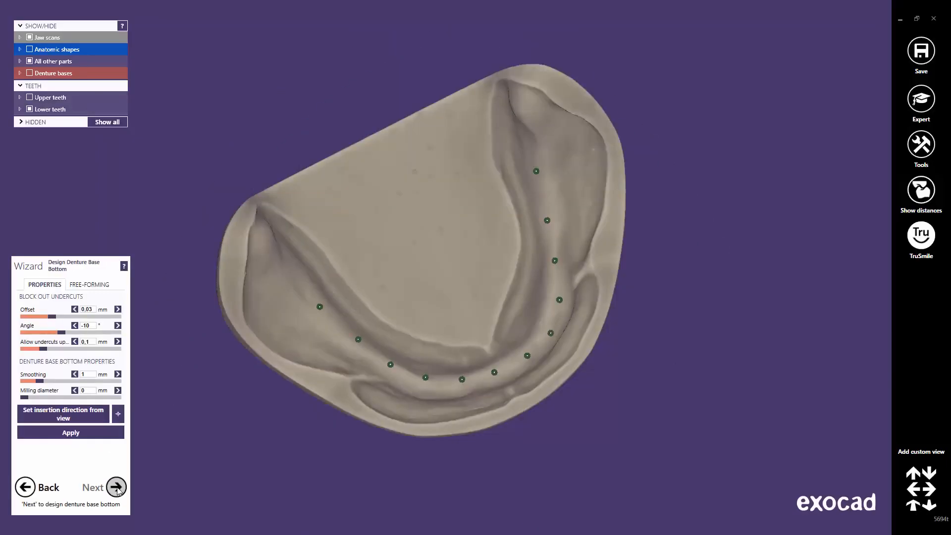
click(92, 432)
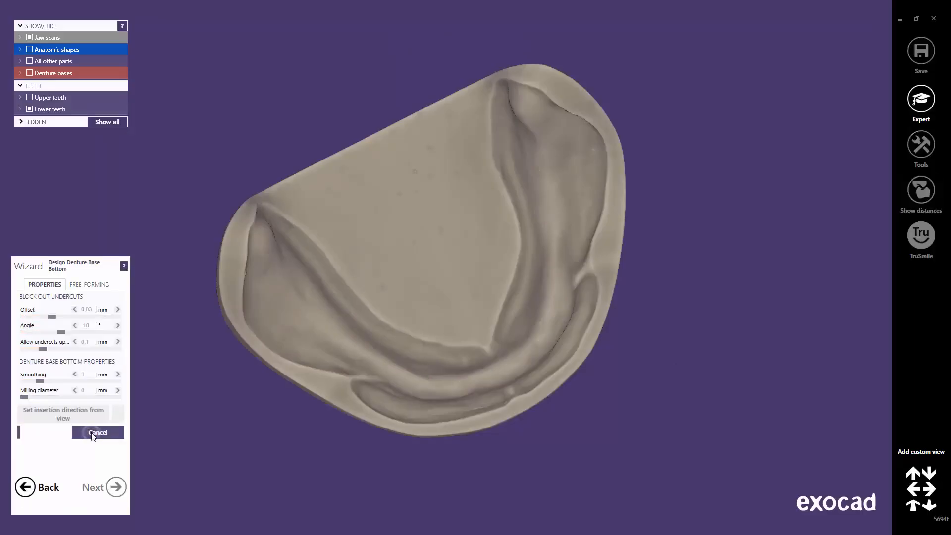
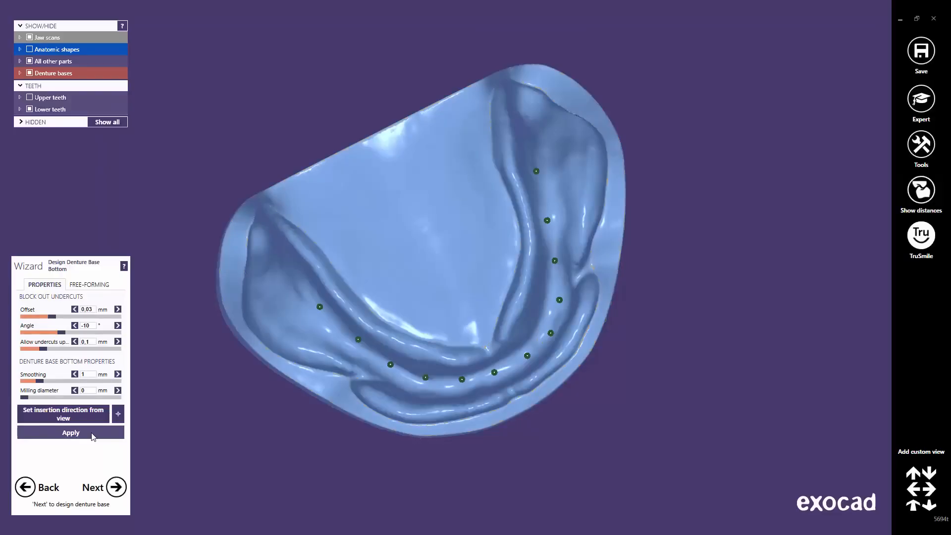
Step: Apply the undercut block-out to the lower base bottom and proceed to Design Denture Base
click(71, 432)
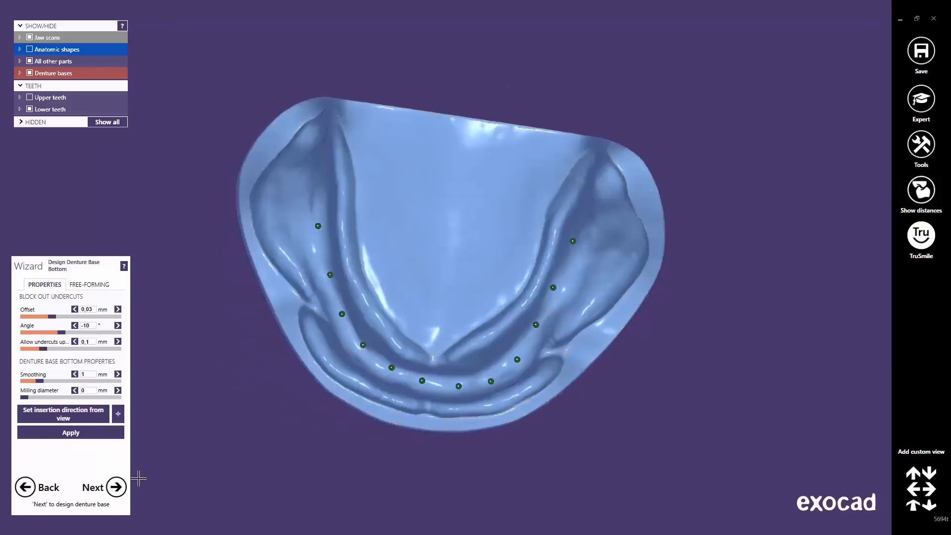
click(117, 487)
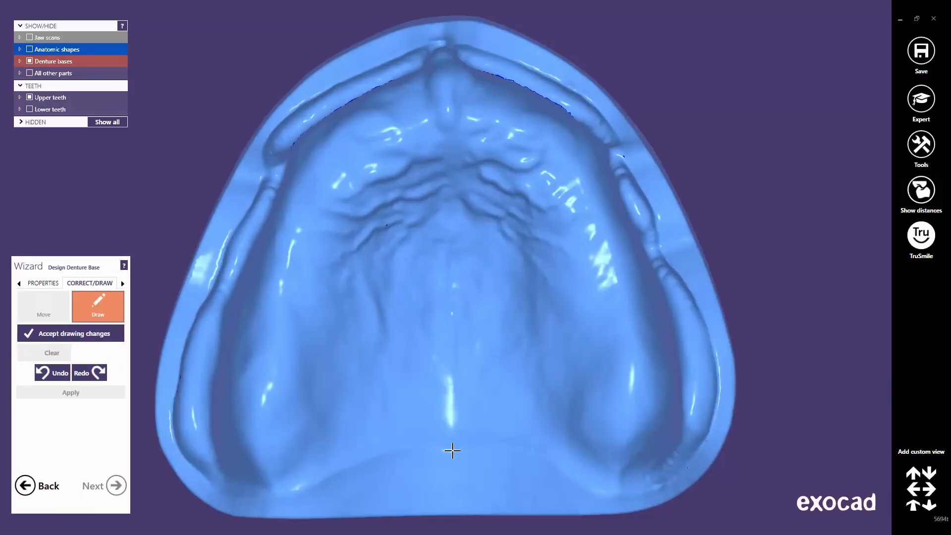
Step: Trace the upper denture base margin around the jaw, then adjust and add points on the right margin
mouse_move(452, 451)
mouse_down()
mouse_move(365, 453)
mouse_move(305, 485)
mouse_move(239, 493)
mouse_move(190, 462)
mouse_move(172, 415)
mouse_move(194, 325)
mouse_move(257, 195)
mouse_move(273, 130)
mouse_move(325, 88)
mouse_move(442, 37)
mouse_move(522, 62)
mouse_move(600, 110)
mouse_move(663, 255)
mouse_move(693, 300)
mouse_move(717, 389)
mouse_move(697, 451)
mouse_move(658, 480)
mouse_move(617, 490)
mouse_move(584, 488)
mouse_move(563, 466)
mouse_move(512, 445)
mouse_move(453, 450)
mouse_up()
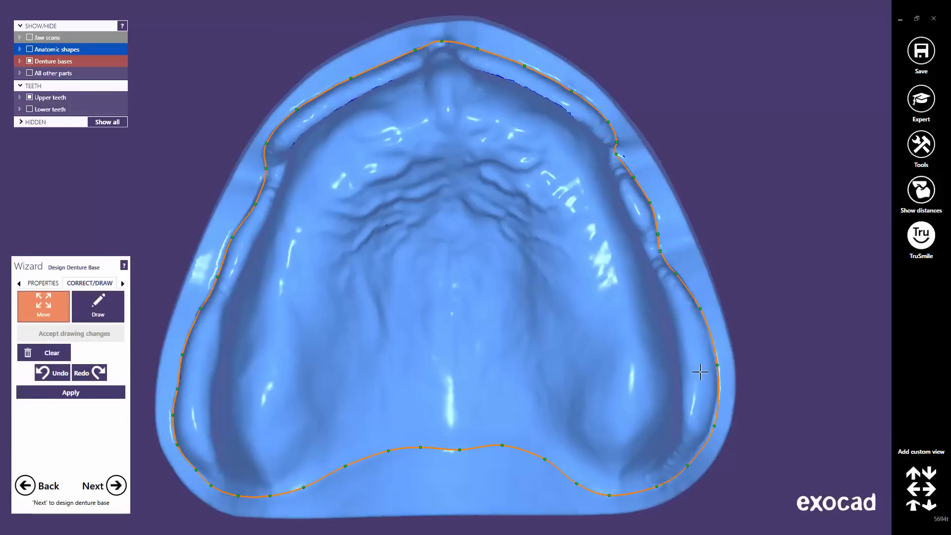
drag(714, 426, 711, 425)
drag(716, 366, 718, 378)
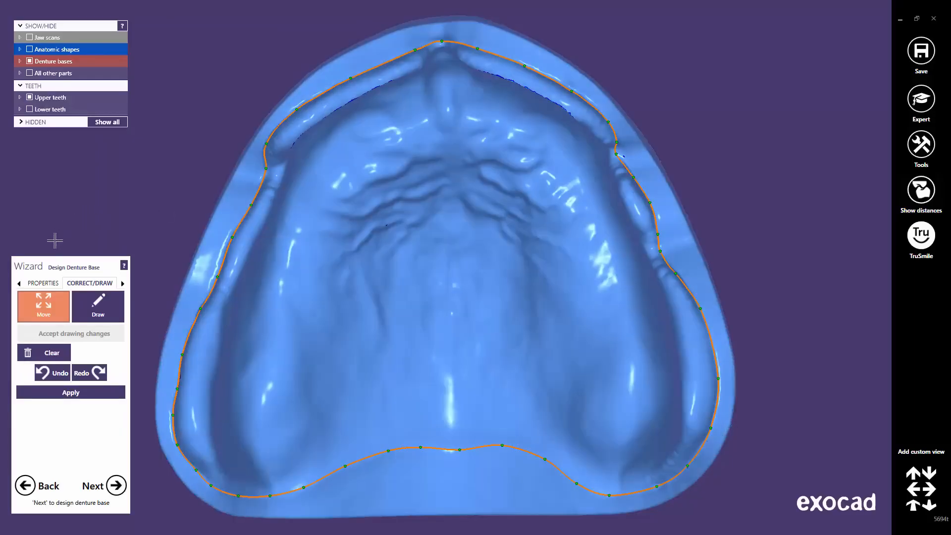
Step: Generate the upper pink base with 2 mm thickness and 5 mm smoothing, then continue to the lower jaw
click(41, 285)
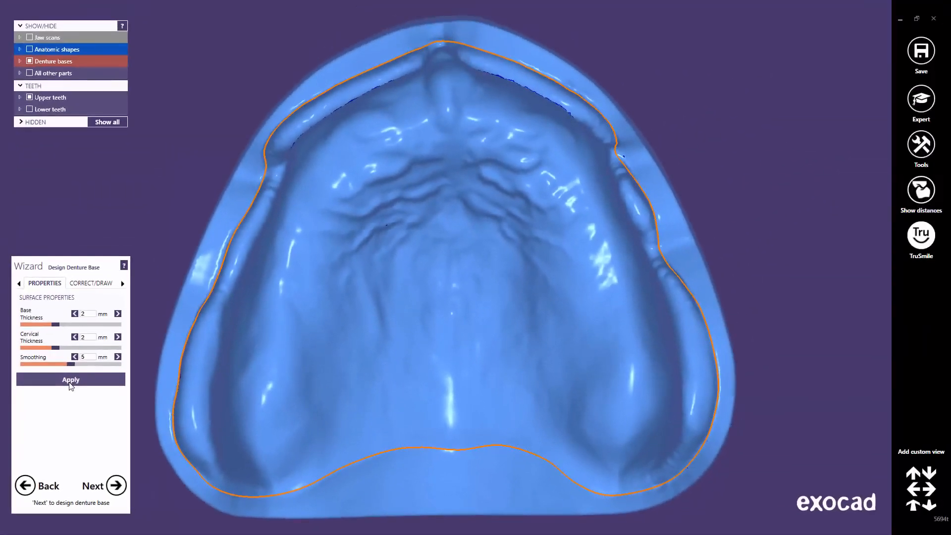
click(71, 381)
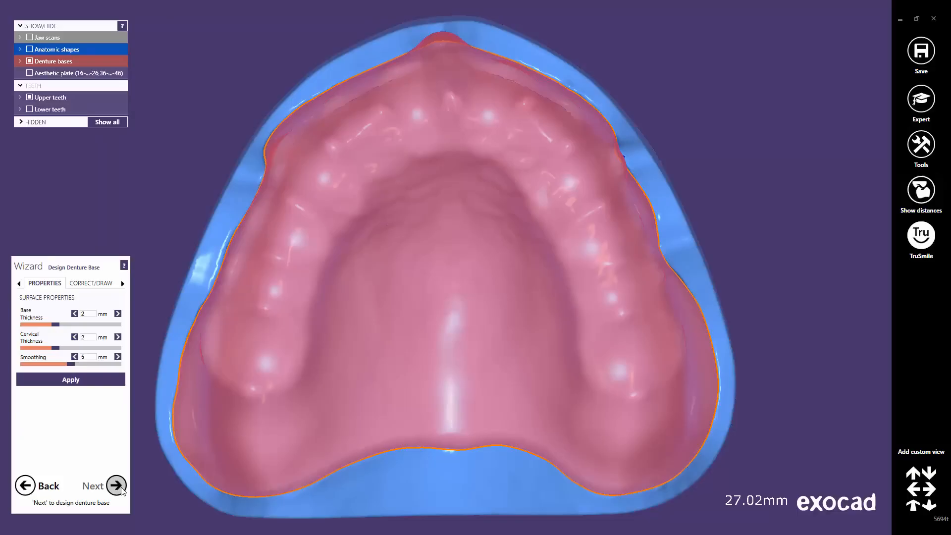
click(117, 486)
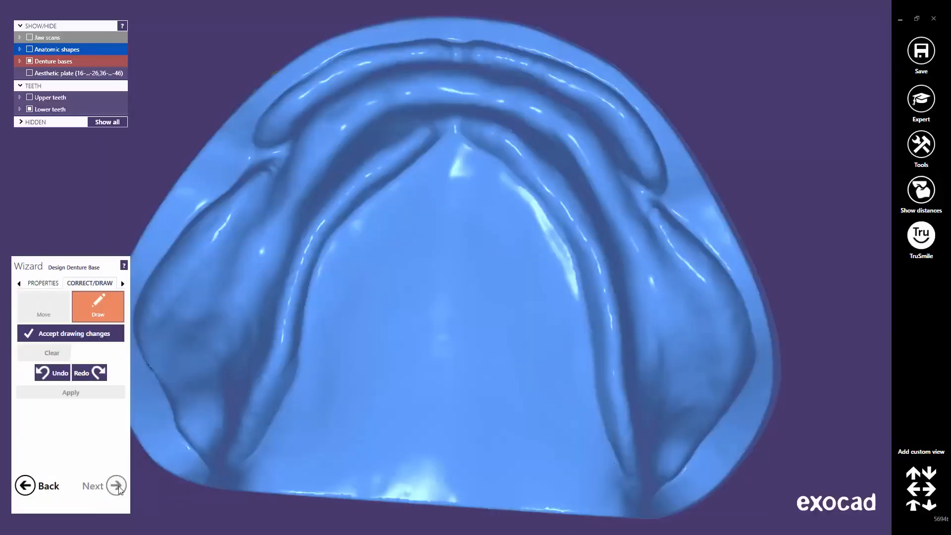
Step: Switch to DETECT mode and place margin points around the lower jaw's left, right and front flanges
click(123, 283)
click(48, 282)
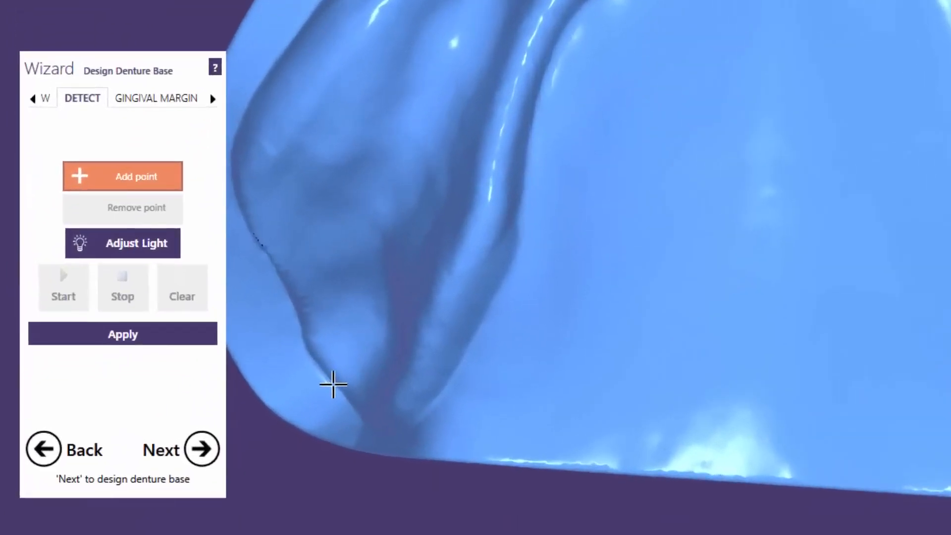
click(192, 449)
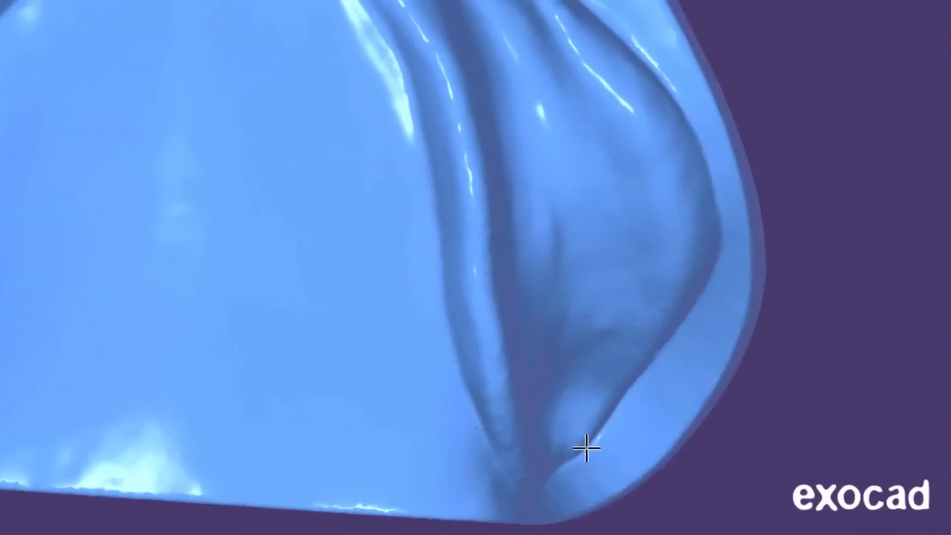
click(586, 450)
click(693, 131)
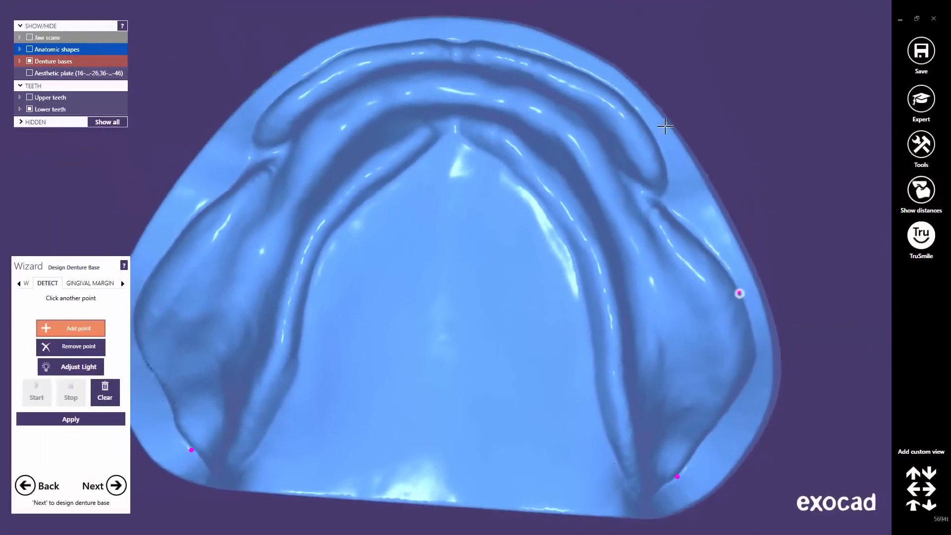
click(578, 70)
click(354, 53)
click(174, 243)
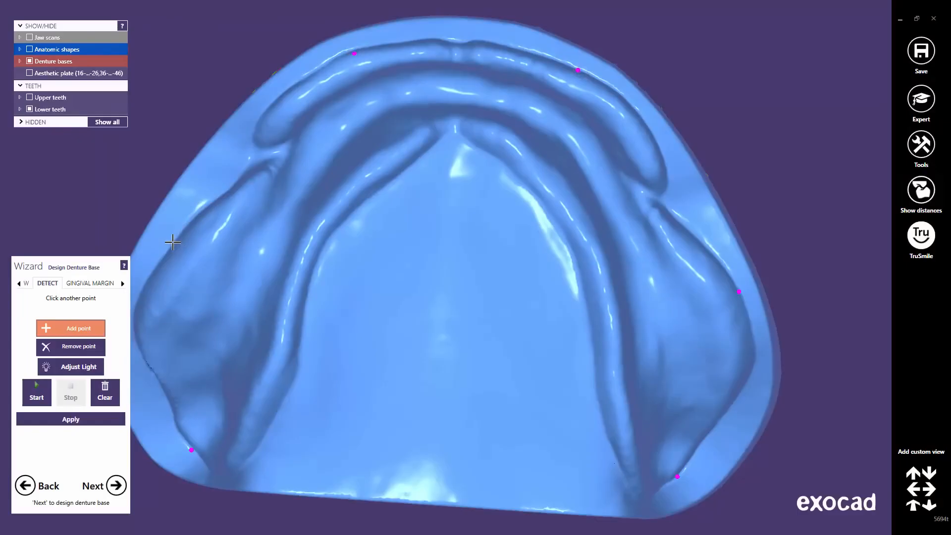
Step: Mark points on both lingual ridges and run the automatic margin detection
click(307, 303)
click(586, 302)
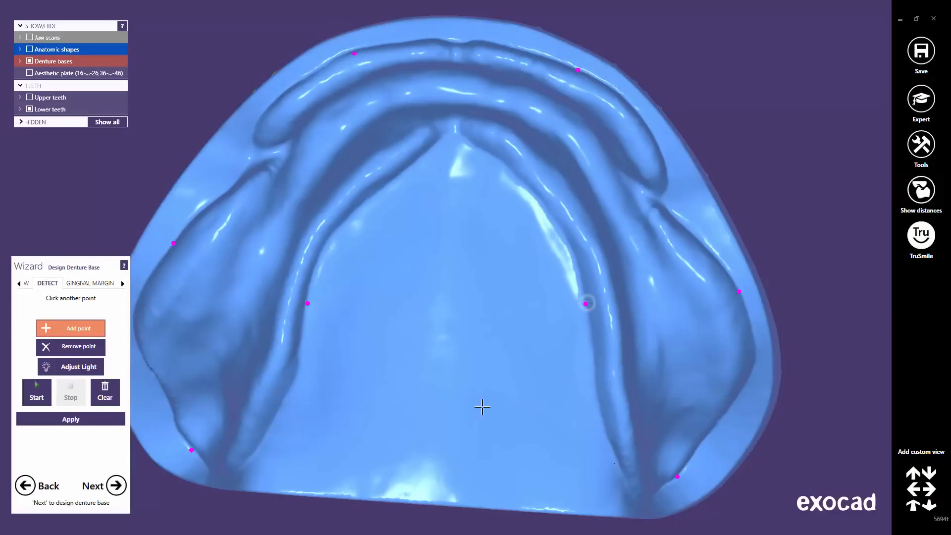
click(37, 392)
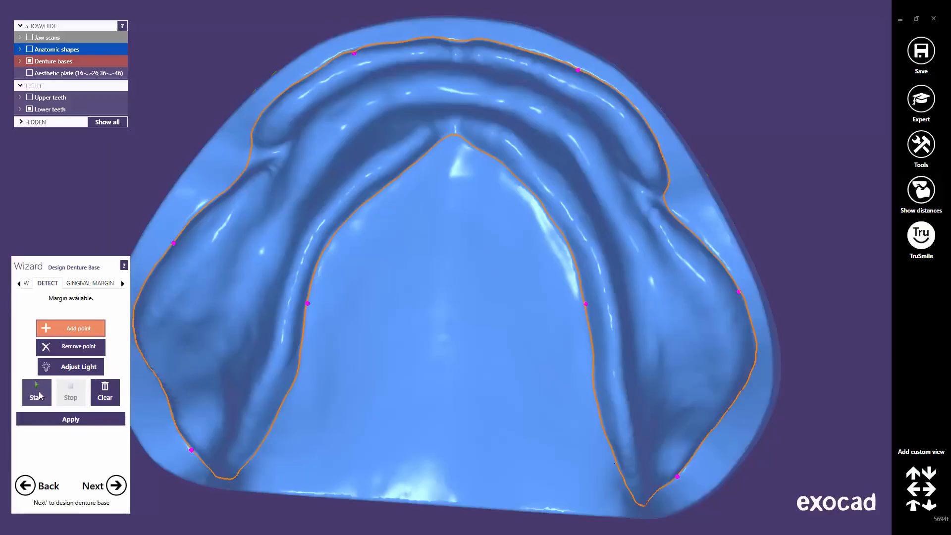
click(20, 285)
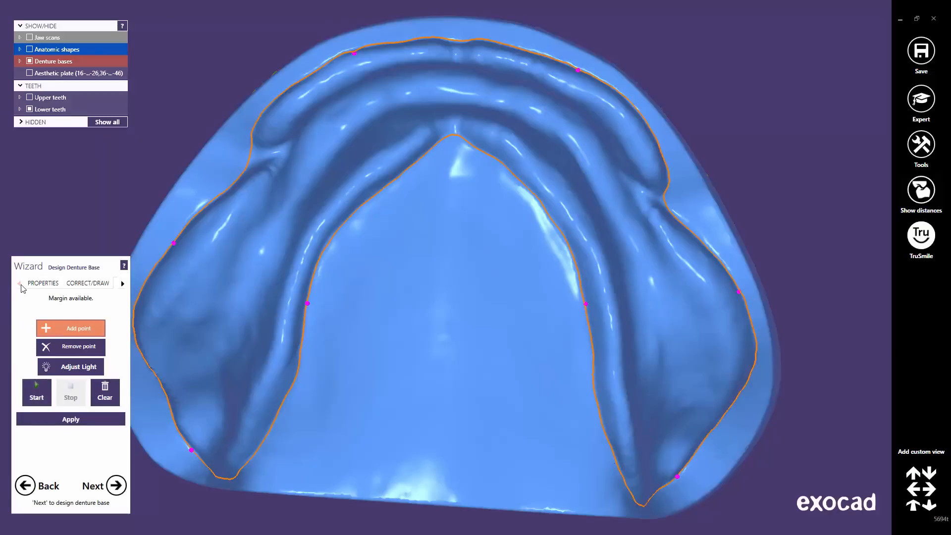
Step: Apply the PROPERTIES settings to generate the lower pink base, check it from several angles, and continue
click(43, 284)
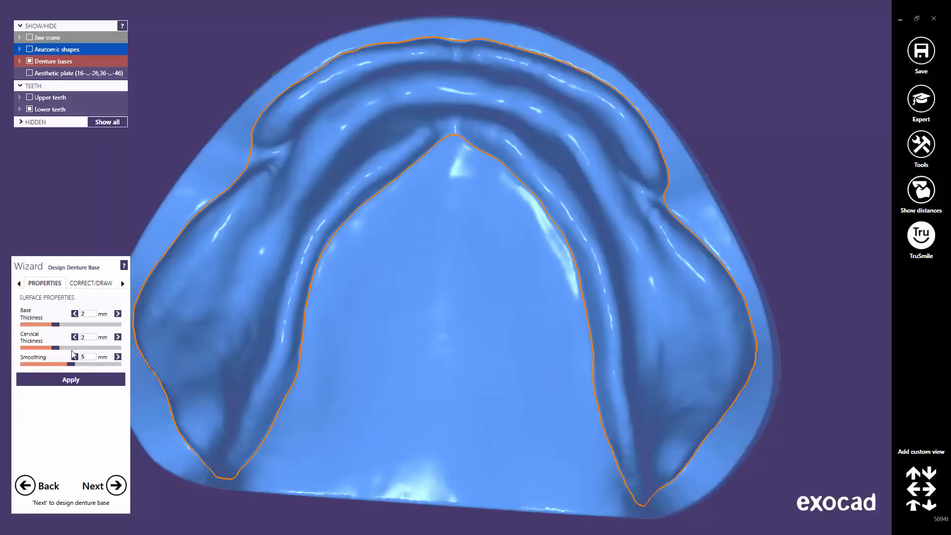
click(74, 380)
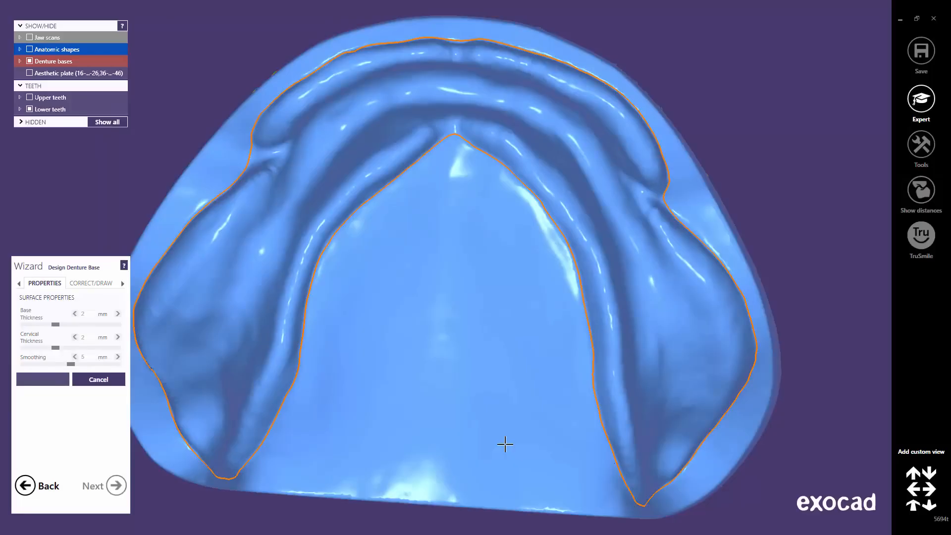
mouse_move(505, 447)
right_down()
mouse_move(496, 443)
mouse_move(505, 448)
right_up()
middle_drag(497, 449, 548, 470)
scroll(548, 469, down, 3)
right_drag(549, 429, 550, 428)
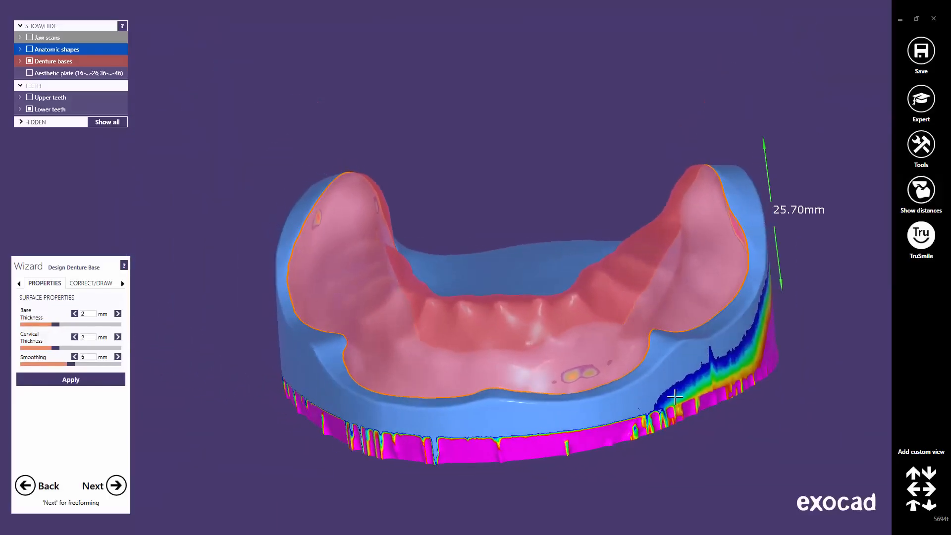
middle_drag(675, 397, 639, 405)
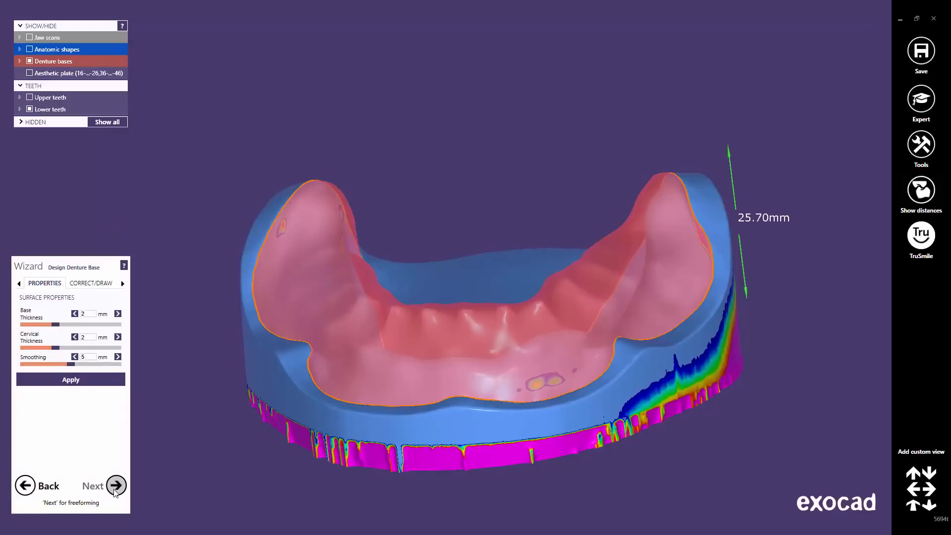
click(115, 486)
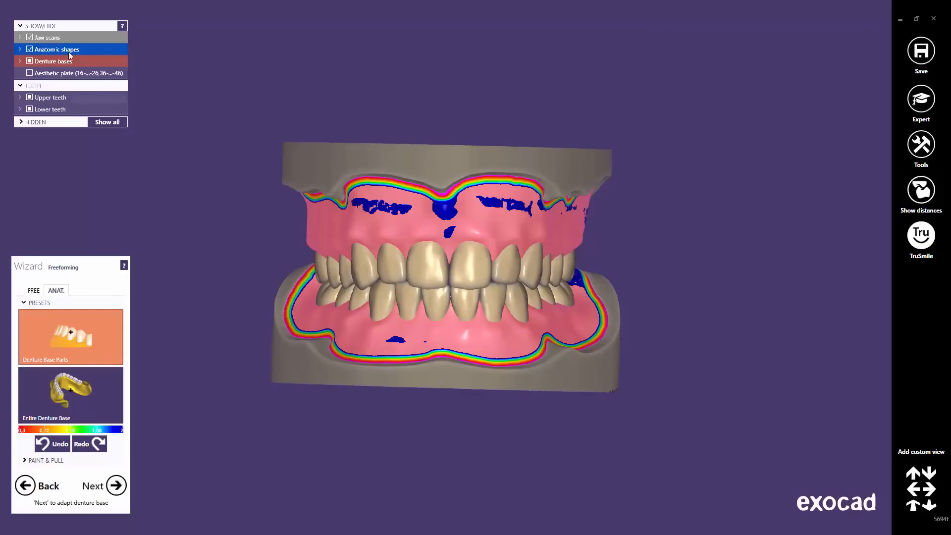
Step: Hide the jaw scans, enable TruSmile rendering, and select the Entire Denture Base preset
click(30, 38)
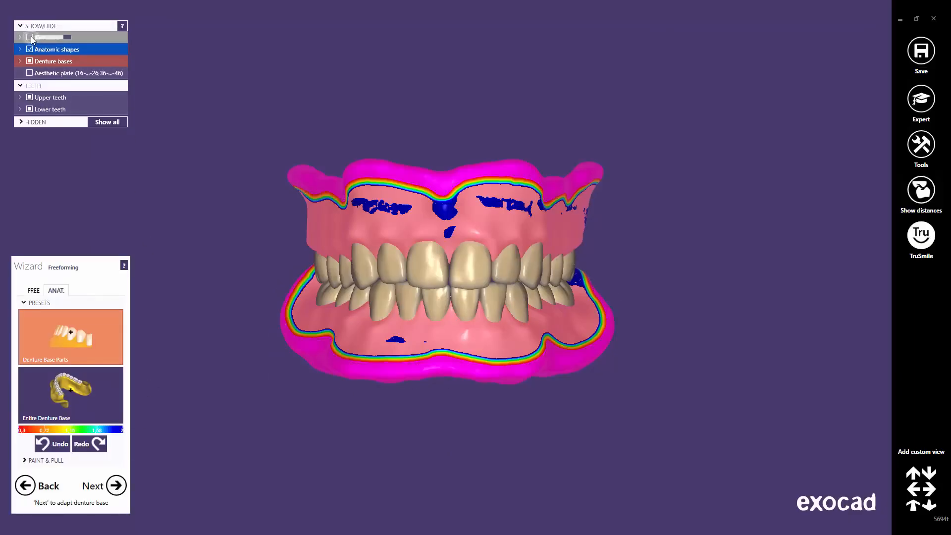
click(930, 246)
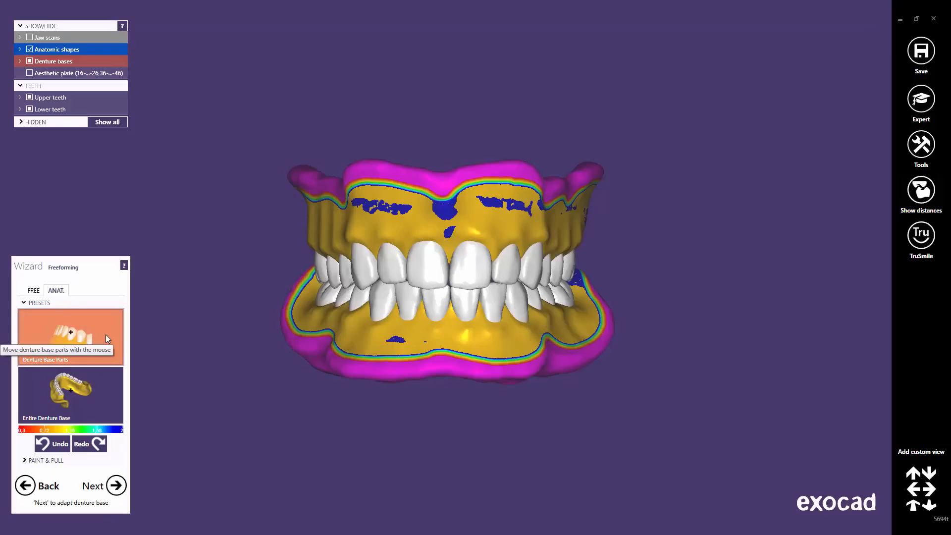
click(100, 399)
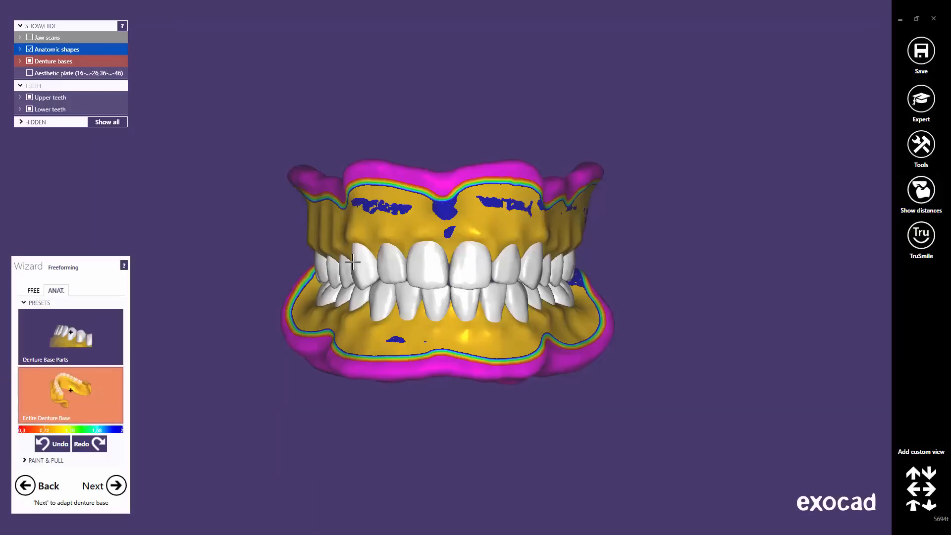
right_drag(352, 262, 416, 259)
scroll(416, 259, up, 5)
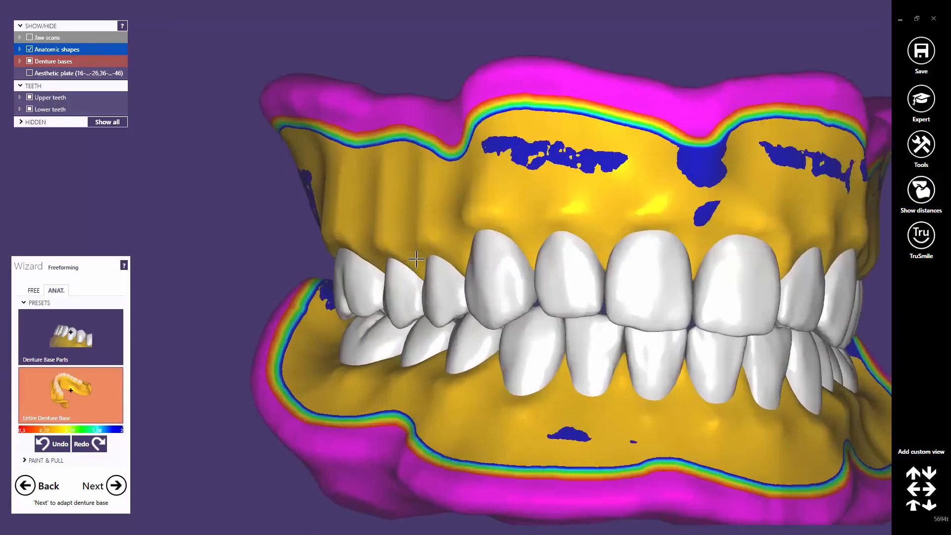
scroll(416, 259, up, 1)
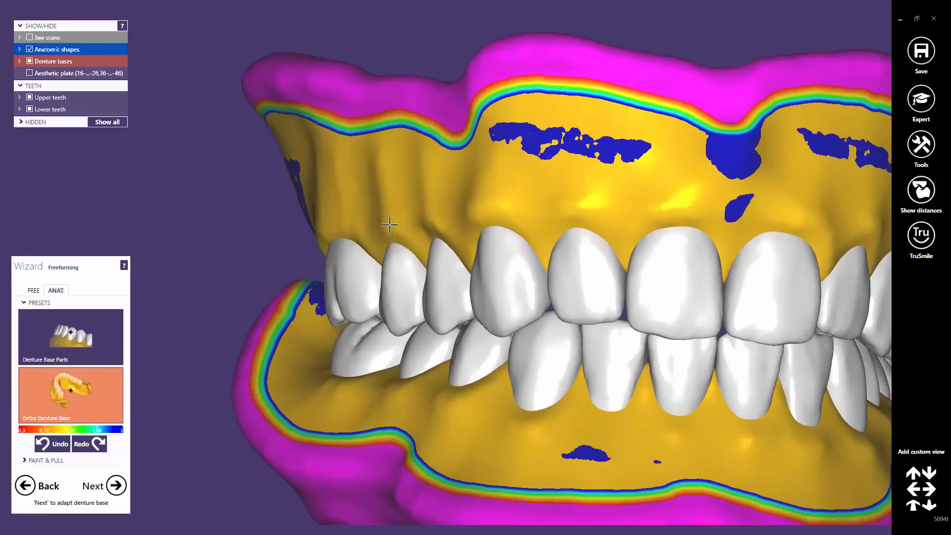
Step: Sculpt the upper gum above the canine, lateral and central incisors to thicken it
right_drag(389, 225, 458, 237)
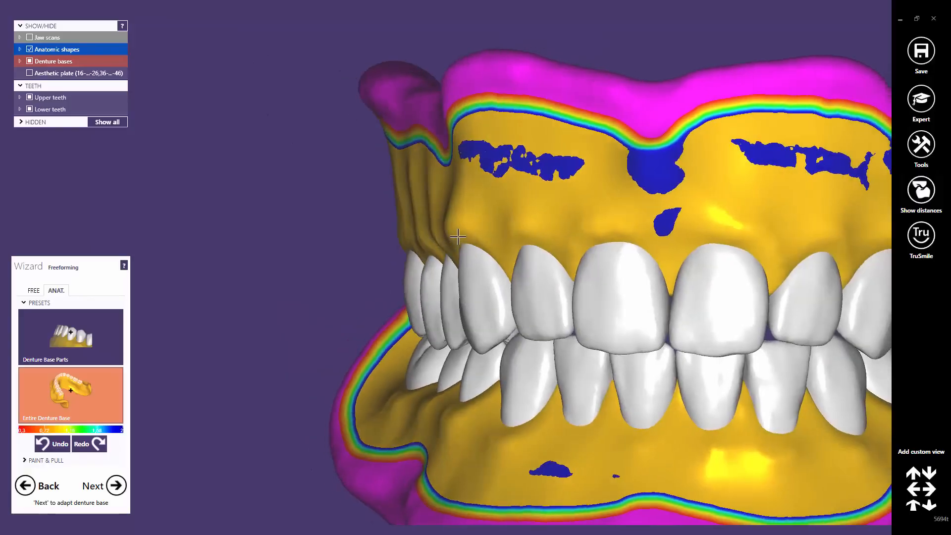
mouse_move(458, 236)
mouse_down()
mouse_move(469, 225)
mouse_move(473, 233)
mouse_up()
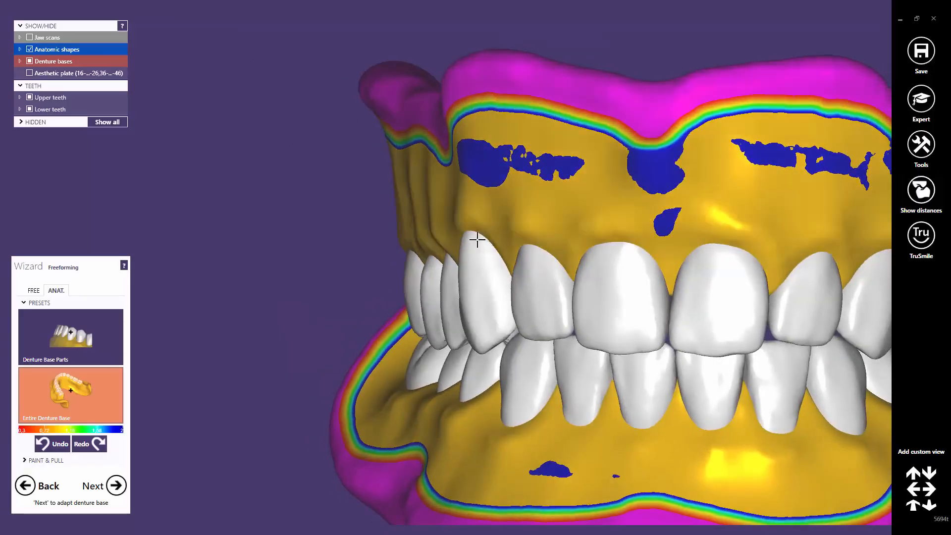
mouse_move(477, 240)
right_down()
mouse_move(499, 278)
mouse_move(492, 248)
right_up()
drag(465, 214, 467, 207)
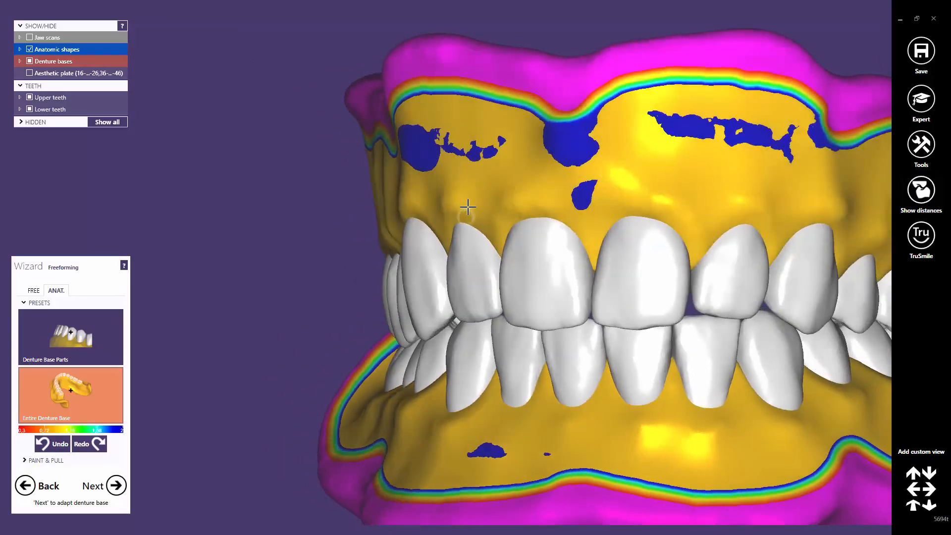
mouse_move(471, 204)
right_down()
mouse_move(497, 250)
mouse_move(467, 220)
right_up()
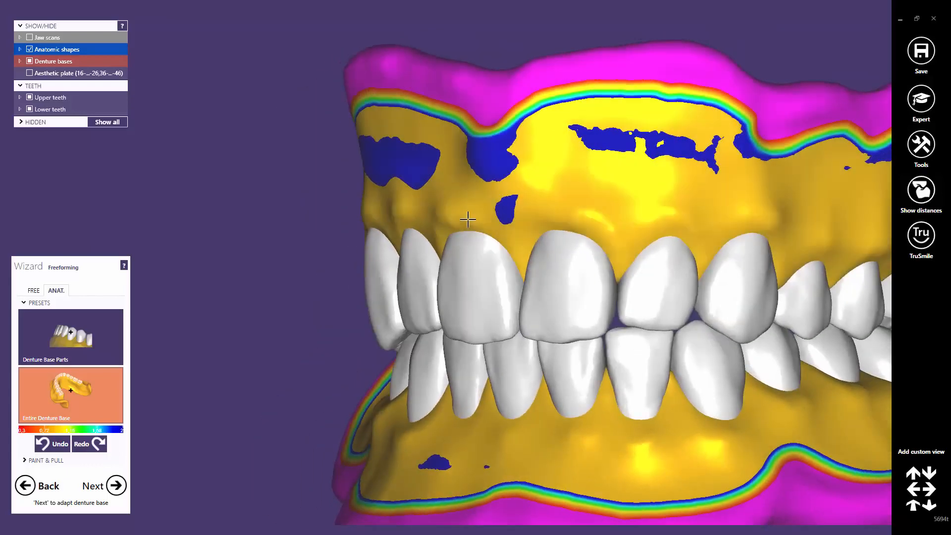
mouse_move(470, 214)
mouse_down()
mouse_move(498, 212)
mouse_move(501, 248)
mouse_up()
mouse_move(563, 265)
right_down()
mouse_move(579, 262)
mouse_move(522, 247)
mouse_move(549, 276)
mouse_move(515, 229)
mouse_move(529, 276)
mouse_move(496, 224)
mouse_move(471, 242)
mouse_move(489, 258)
right_up()
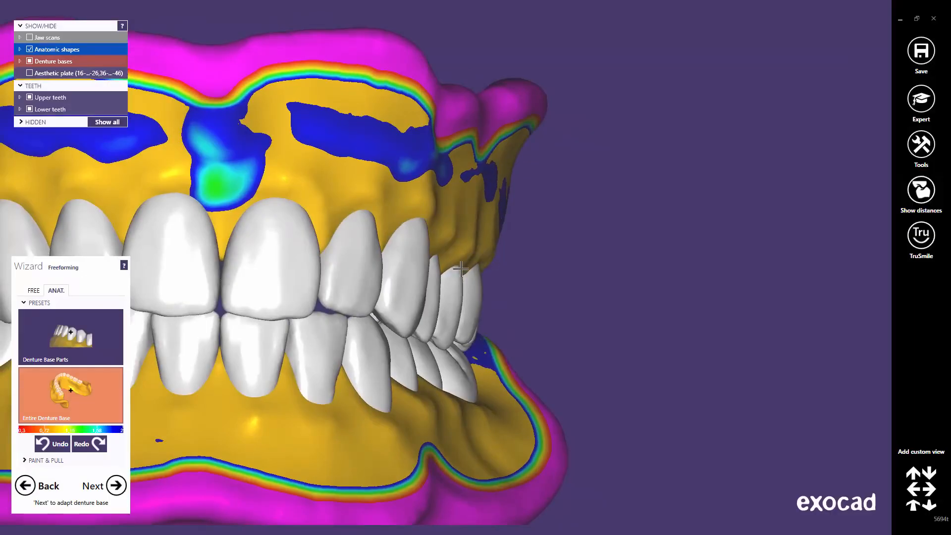
Step: Build up the lower front gum and margin, then return to a frontal overview
middle_drag(489, 422, 606, 381)
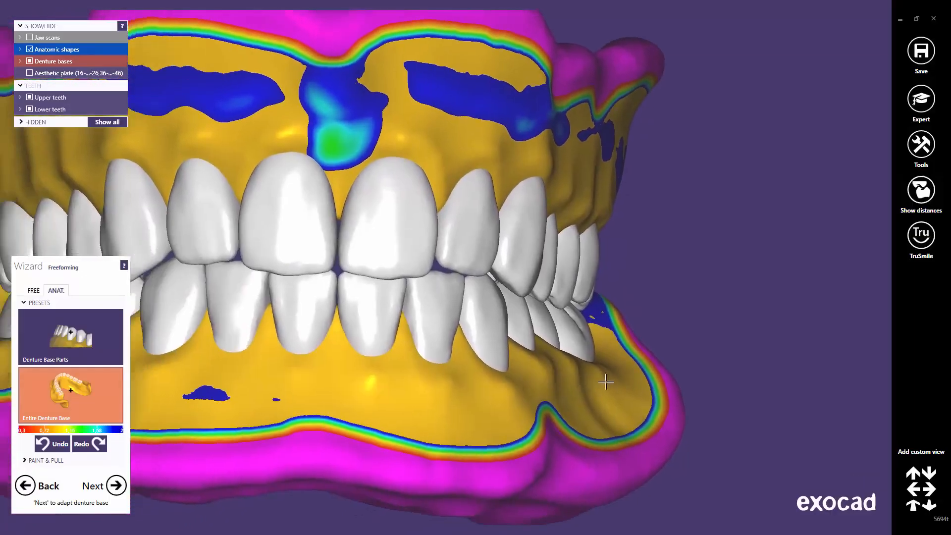
right_drag(606, 382, 635, 344)
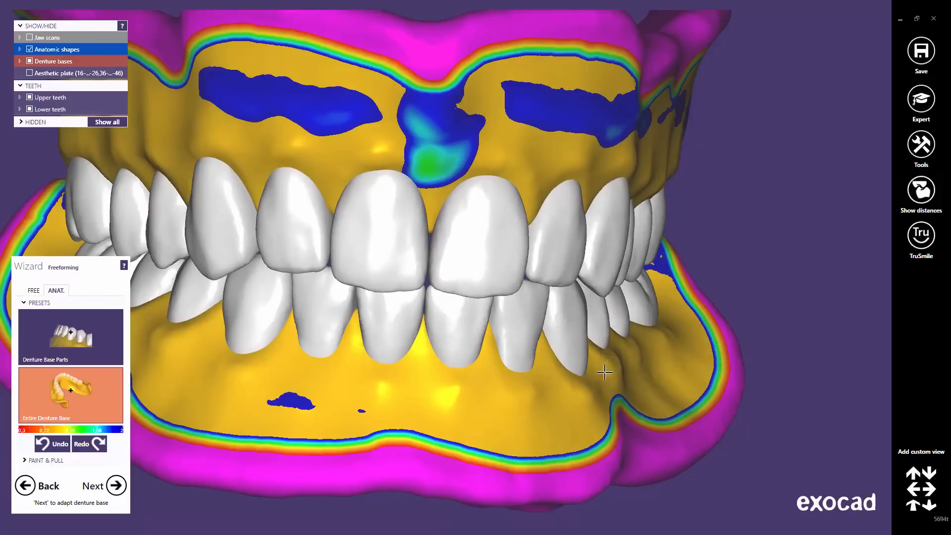
middle_click(567, 401)
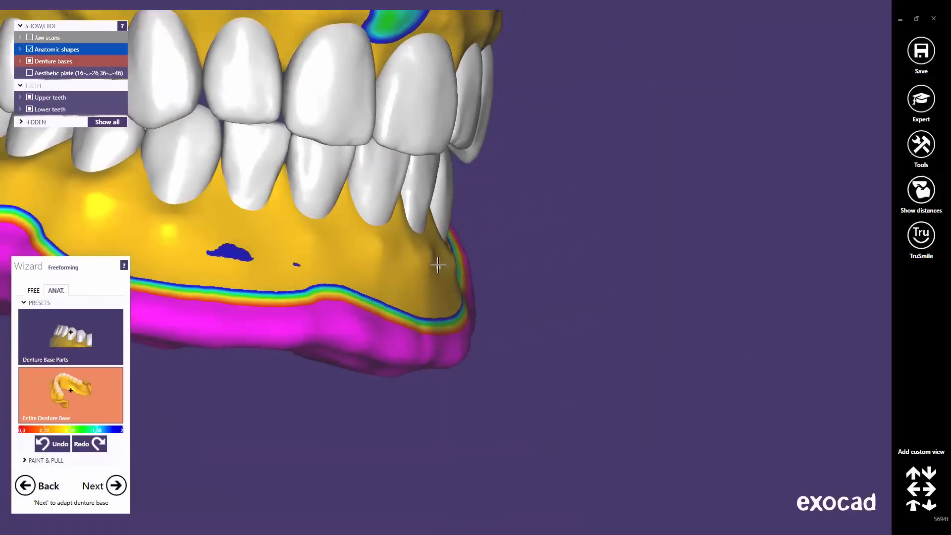
mouse_move(438, 265)
mouse_down()
mouse_move(429, 272)
mouse_move(401, 250)
mouse_move(406, 259)
mouse_move(434, 254)
mouse_move(374, 251)
mouse_up()
middle_click(365, 257)
middle_click(400, 257)
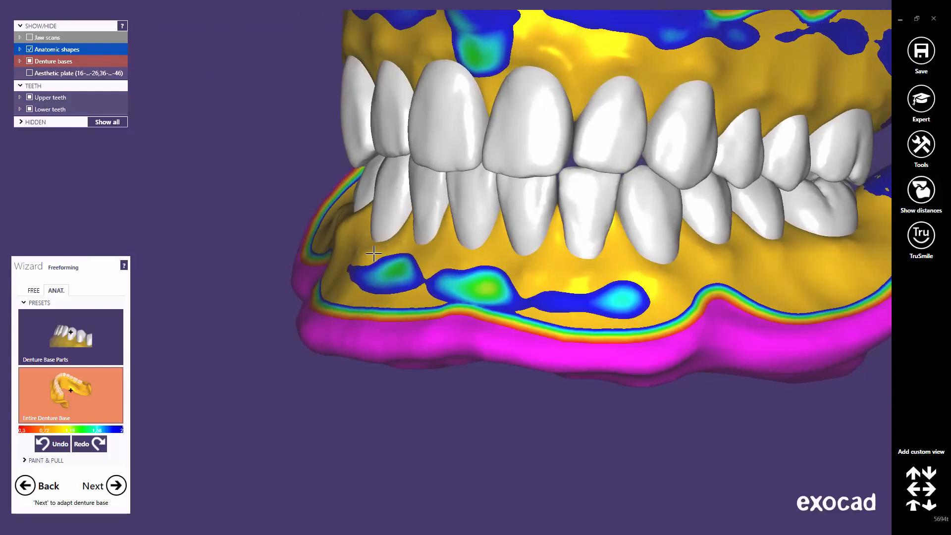
middle_click(374, 252)
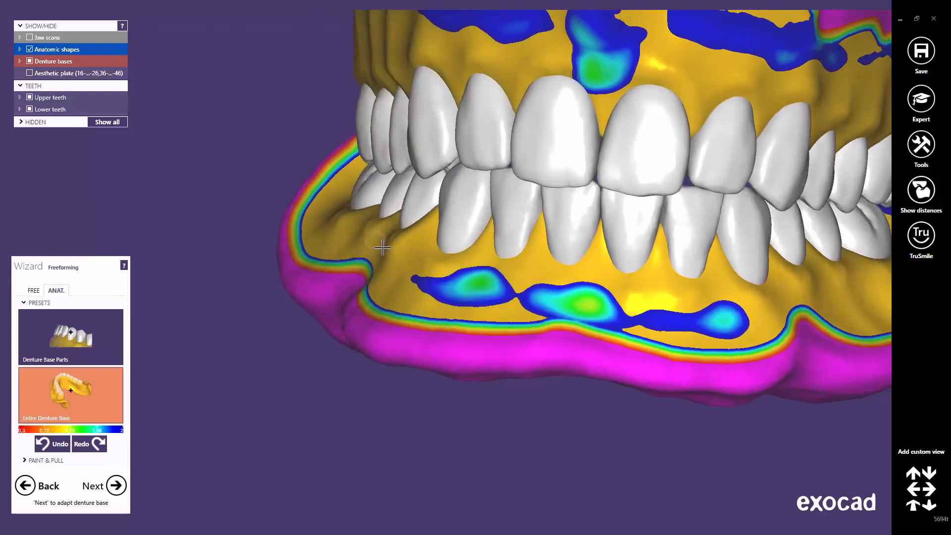
mouse_move(360, 228)
mouse_down()
mouse_move(352, 221)
mouse_move(357, 231)
mouse_move(372, 227)
mouse_up()
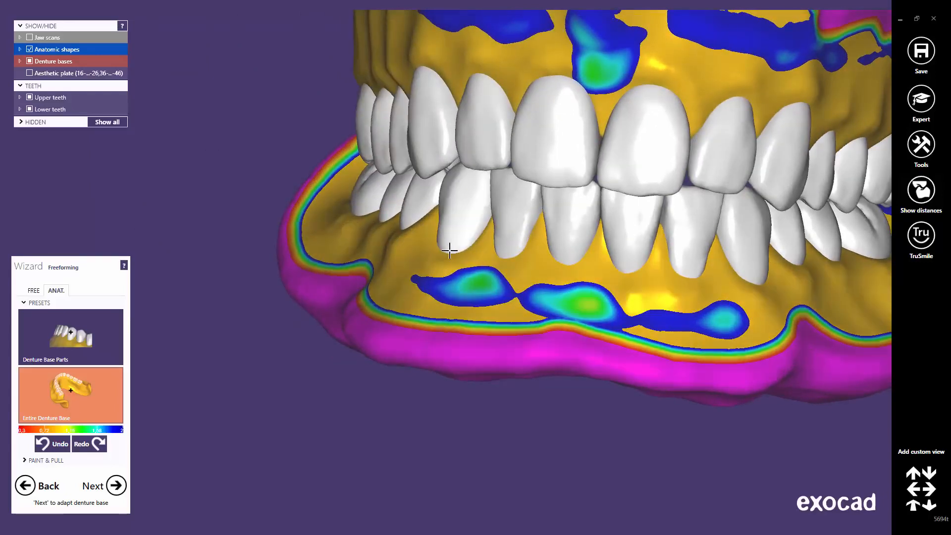
middle_click(450, 250)
click(915, 506)
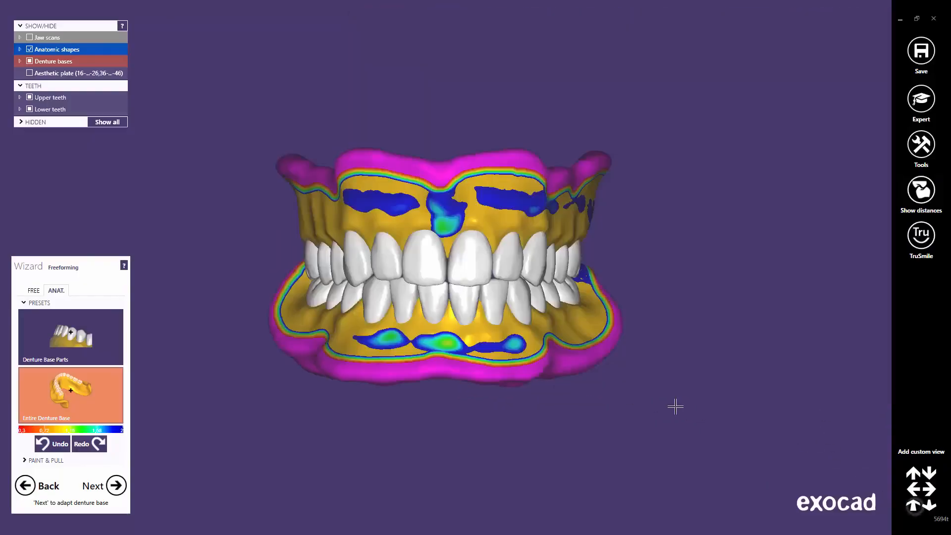
scroll(419, 260, up, 5)
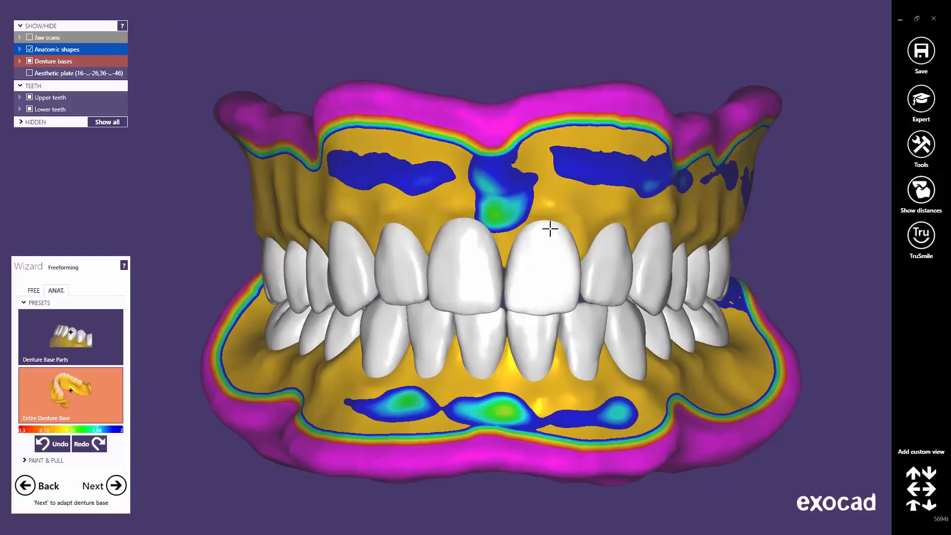
right_drag(605, 240, 623, 246)
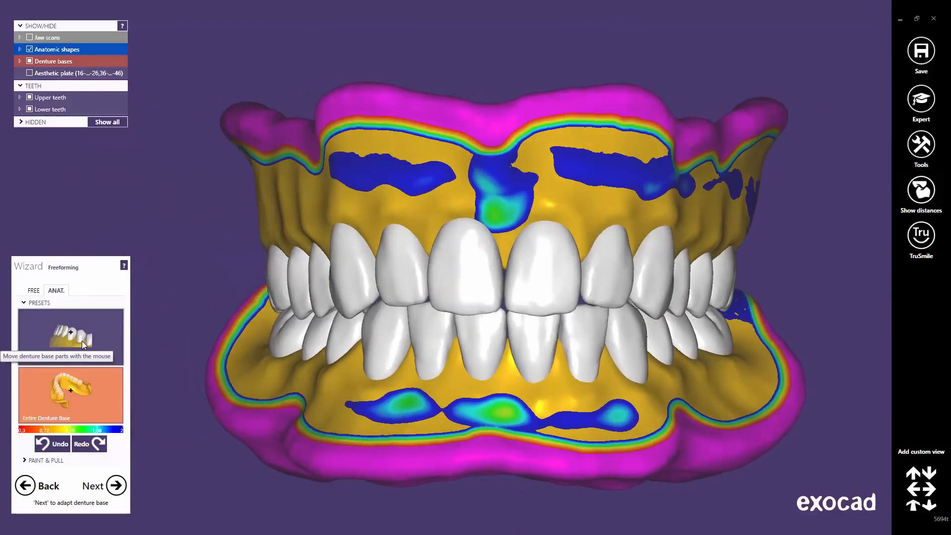
Step: Select the Denture Base Parts preset and review the dentures from frontal and oblique angles
click(81, 341)
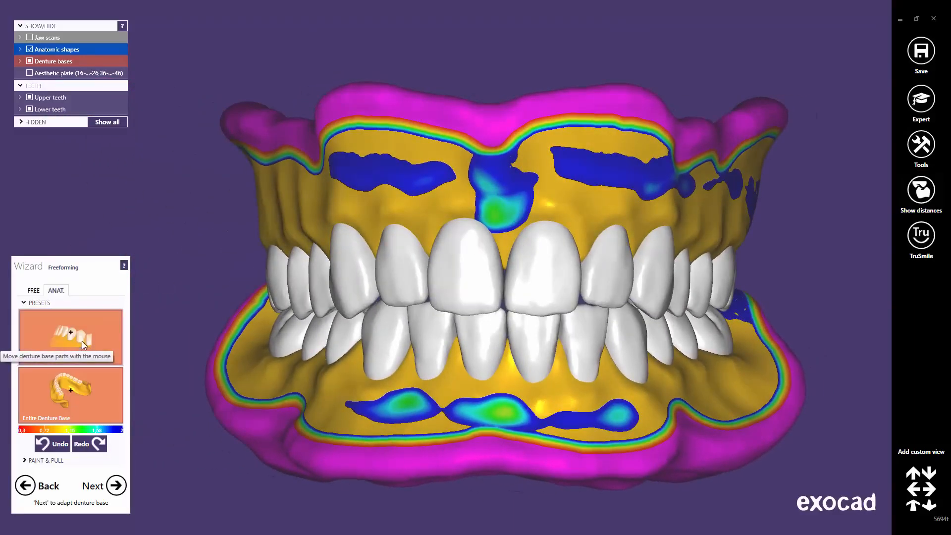
middle_click(504, 251)
right_drag(505, 273, 473, 274)
scroll(473, 274, up, 3)
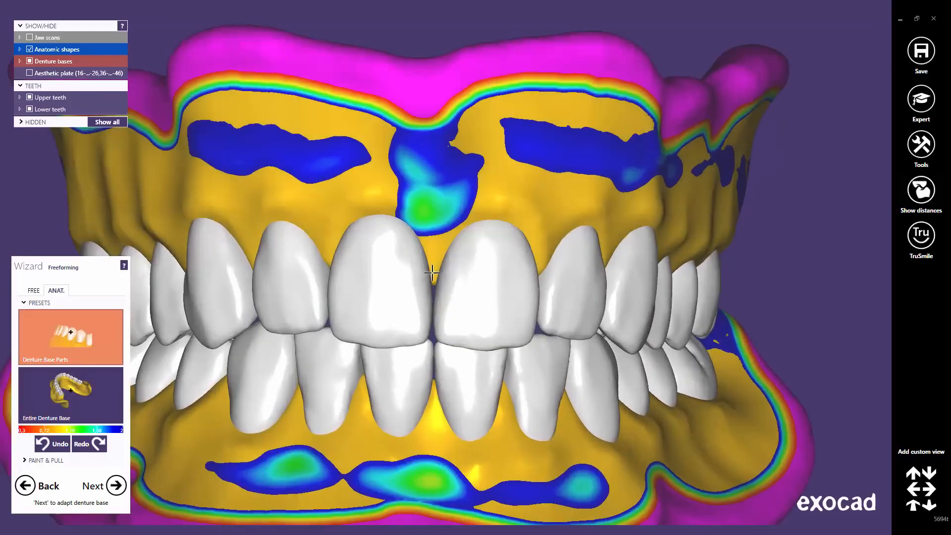
right_drag(584, 296, 488, 278)
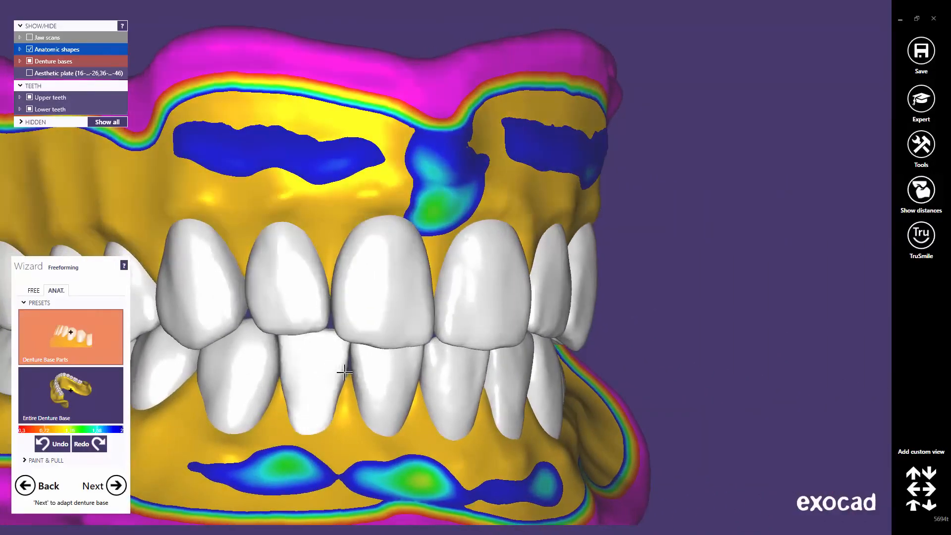
right_drag(403, 382, 443, 276)
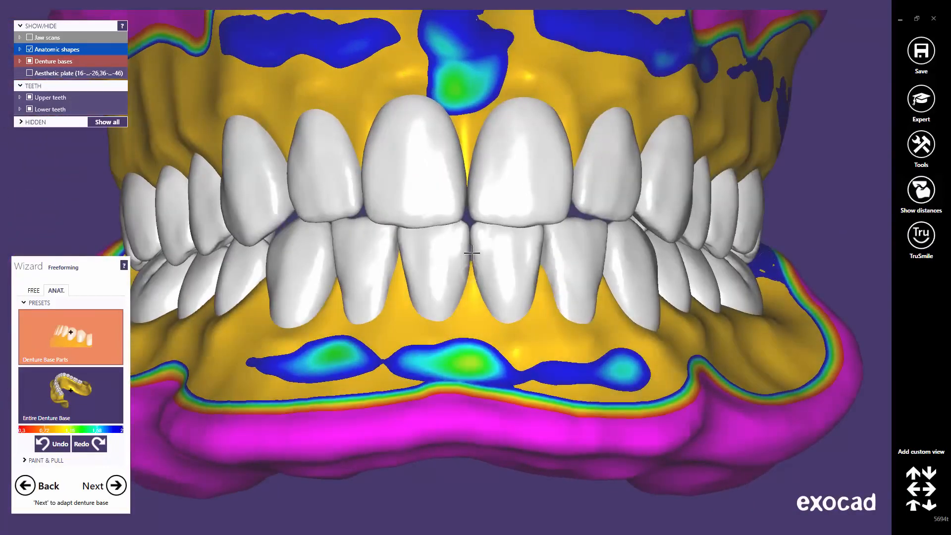
right_drag(513, 269, 416, 275)
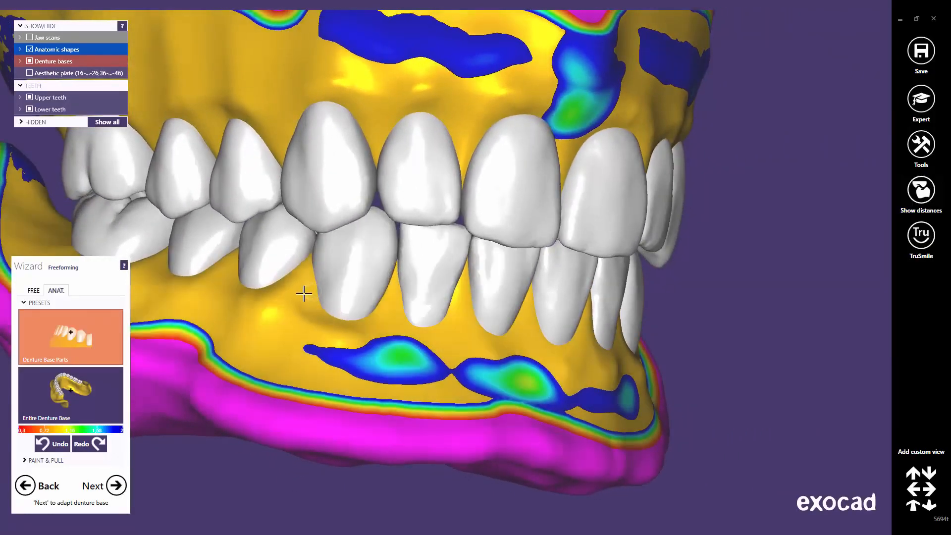
right_drag(436, 264, 475, 257)
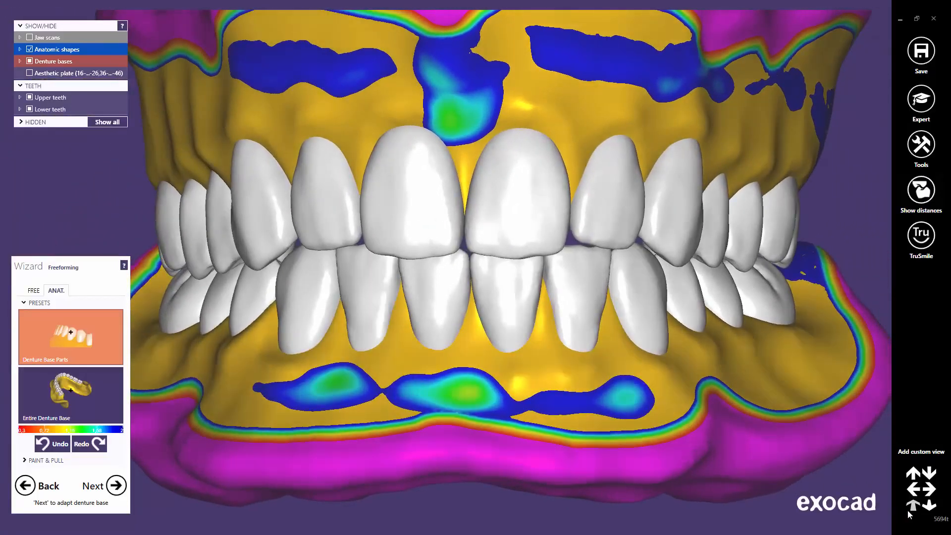
click(913, 507)
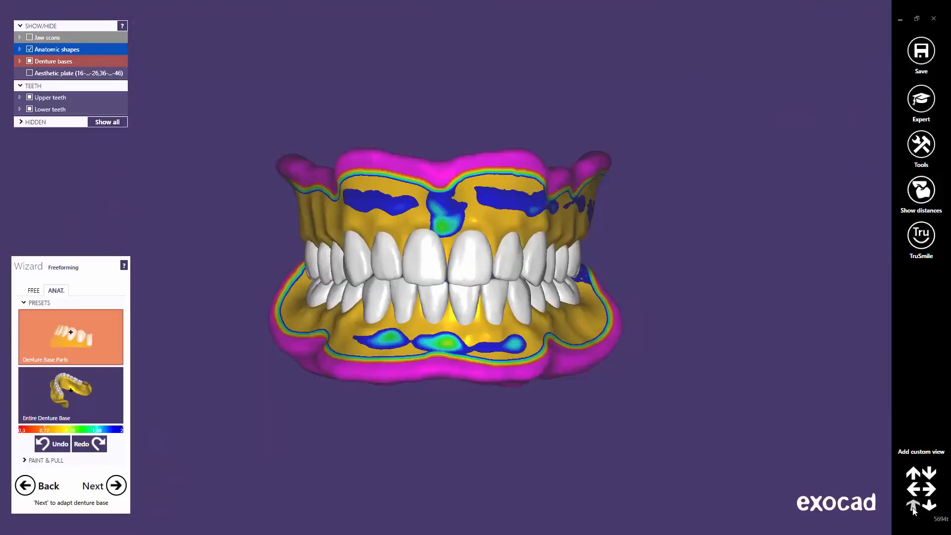
Step: Switch to the FREE brush, widen it, add a small bump on the upper gum, then shrink the brush
click(34, 291)
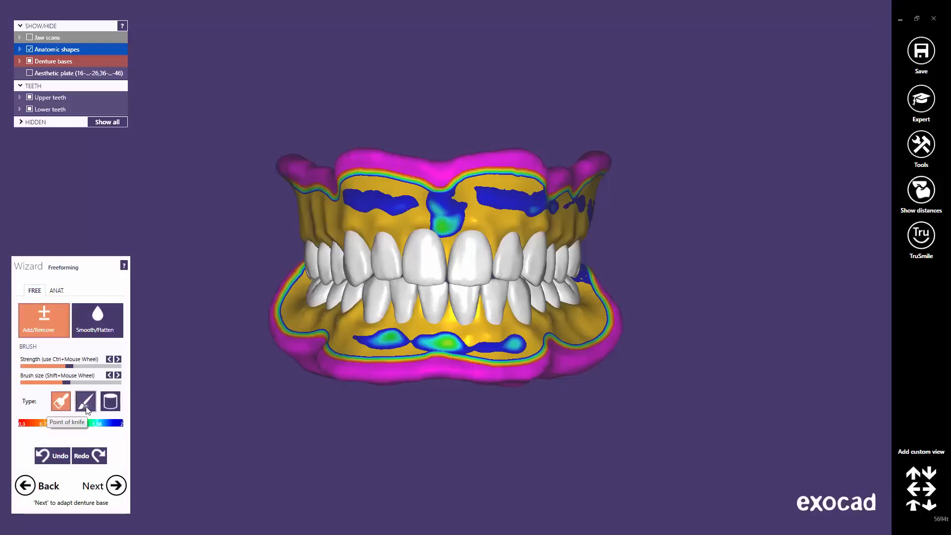
drag(66, 383, 91, 385)
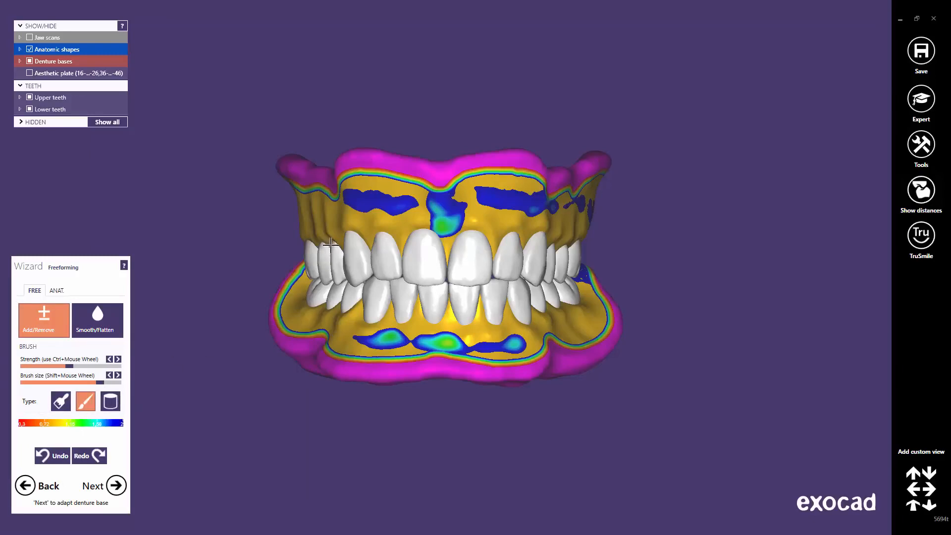
right_drag(330, 244, 376, 241)
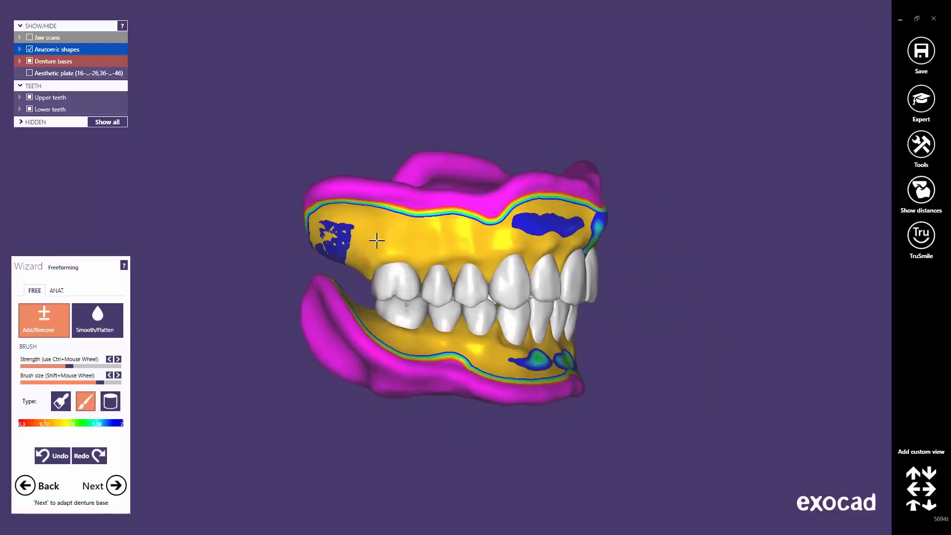
click(376, 241)
scroll(385, 243, up, 2)
scroll(430, 277, up, 4)
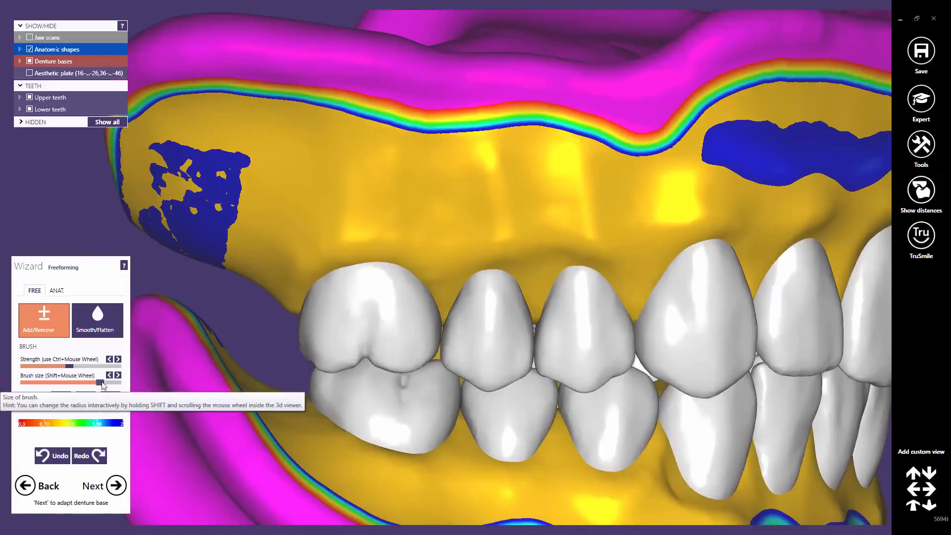
drag(94, 384, 75, 385)
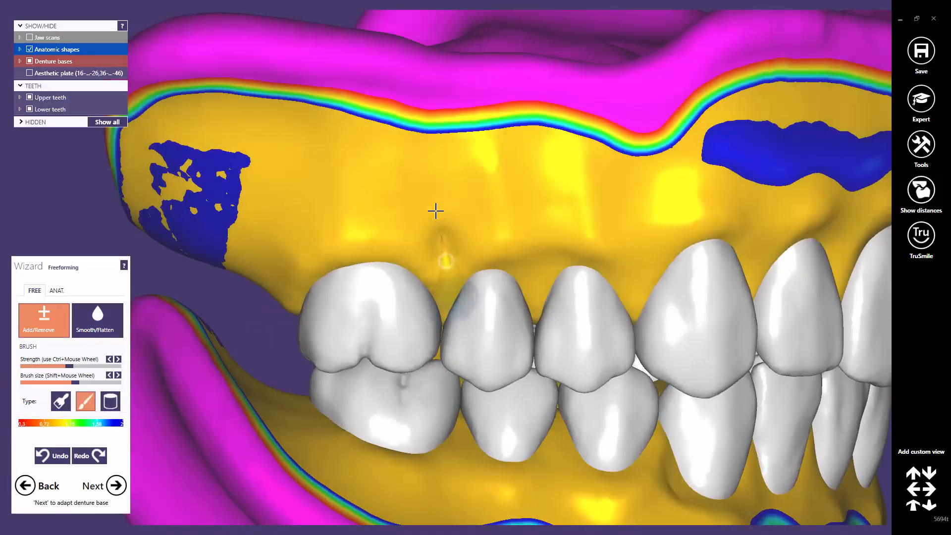
Step: Stroke several root-like ridges onto the upper front gum, enlarging the brush slightly
drag(436, 211, 403, 143)
drag(289, 218, 312, 151)
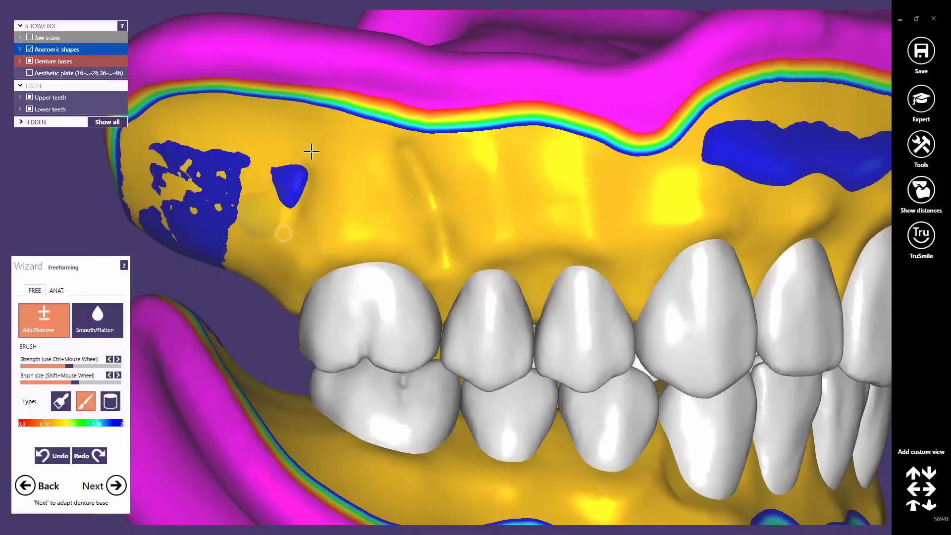
mouse_move(361, 206)
mouse_down()
mouse_move(365, 173)
mouse_move(355, 164)
mouse_up()
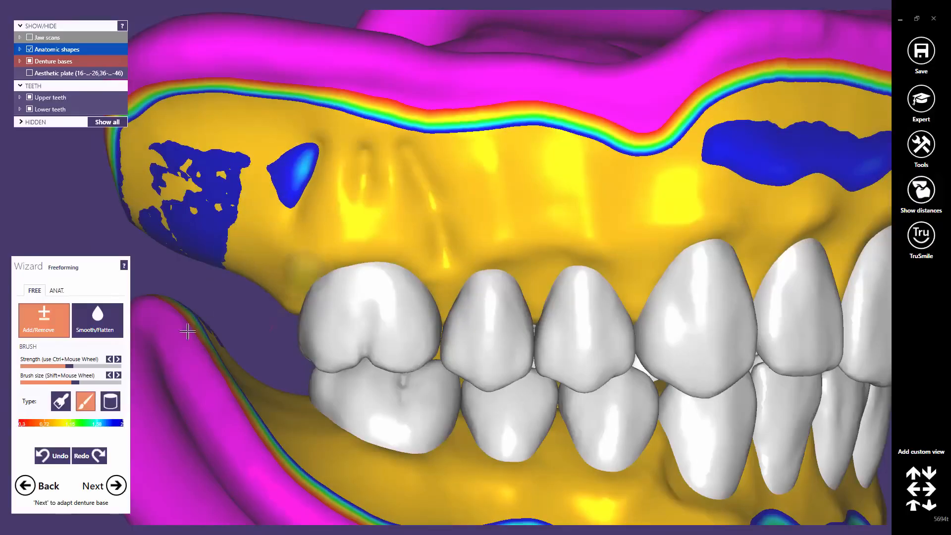
drag(79, 384, 86, 385)
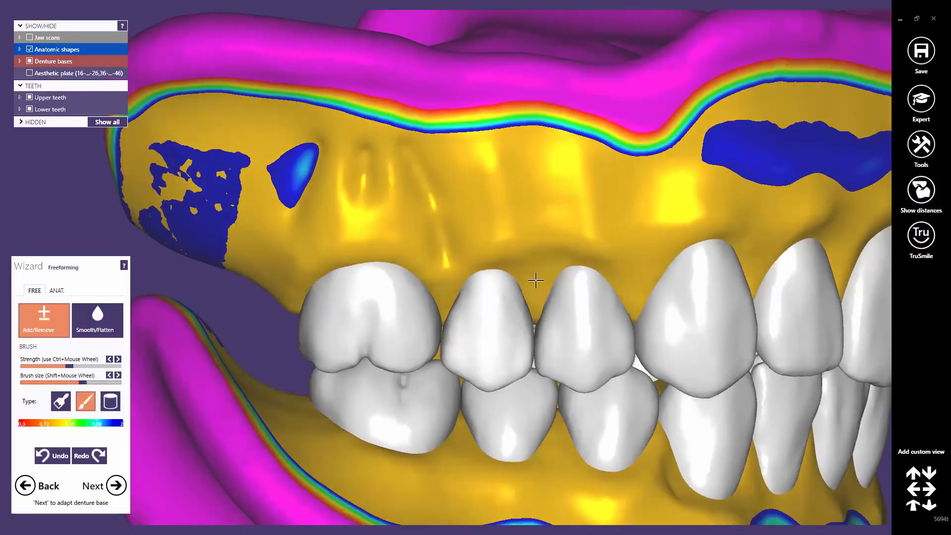
mouse_move(542, 242)
mouse_down()
mouse_move(530, 178)
mouse_move(503, 174)
mouse_up()
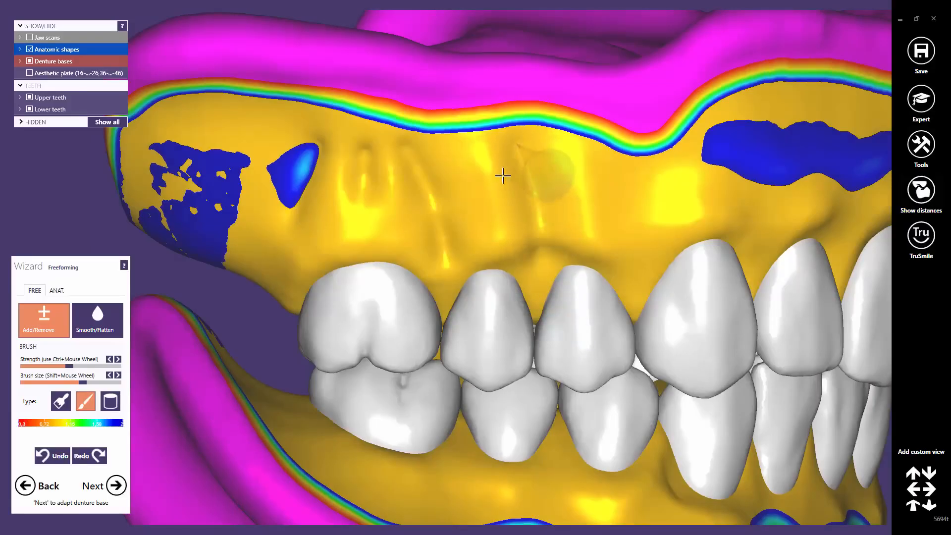
drag(641, 257, 617, 164)
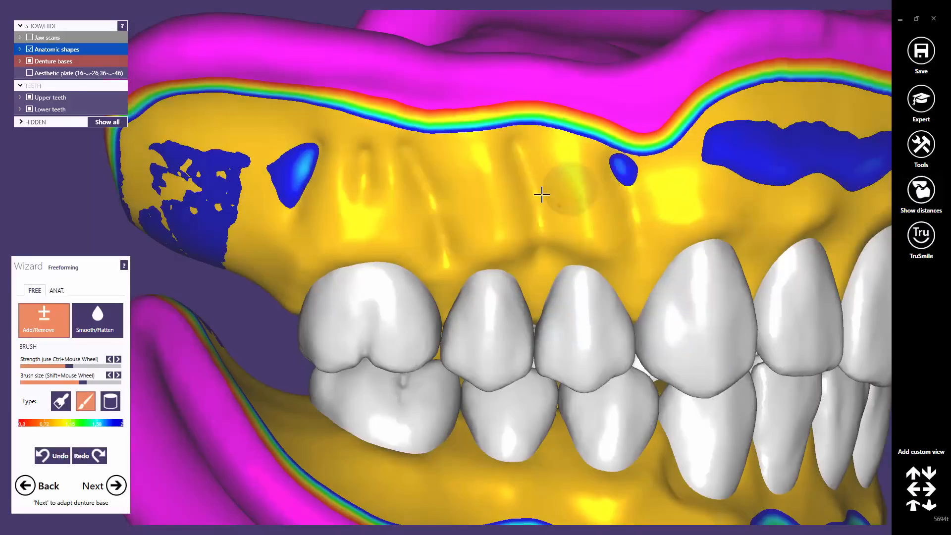
drag(545, 180, 541, 148)
drag(433, 193, 448, 144)
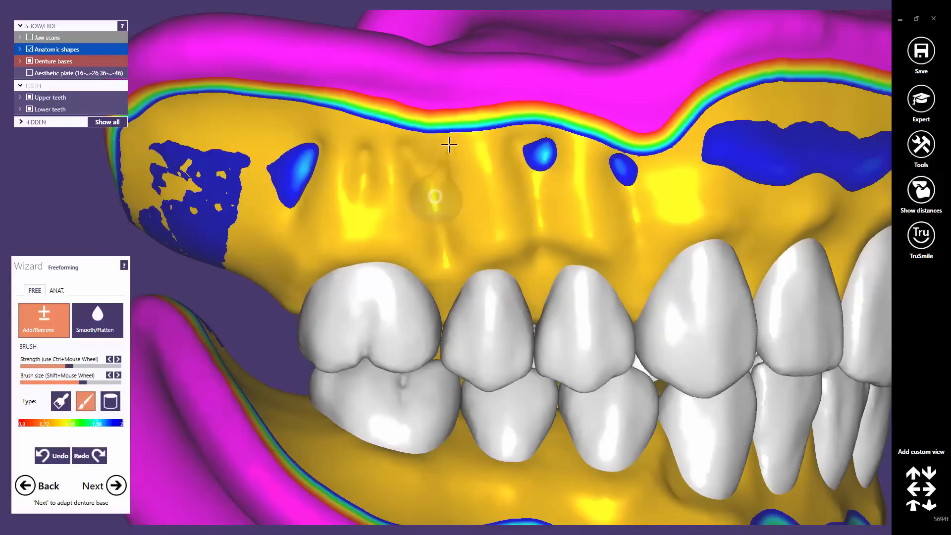
Step: Build up gum above the front tooth and add raised streaks in the thin area above the canine
middle_click(640, 231)
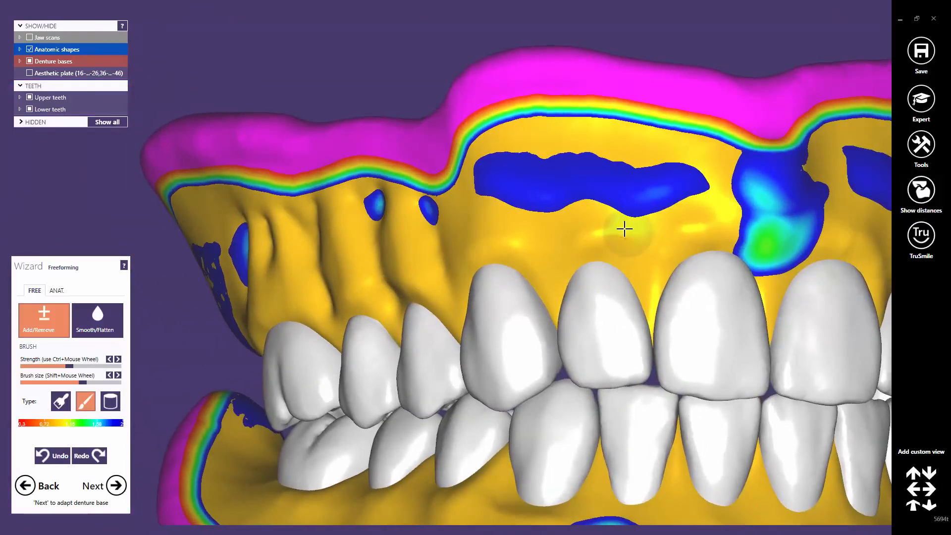
mouse_move(550, 265)
mouse_down()
mouse_move(545, 223)
mouse_move(512, 165)
mouse_move(617, 242)
mouse_move(636, 208)
mouse_move(604, 152)
mouse_up()
middle_click(704, 230)
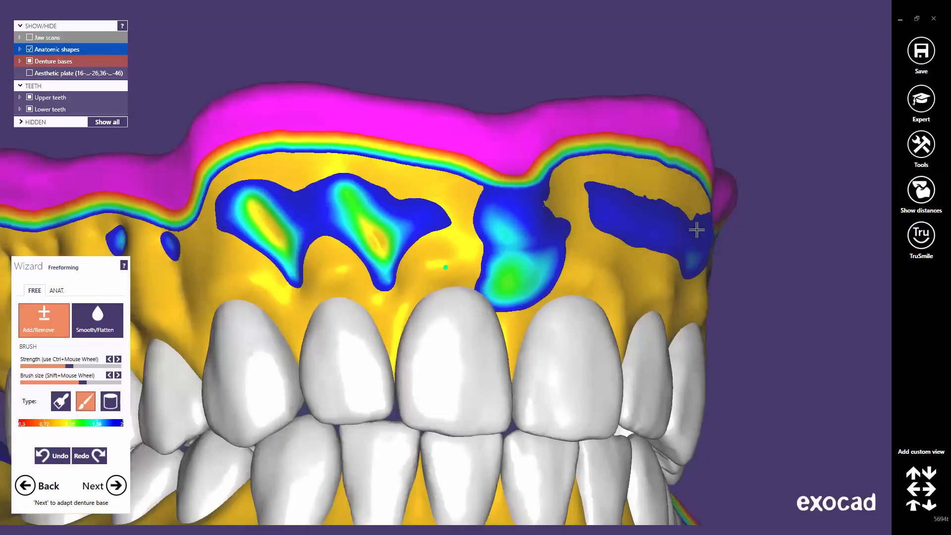
right_drag(697, 227, 698, 230)
drag(658, 287, 702, 184)
drag(756, 277, 784, 211)
middle_click(772, 278)
right_drag(772, 278, 763, 278)
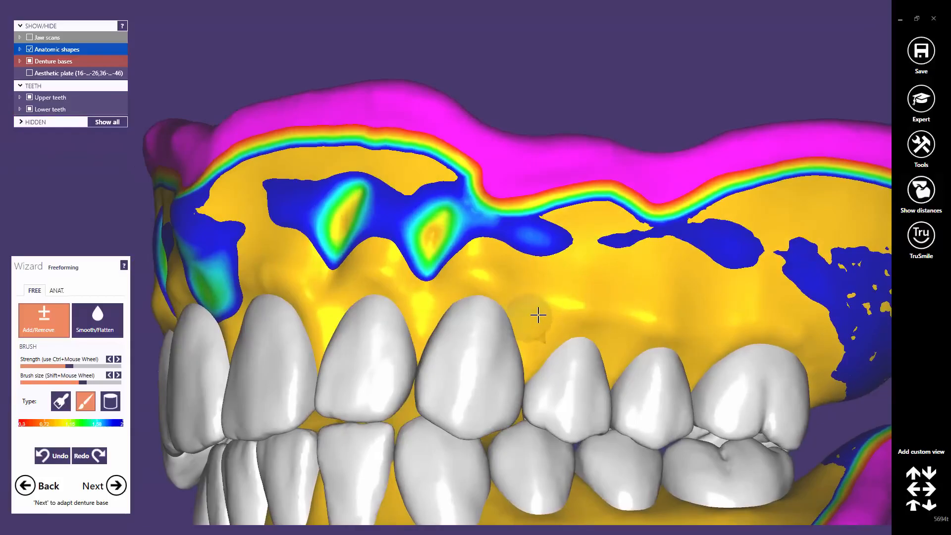
Step: Add third and fourth bulges plus one above the right tooth, then review the dentures
mouse_move(542, 320)
mouse_down()
mouse_move(555, 268)
mouse_move(549, 228)
mouse_up()
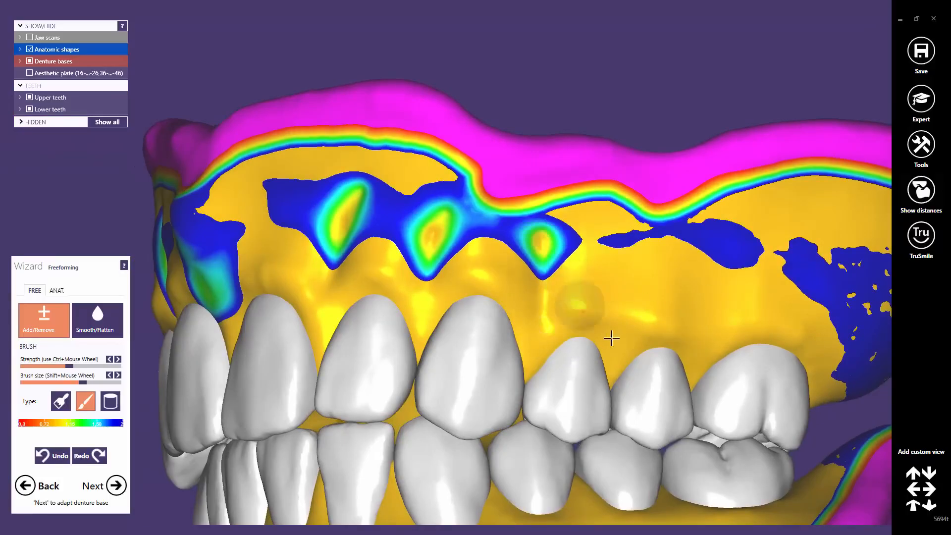
right_drag(626, 336, 622, 341)
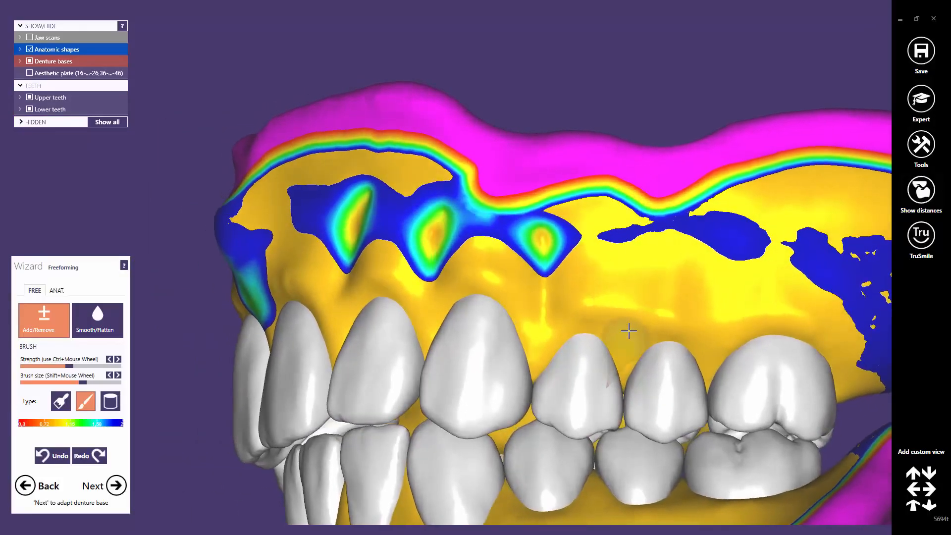
drag(626, 332, 614, 230)
click(552, 250)
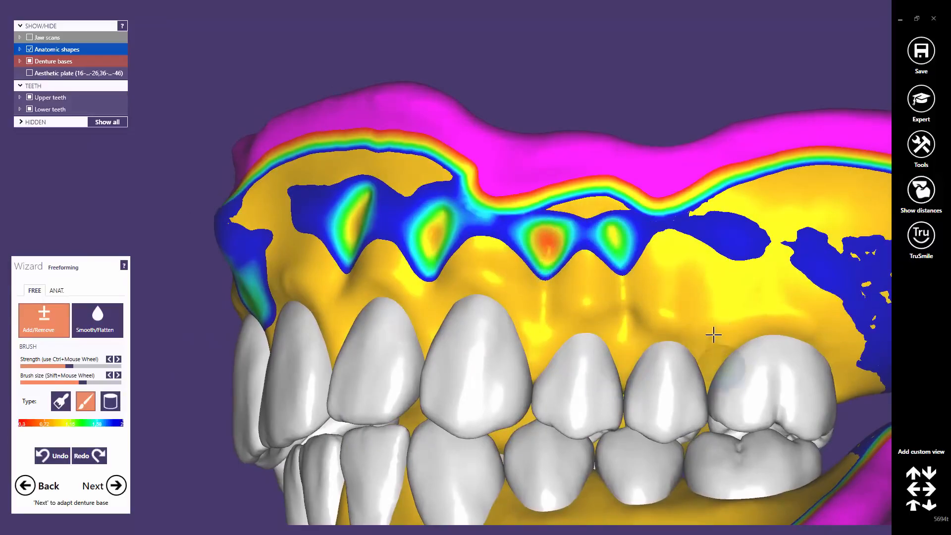
drag(713, 342, 728, 236)
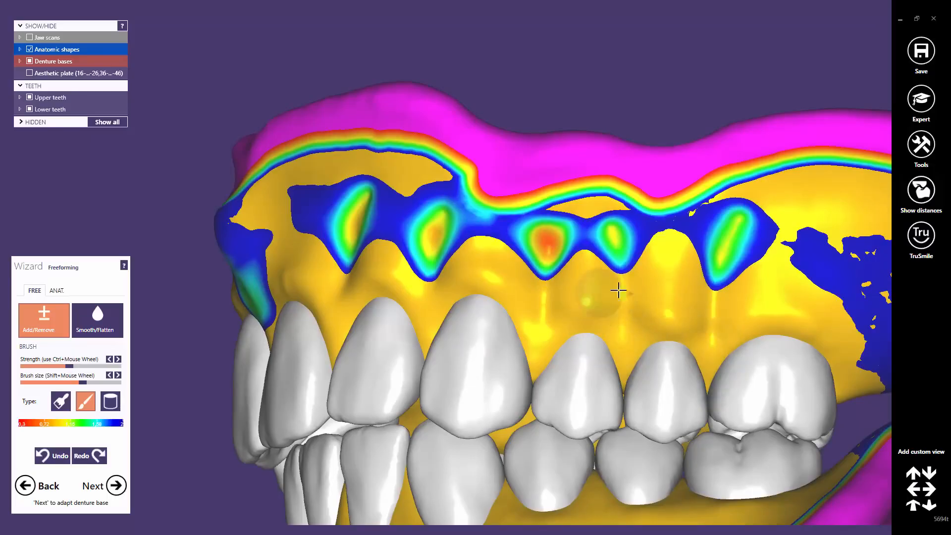
mouse_move(417, 265)
right_down()
mouse_move(412, 318)
mouse_move(554, 315)
right_up()
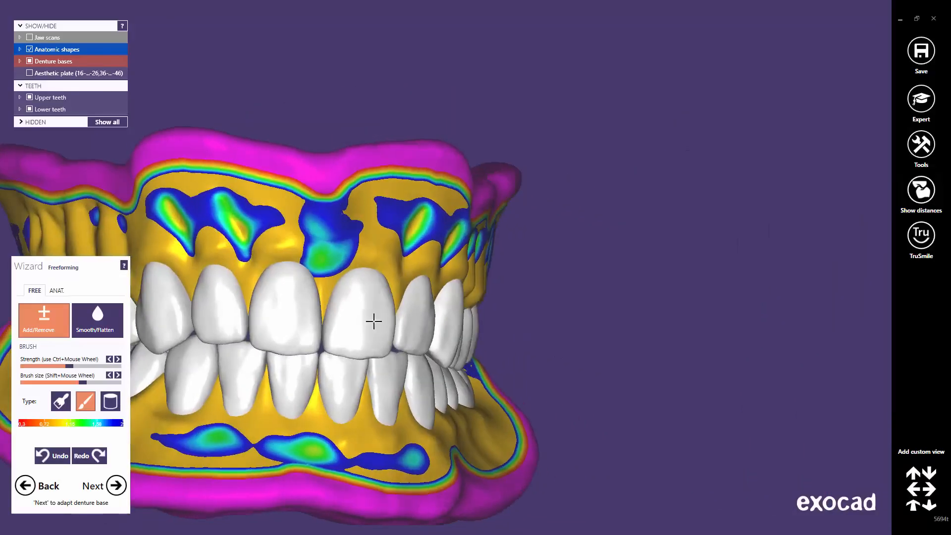
middle_drag(373, 322, 647, 385)
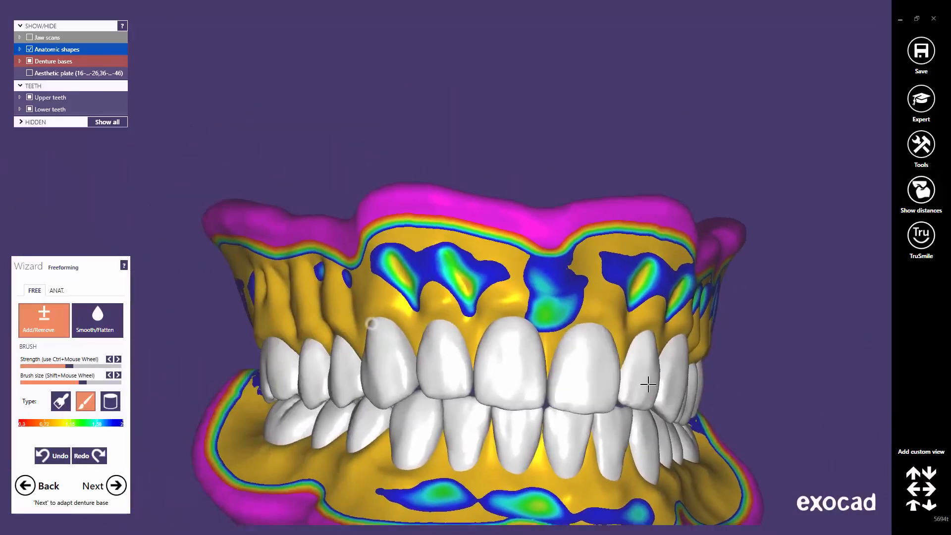
right_drag(647, 385, 528, 369)
scroll(450, 304, up, 3)
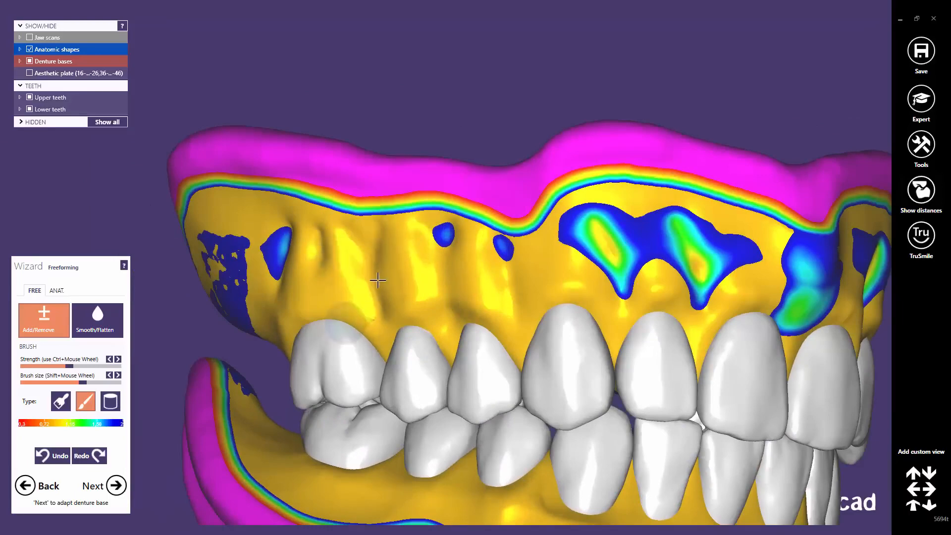
right_drag(391, 315, 455, 305)
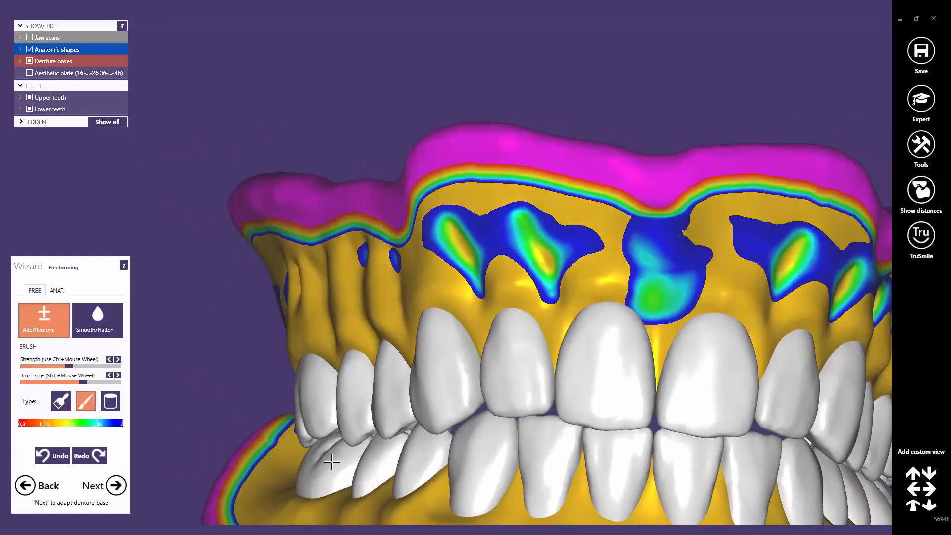
right_drag(341, 506, 441, 265)
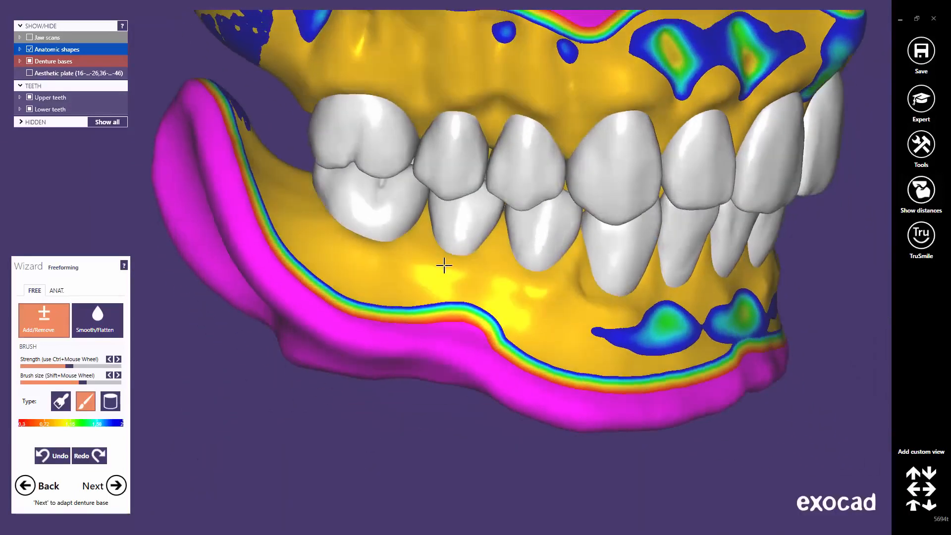
Step: Stroke ridges and a raised bump into the lower gum below the front teeth
scroll(425, 260, up, 3)
scroll(425, 259, up, 2)
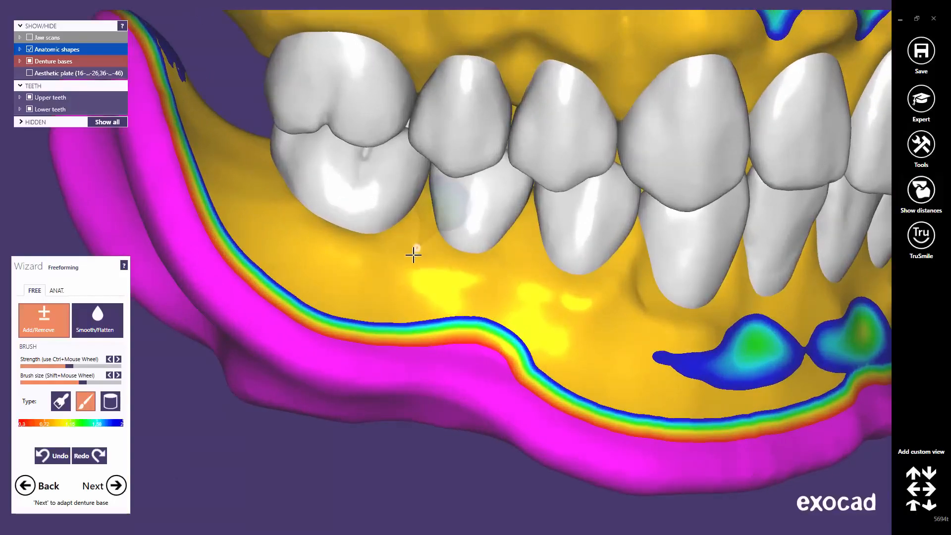
mouse_move(413, 255)
mouse_down()
mouse_move(365, 304)
mouse_move(414, 263)
mouse_move(404, 310)
mouse_move(325, 269)
mouse_move(259, 192)
mouse_move(263, 283)
mouse_up()
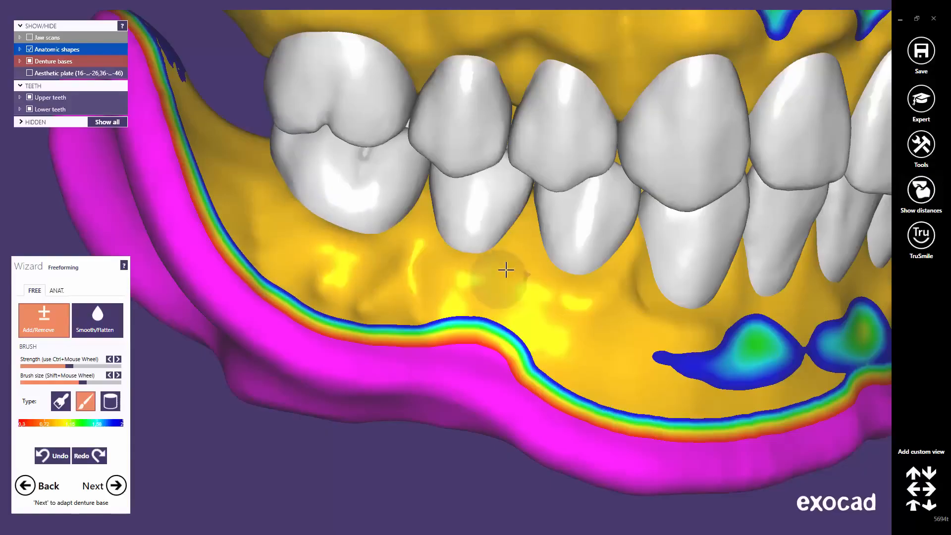
mouse_move(521, 259)
mouse_down()
mouse_move(484, 322)
mouse_move(525, 286)
mouse_move(527, 316)
mouse_move(651, 313)
mouse_move(579, 361)
mouse_move(652, 329)
mouse_up()
right_drag(652, 328, 641, 327)
mouse_move(421, 243)
mouse_down()
mouse_move(418, 268)
mouse_move(439, 325)
mouse_up()
Step: Build up the central lower gum bump, fill the dip beside it, and tone down the high spot
right_drag(546, 246, 559, 241)
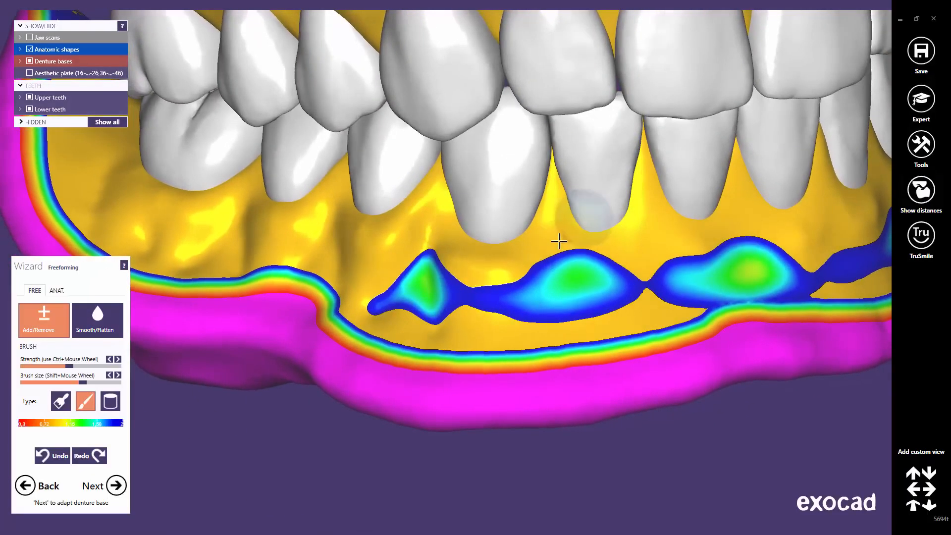
mouse_move(557, 241)
mouse_down()
mouse_move(548, 297)
mouse_move(559, 259)
mouse_move(560, 287)
mouse_up()
mouse_move(648, 226)
mouse_down()
mouse_move(637, 306)
mouse_move(633, 283)
mouse_up()
drag(563, 287, 574, 310)
Step: Sculpt more bumps and ridges along the right-side lower gum
right_drag(708, 279, 685, 282)
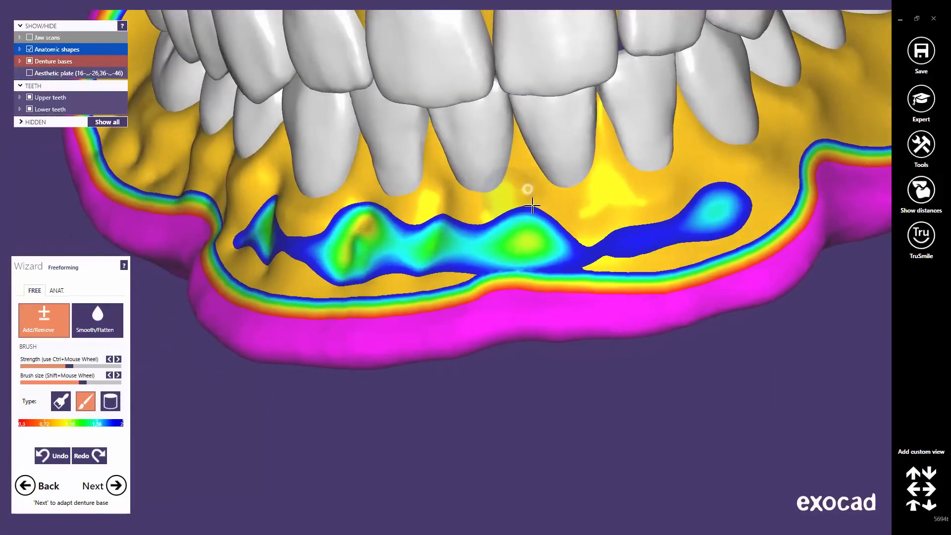
mouse_move(532, 205)
mouse_down()
mouse_move(620, 193)
mouse_move(668, 215)
mouse_move(712, 159)
mouse_move(730, 212)
mouse_up()
mouse_move(730, 212)
right_down()
mouse_move(679, 187)
mouse_move(547, 191)
right_up()
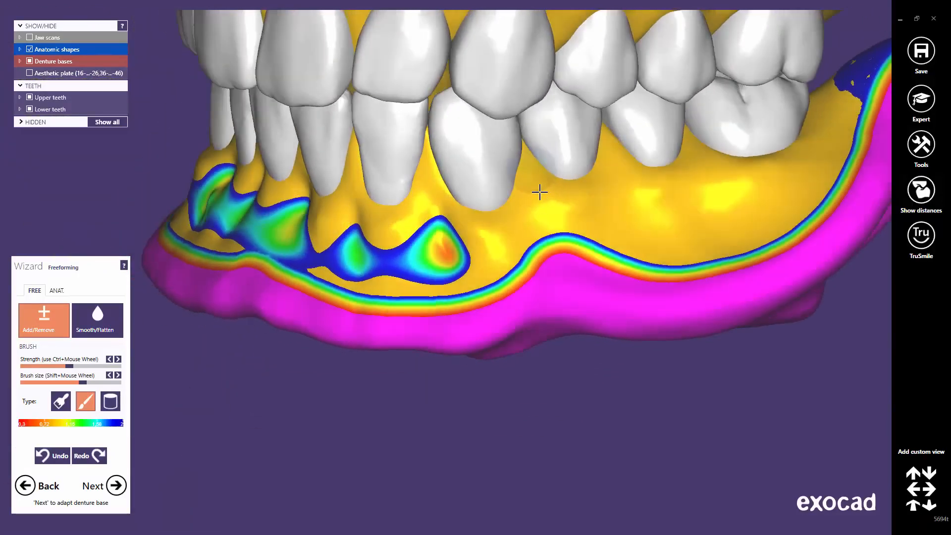
mouse_move(542, 219)
mouse_down()
mouse_move(620, 168)
mouse_move(629, 229)
mouse_move(699, 159)
mouse_up()
mouse_move(708, 198)
mouse_down()
mouse_move(773, 192)
mouse_move(722, 186)
mouse_move(700, 216)
mouse_move(634, 206)
mouse_move(639, 308)
mouse_up()
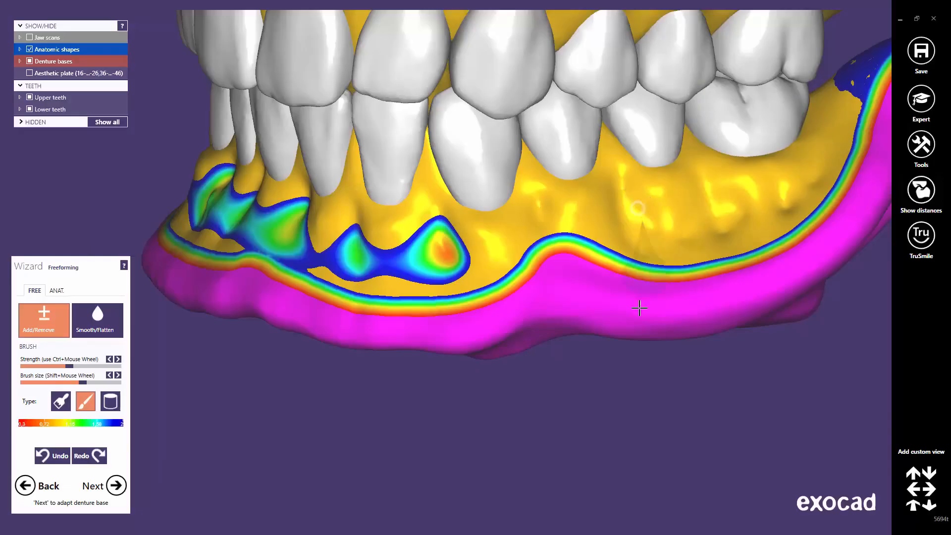
middle_click(591, 249)
right_drag(550, 257, 541, 257)
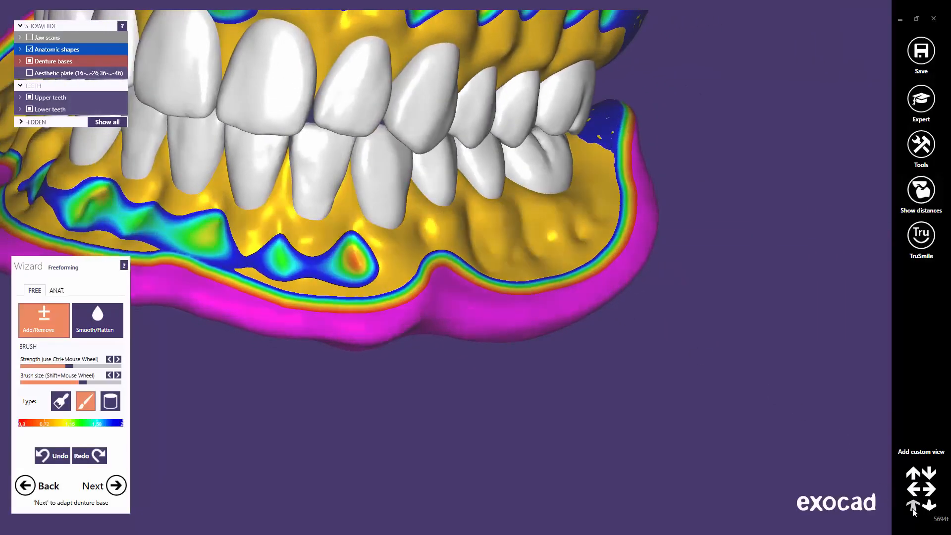
click(913, 507)
middle_drag(477, 385, 561, 385)
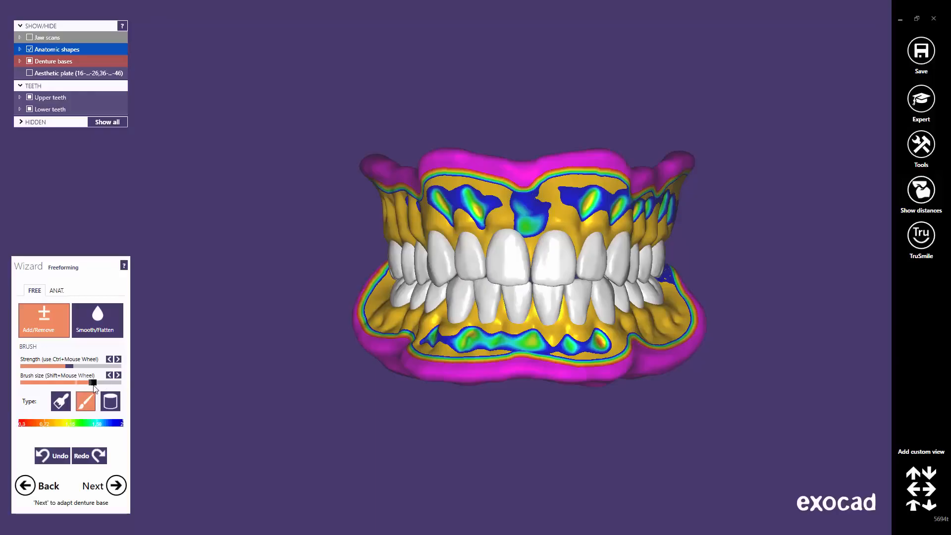
Step: Enlarge the brush and reshape the lower gum along the side toward the centre bulge
drag(96, 386, 100, 386)
middle_click(386, 328)
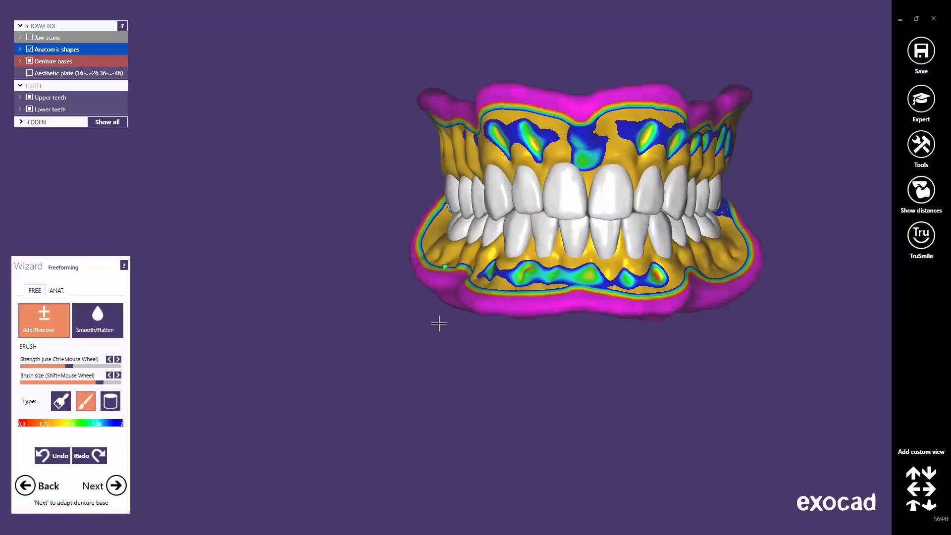
right_drag(440, 323, 436, 321)
scroll(424, 213, up, 5)
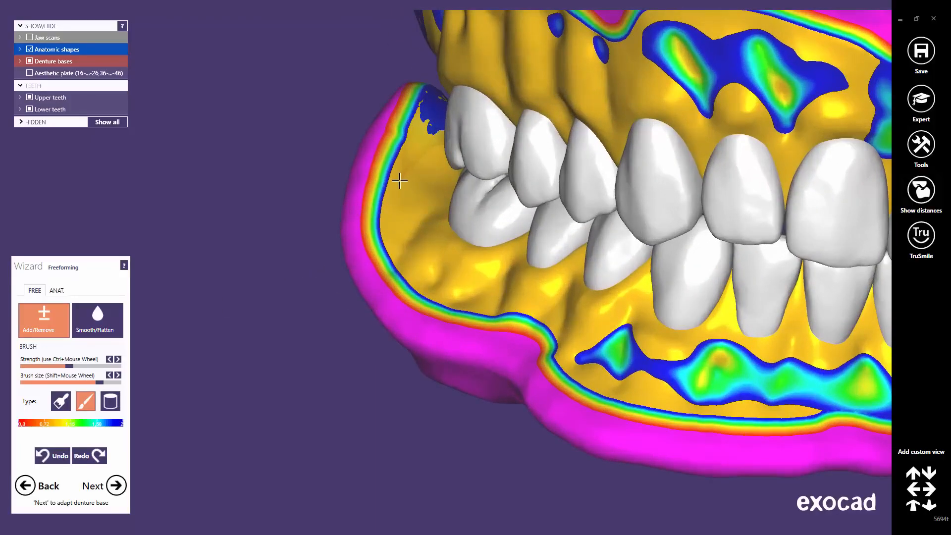
drag(426, 285, 548, 331)
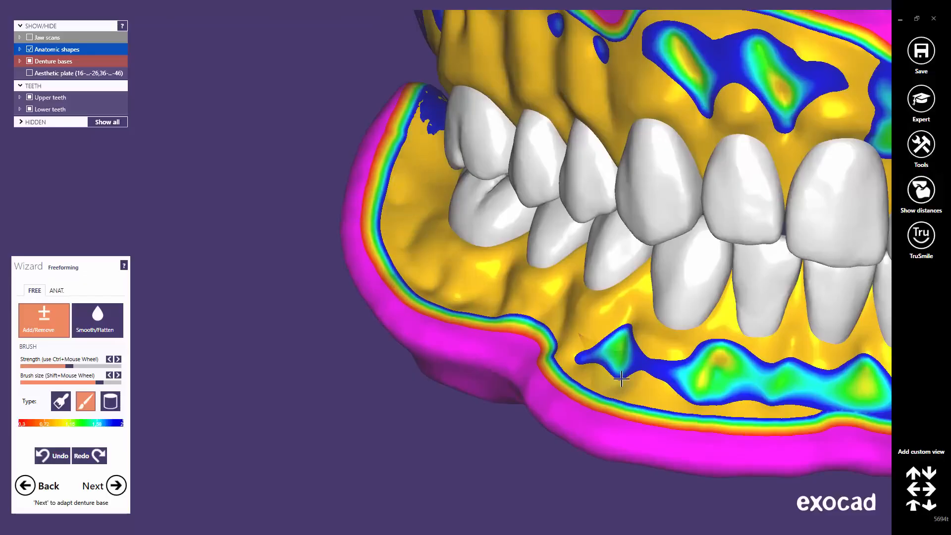
right_drag(621, 378, 502, 294)
scroll(497, 283, up, 3)
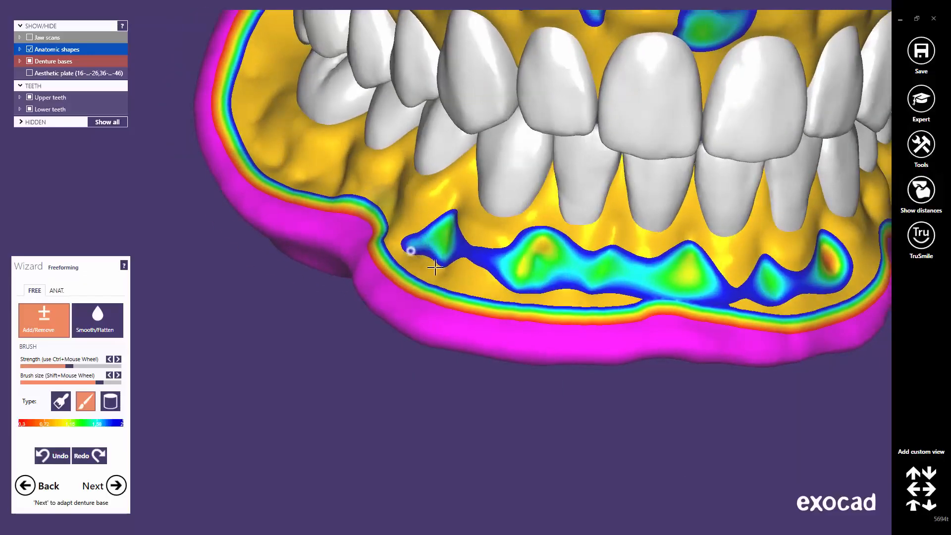
mouse_move(435, 268)
mouse_down()
mouse_move(569, 293)
mouse_move(597, 285)
mouse_up()
middle_click(739, 284)
right_drag(743, 284, 735, 282)
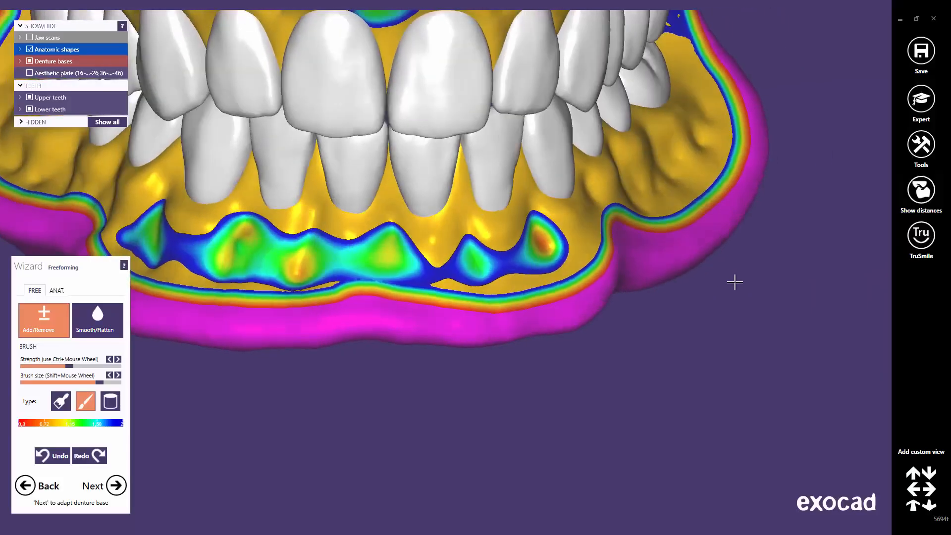
drag(535, 258, 382, 255)
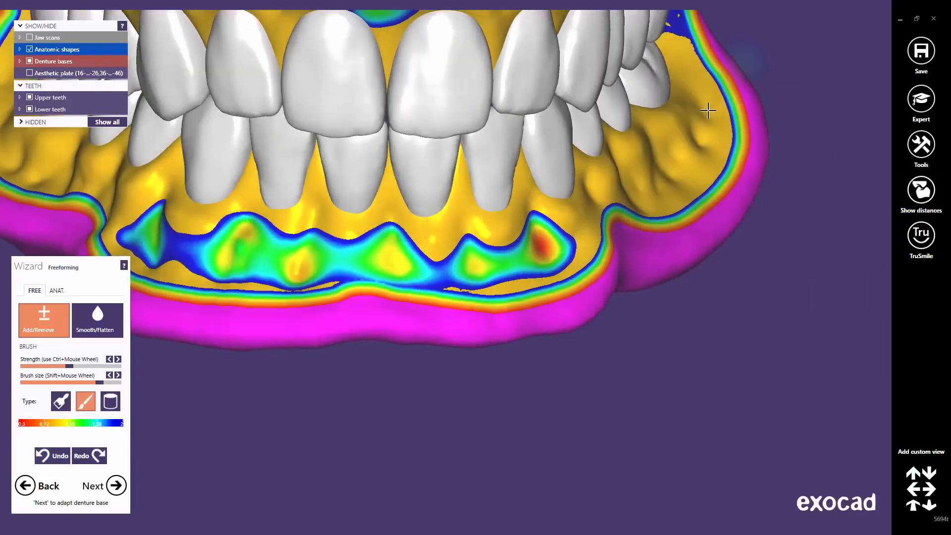
Step: Add material to the upper gum between bulges and inspect both arches from several angles
middle_click(616, 207)
scroll(648, 194, down, 2)
right_drag(648, 194, 850, 251)
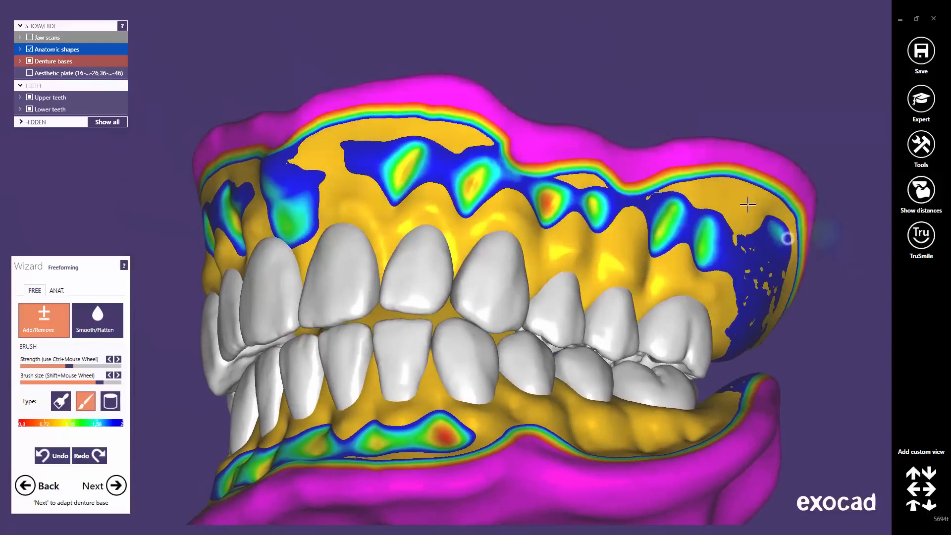
right_drag(318, 154, 468, 227)
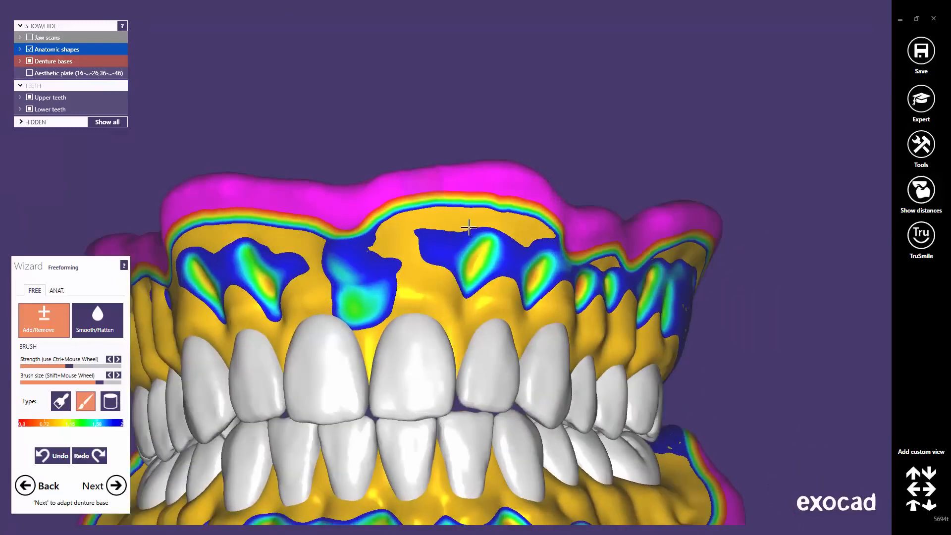
drag(508, 233, 420, 231)
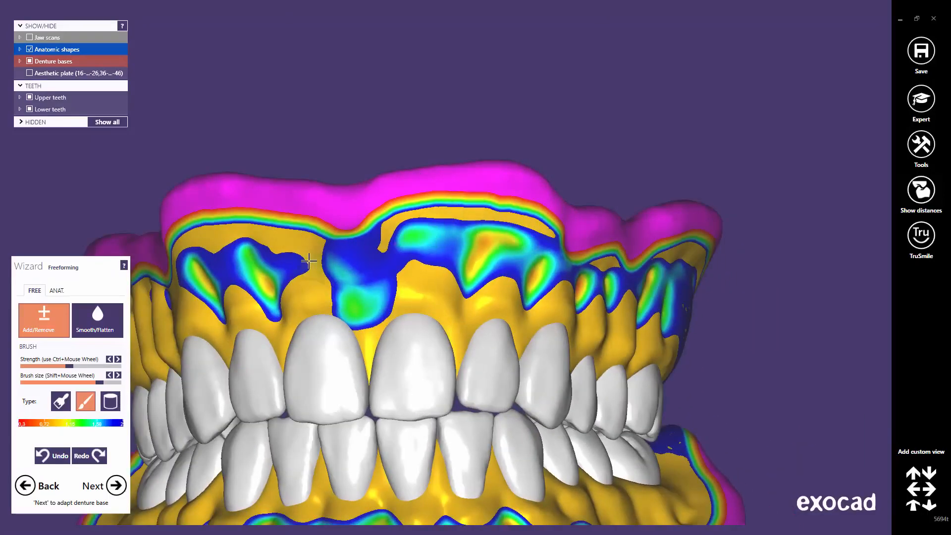
right_drag(308, 261, 334, 265)
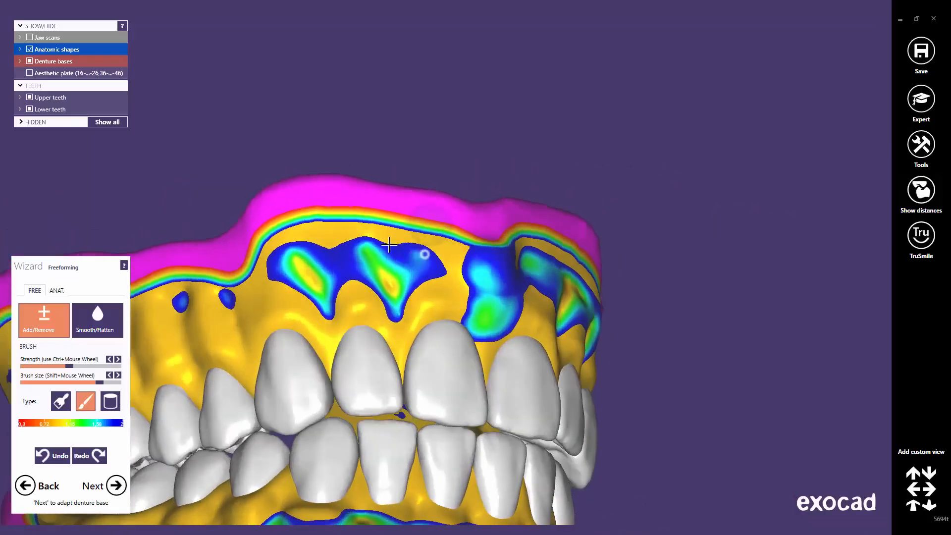
right_drag(280, 245, 494, 272)
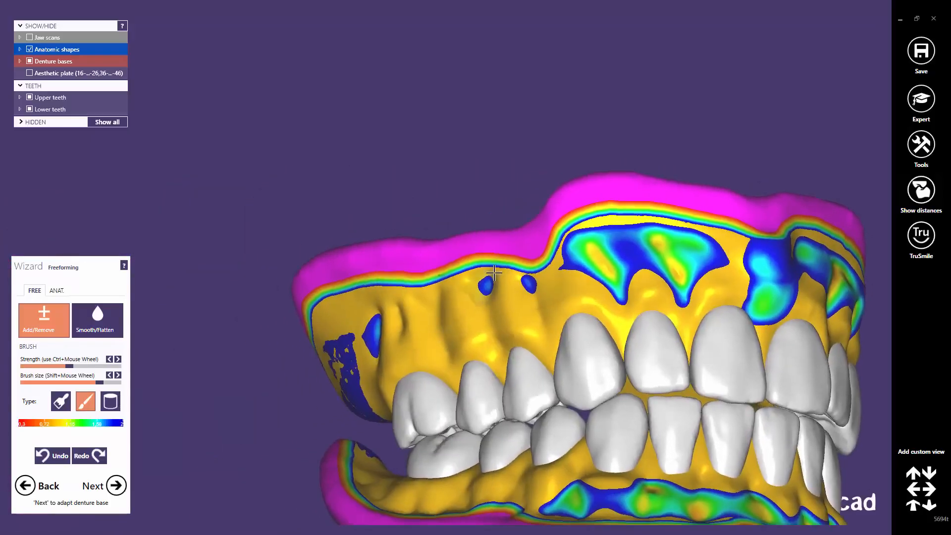
right_drag(428, 318, 525, 270)
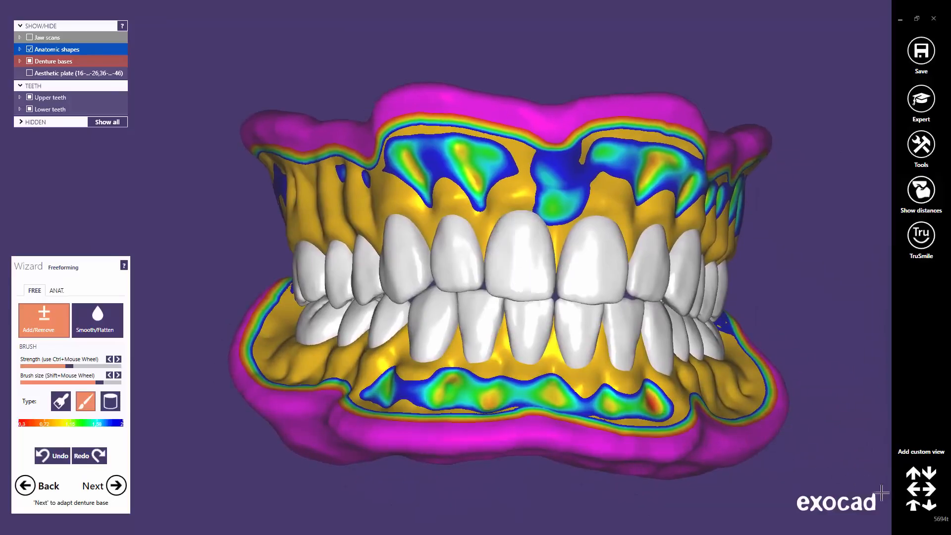
click(917, 510)
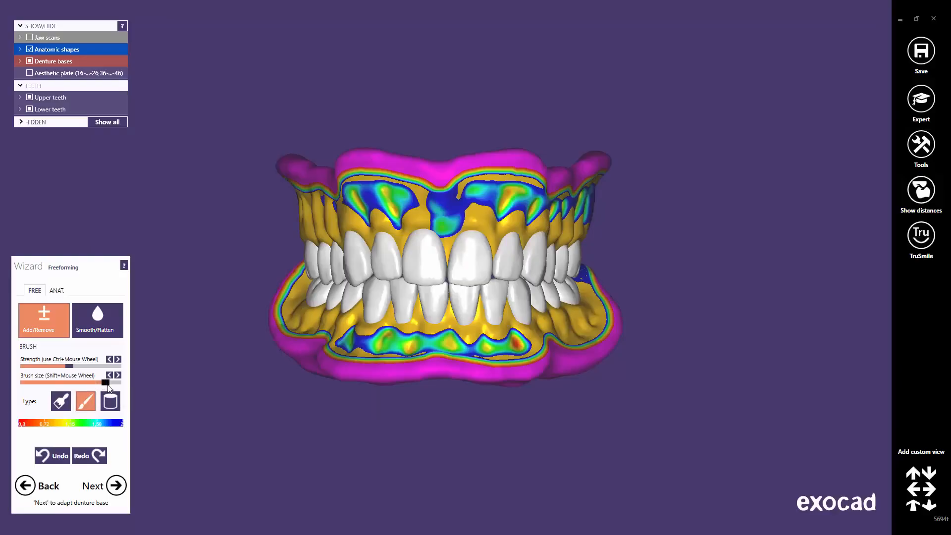
Step: Shrink the freeforming brush size using the Brush size slider
drag(110, 386, 88, 386)
right_drag(384, 252, 411, 241)
scroll(412, 241, up, 3)
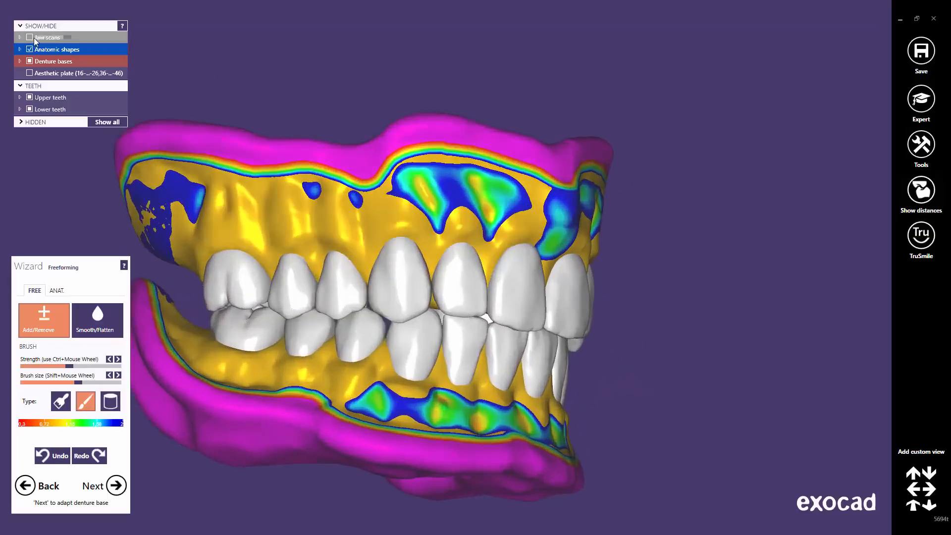
Step: Show the jaw scans and add material to the upper gum above the central incisors
click(30, 37)
scroll(389, 193, up, 3)
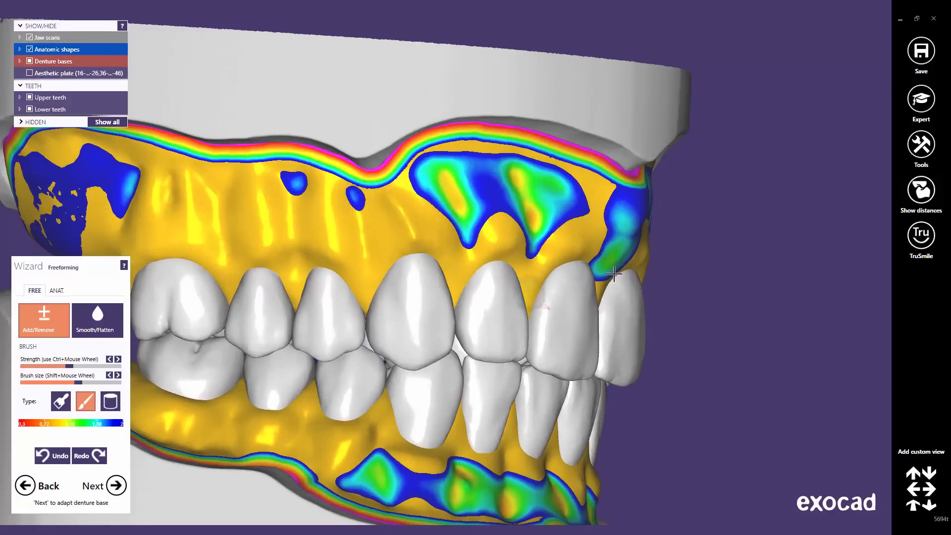
right_drag(532, 293, 641, 245)
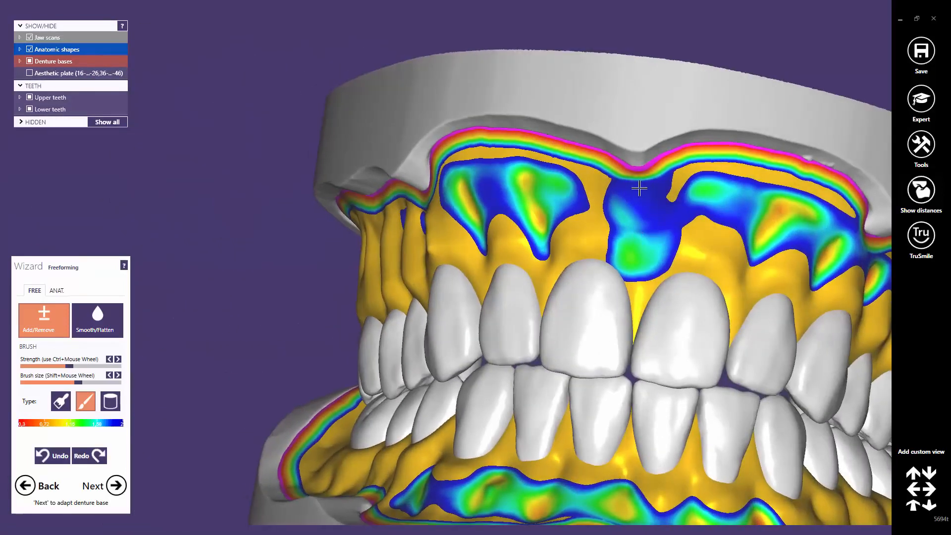
drag(638, 186, 639, 283)
mouse_move(789, 278)
right_down()
mouse_move(584, 263)
mouse_move(601, 264)
right_up()
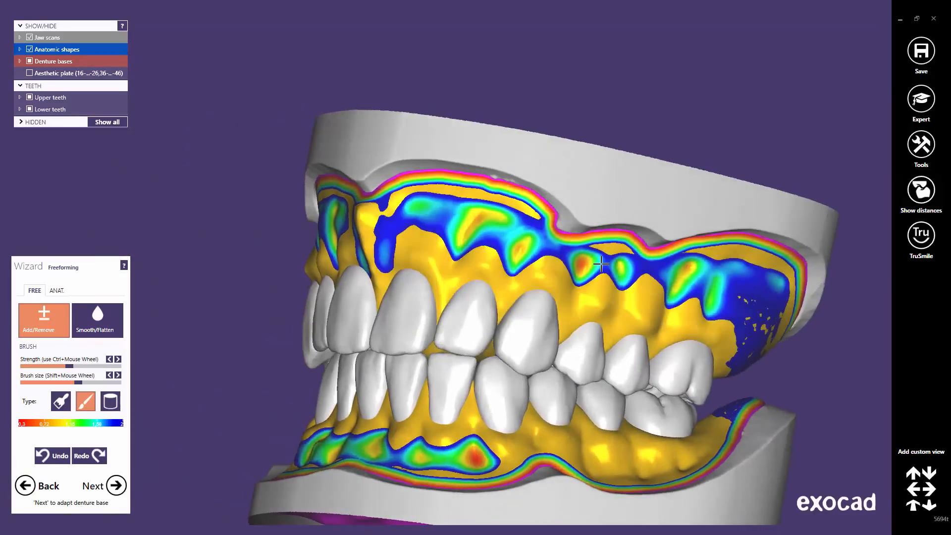
Step: Build up a strip of the lower front gum
scroll(601, 264, up, 2)
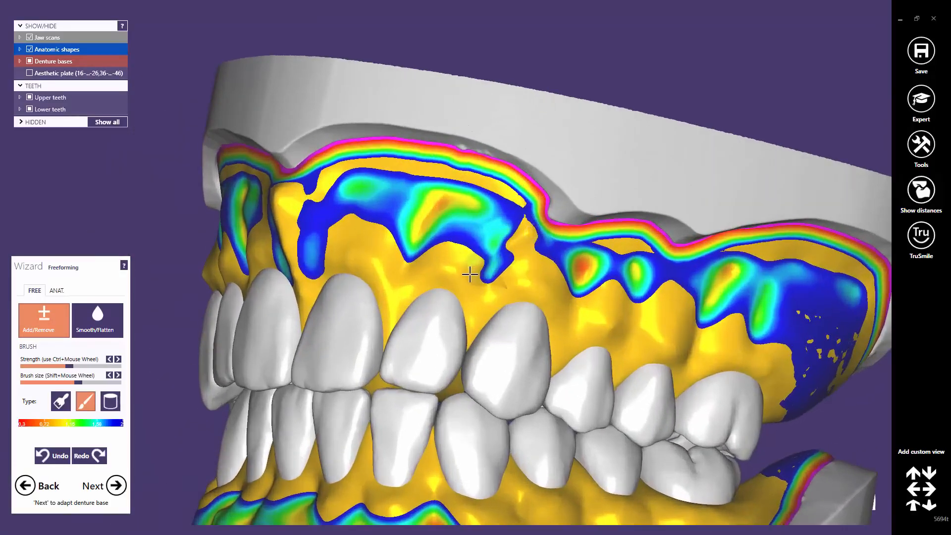
scroll(532, 346, down, 2)
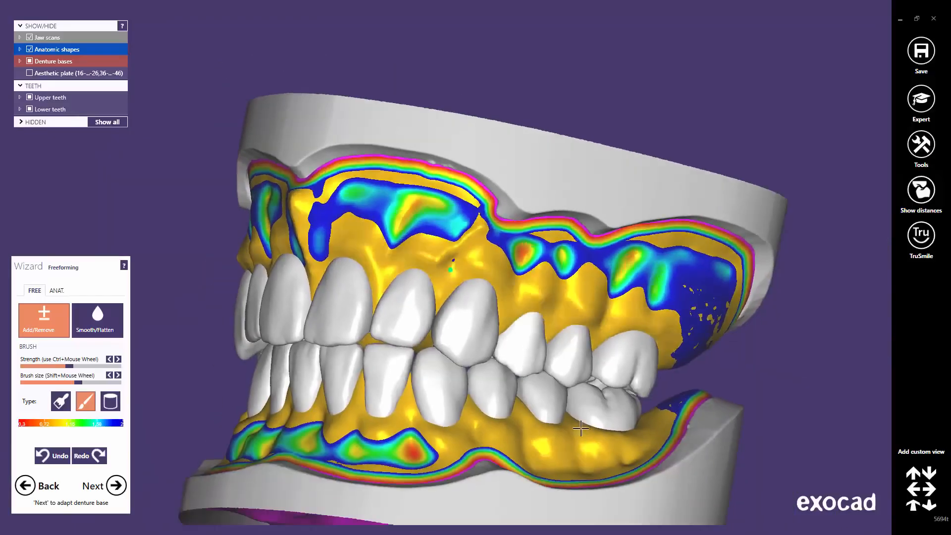
right_drag(579, 433, 560, 353)
scroll(560, 353, up, 1)
scroll(560, 354, up, 2)
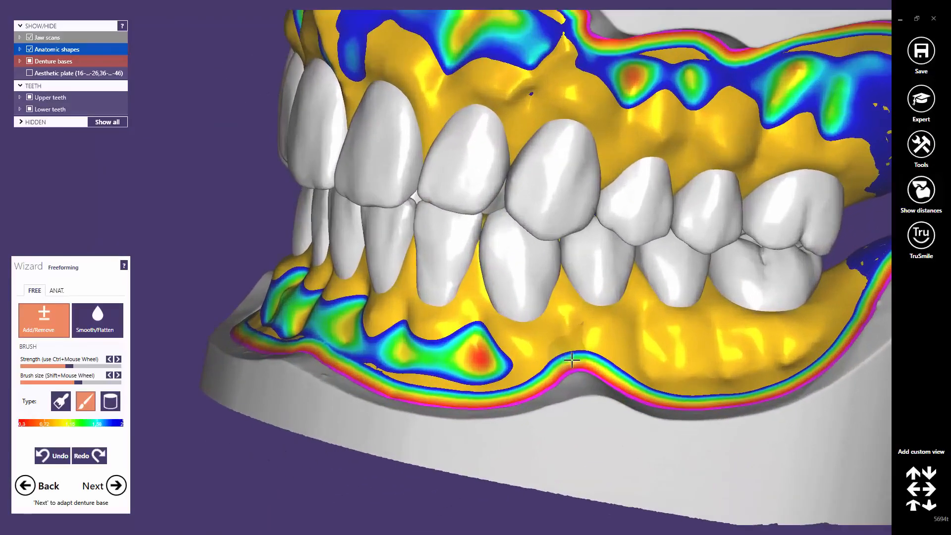
right_drag(542, 394, 659, 396)
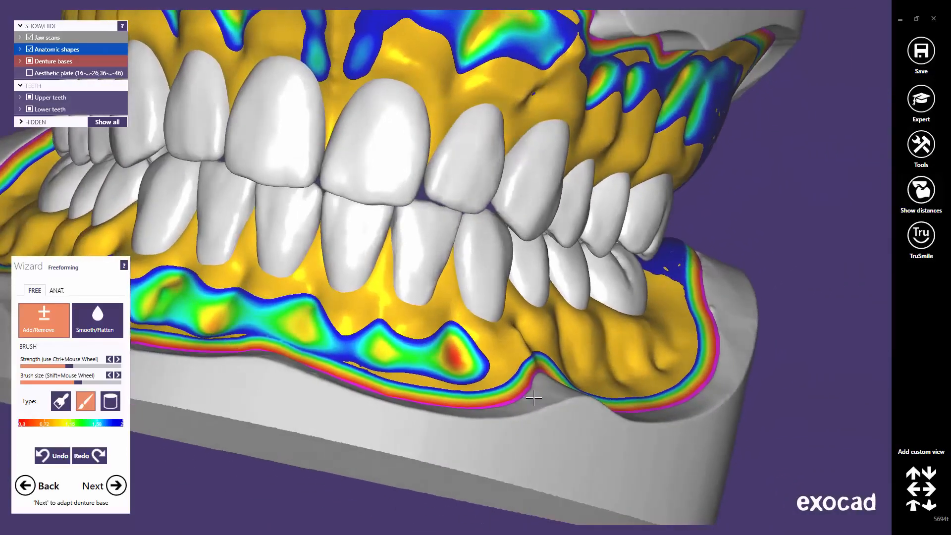
right_drag(342, 324, 386, 280)
drag(388, 285, 396, 233)
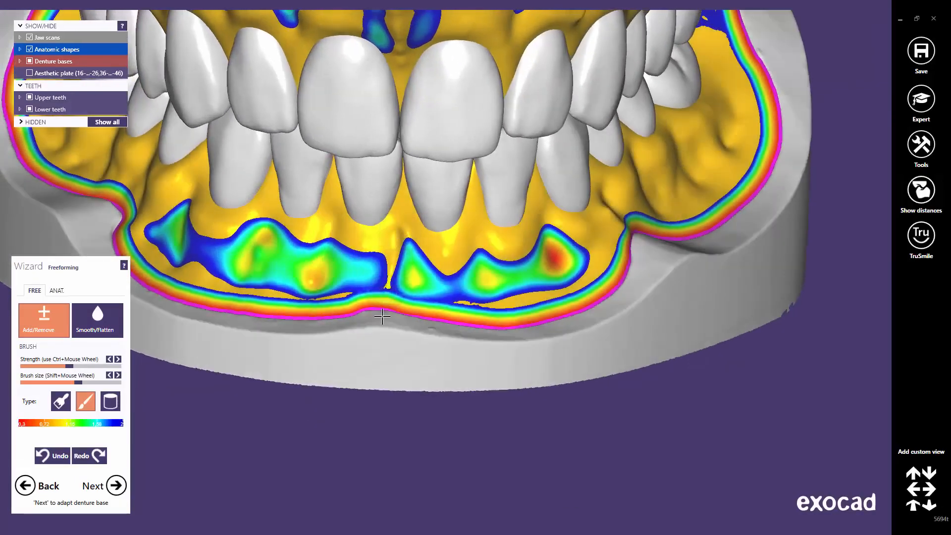
Step: Review the lower jaw from left-oblique and frontal views
scroll(317, 309, down, 2)
mouse_move(317, 310)
middle_down()
mouse_move(408, 306)
mouse_move(558, 344)
middle_up()
right_drag(559, 345, 428, 234)
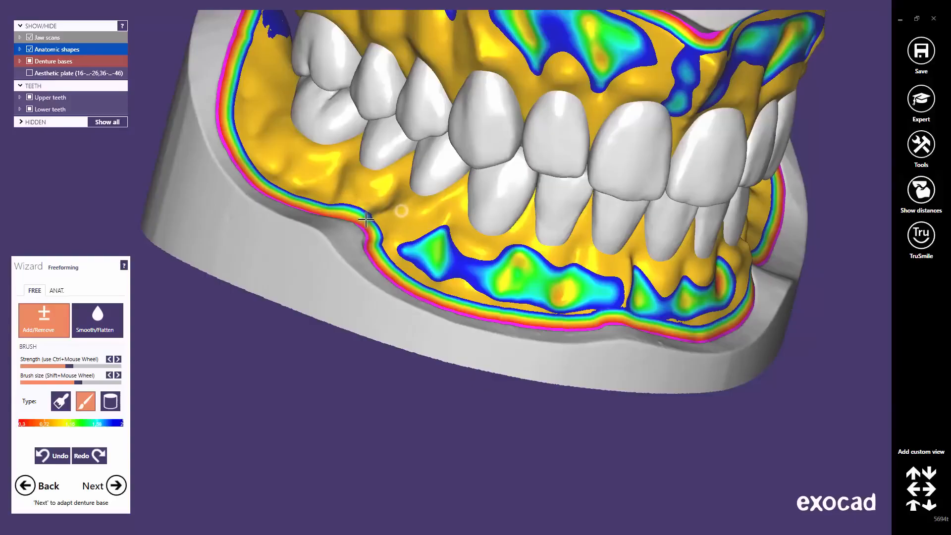
scroll(532, 227, down, 1)
right_drag(533, 227, 549, 208)
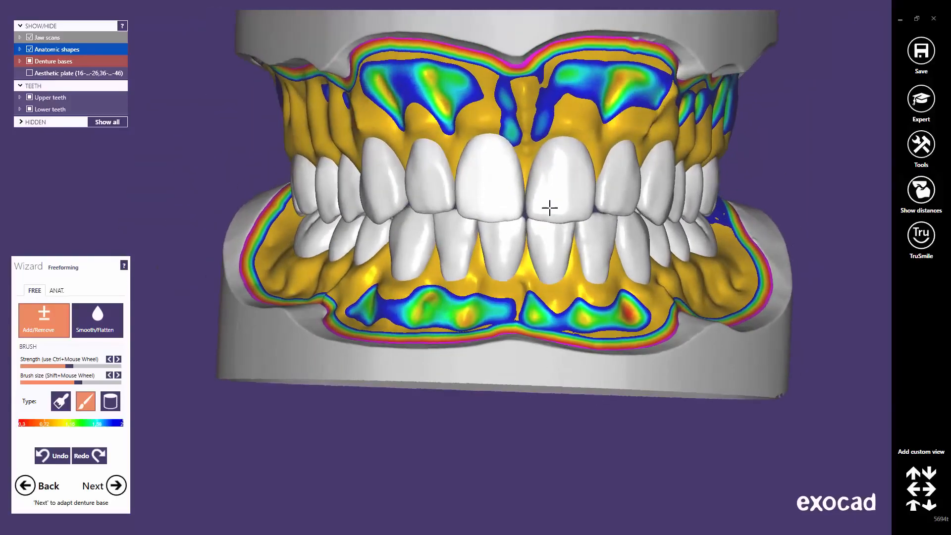
middle_drag(531, 241, 535, 284)
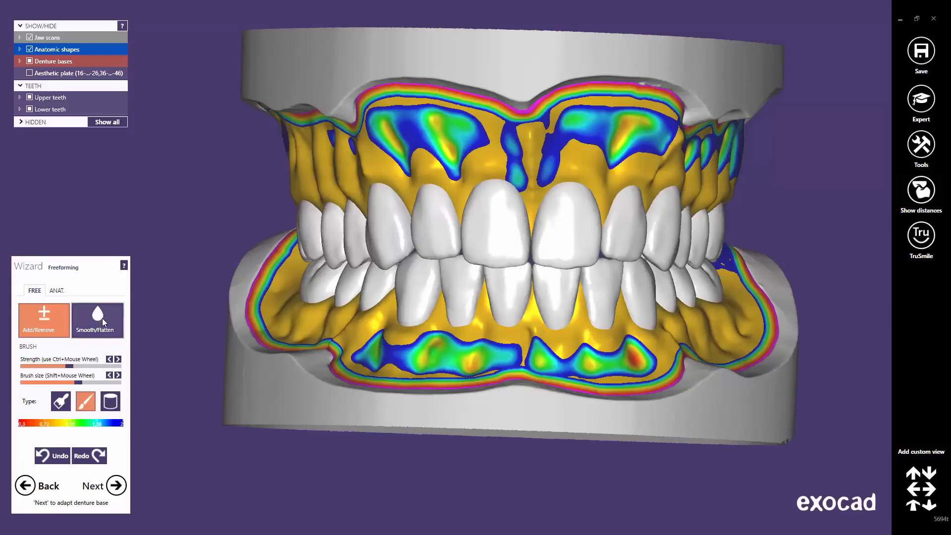
Step: Select Smooth/Flatten, shrink the brush, and smooth the upper base gum from an oblique view
click(102, 318)
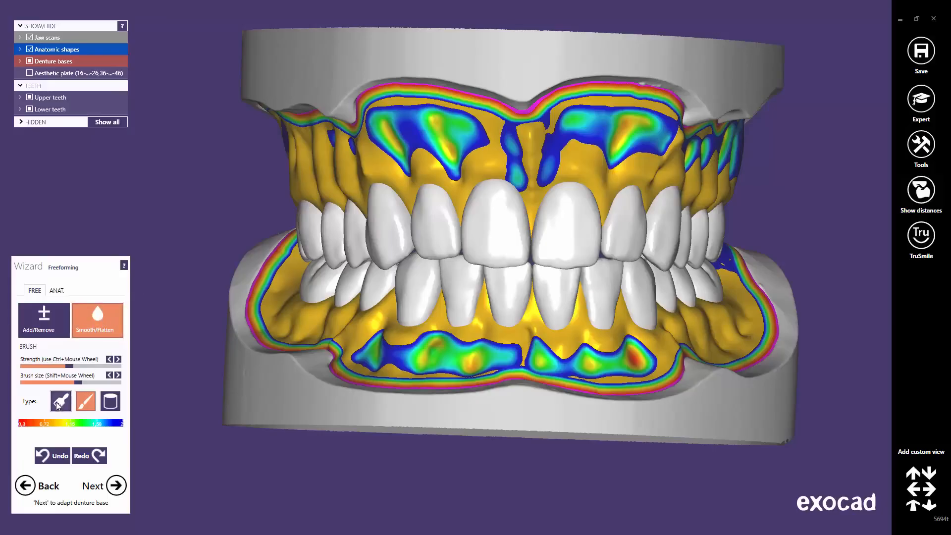
drag(80, 383, 57, 382)
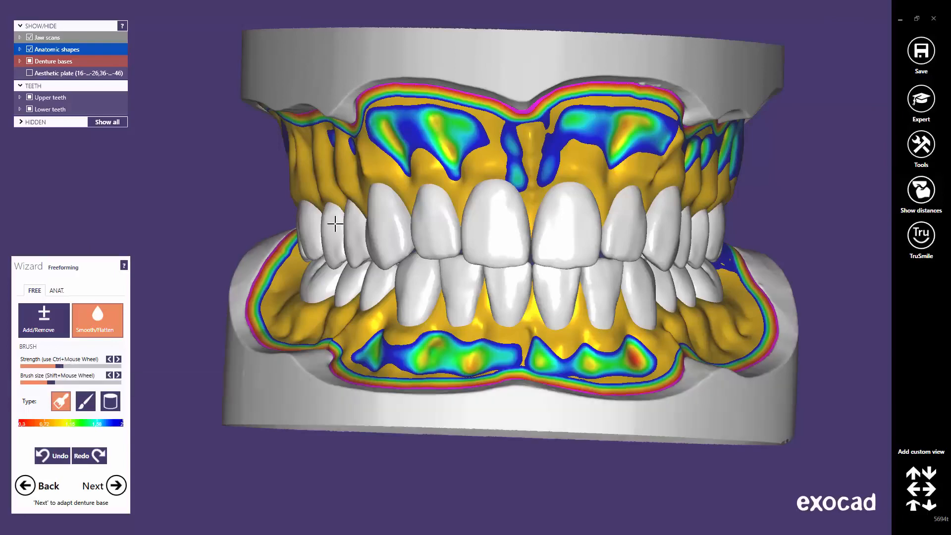
right_drag(334, 218, 379, 200)
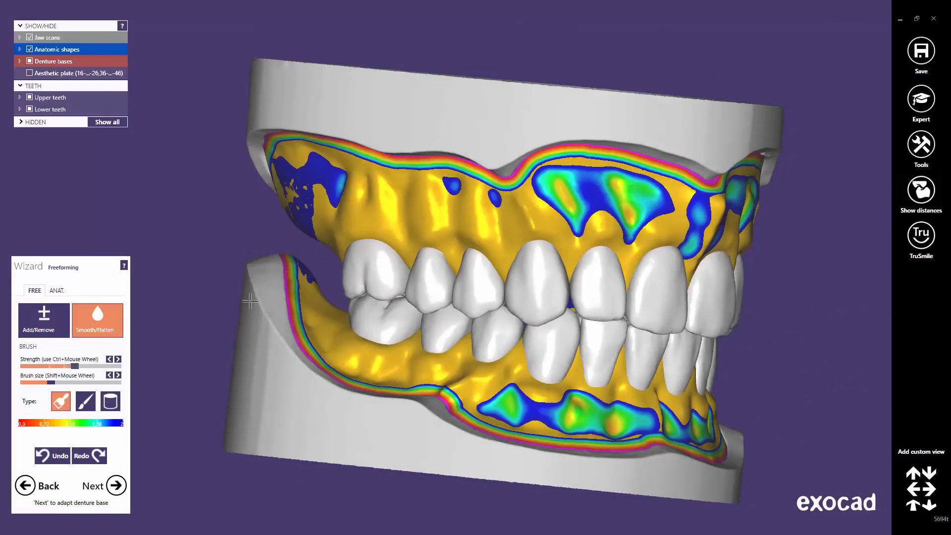
mouse_move(396, 198)
mouse_down()
mouse_move(454, 191)
mouse_move(378, 196)
mouse_move(311, 174)
mouse_up()
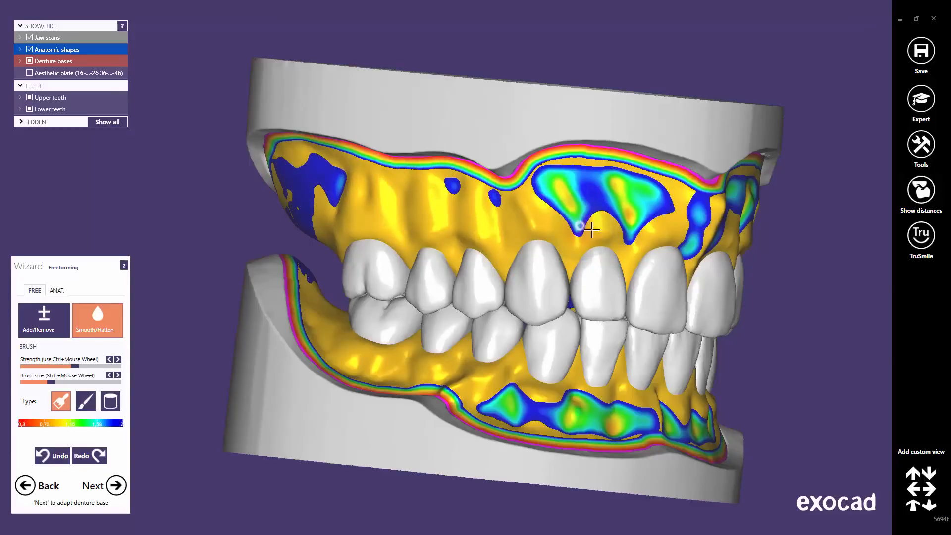
right_drag(743, 242, 625, 230)
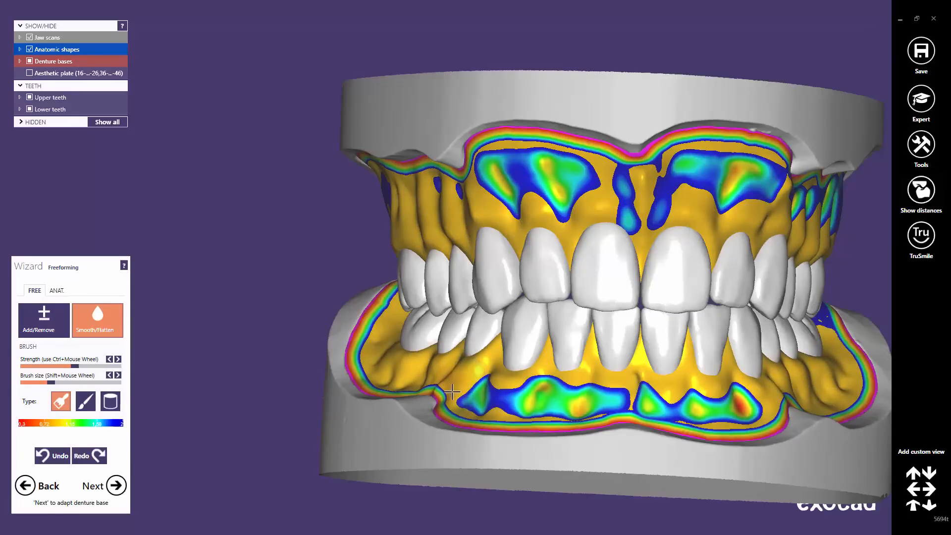
right_drag(441, 365, 437, 372)
right_drag(451, 336, 425, 267)
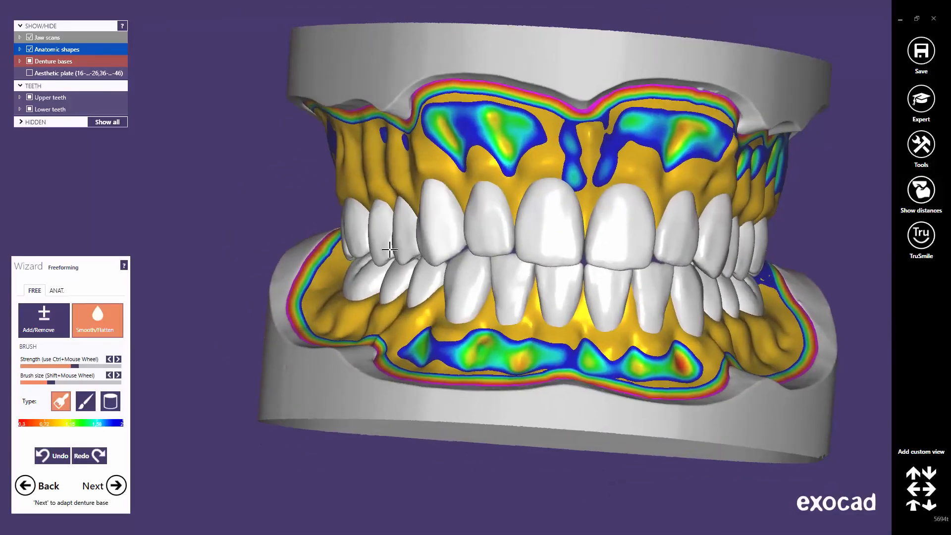
Step: Choose the ANAT. Entire Denture Base preset and reshape the lower base around the canine
click(57, 292)
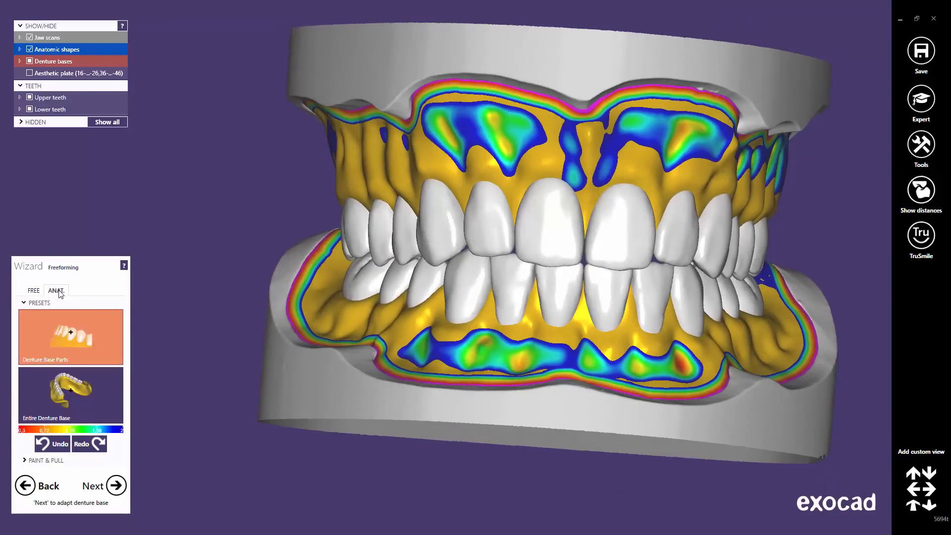
click(67, 391)
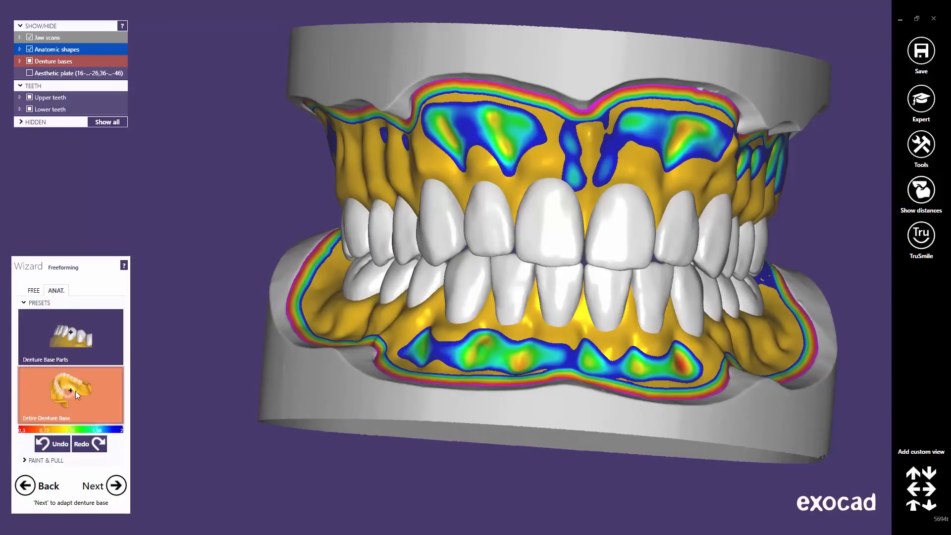
right_drag(533, 369, 473, 372)
scroll(473, 372, up, 6)
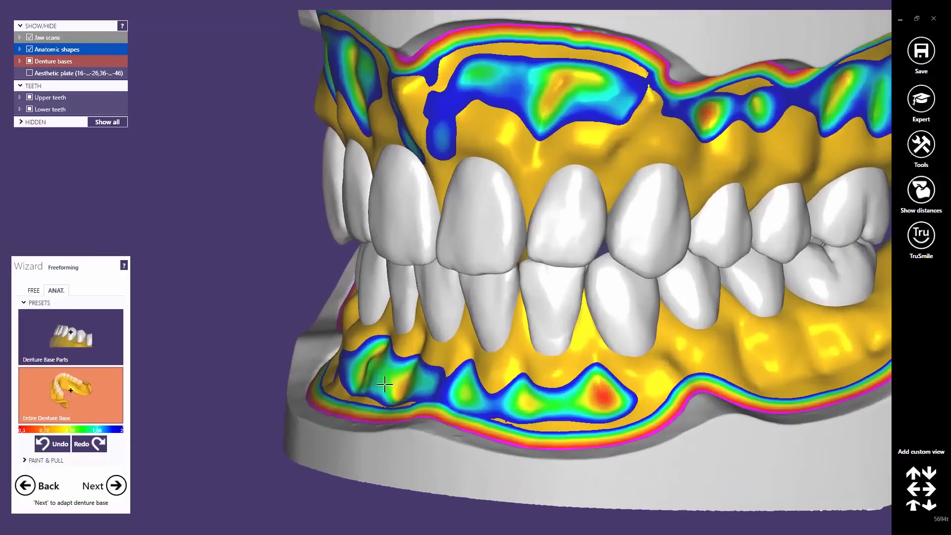
scroll(450, 245, up, 2)
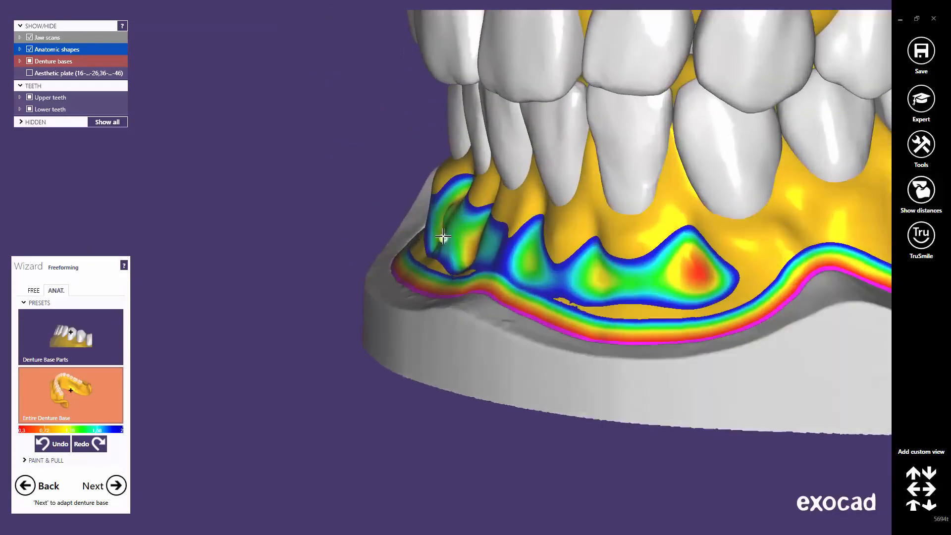
drag(443, 236, 432, 238)
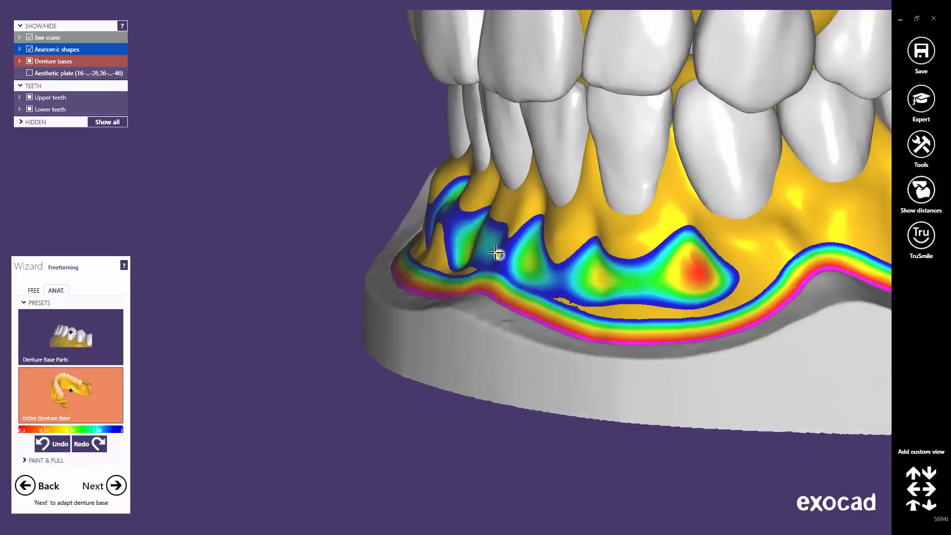
drag(495, 253, 488, 247)
Step: Smooth the thick patch and reshape the gum thickness on the upper base
mouse_move(565, 292)
right_down()
mouse_move(597, 285)
mouse_move(475, 268)
mouse_move(445, 245)
mouse_move(418, 191)
mouse_move(483, 292)
mouse_move(558, 203)
mouse_move(520, 185)
right_up()
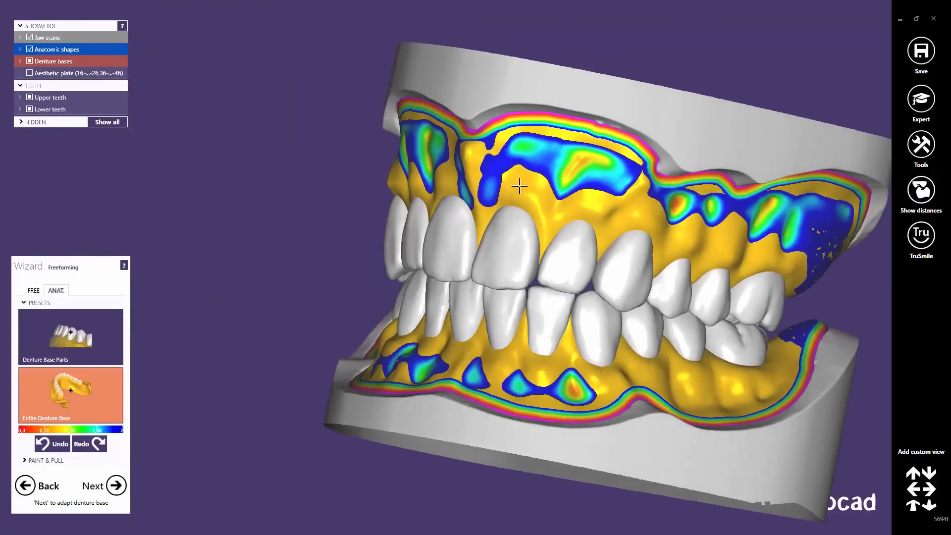
scroll(466, 173, up, 3)
mouse_move(402, 122)
mouse_down()
mouse_move(401, 130)
mouse_move(414, 121)
mouse_move(397, 118)
mouse_up()
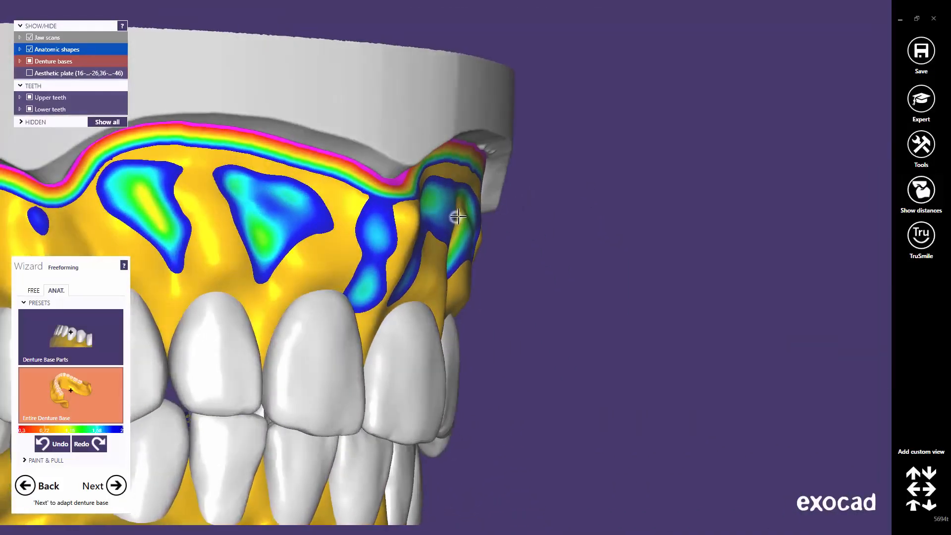
drag(458, 216, 460, 216)
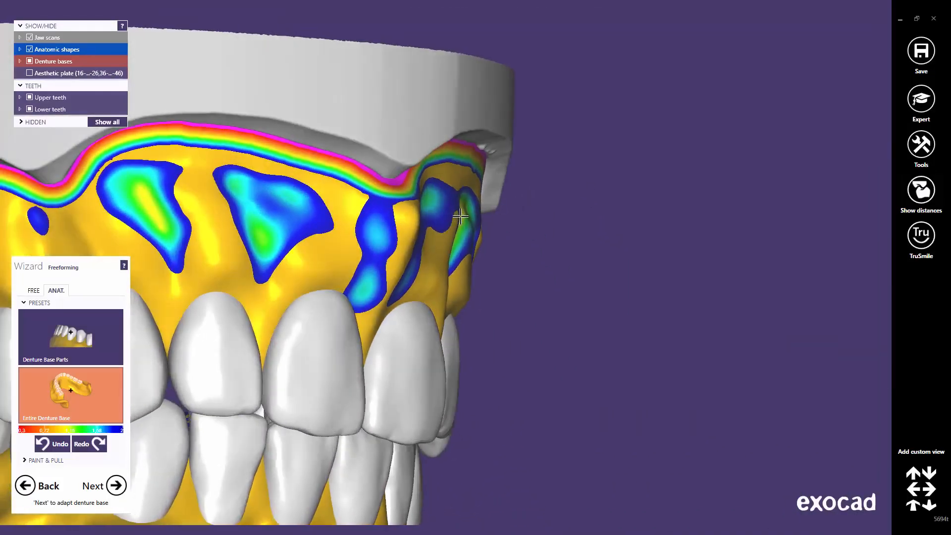
scroll(473, 257, down, 3)
right_drag(480, 263, 505, 357)
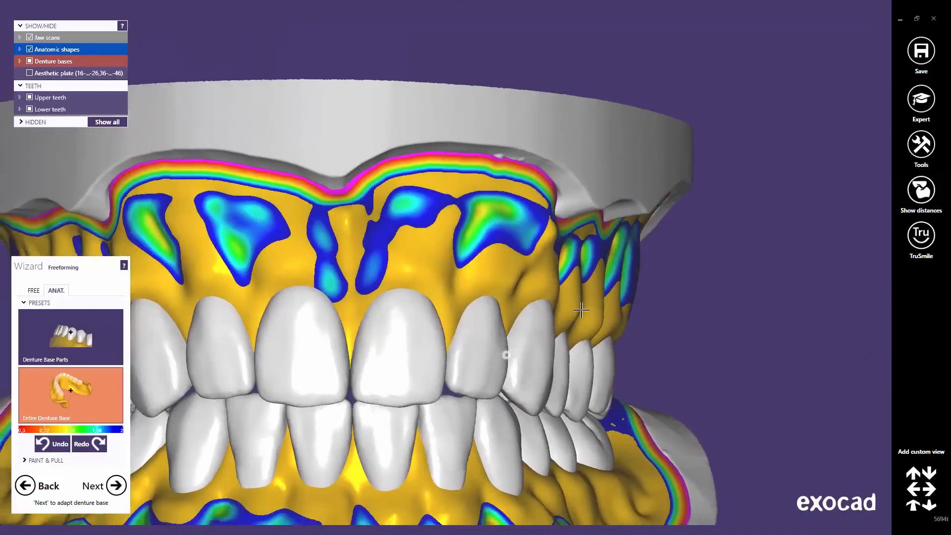
middle_drag(505, 357, 684, 265)
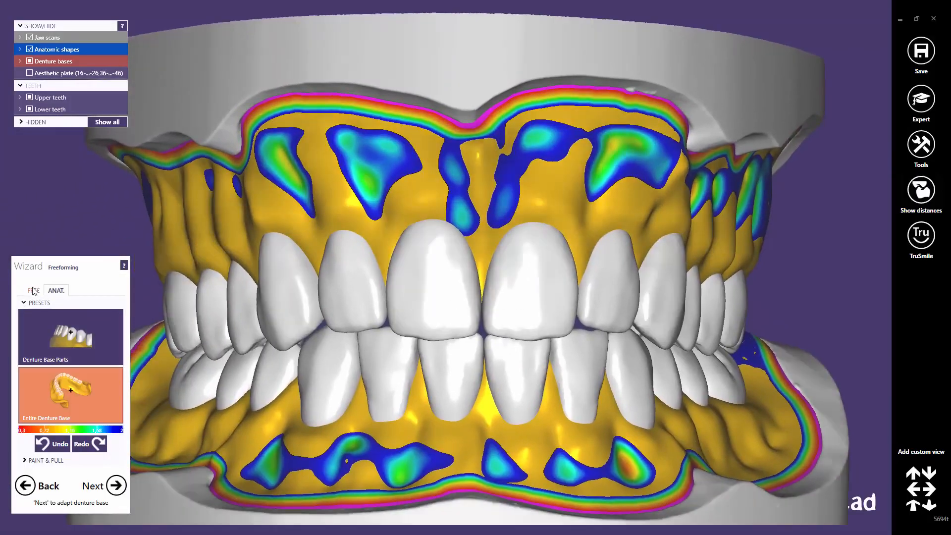
Step: In the FREE tab, choose Smooth/Flatten and raise the Strength
click(34, 290)
click(104, 333)
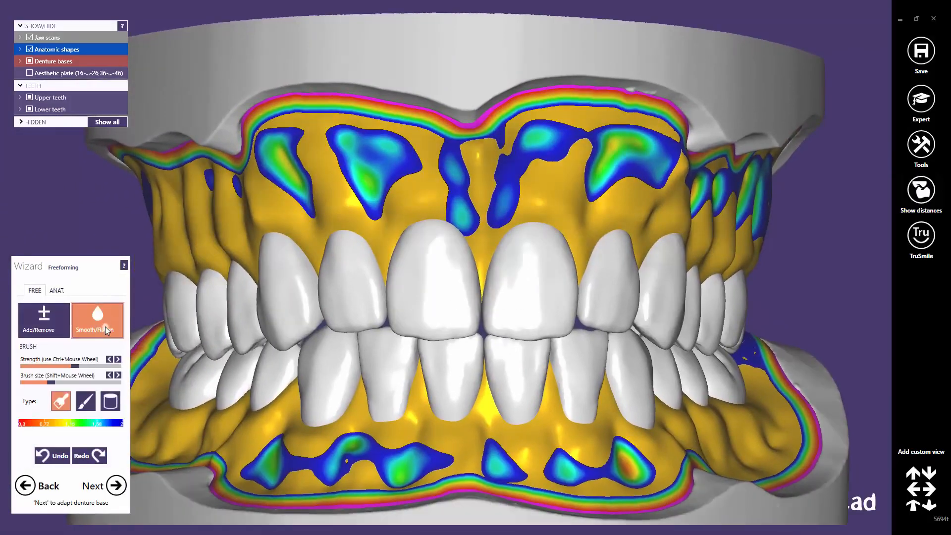
click(98, 366)
right_drag(393, 287, 399, 277)
scroll(278, 206, up, 4)
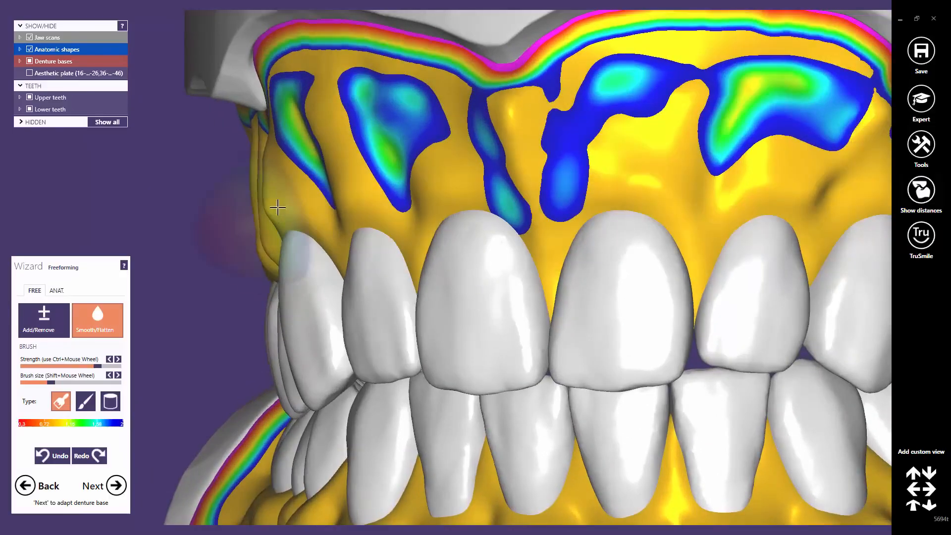
Step: Review both dentures around the right molars and from the standard front view
right_drag(255, 212, 173, 214)
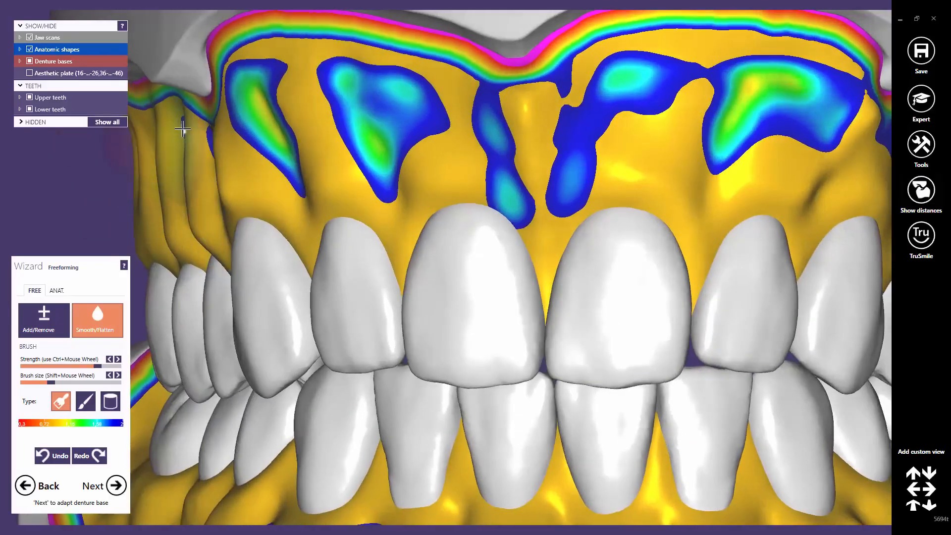
scroll(445, 188, down, 2)
right_drag(601, 270, 641, 261)
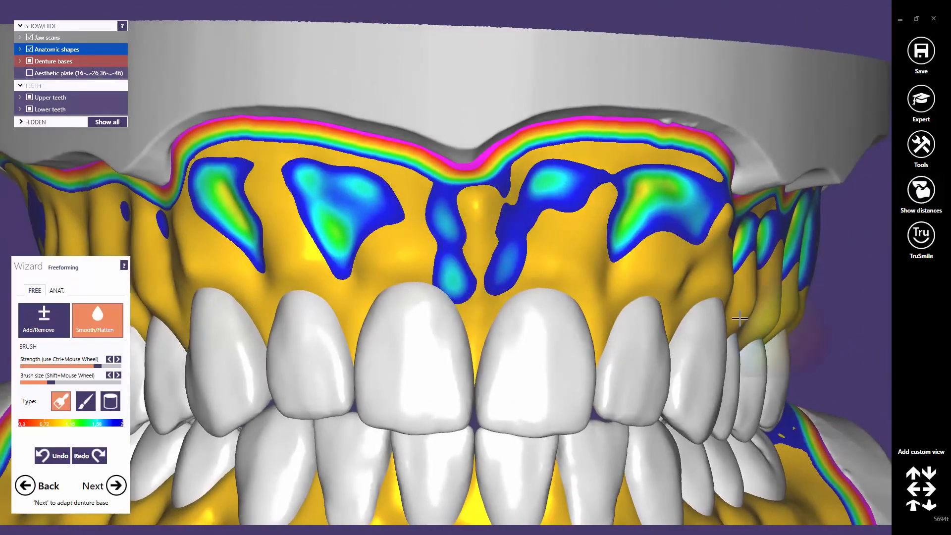
middle_click(731, 344)
right_drag(709, 302, 759, 293)
scroll(452, 267, down, 3)
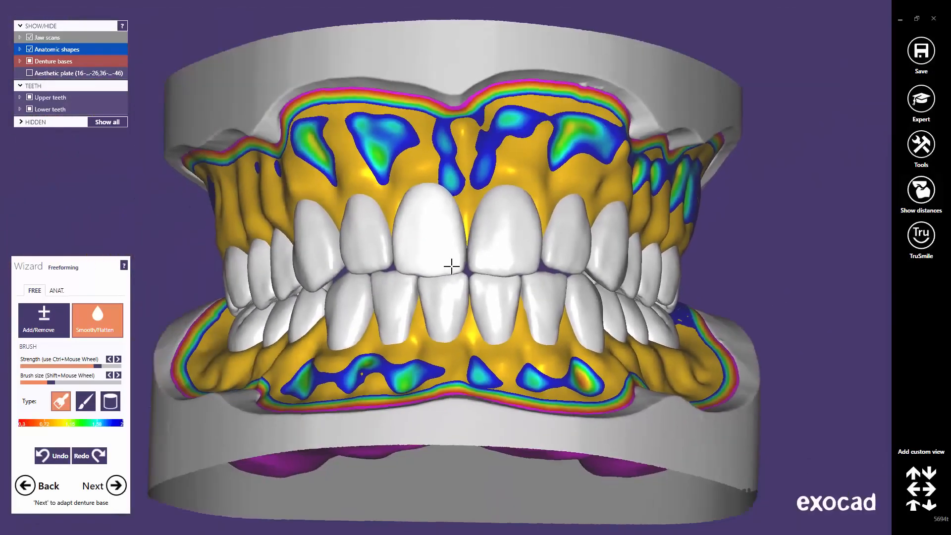
click(913, 507)
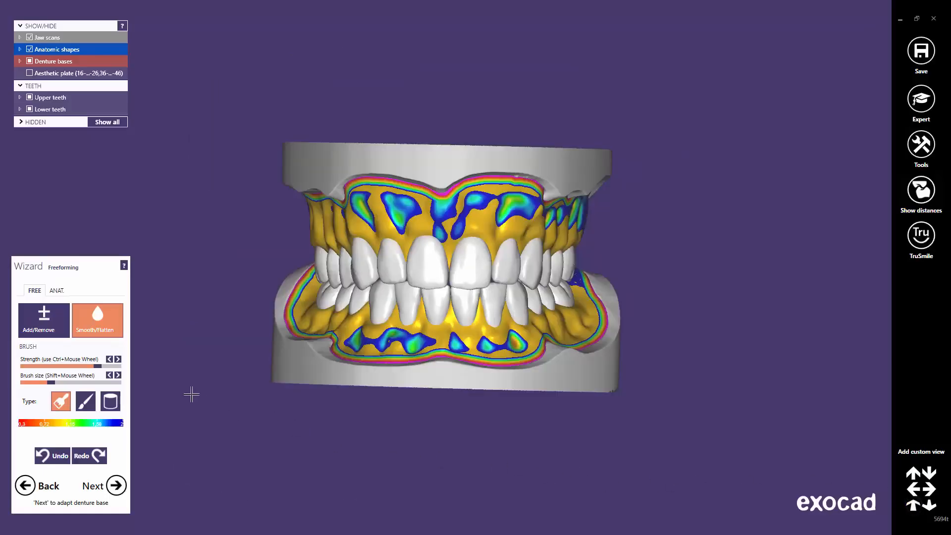
Step: Return to ANAT. presets, hide the lower teeth, and zoom in on the upper palate
click(57, 291)
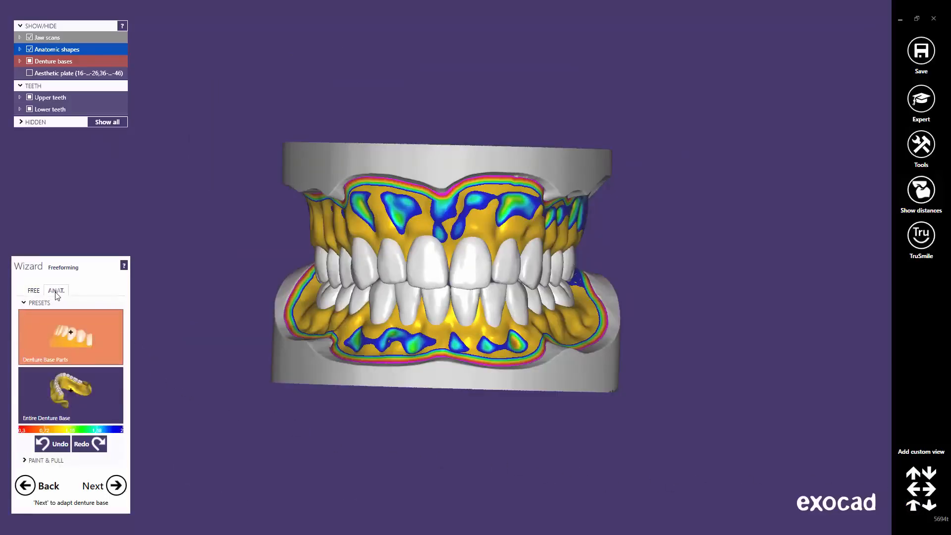
click(30, 109)
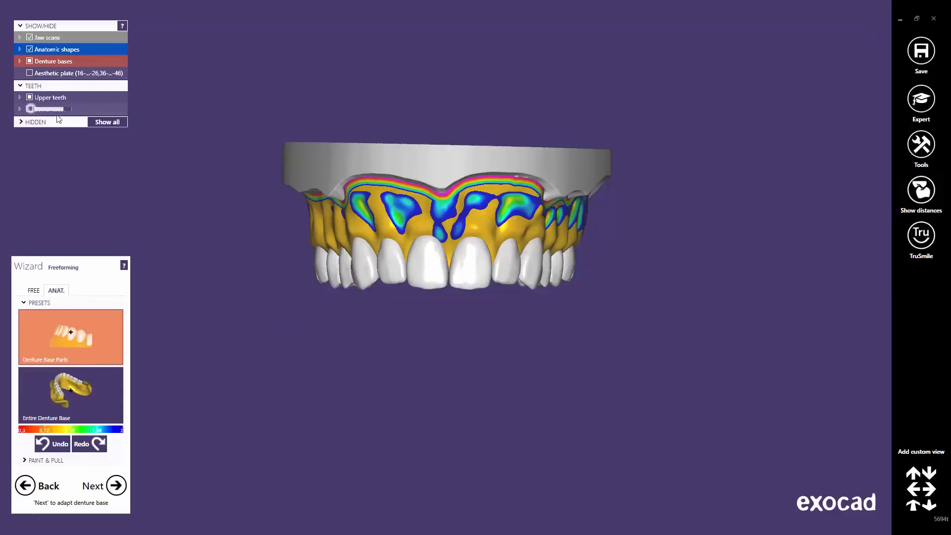
middle_click(416, 256)
right_drag(435, 297, 457, 333)
middle_drag(456, 333, 477, 273)
scroll(478, 272, up, 5)
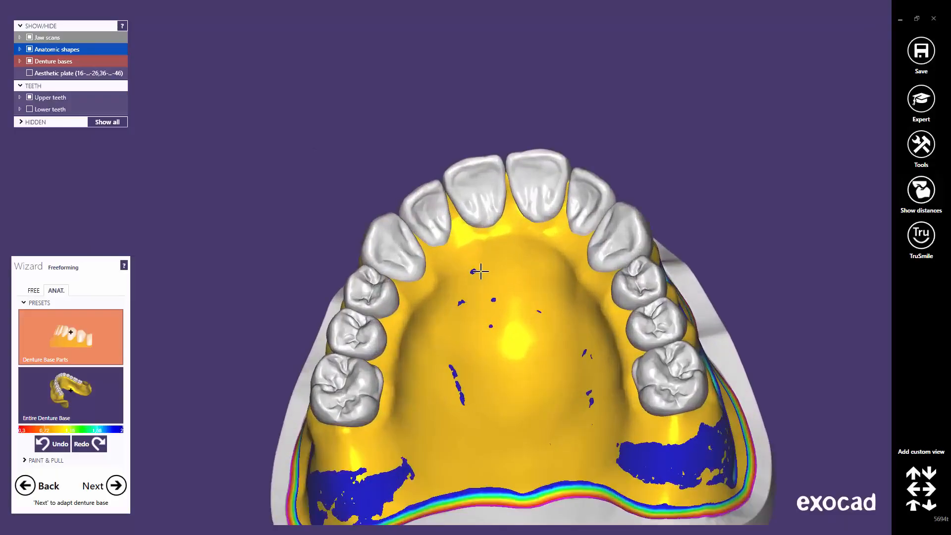
Step: Reshape the palate and the base beside the left molars with the Entire Denture Base preset
click(61, 386)
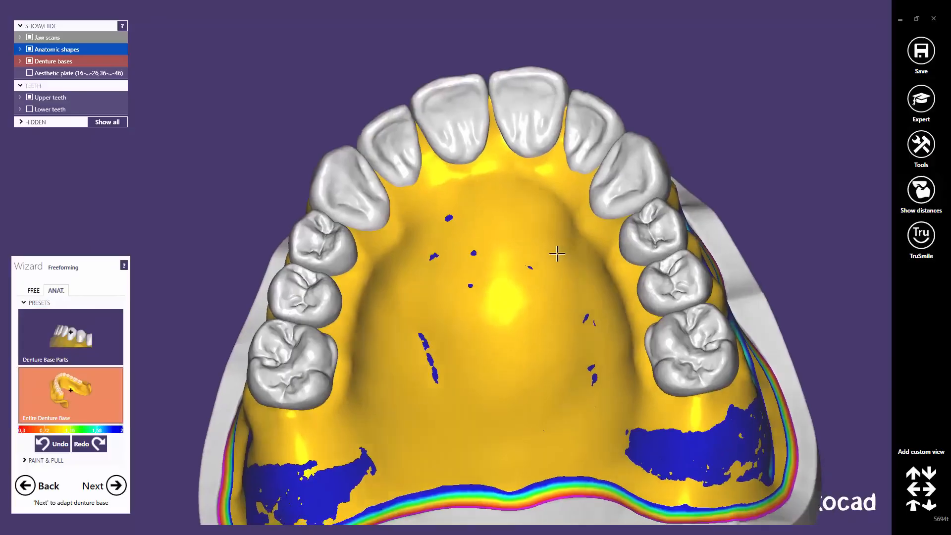
right_drag(557, 253, 586, 267)
drag(635, 253, 636, 266)
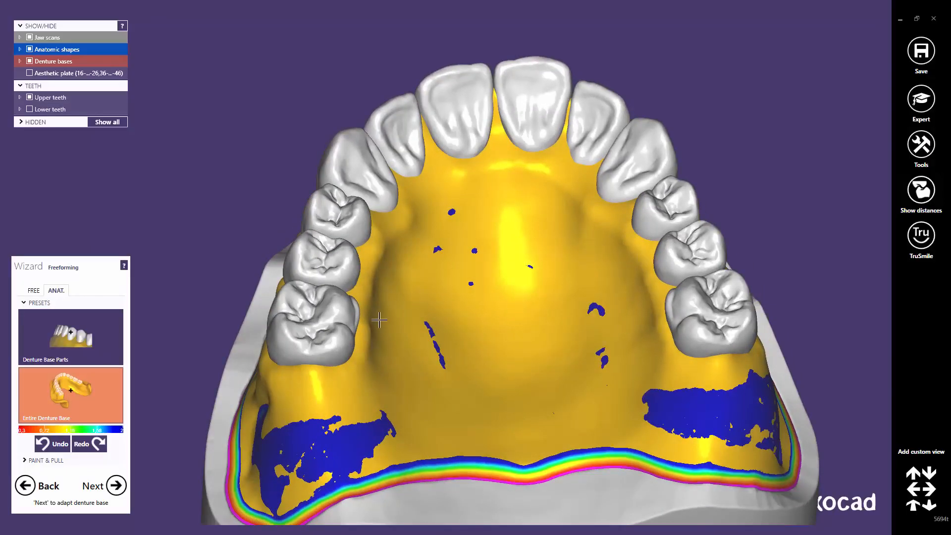
drag(371, 327, 363, 325)
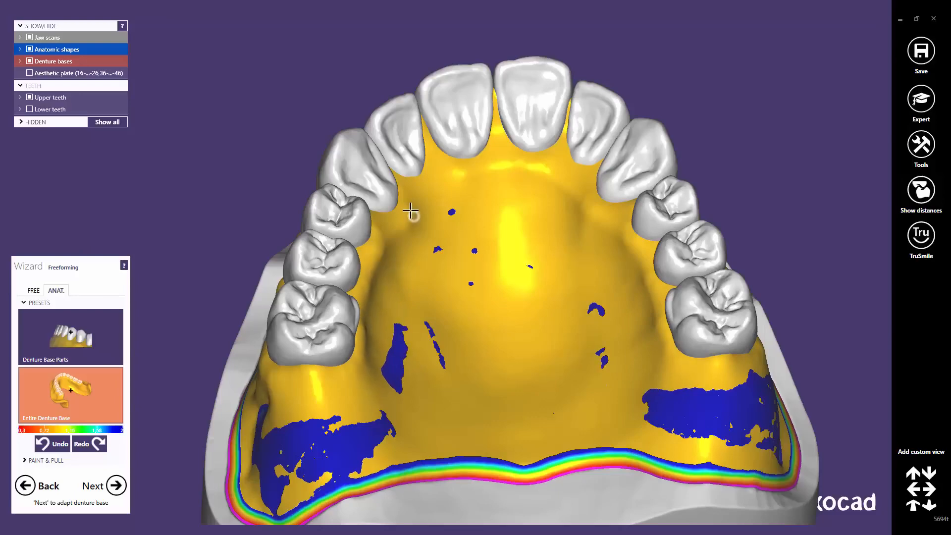
right_drag(409, 214, 472, 277)
middle_drag(472, 340, 464, 258)
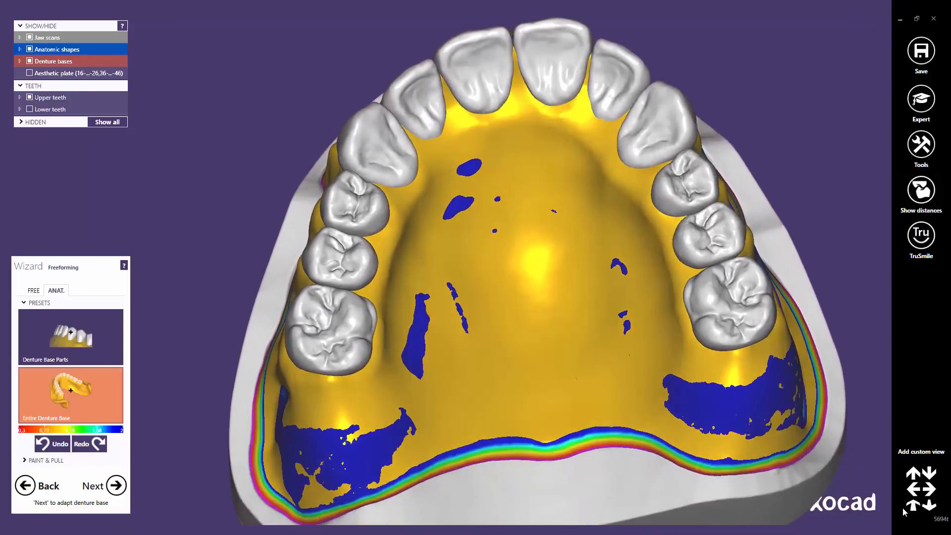
click(912, 510)
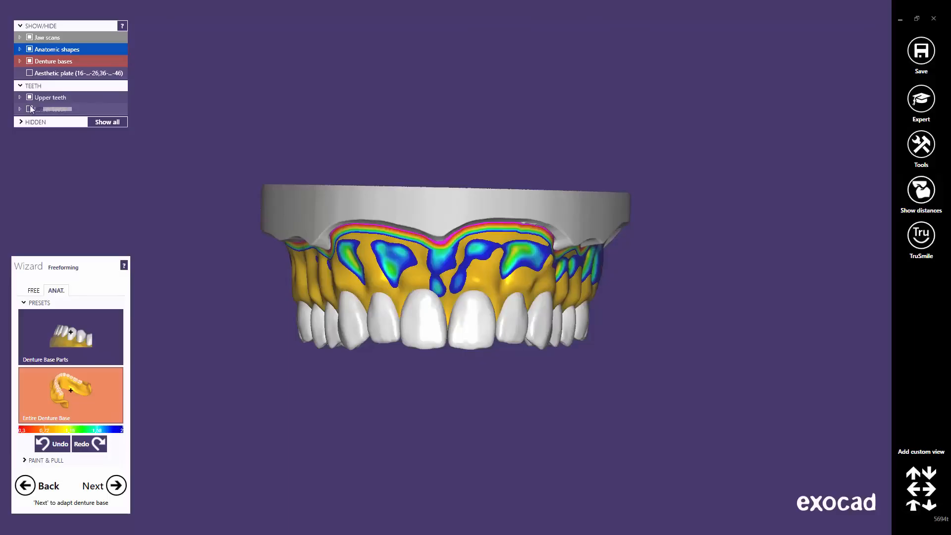
Step: Hide the upper items and show only the lower denture from a top-down view
click(29, 97)
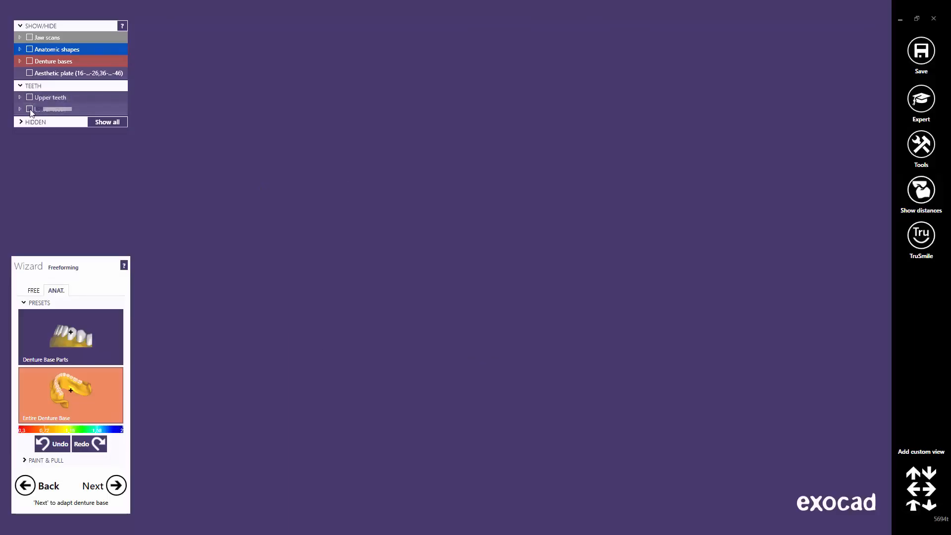
click(30, 110)
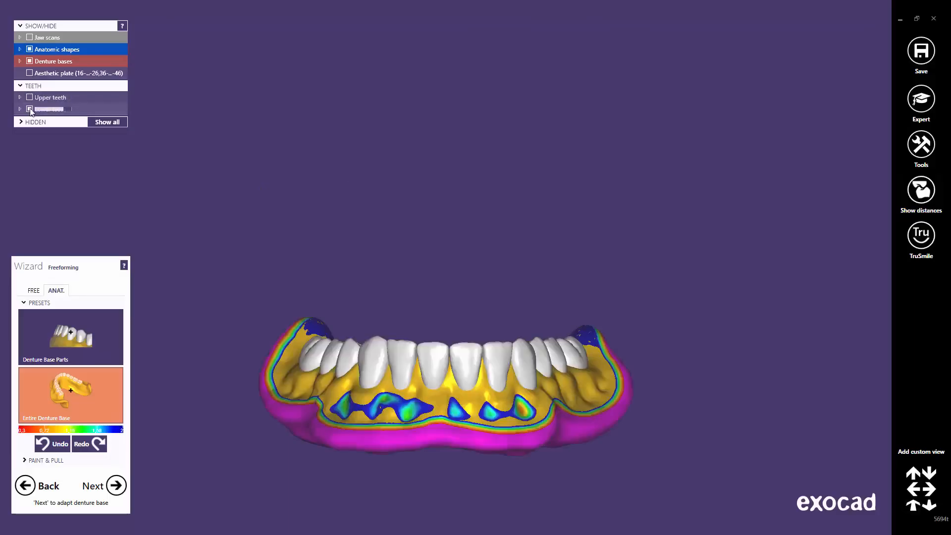
right_drag(426, 374, 515, 327)
middle_drag(454, 348, 525, 267)
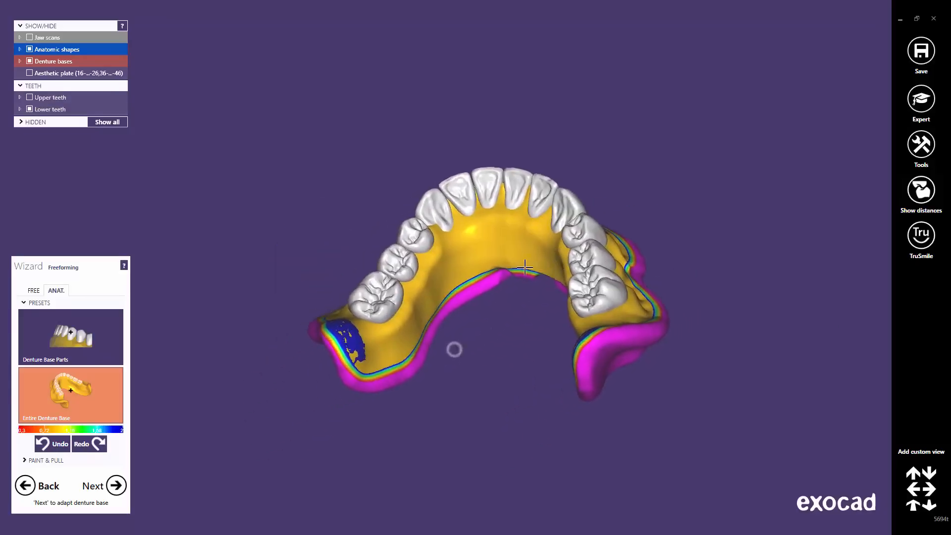
right_drag(525, 267, 526, 268)
scroll(525, 268, up, 5)
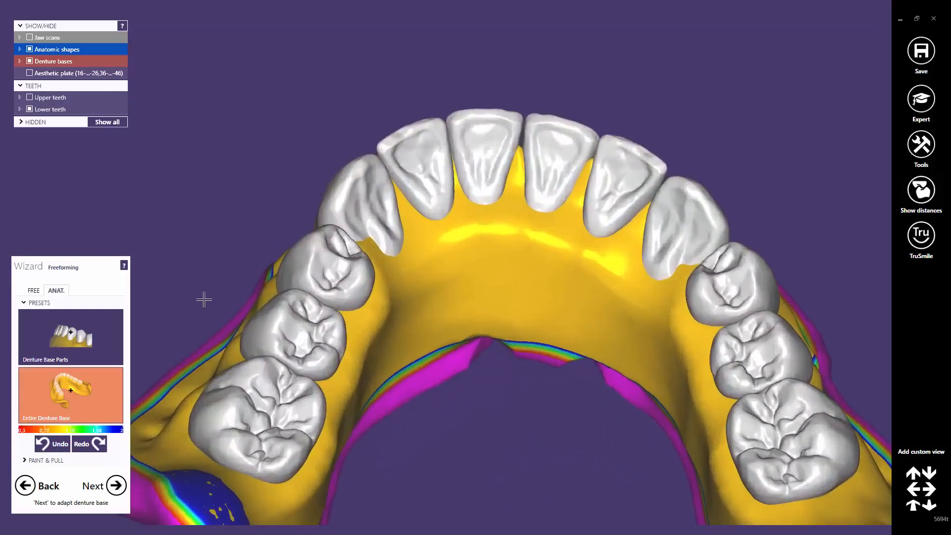
Step: Select the Denture Base Parts preset and inspect the lower base's inner wall
click(83, 347)
right_drag(505, 309, 592, 146)
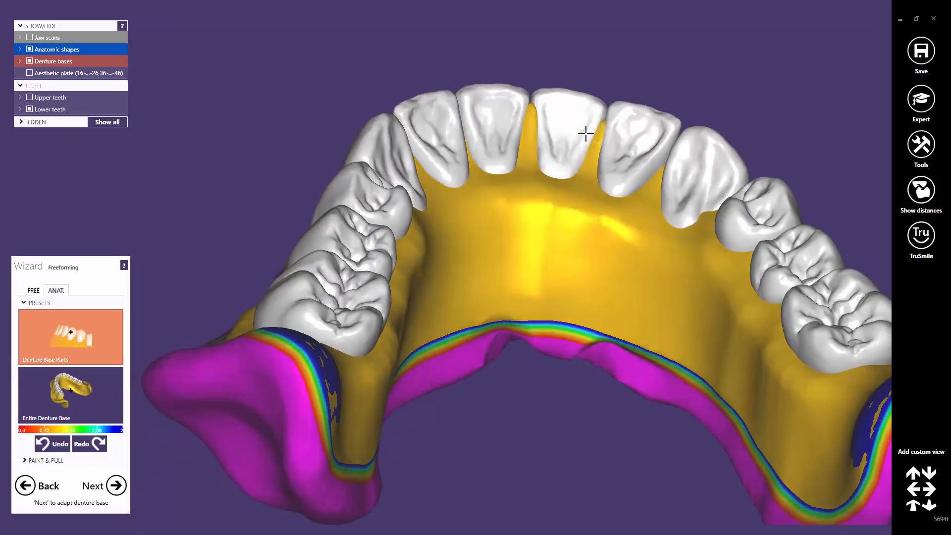
right_drag(522, 148, 435, 135)
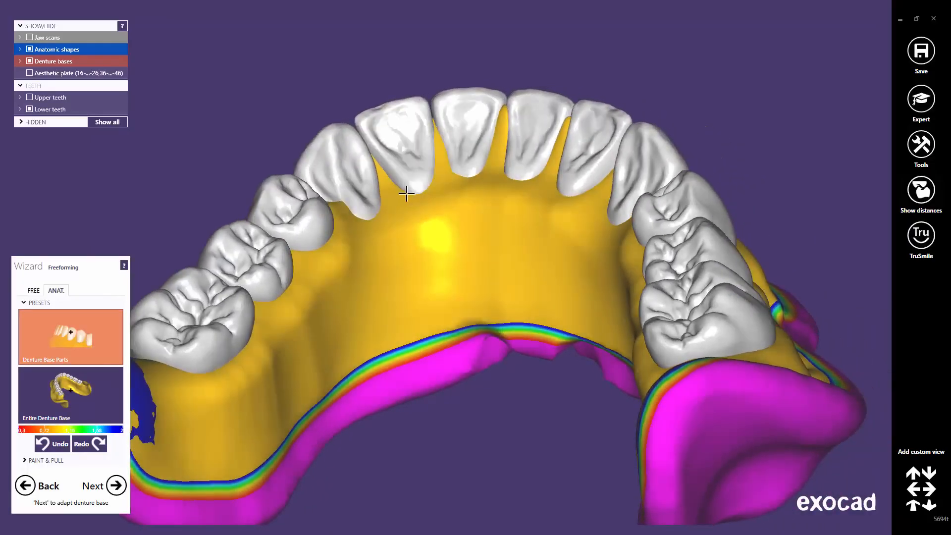
right_drag(403, 193, 333, 213)
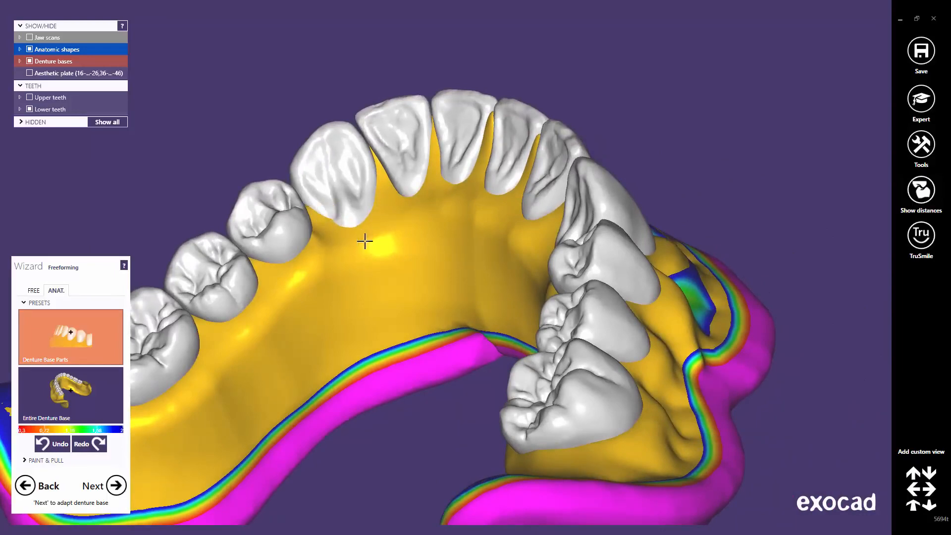
right_drag(365, 241, 476, 190)
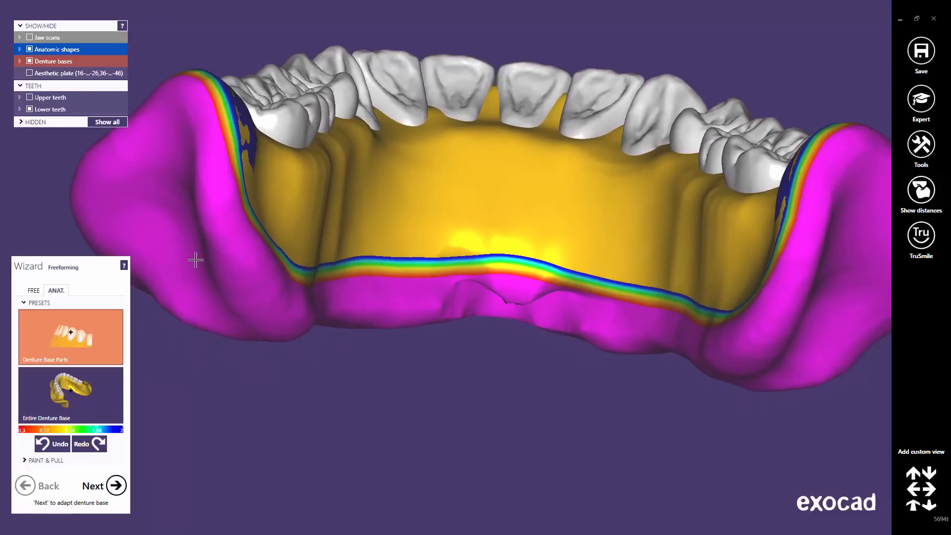
Step: Build up the lower base's inner surface with an enlarged FREE Add/Remove brush
click(36, 292)
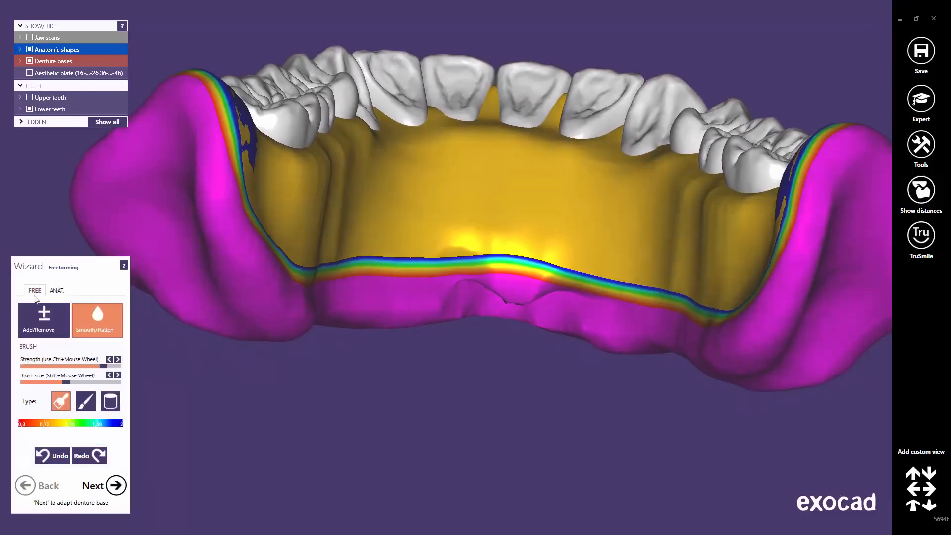
click(38, 323)
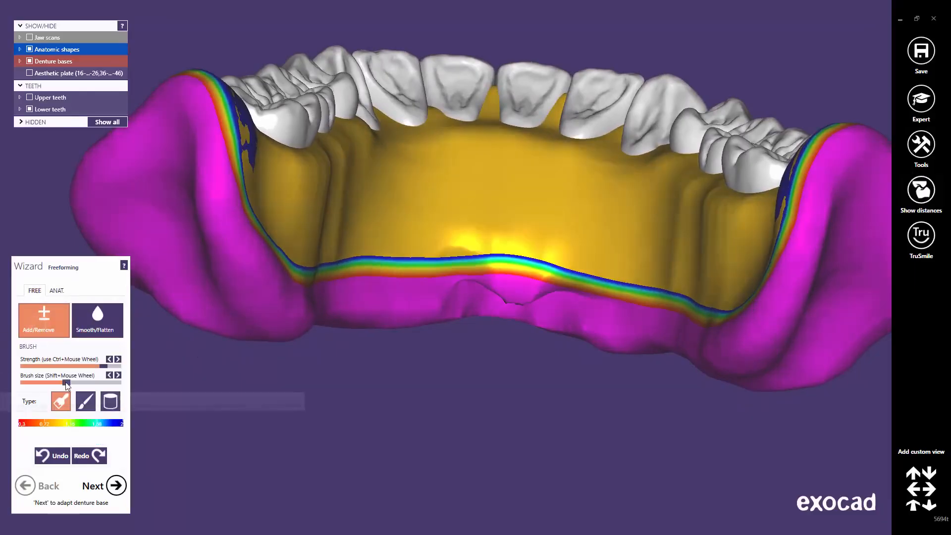
drag(66, 381, 89, 381)
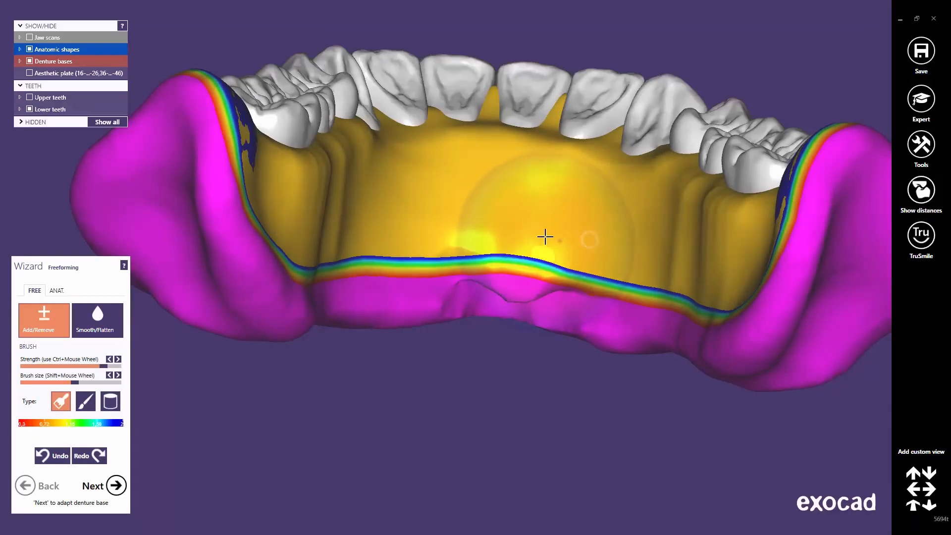
mouse_move(497, 227)
mouse_down()
mouse_move(441, 225)
mouse_move(380, 238)
mouse_up()
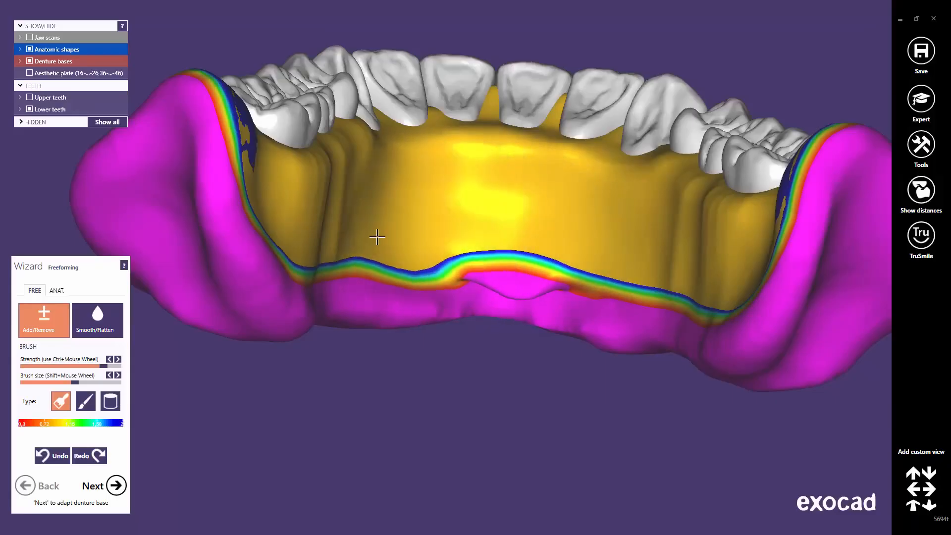
Step: Smooth the lingual notch, streaks and bumps using Smooth/Flatten at maximum strength
click(105, 319)
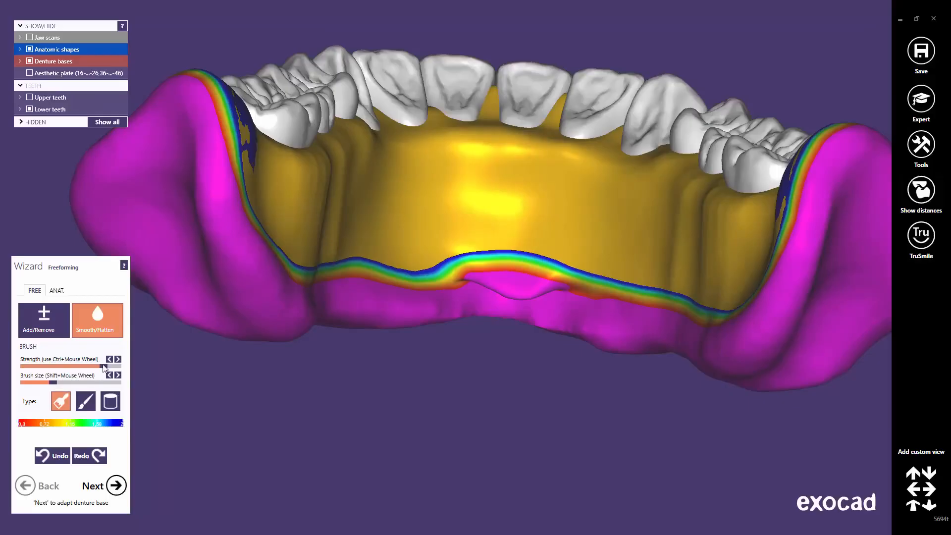
drag(108, 366, 120, 366)
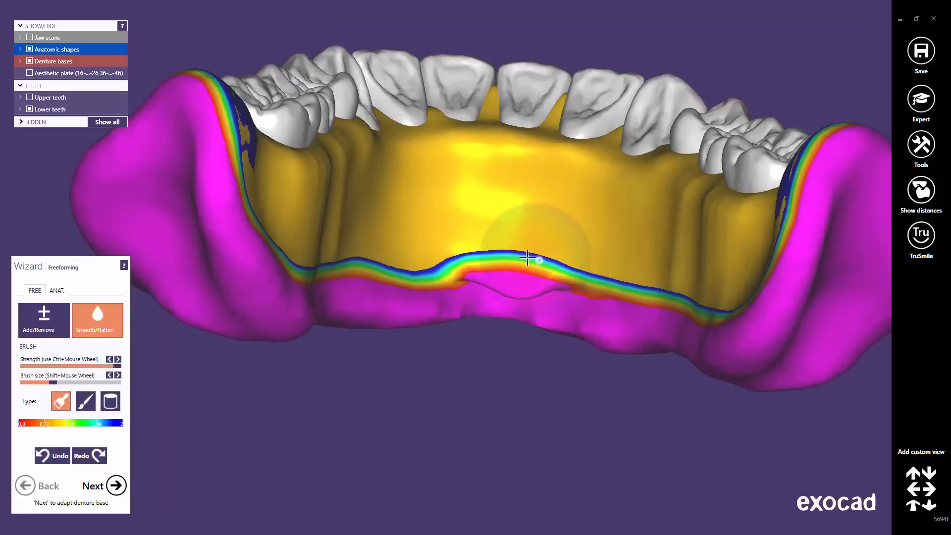
drag(528, 257, 468, 245)
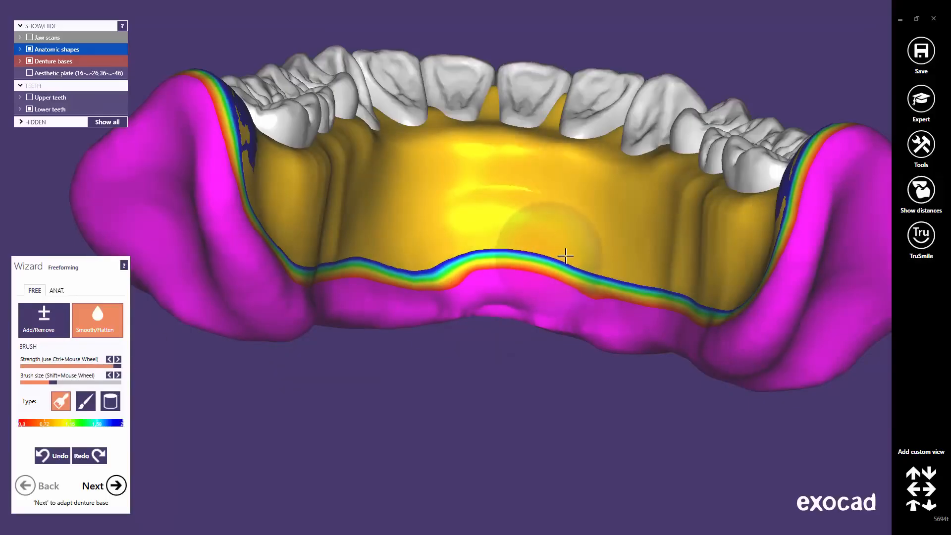
mouse_move(506, 216)
mouse_down()
mouse_move(402, 210)
mouse_move(624, 256)
mouse_move(522, 229)
mouse_move(386, 218)
mouse_move(464, 254)
mouse_up()
right_drag(566, 236, 567, 236)
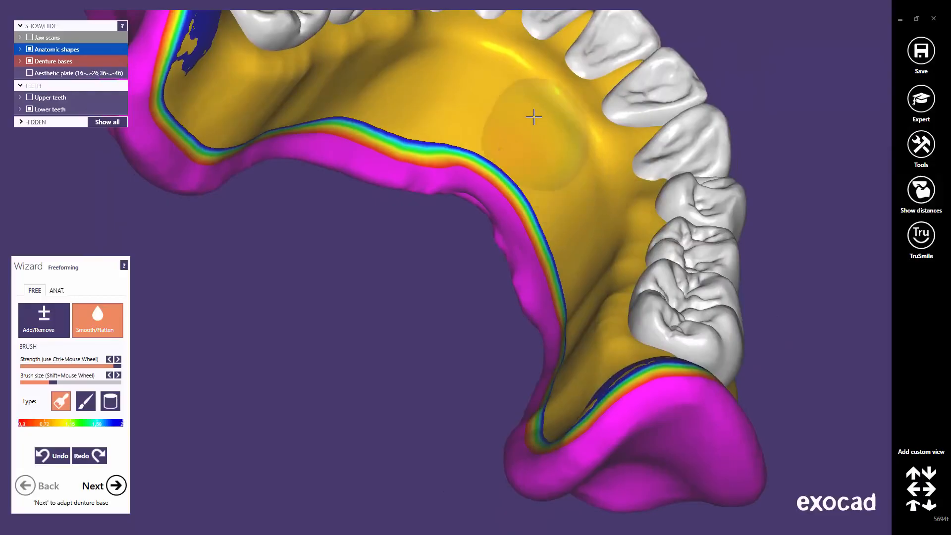
right_drag(456, 233, 540, 240)
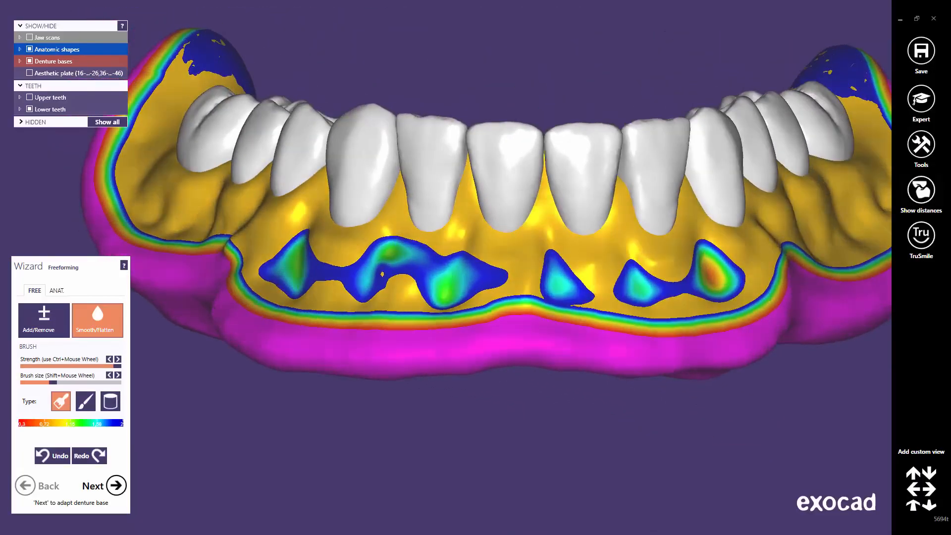
click(914, 510)
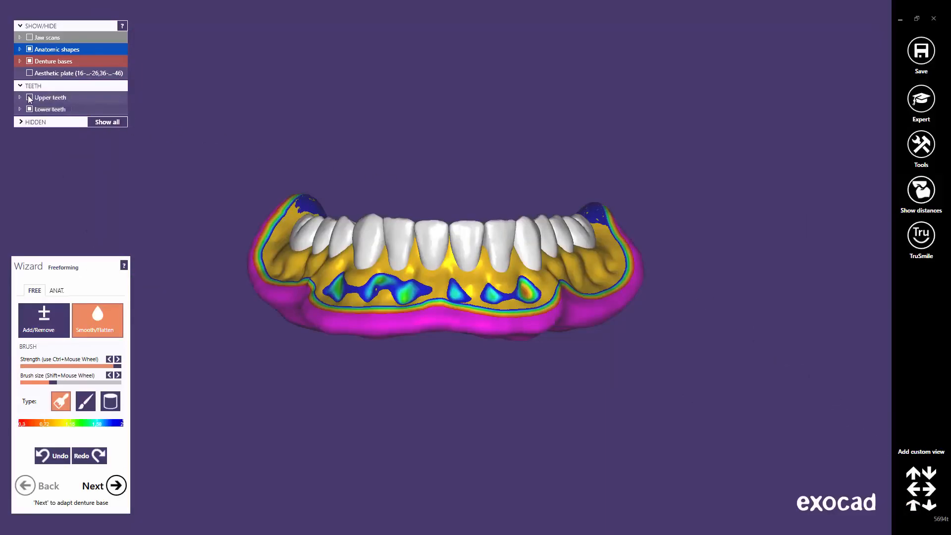
Step: Show the upper teeth, enable TruSmile rendering, check both dentures, and proceed with Next
click(29, 98)
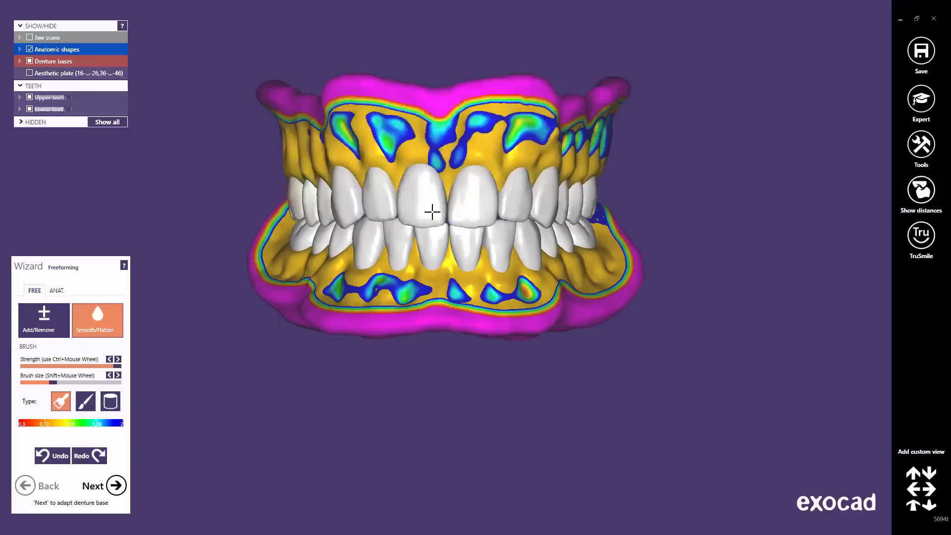
click(921, 249)
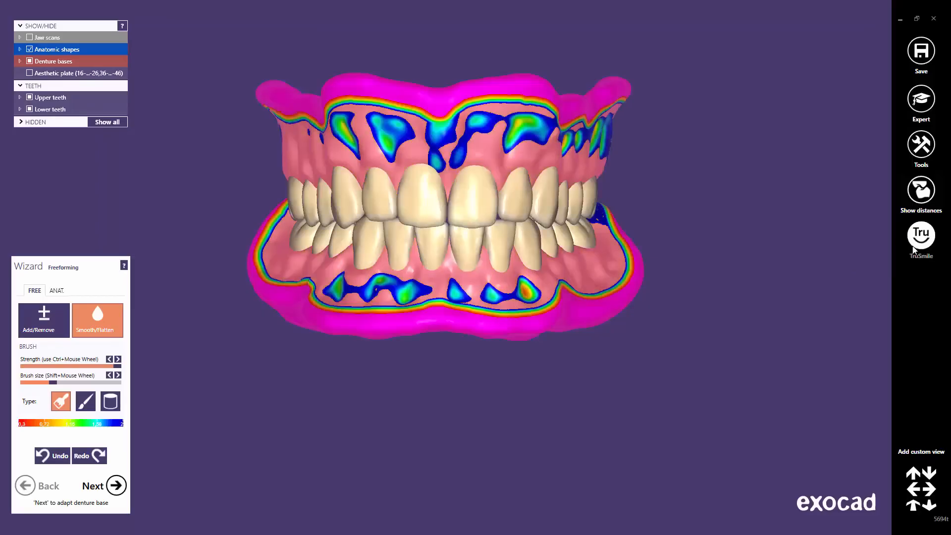
click(915, 503)
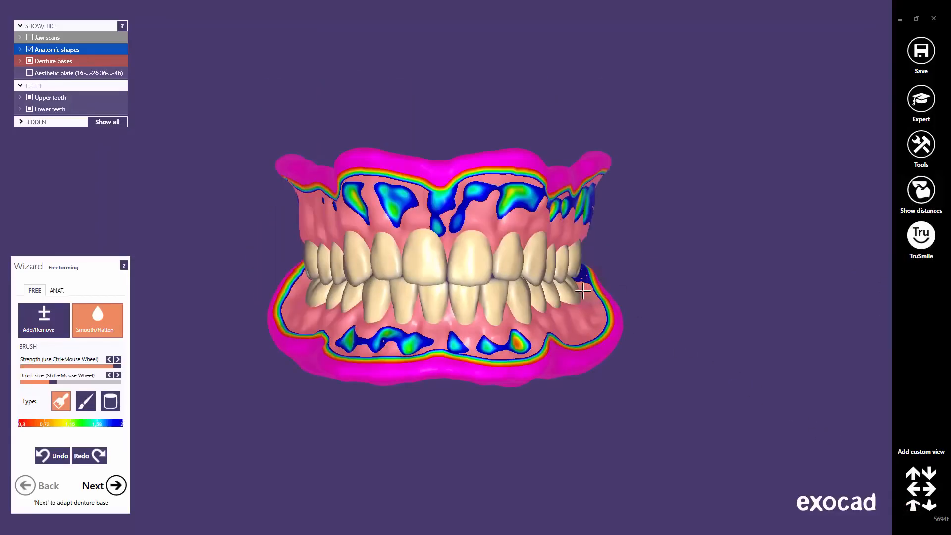
mouse_move(583, 291)
right_down()
mouse_move(571, 287)
mouse_move(580, 291)
right_up()
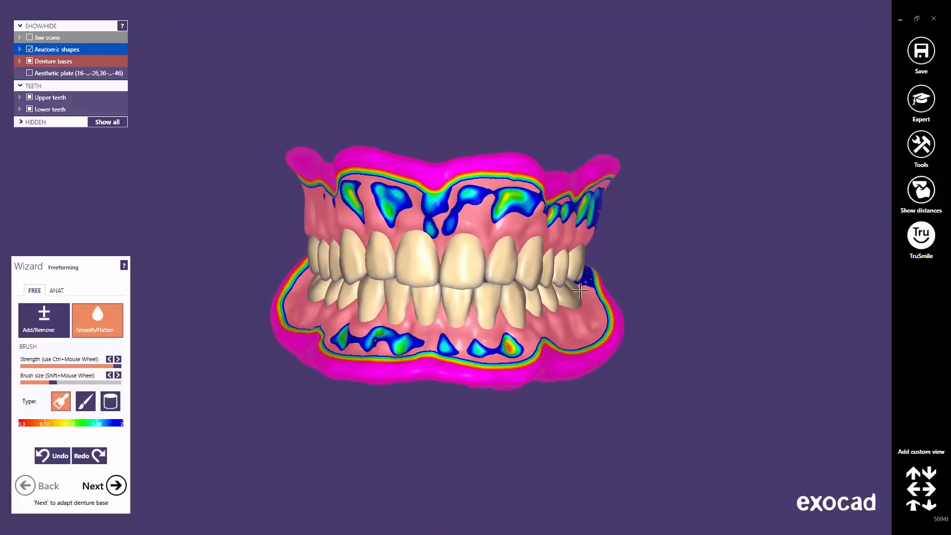
click(913, 508)
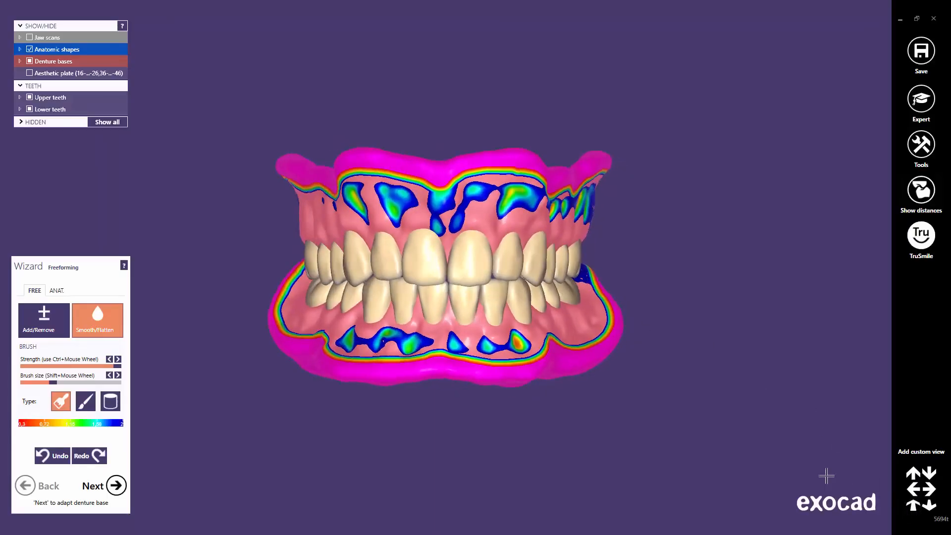
click(117, 485)
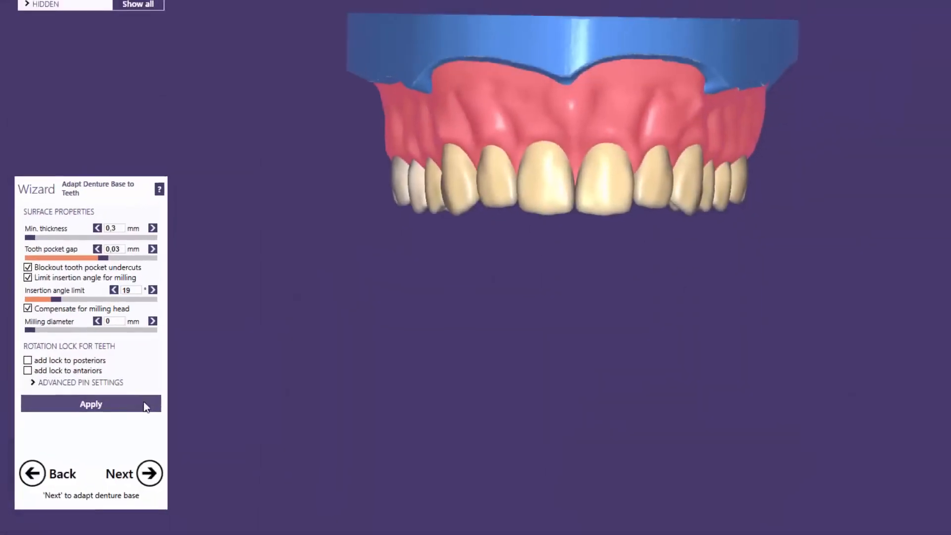
Step: Adapt the upper denture base to its teeth and view it from below
click(150, 402)
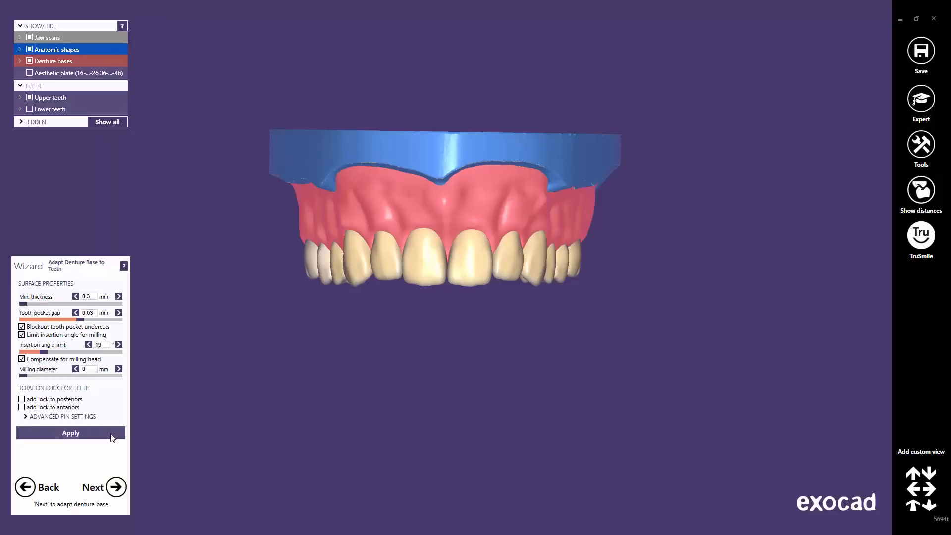
middle_click(450, 273)
right_drag(440, 307, 484, 284)
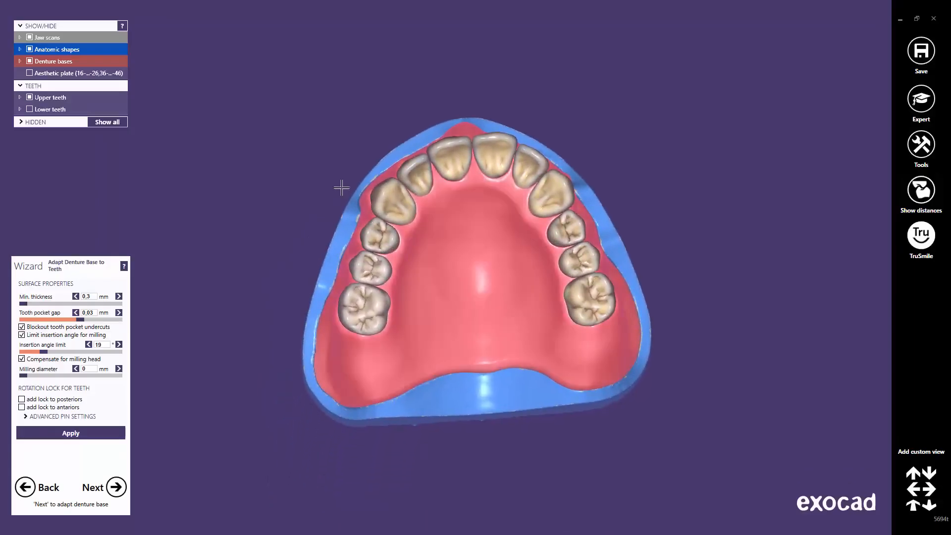
Step: Hide the teeth to inspect the upper tooth pockets, then advance to the lower denture
click(30, 49)
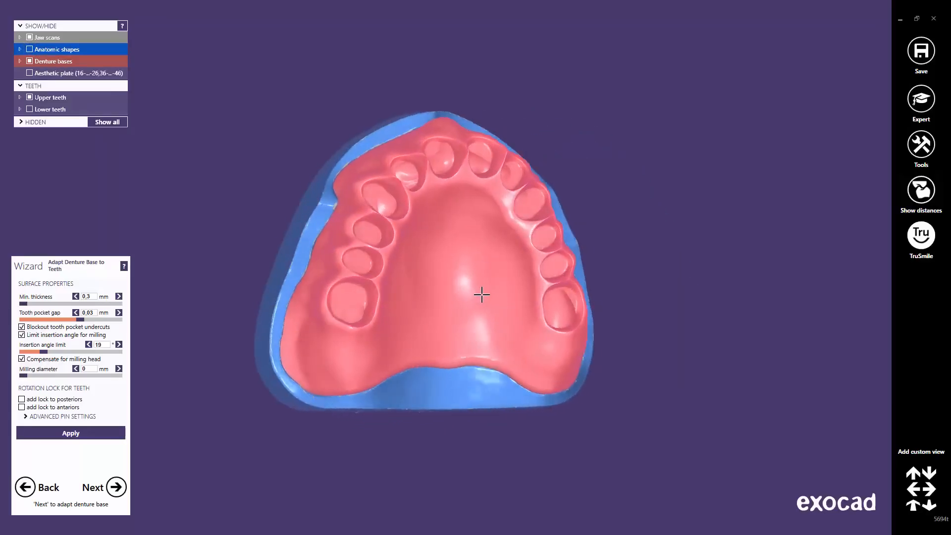
right_drag(481, 295, 482, 295)
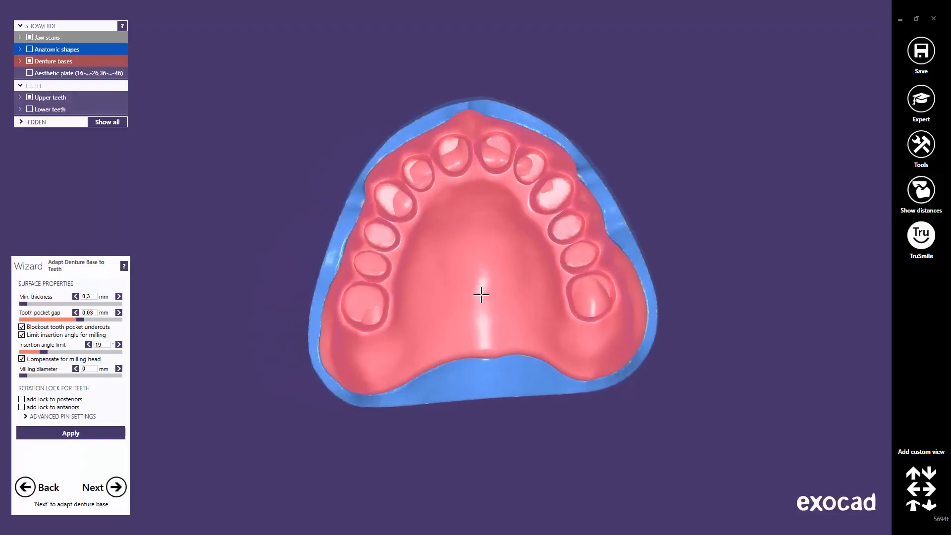
click(913, 506)
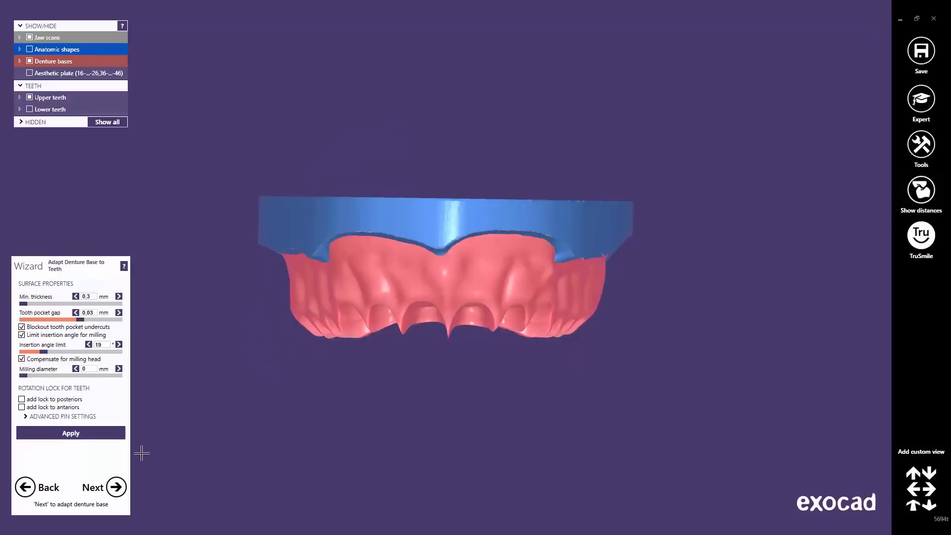
click(117, 488)
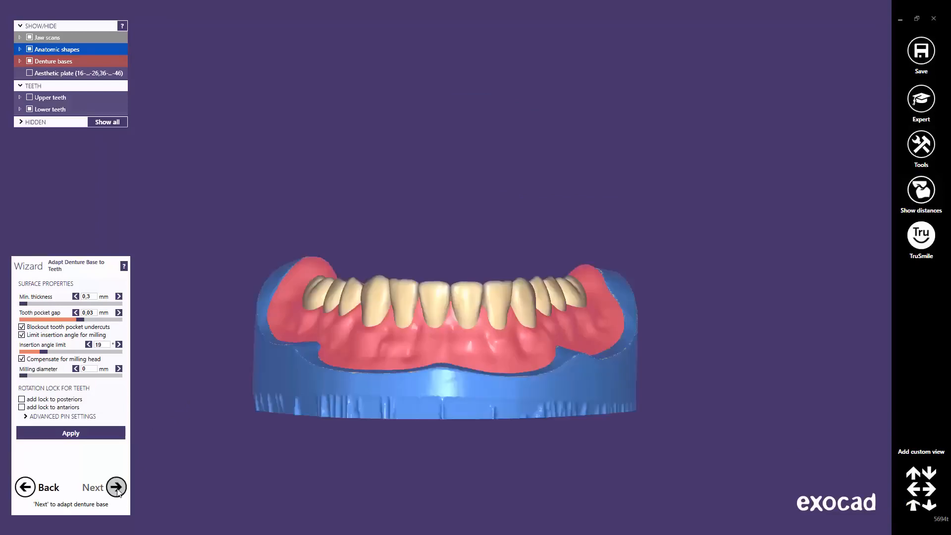
Step: Adapt the lower base to its teeth, inspect its pockets with teeth hidden, then go to Merge and save
click(103, 434)
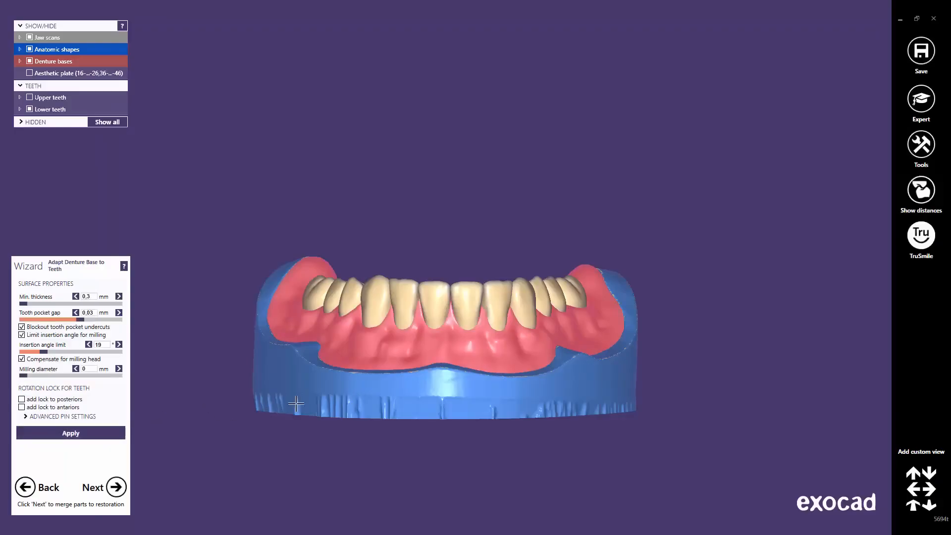
right_drag(454, 330, 489, 286)
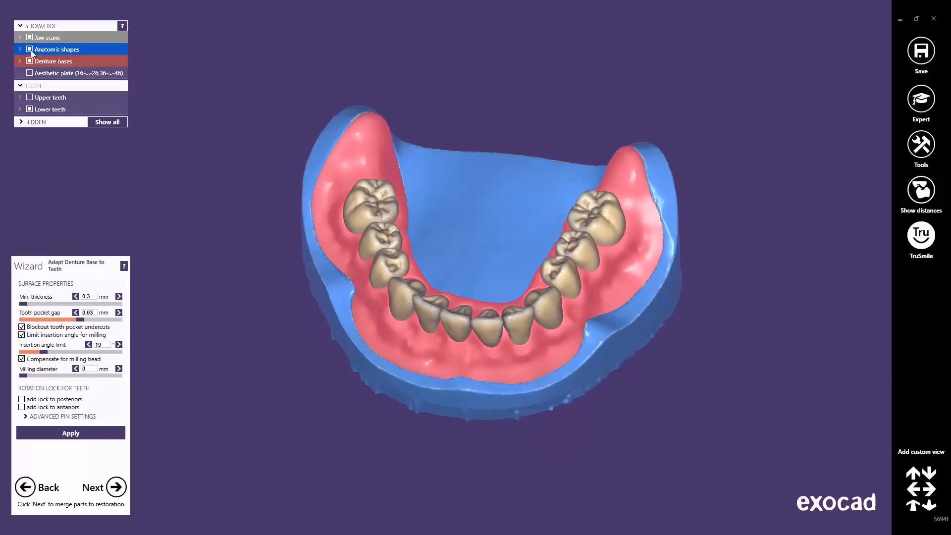
click(29, 50)
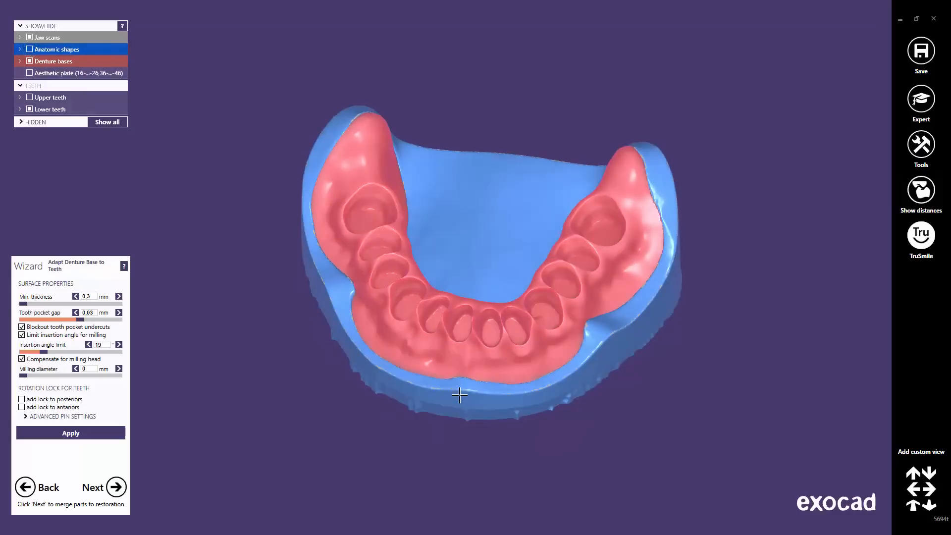
right_drag(460, 395, 461, 394)
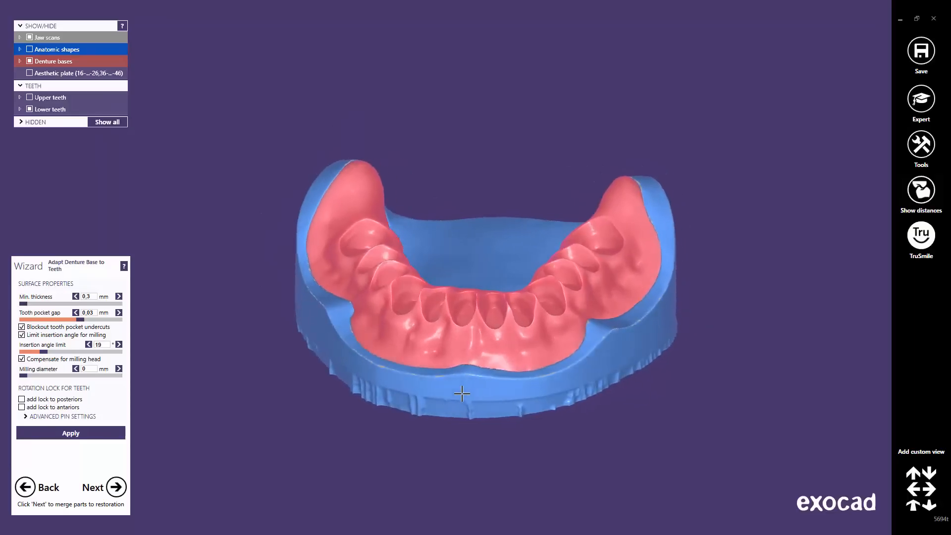
click(912, 505)
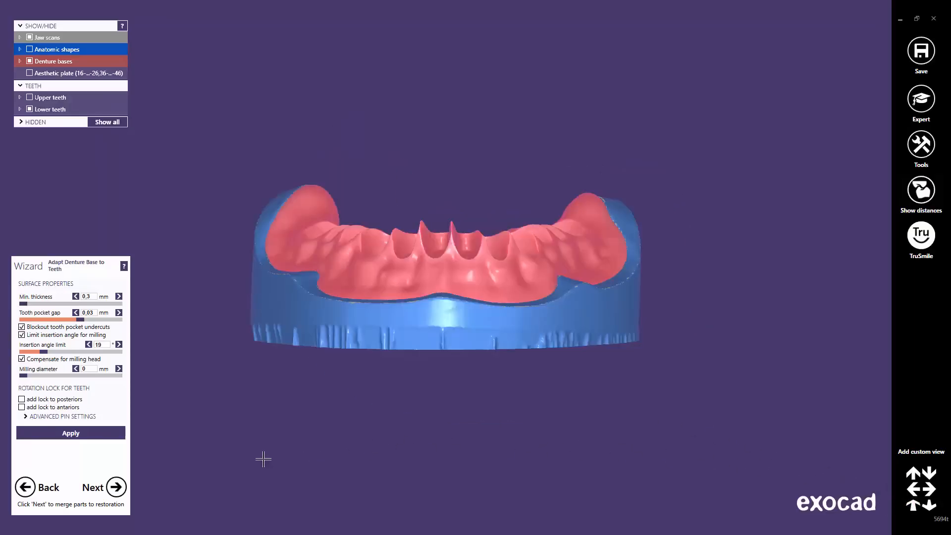
click(117, 490)
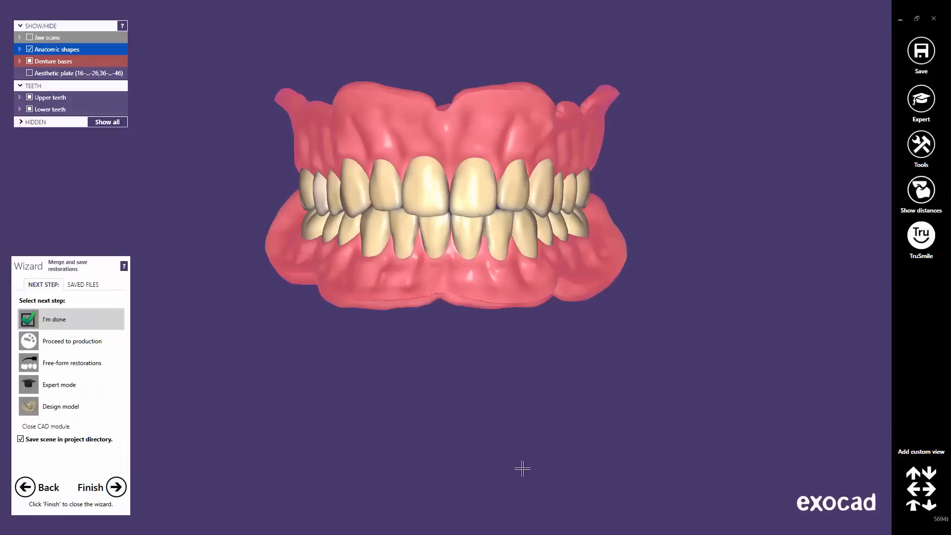
click(913, 506)
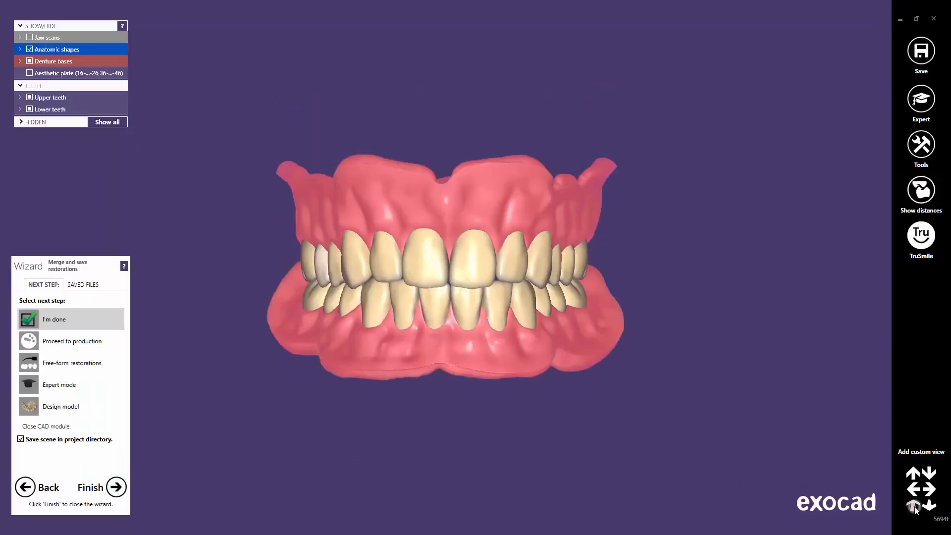
right_drag(510, 295, 516, 295)
right_drag(450, 335, 448, 334)
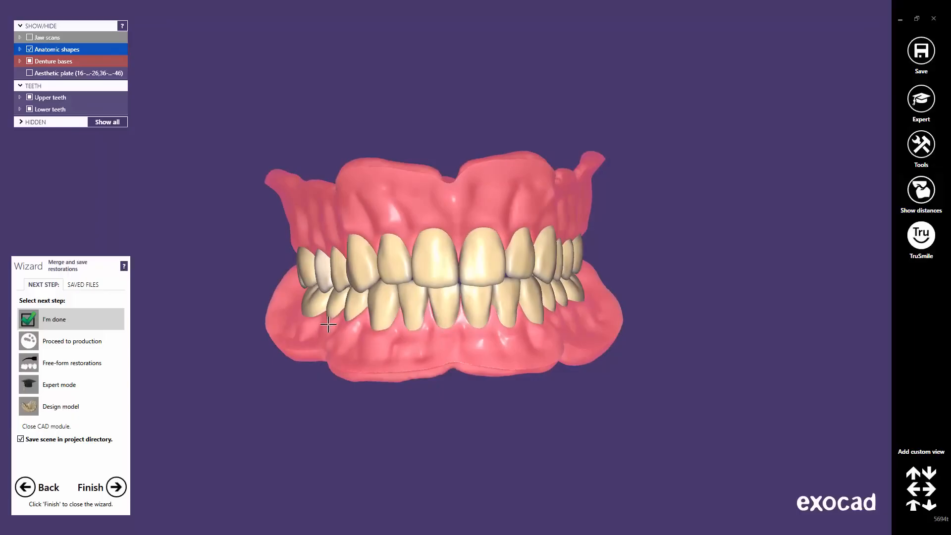